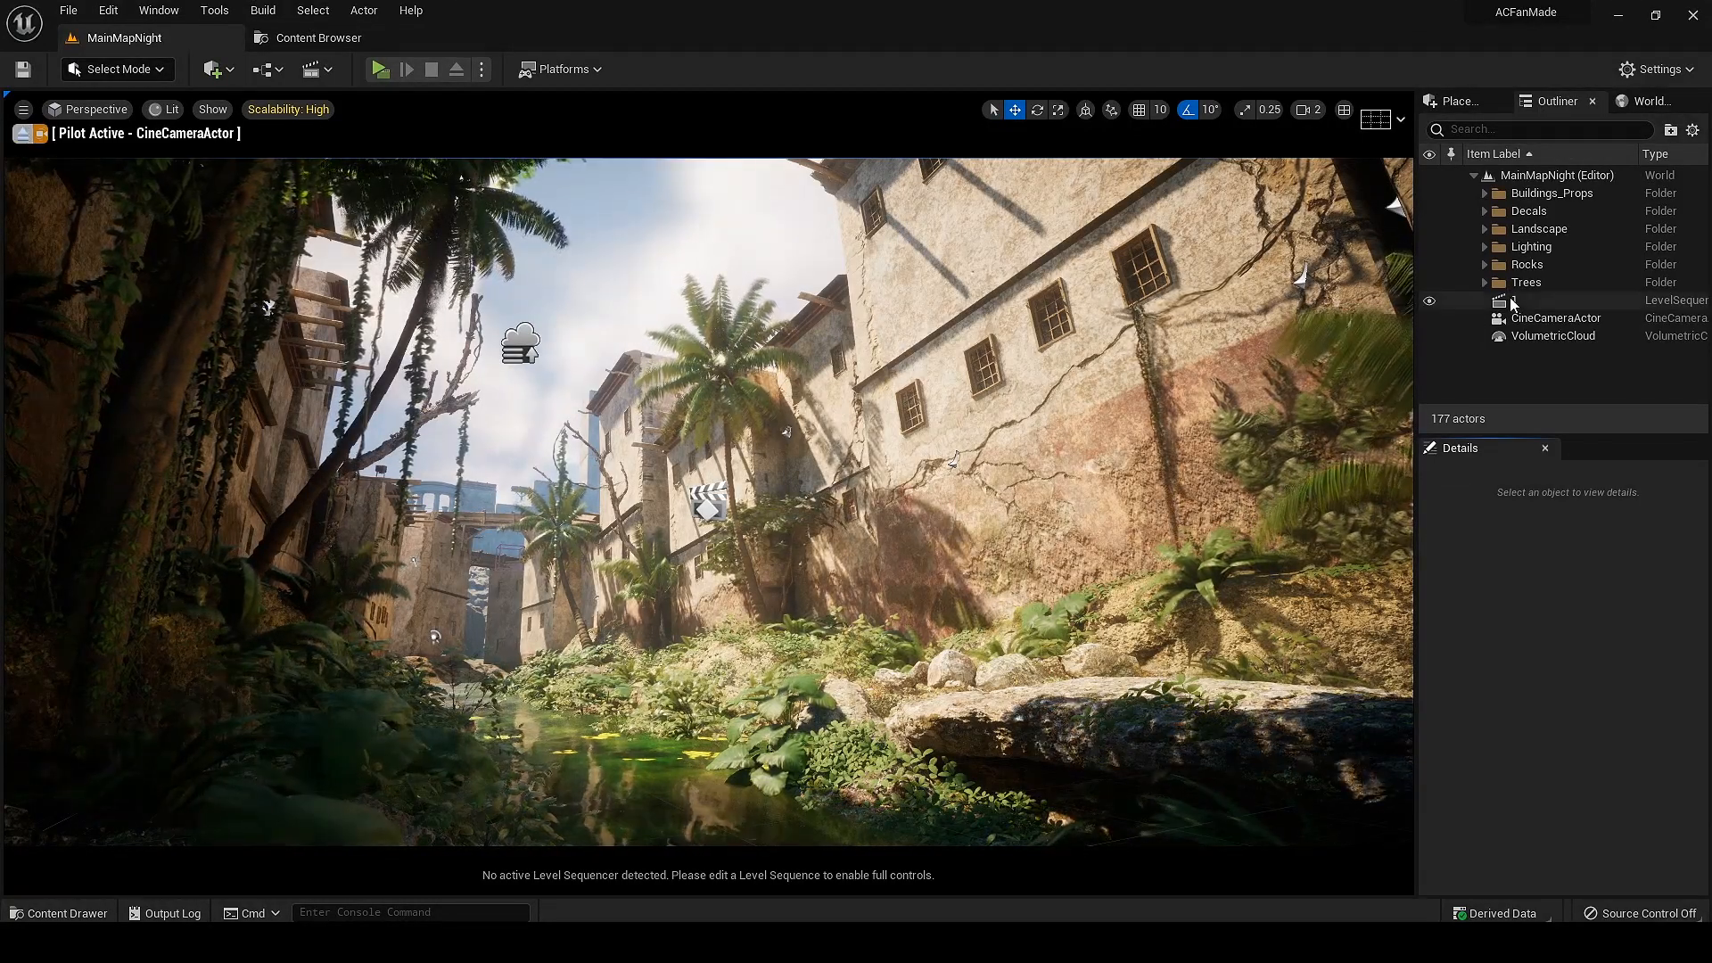
# Step: Delete the SkyAtmosphere actor from the Lighting folder
pyautogui.click(1486, 247)
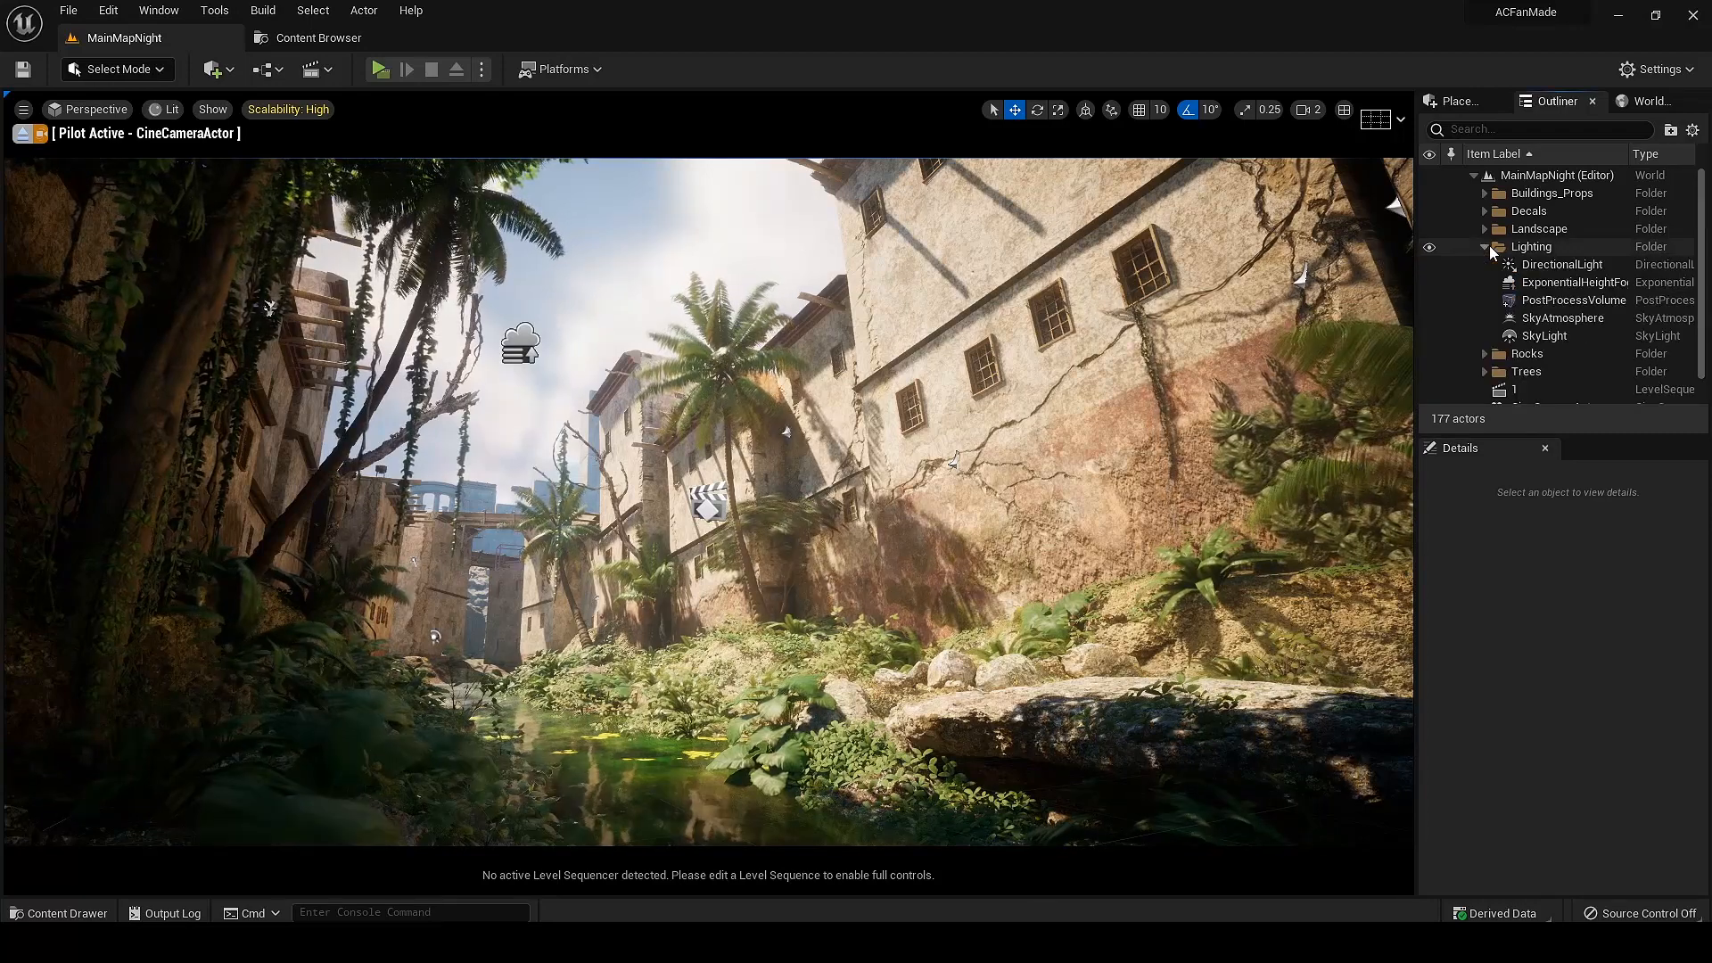
pyautogui.click(1560, 264)
pyautogui.click(1551, 283)
pyautogui.click(1554, 319)
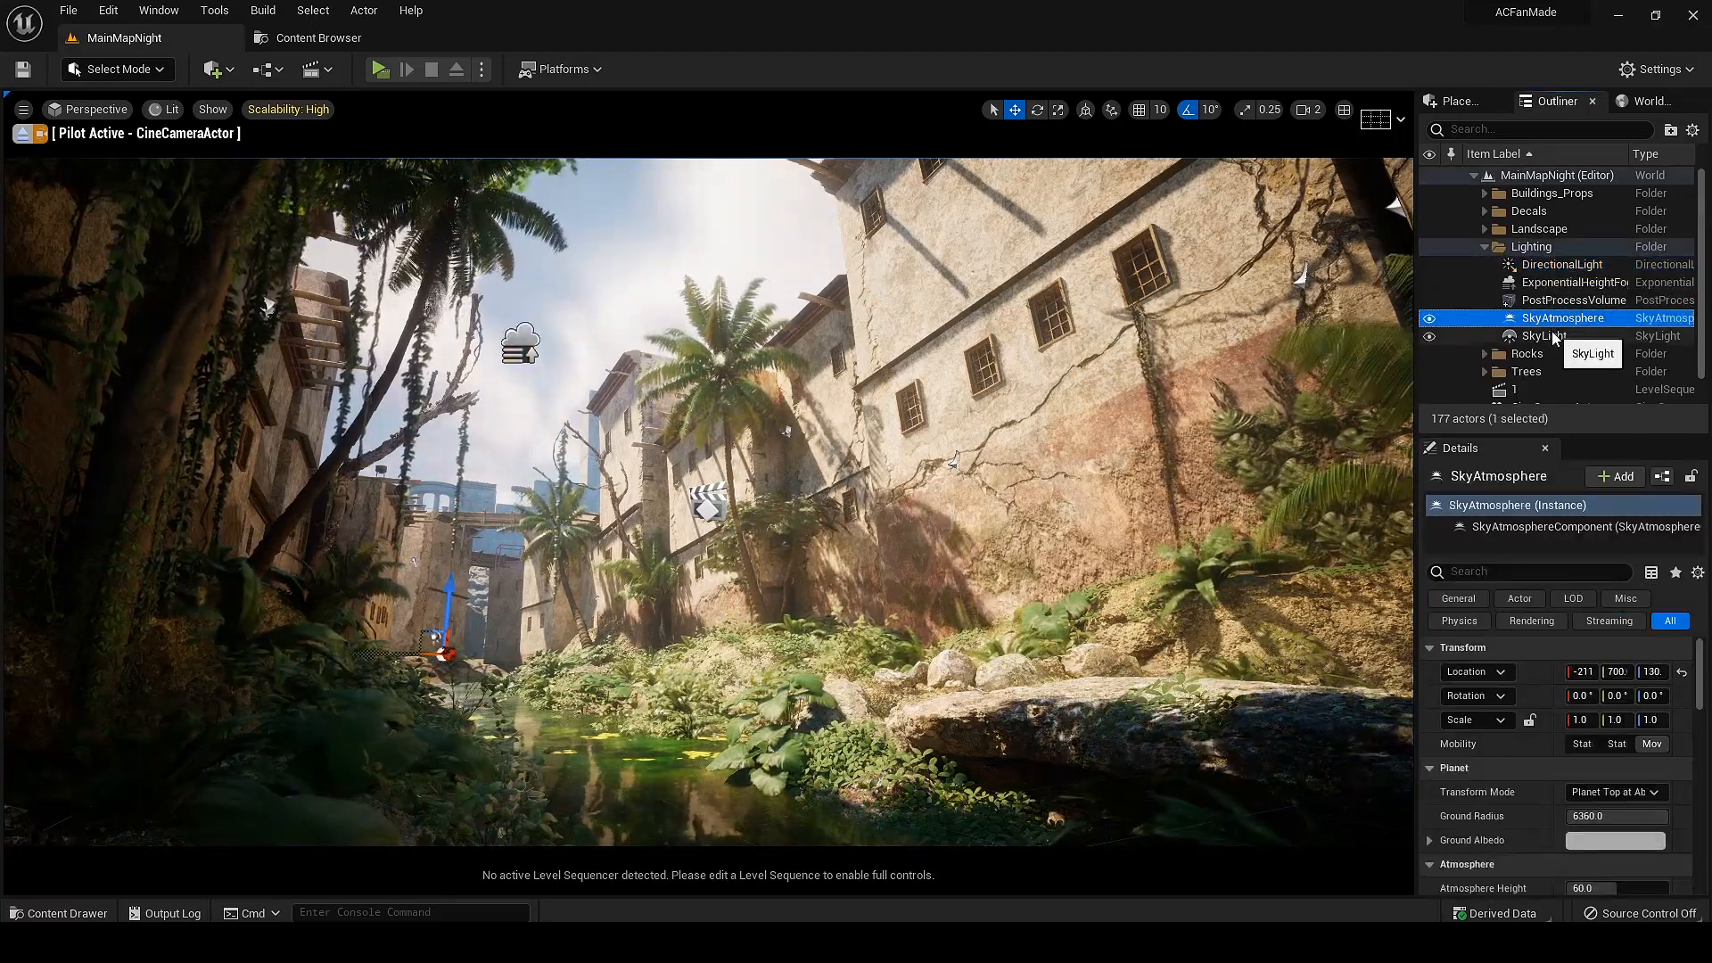
pyautogui.press('Delete')
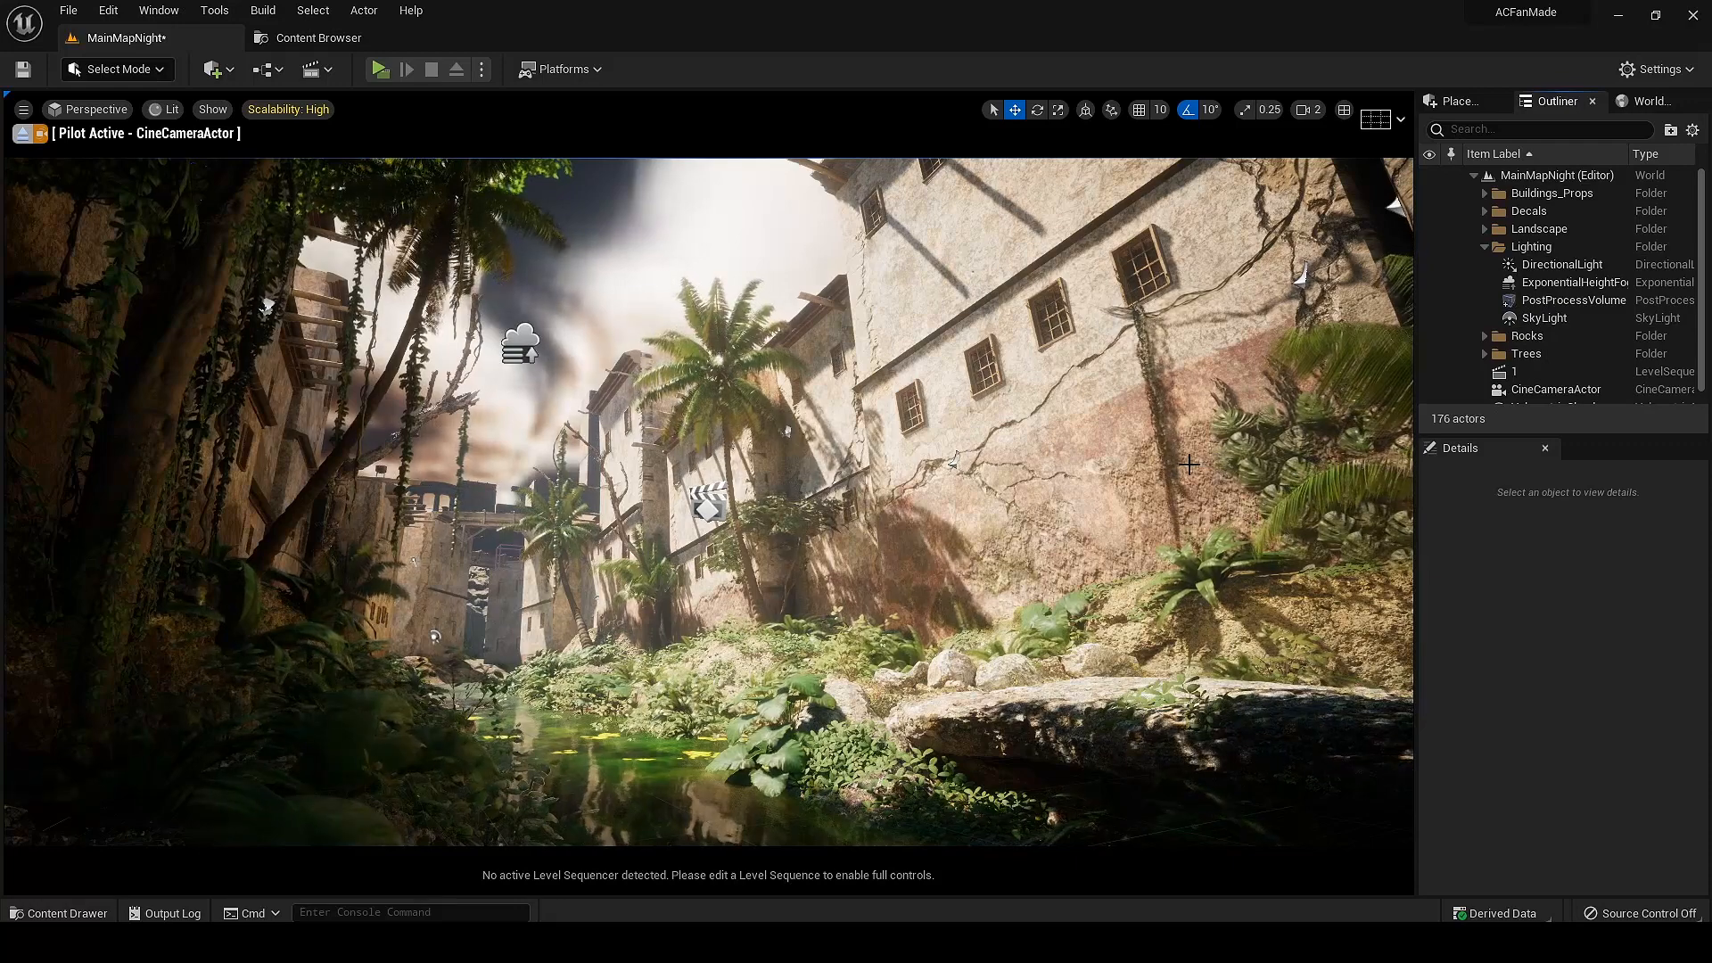
# Step: Set both the Global Illumination and Reflections methods of the PostProcessVolume to None
pyautogui.click(1559, 299)
pyautogui.scroll(-5, 1560, 767)
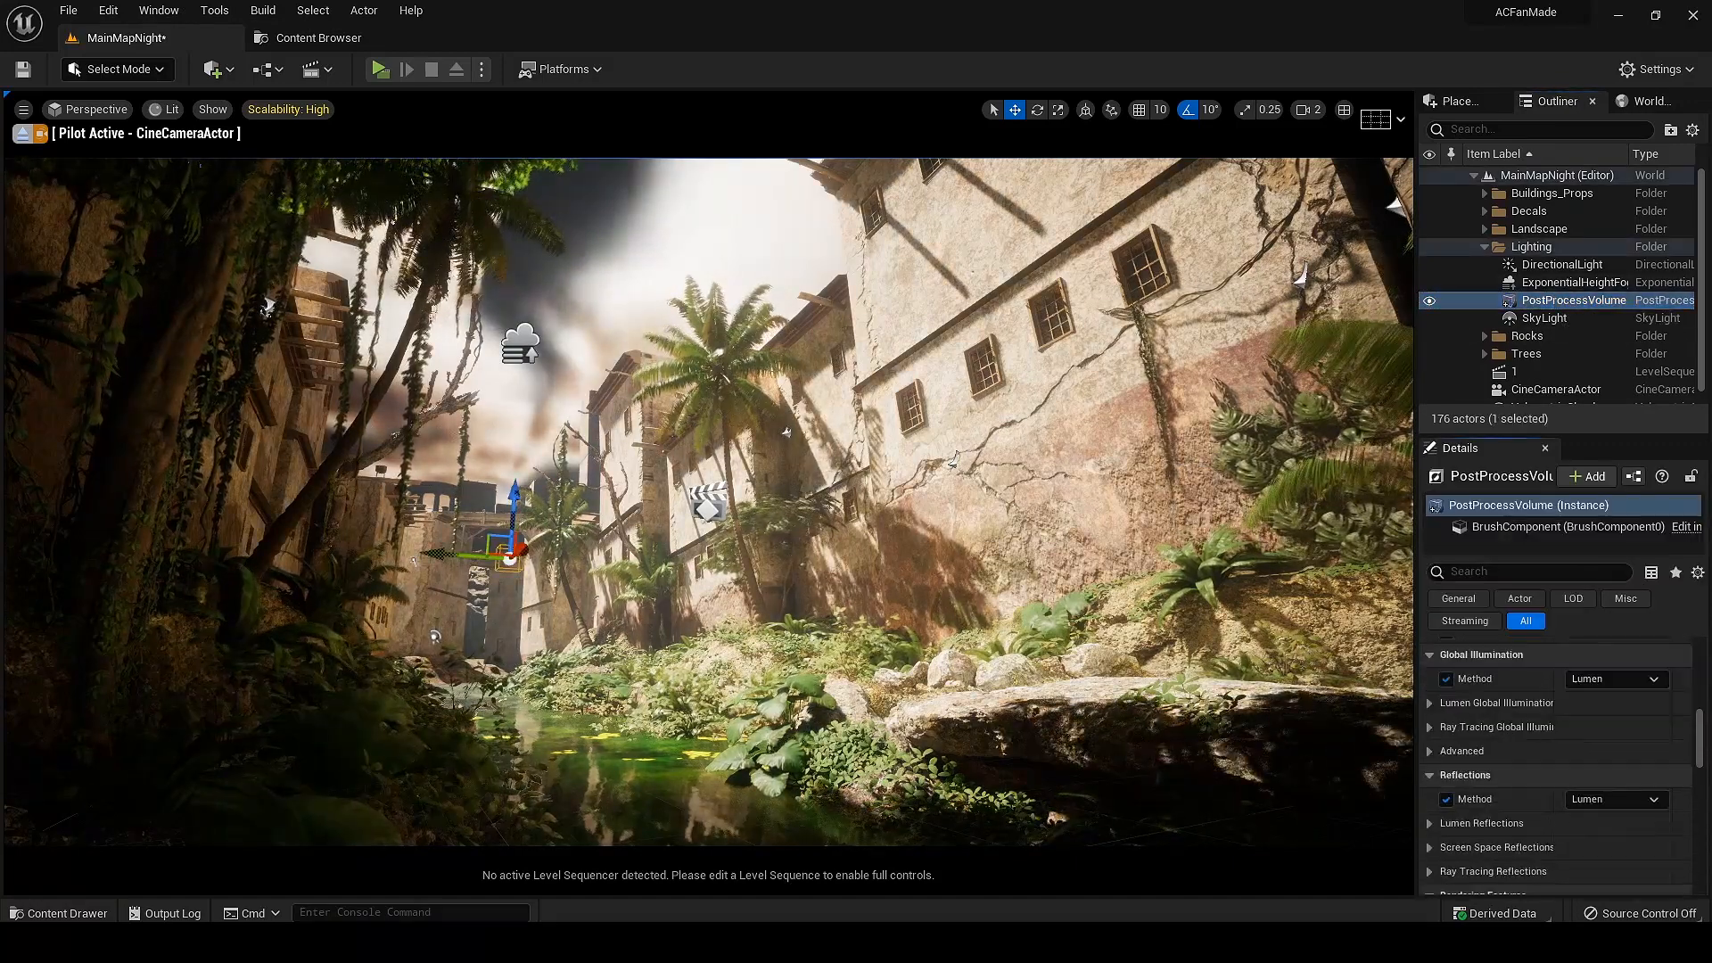
pyautogui.click(1588, 681)
pyautogui.click(1592, 699)
pyautogui.click(1605, 799)
pyautogui.click(1596, 817)
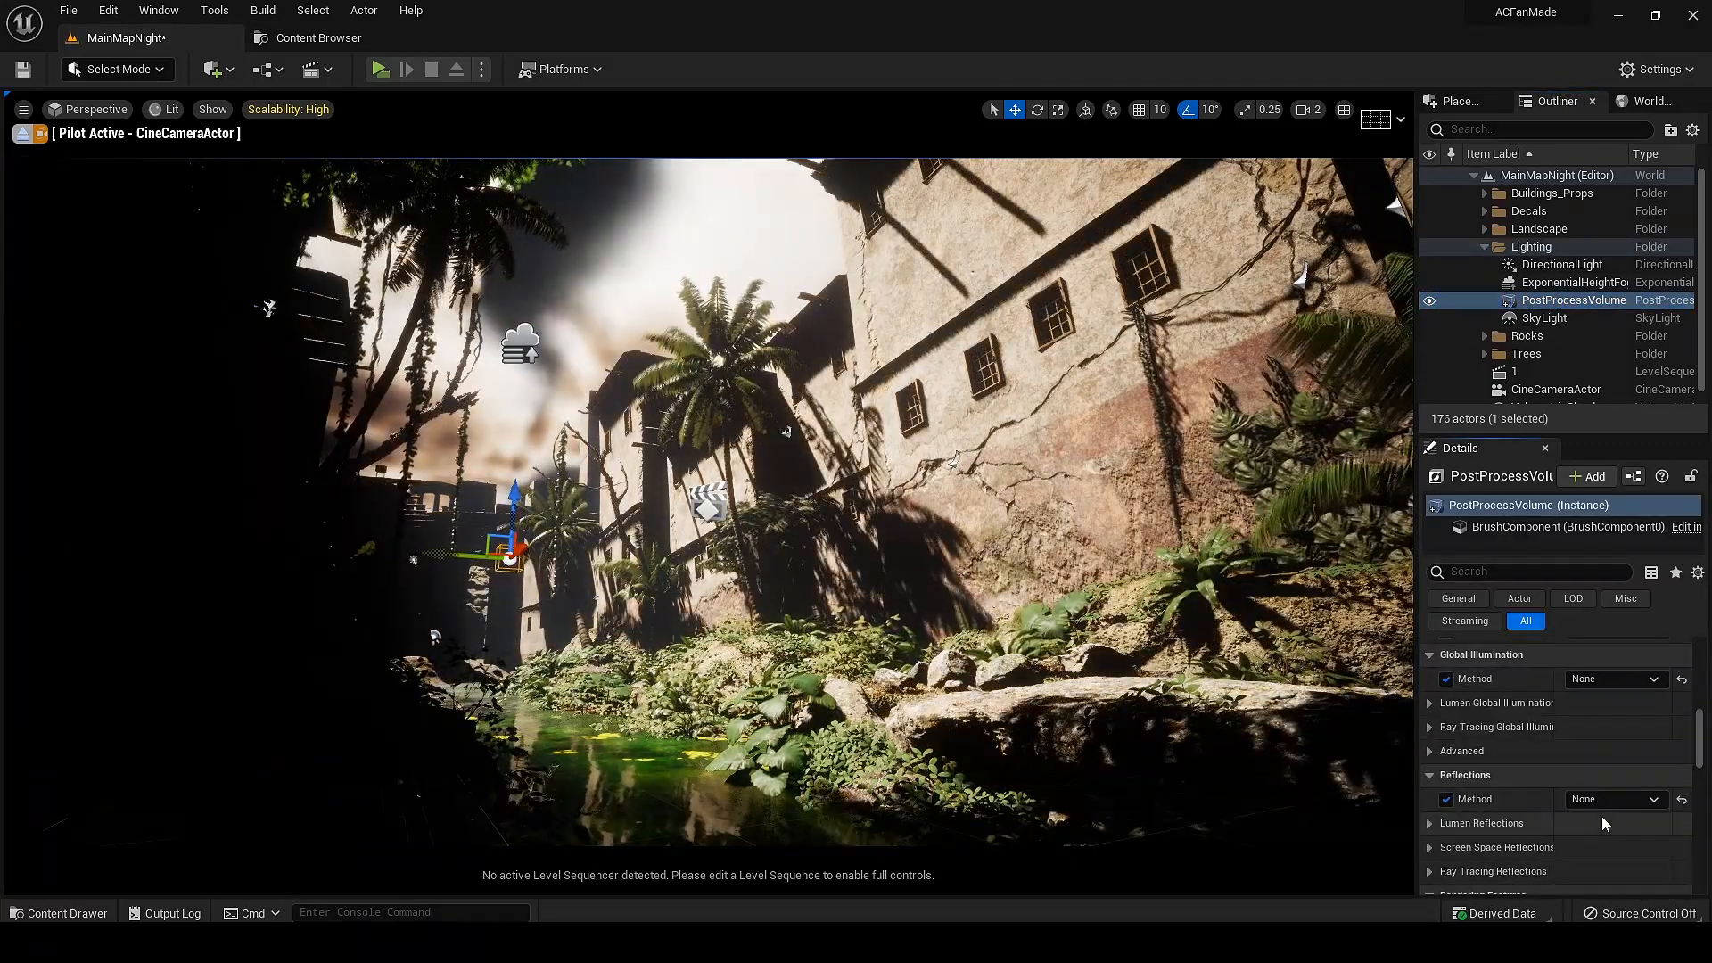
# Step: Delete the VolumetricCloud actor from the level
pyautogui.scroll(-1, 1548, 386)
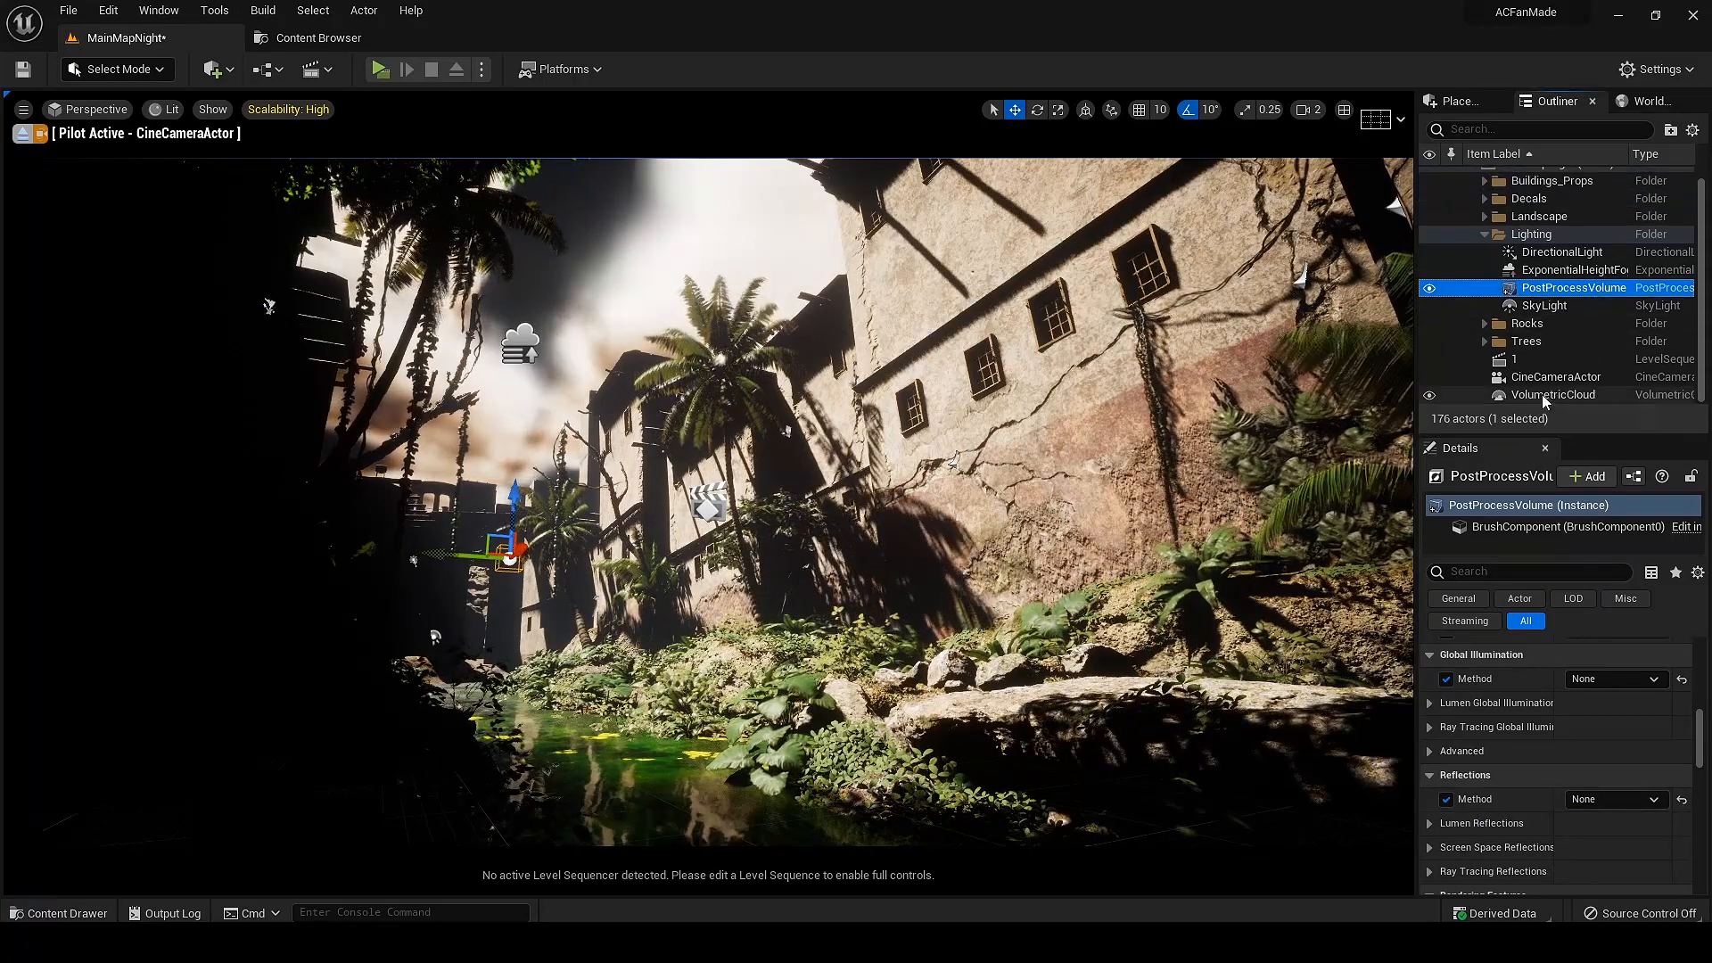
pyautogui.click(1547, 394)
pyautogui.press('Delete')
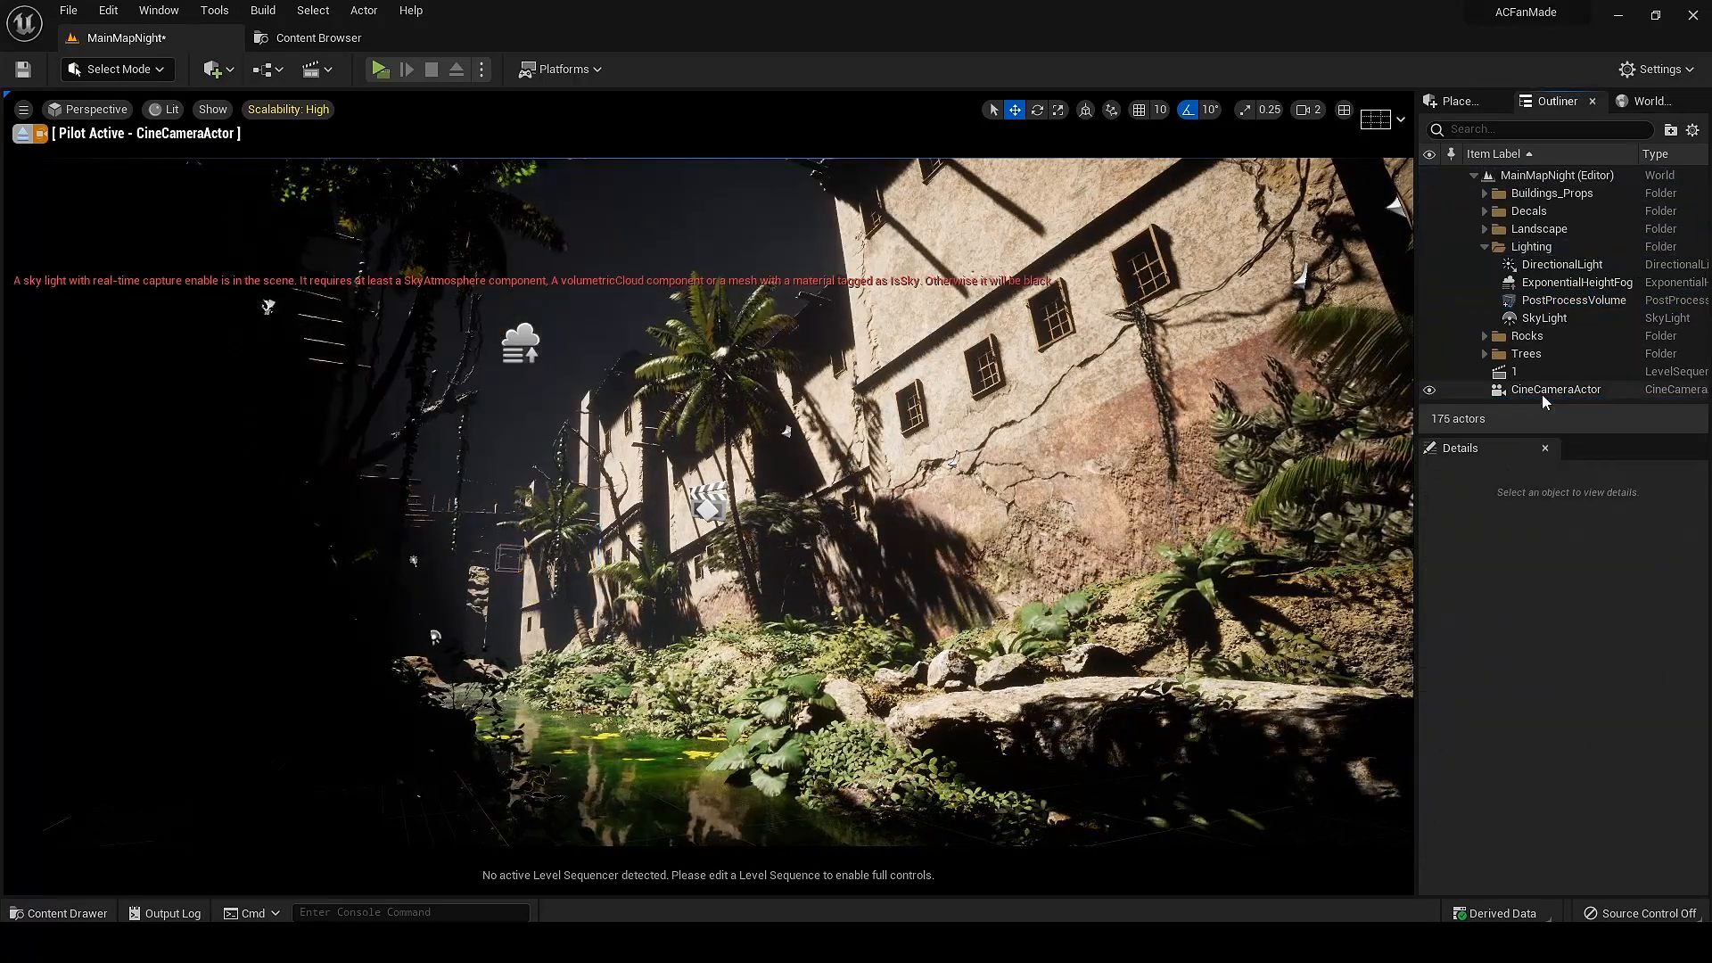
# Step: Turn off Real Time Capture for the SkyLight
pyautogui.click(1528, 323)
pyautogui.scroll(10, 1491, 765)
pyautogui.click(1574, 794)
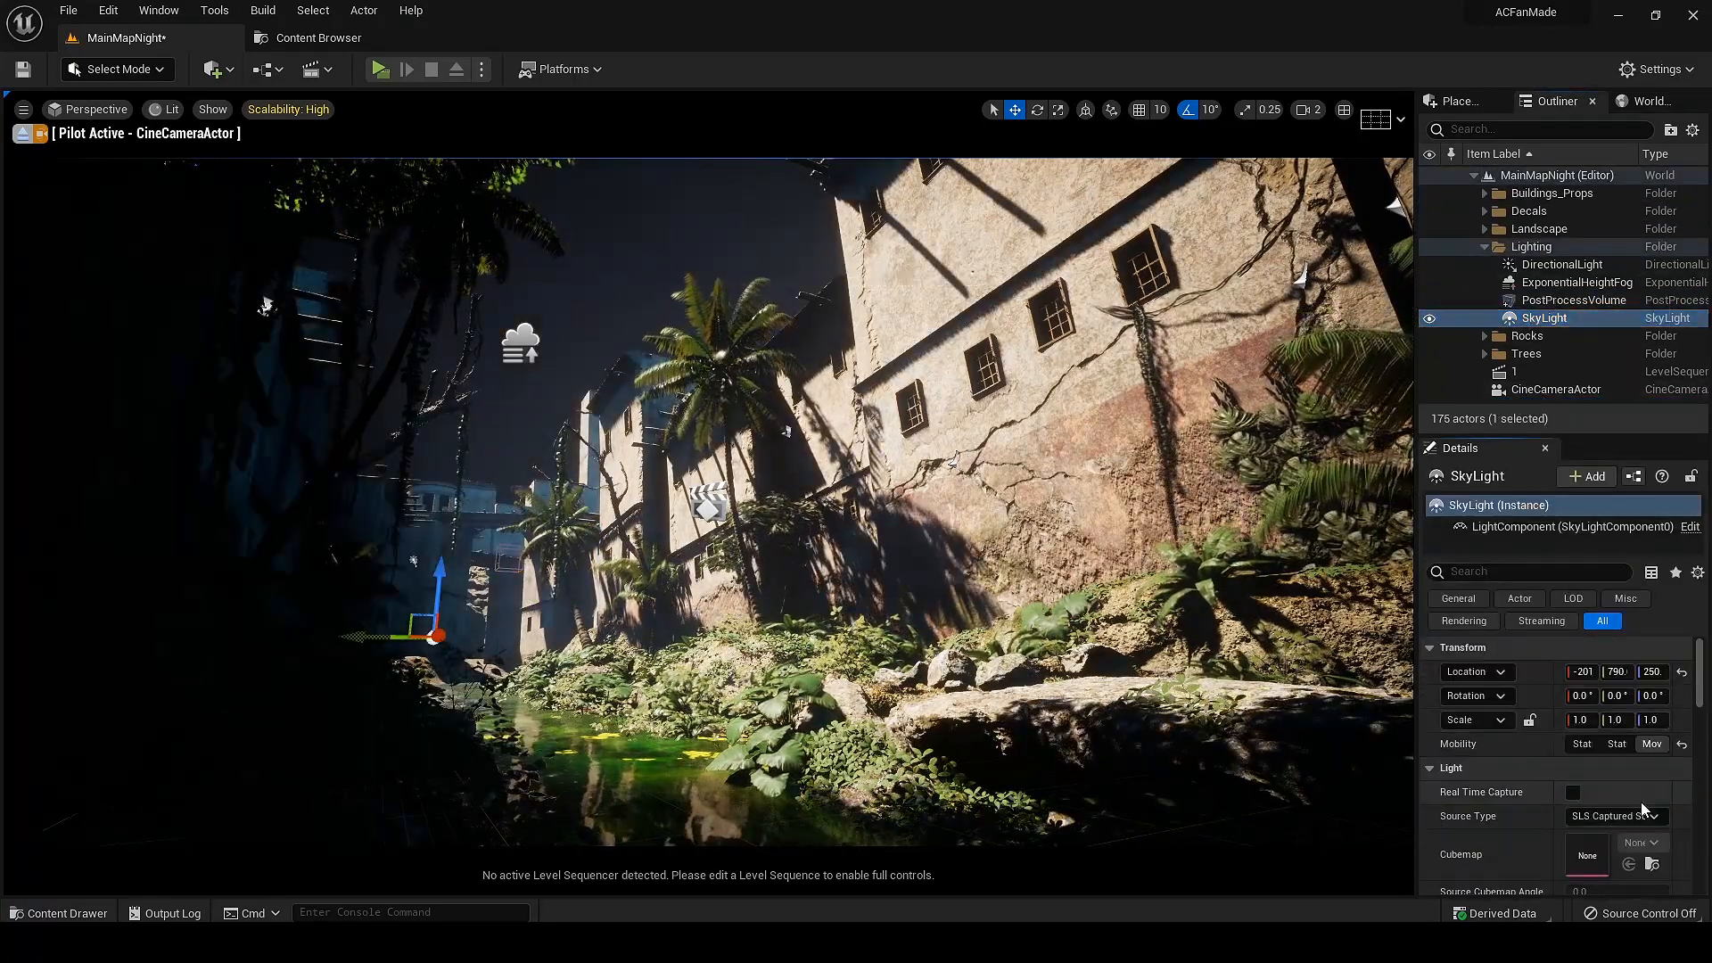
# Step: Rotate the DirectionalLight so it lights the foliage and building on the left while the right-hand wall stays in shadow
pyautogui.click(1560, 265)
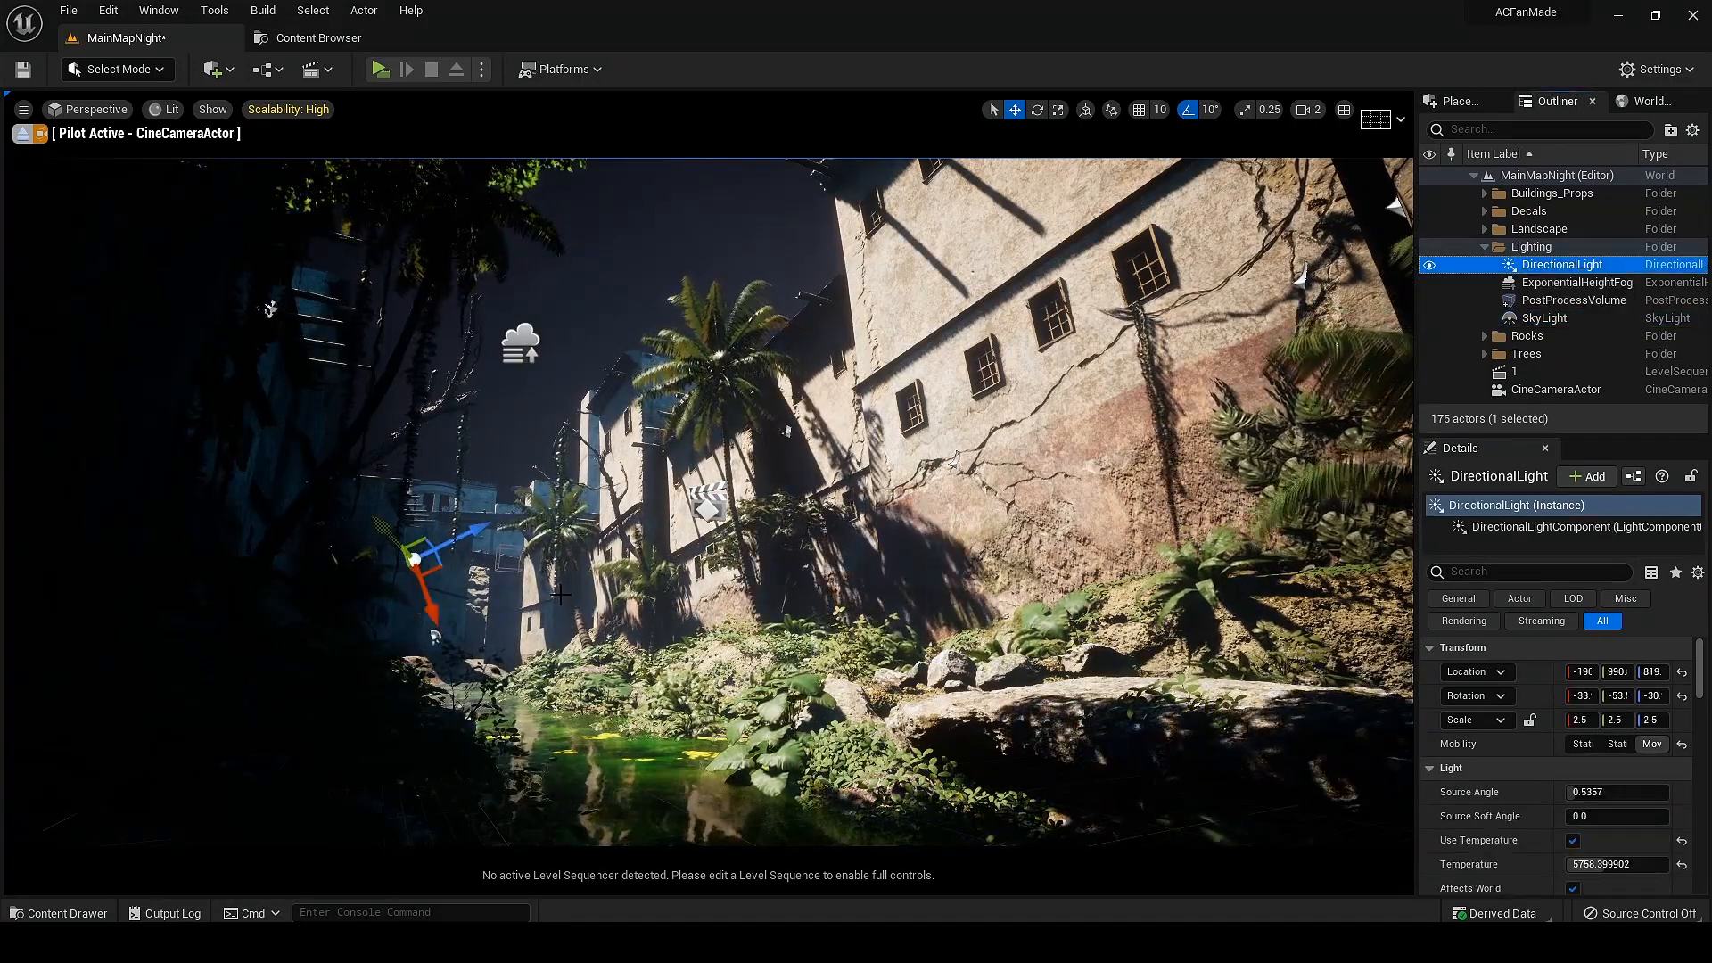
pyautogui.hotkey('ctrl', 'l')
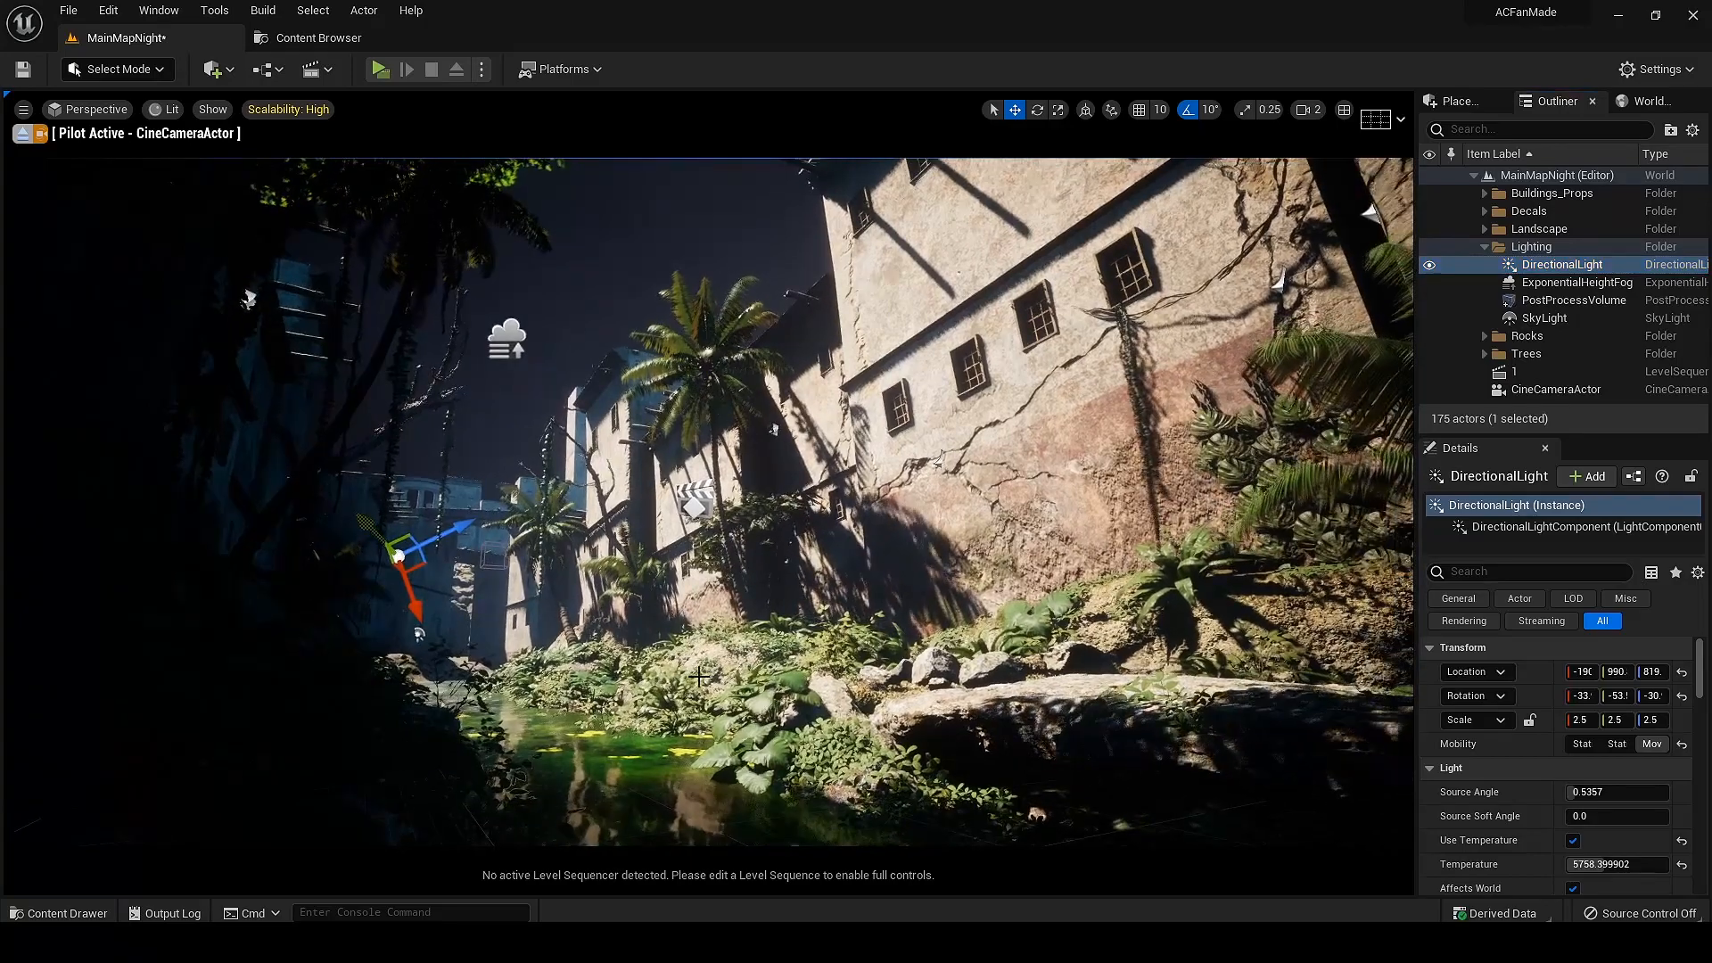
pyautogui.hotkey('ctrl', 'l')
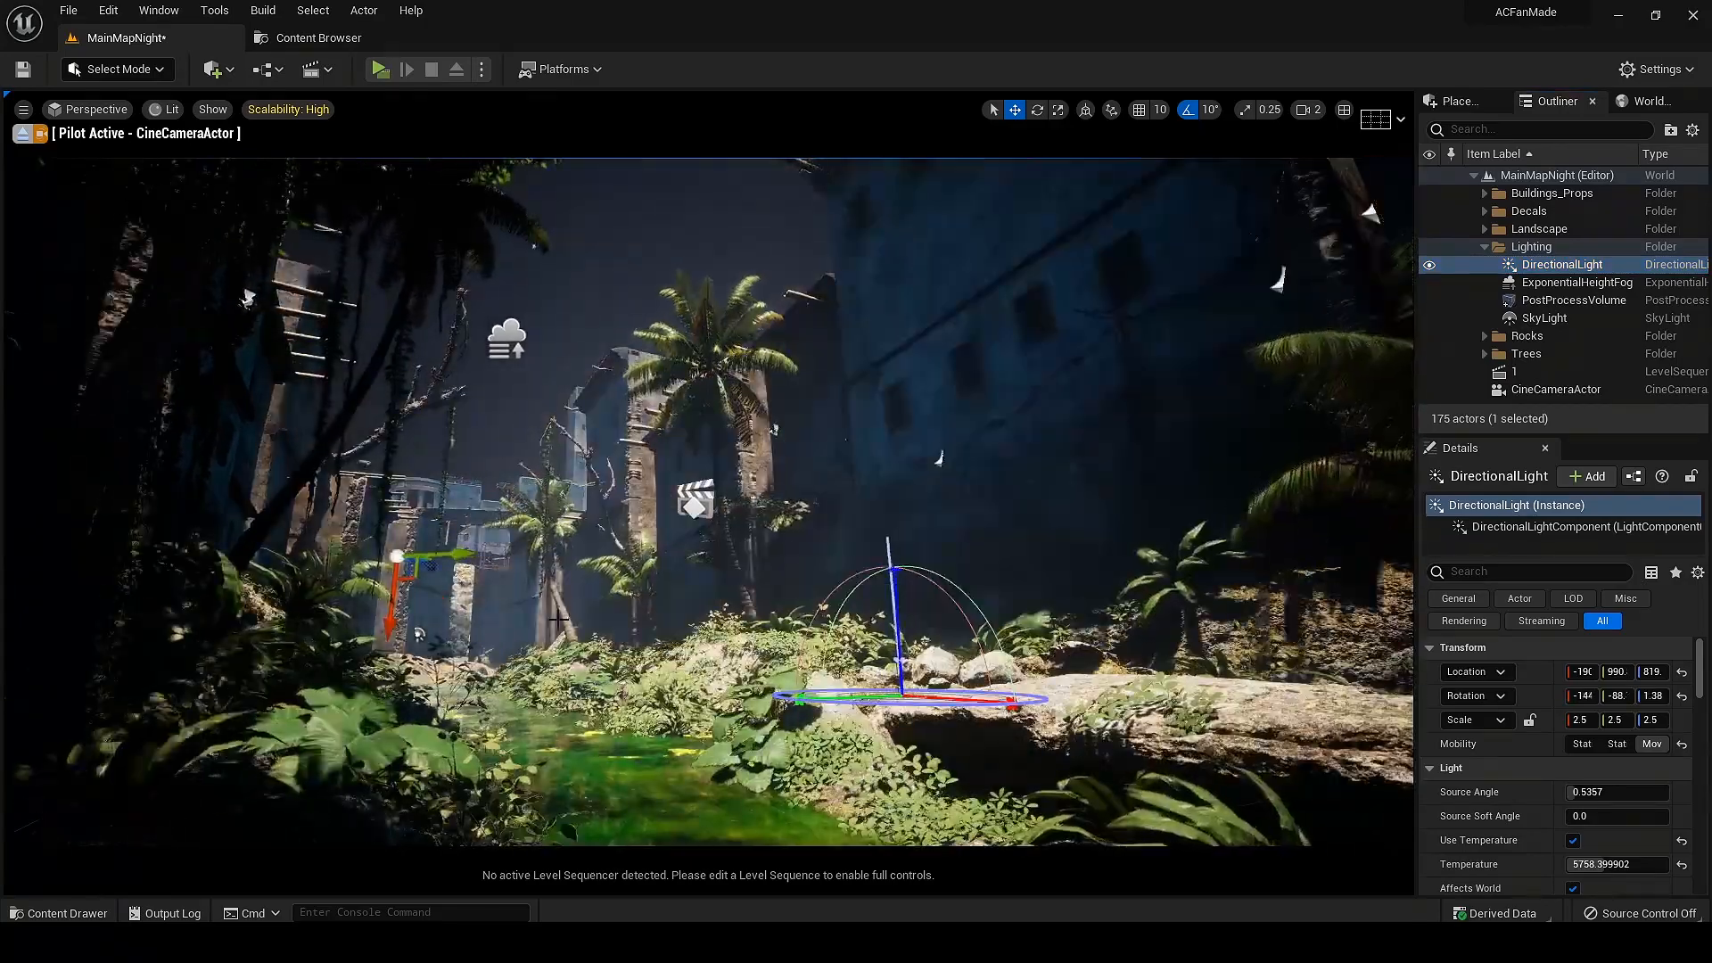
pyautogui.hotkey('ctrl', 'l')
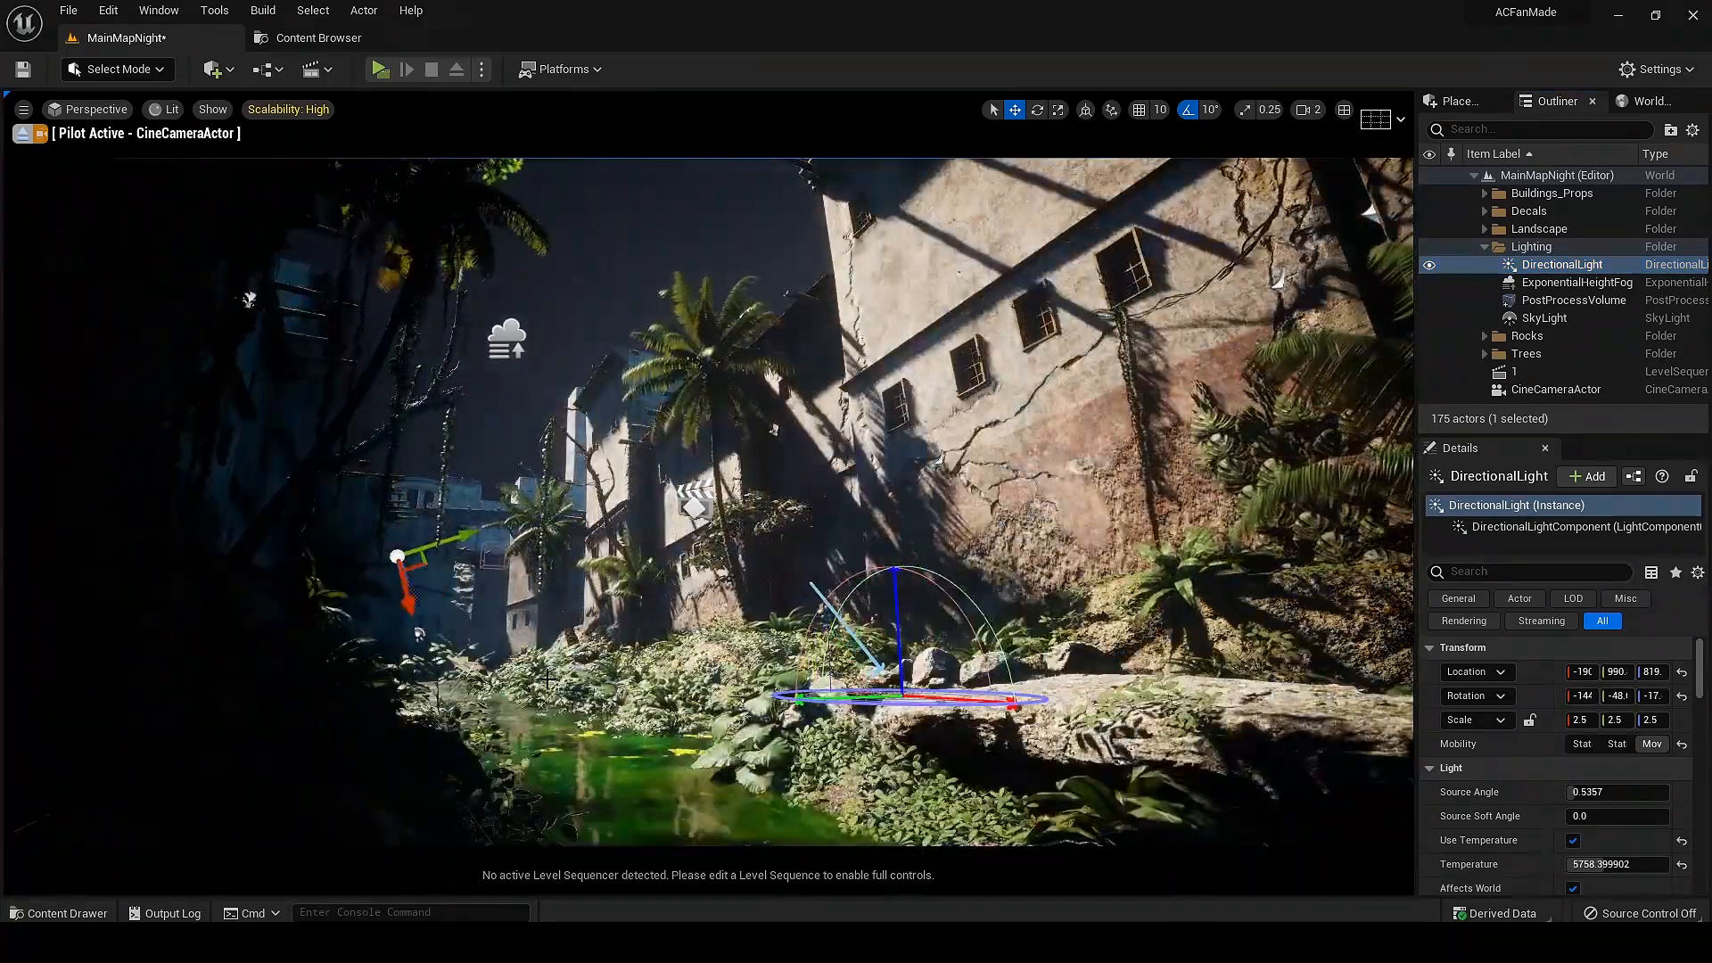
pyautogui.hotkey('ctrl', 'l')
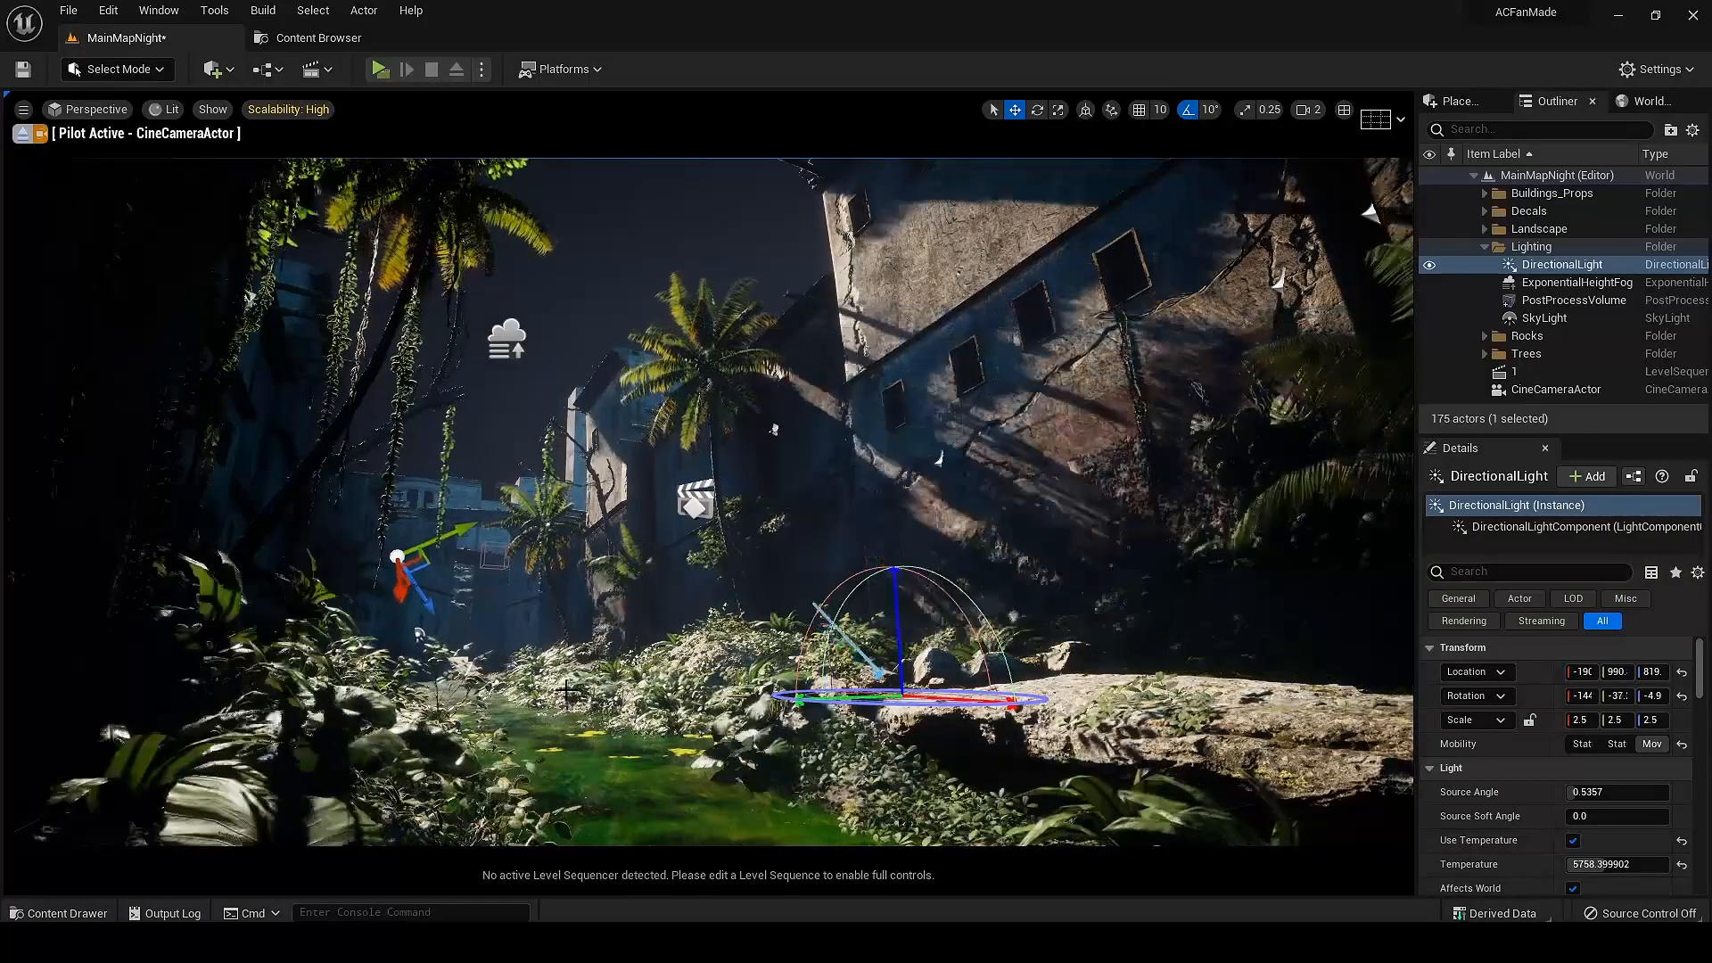
pyautogui.hotkey('ctrl', 'l')
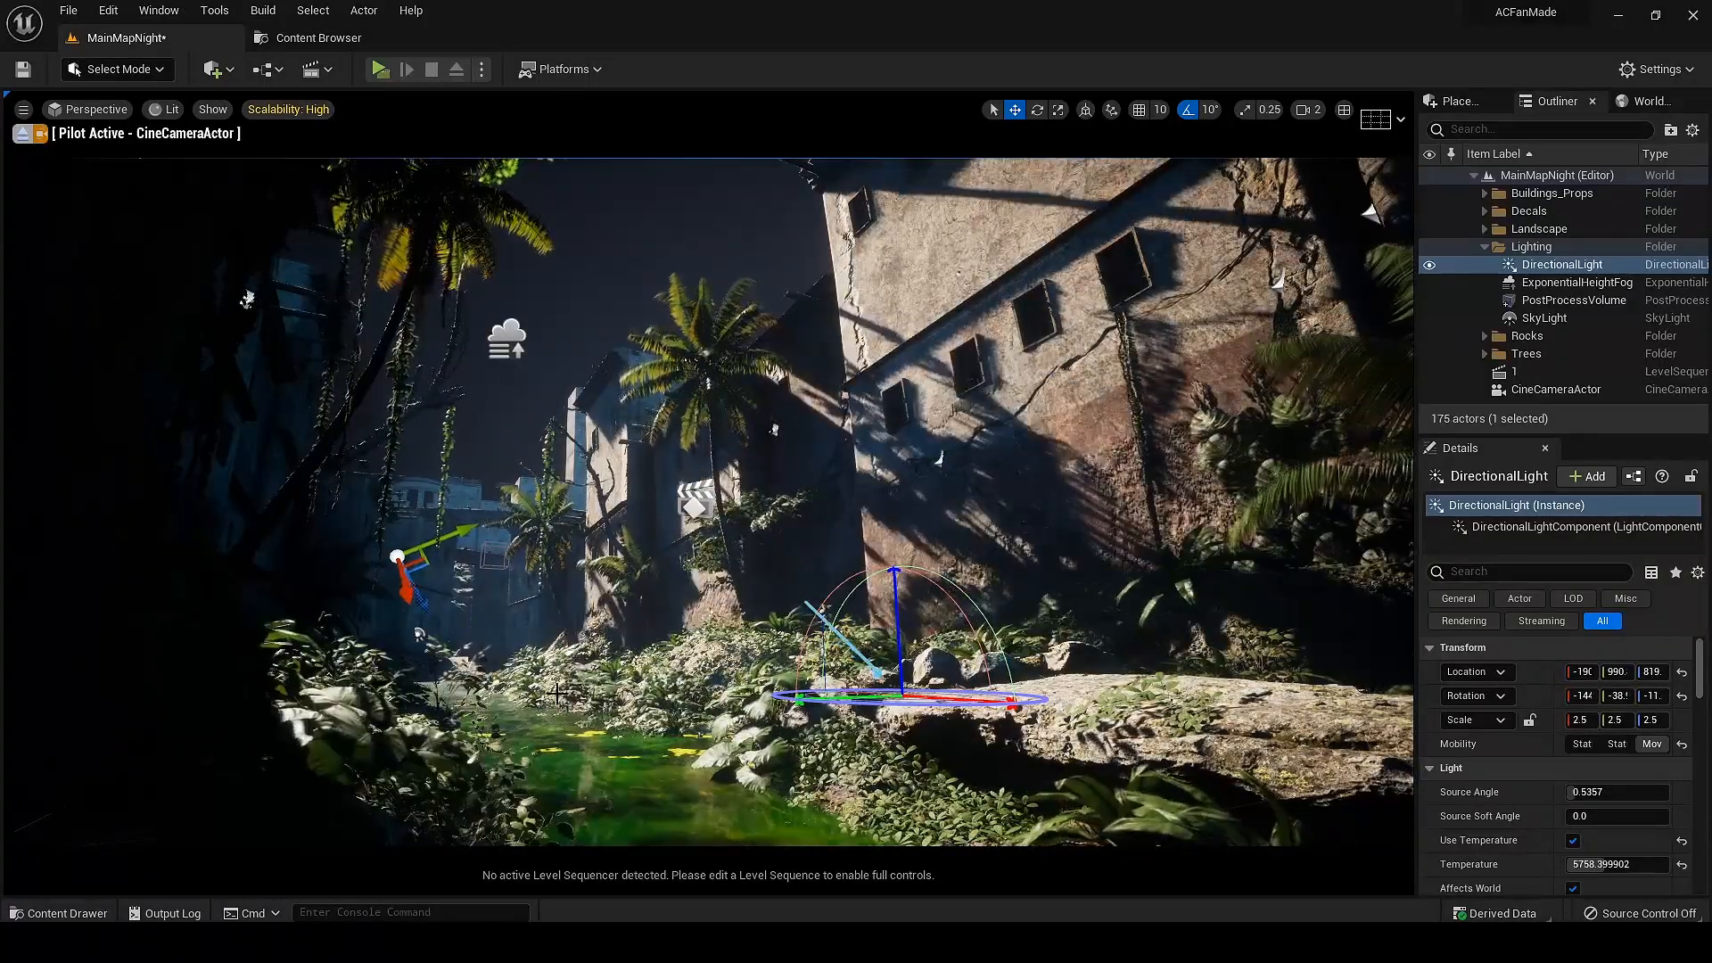
pyautogui.hotkey('ctrl', 'l')
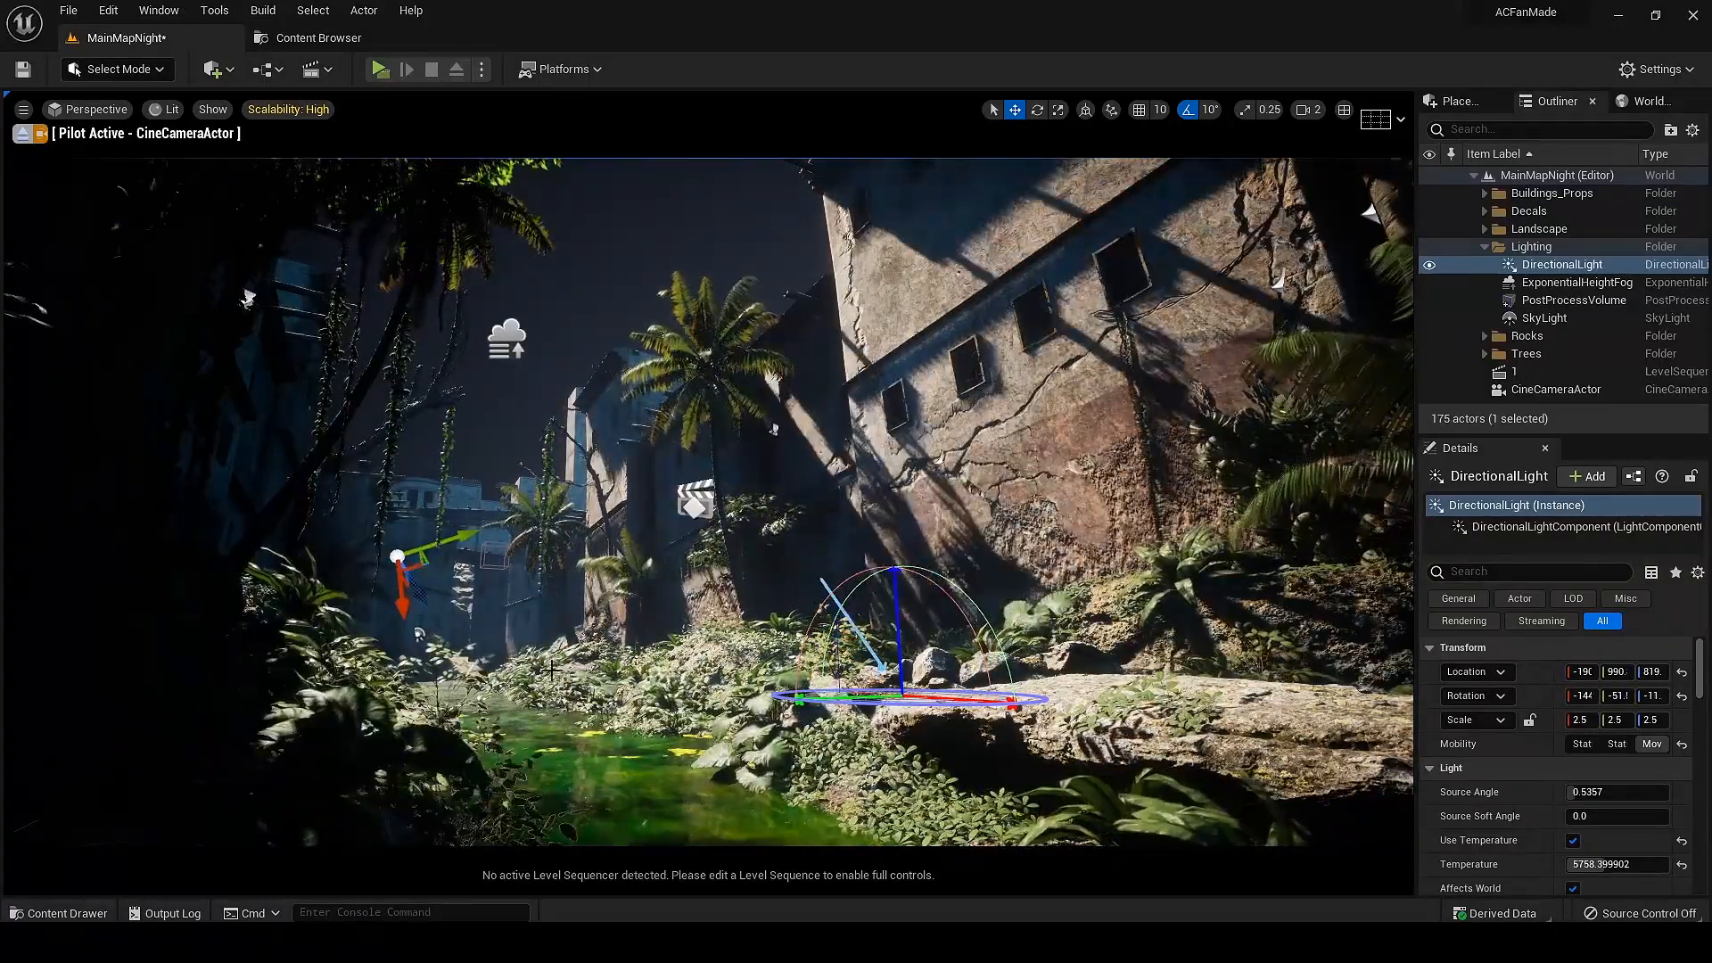
pyautogui.hotkey('ctrl', 'l')
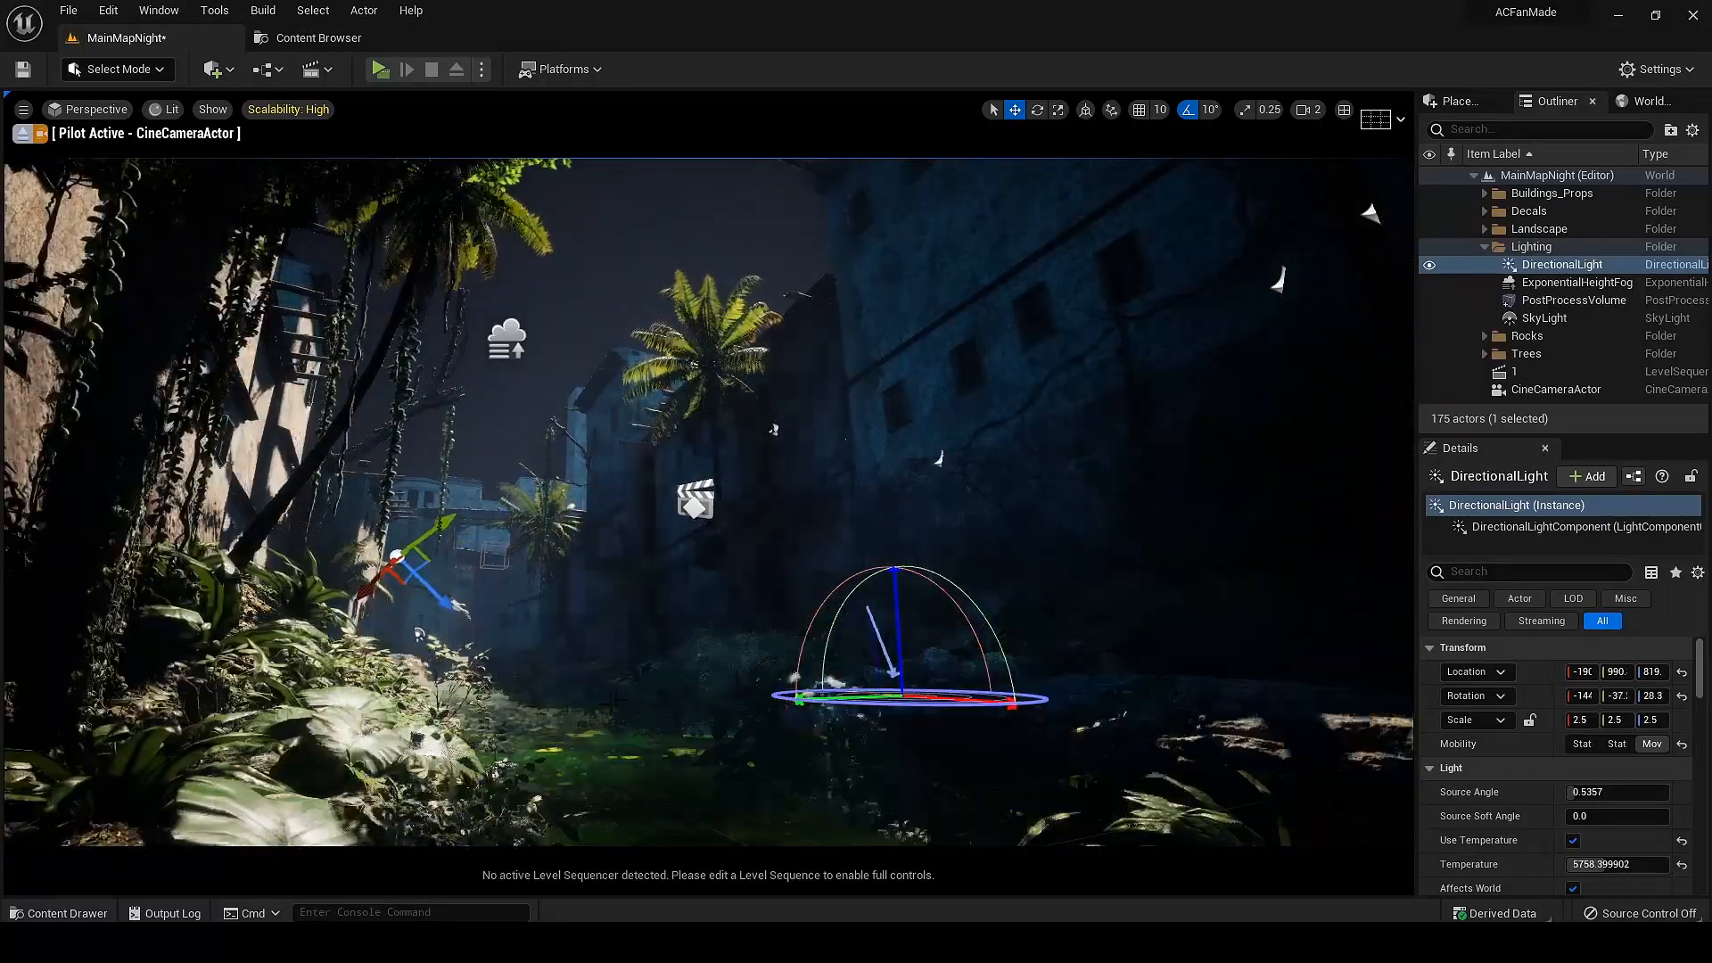
pyautogui.hotkey('ctrl', 'l')
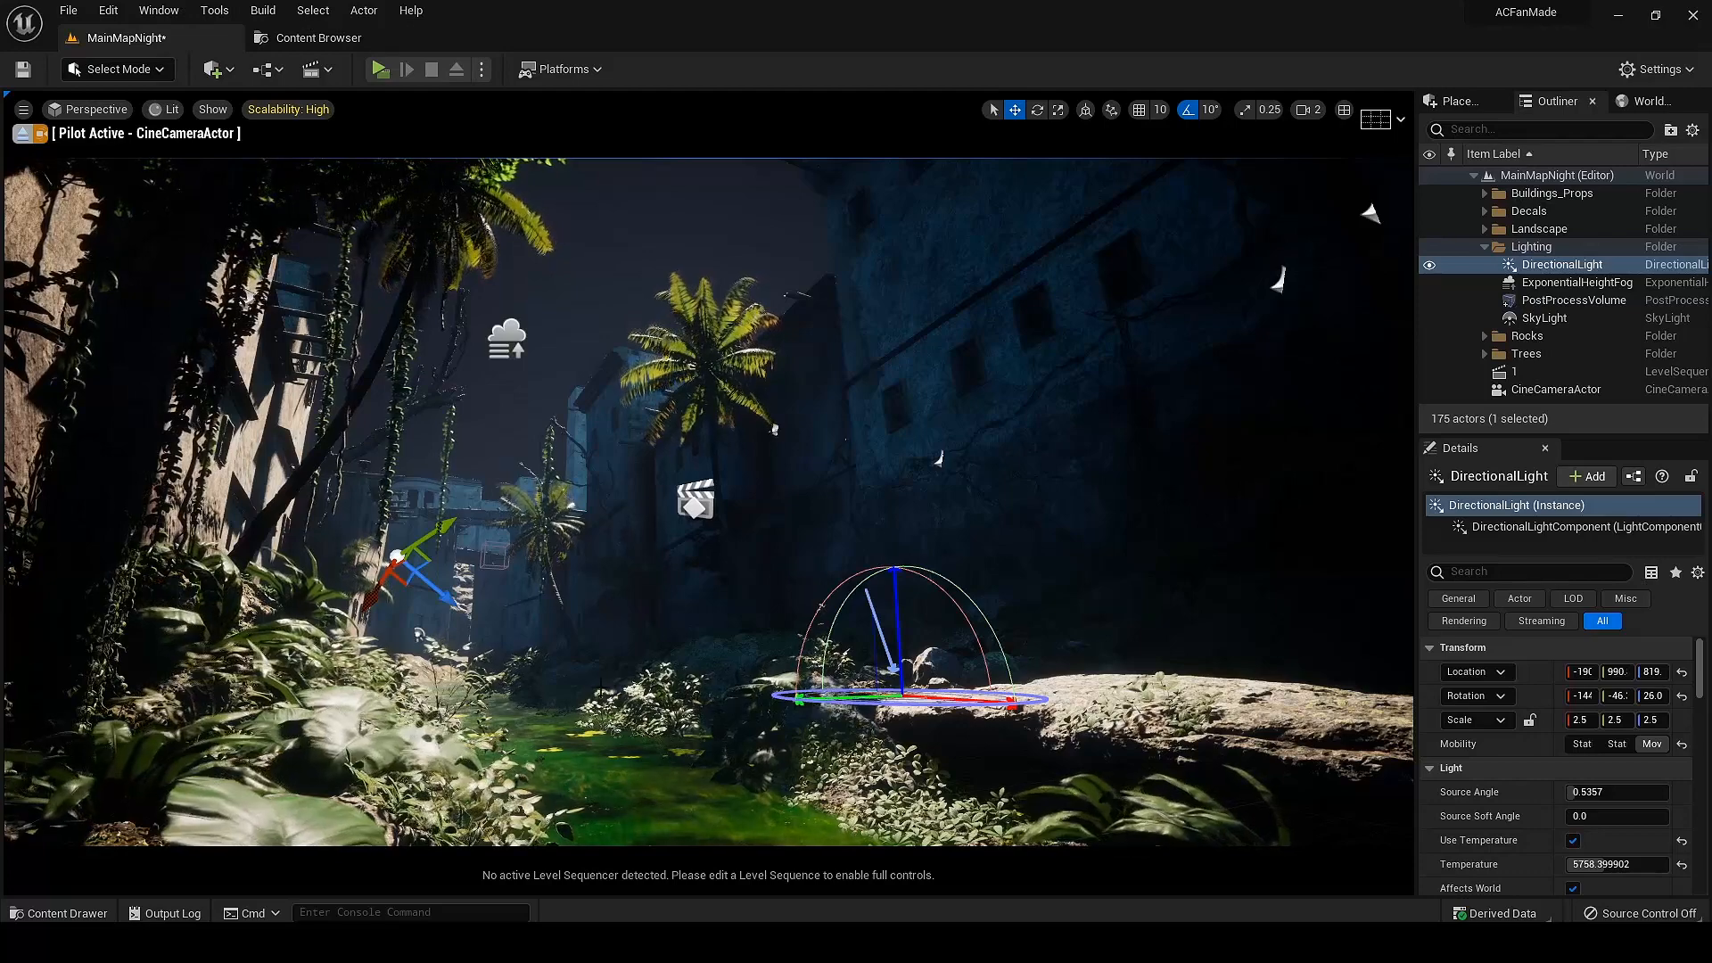
# Step: Set the DirectionalLight's temperature to 12000
pyautogui.scroll(-3, 1463, 802)
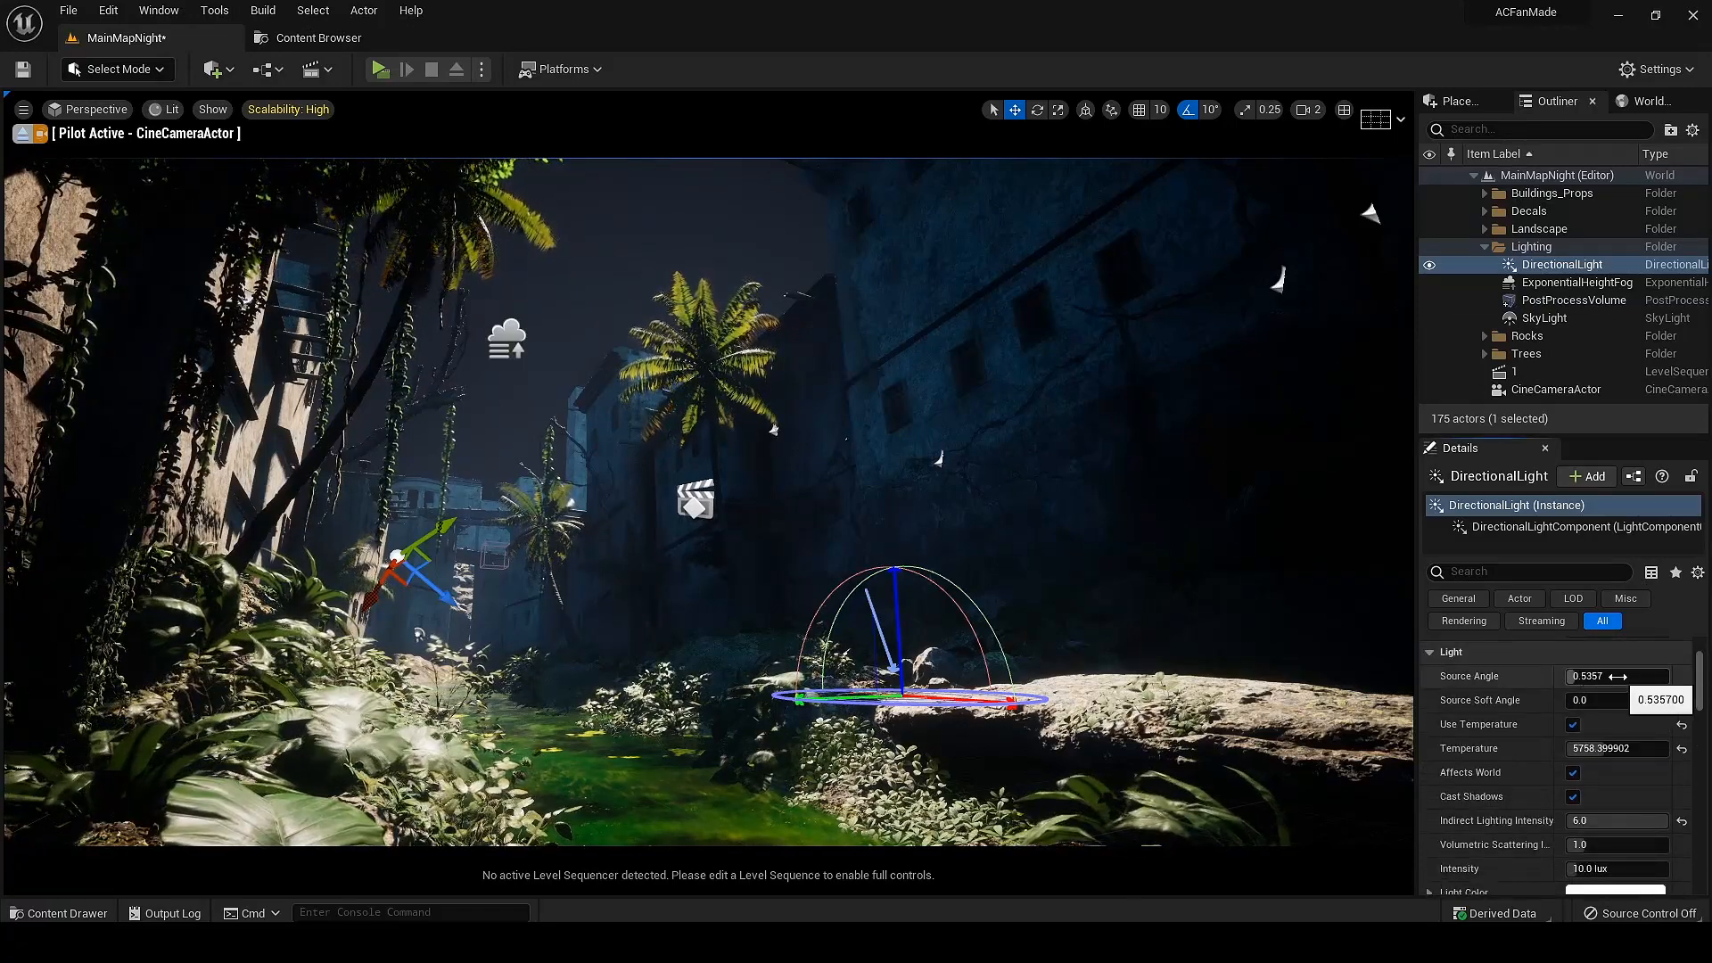
pyautogui.click(1628, 677)
pyautogui.scroll(-2, 1515, 703)
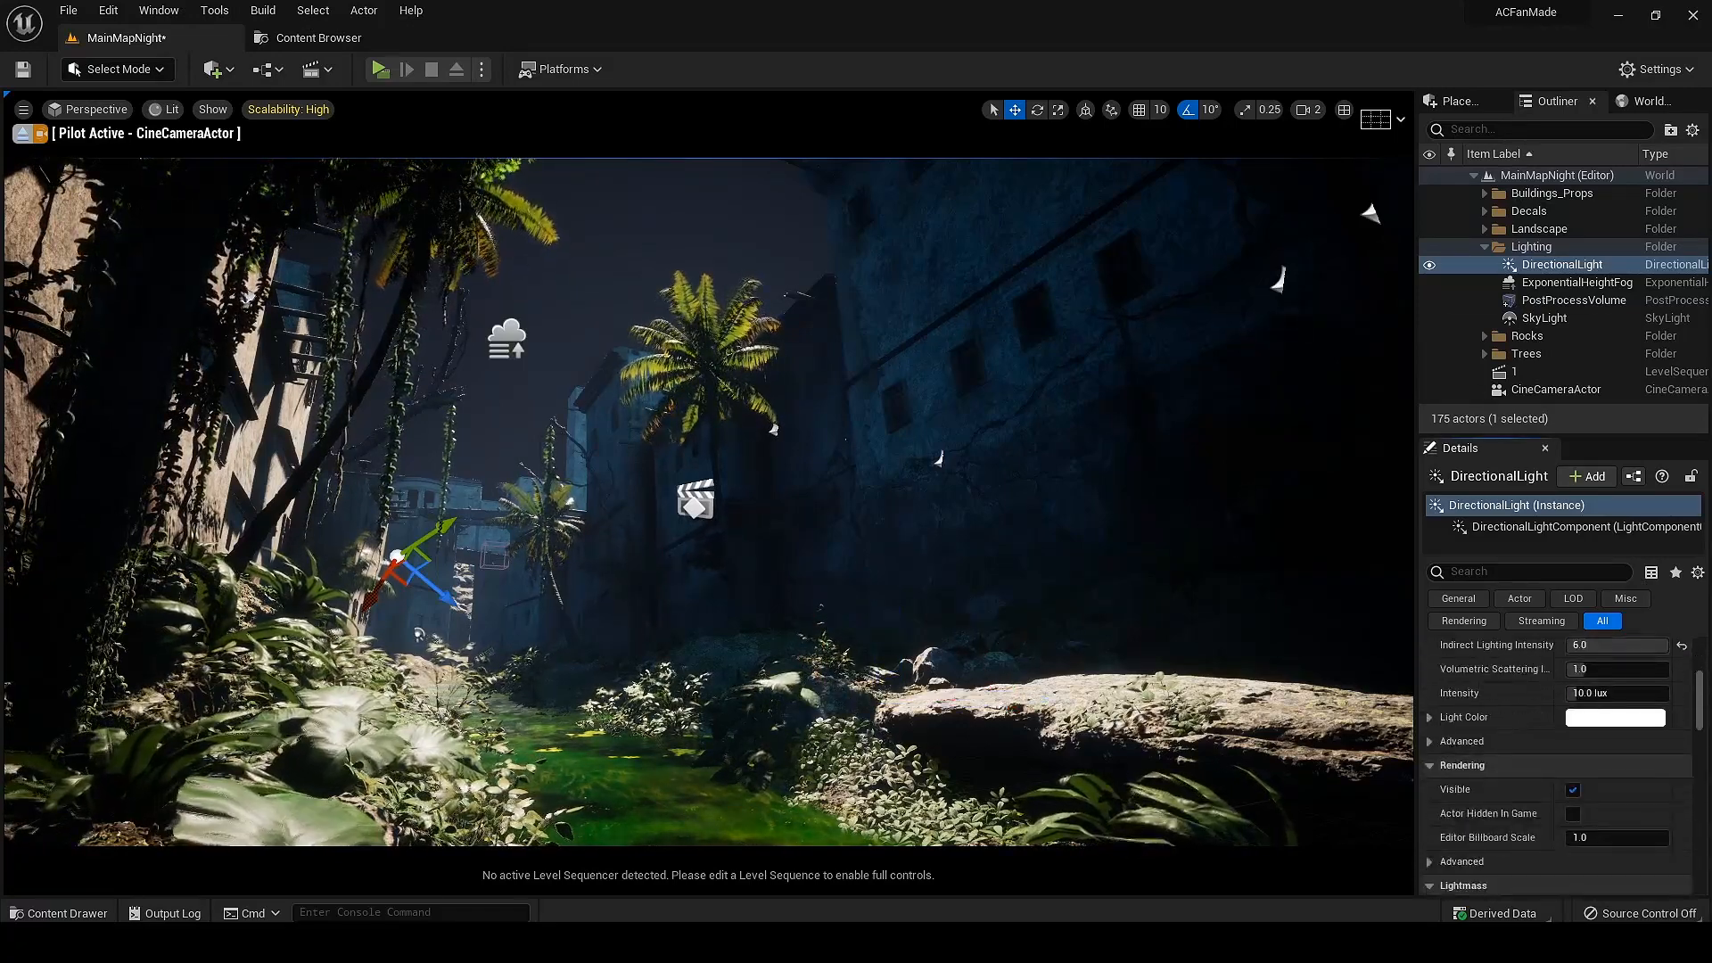
pyautogui.click(1606, 754)
pyautogui.scroll(2, 1525, 721)
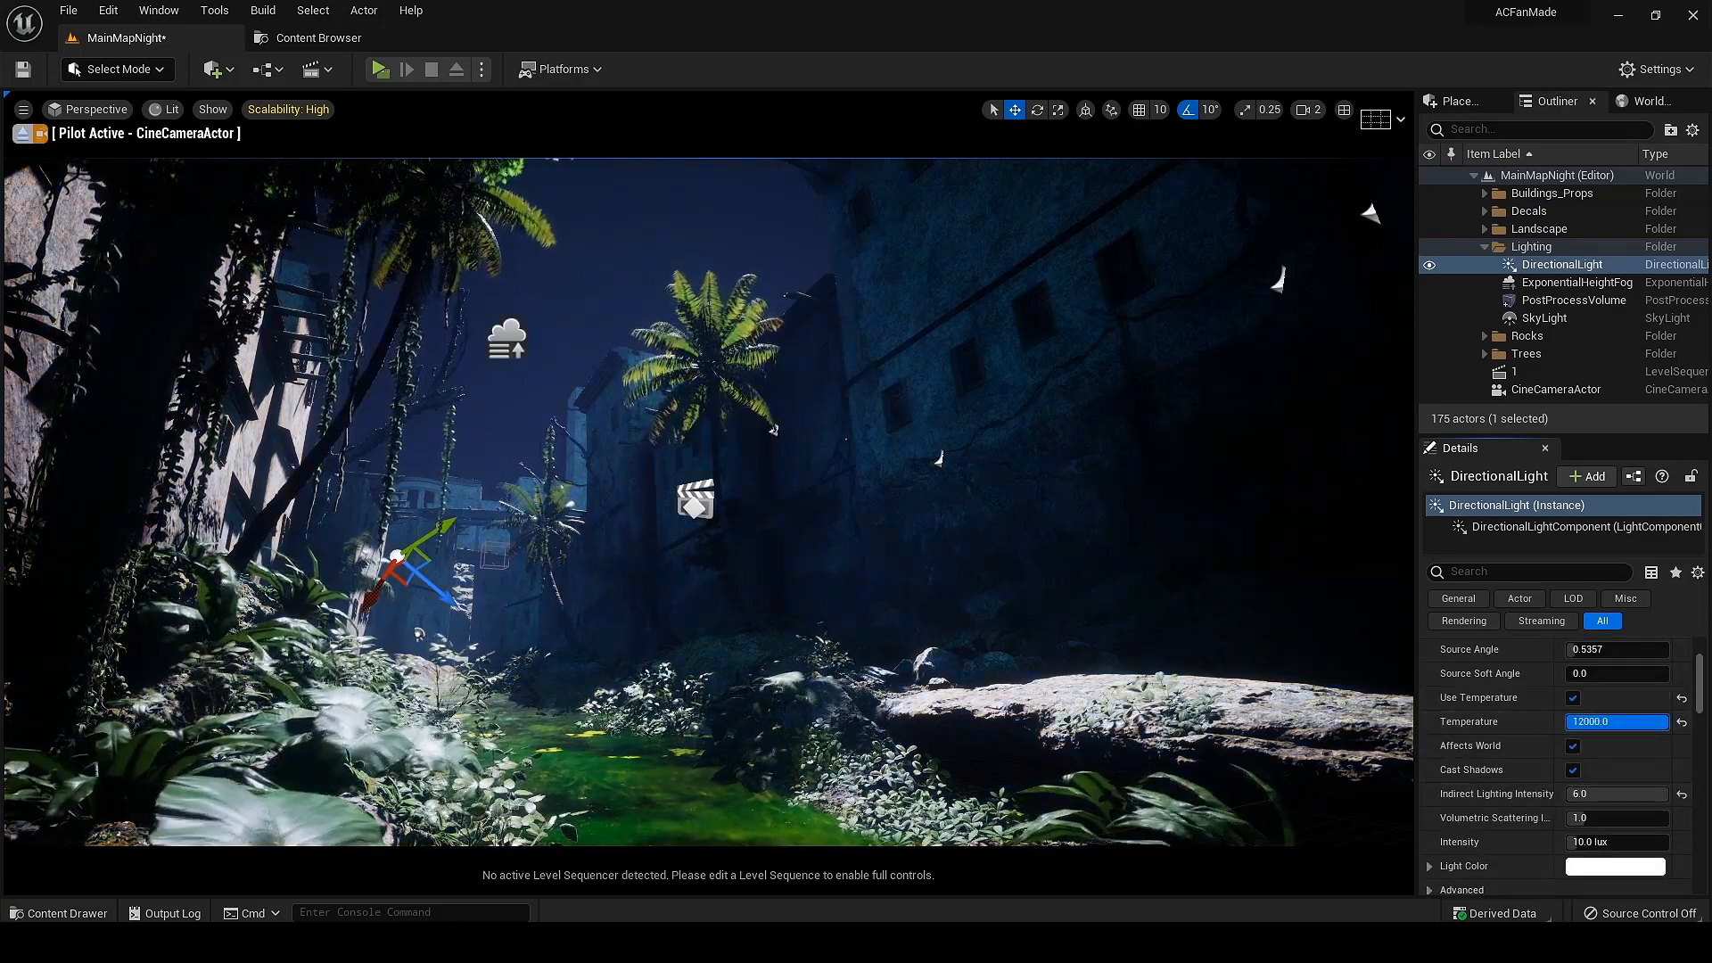
# Step: Try DirectionalLight intensities of 2, 1 and finally 0.2 lux
pyautogui.scroll(-2, 1496, 743)
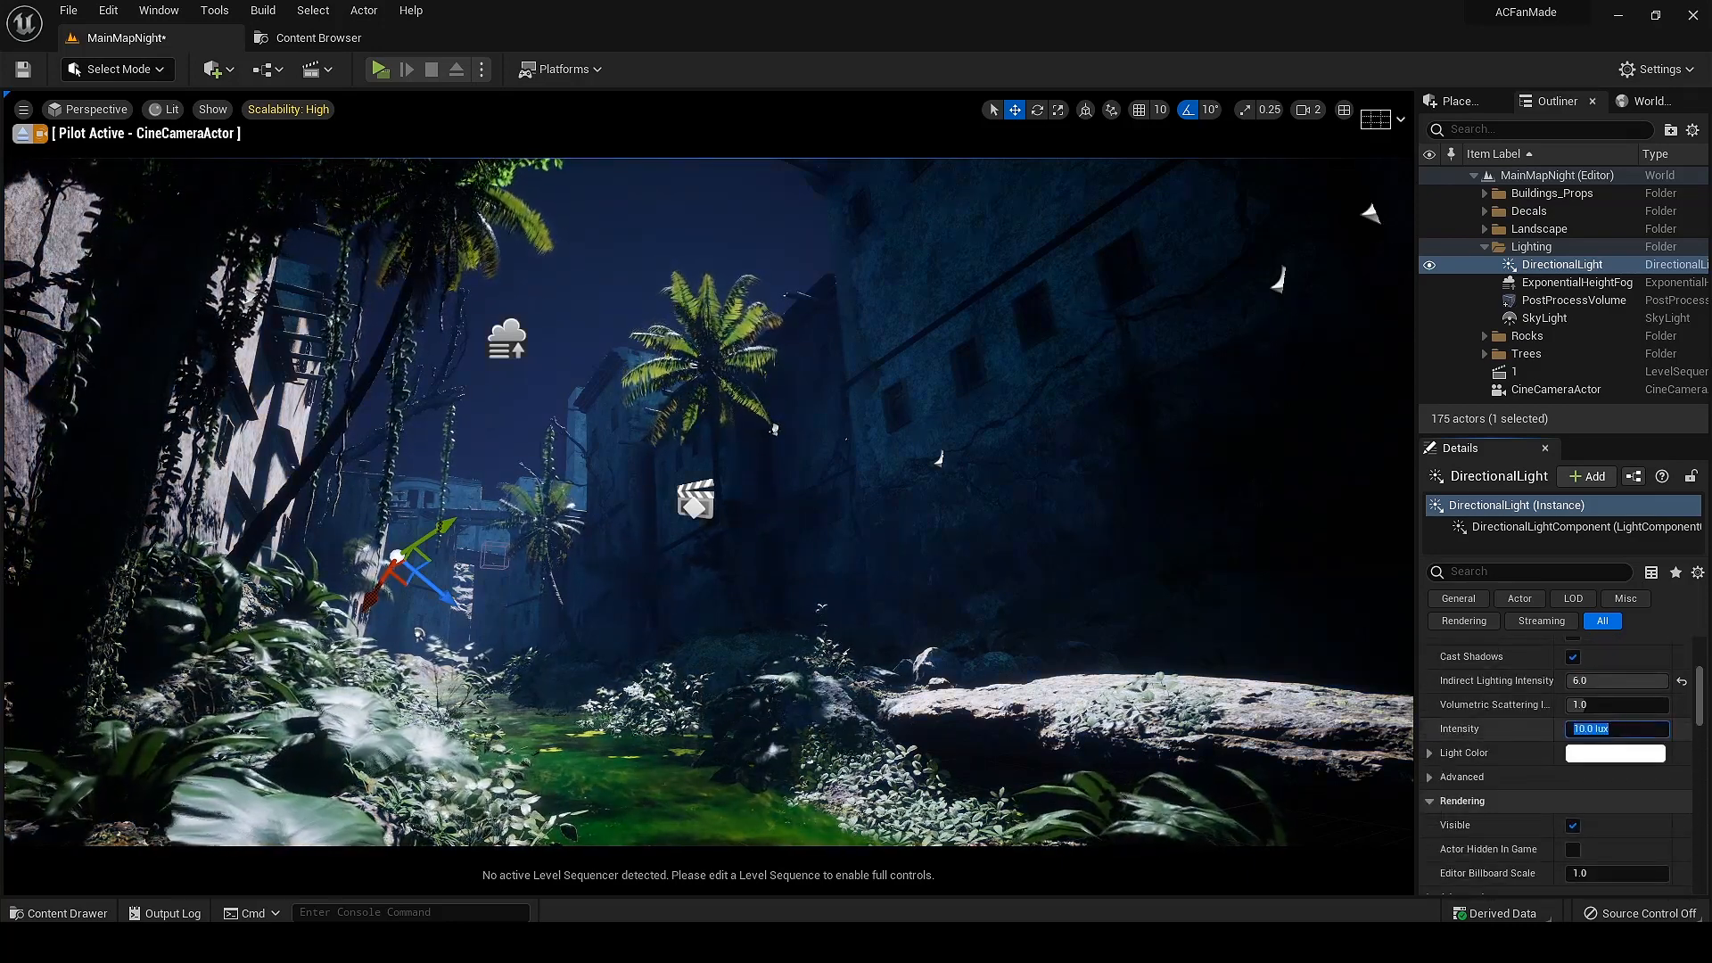
pyautogui.write('2')
pyautogui.press('Return')
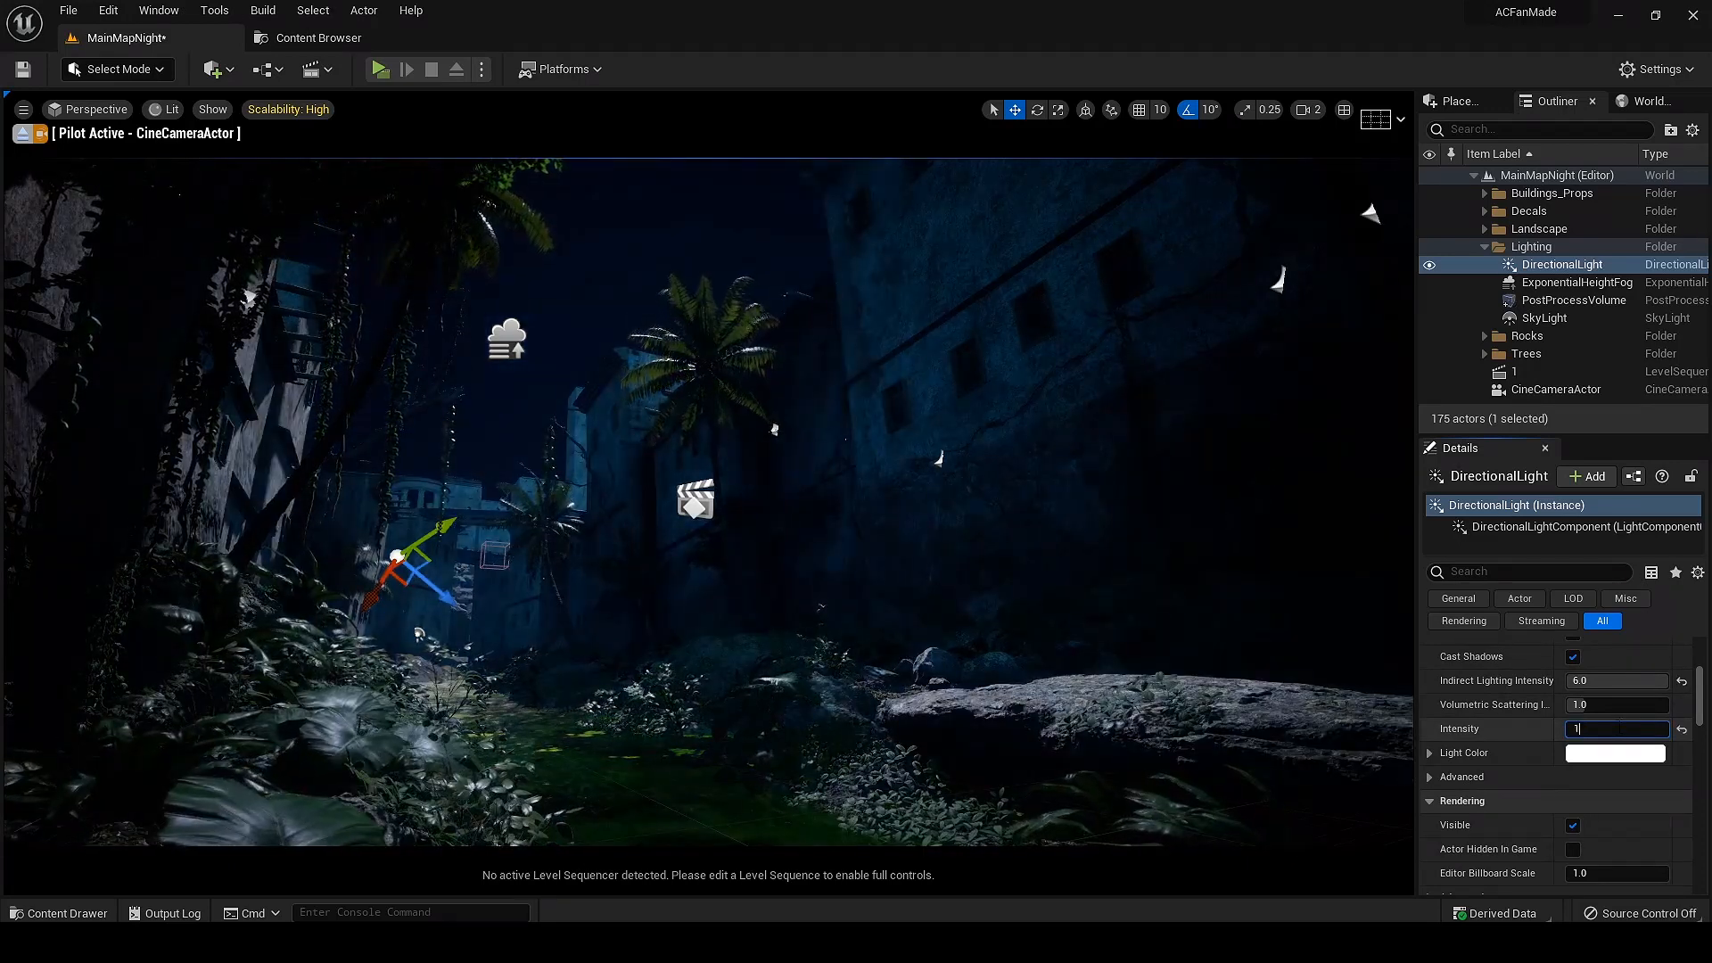
pyautogui.write('1')
pyautogui.press('Return')
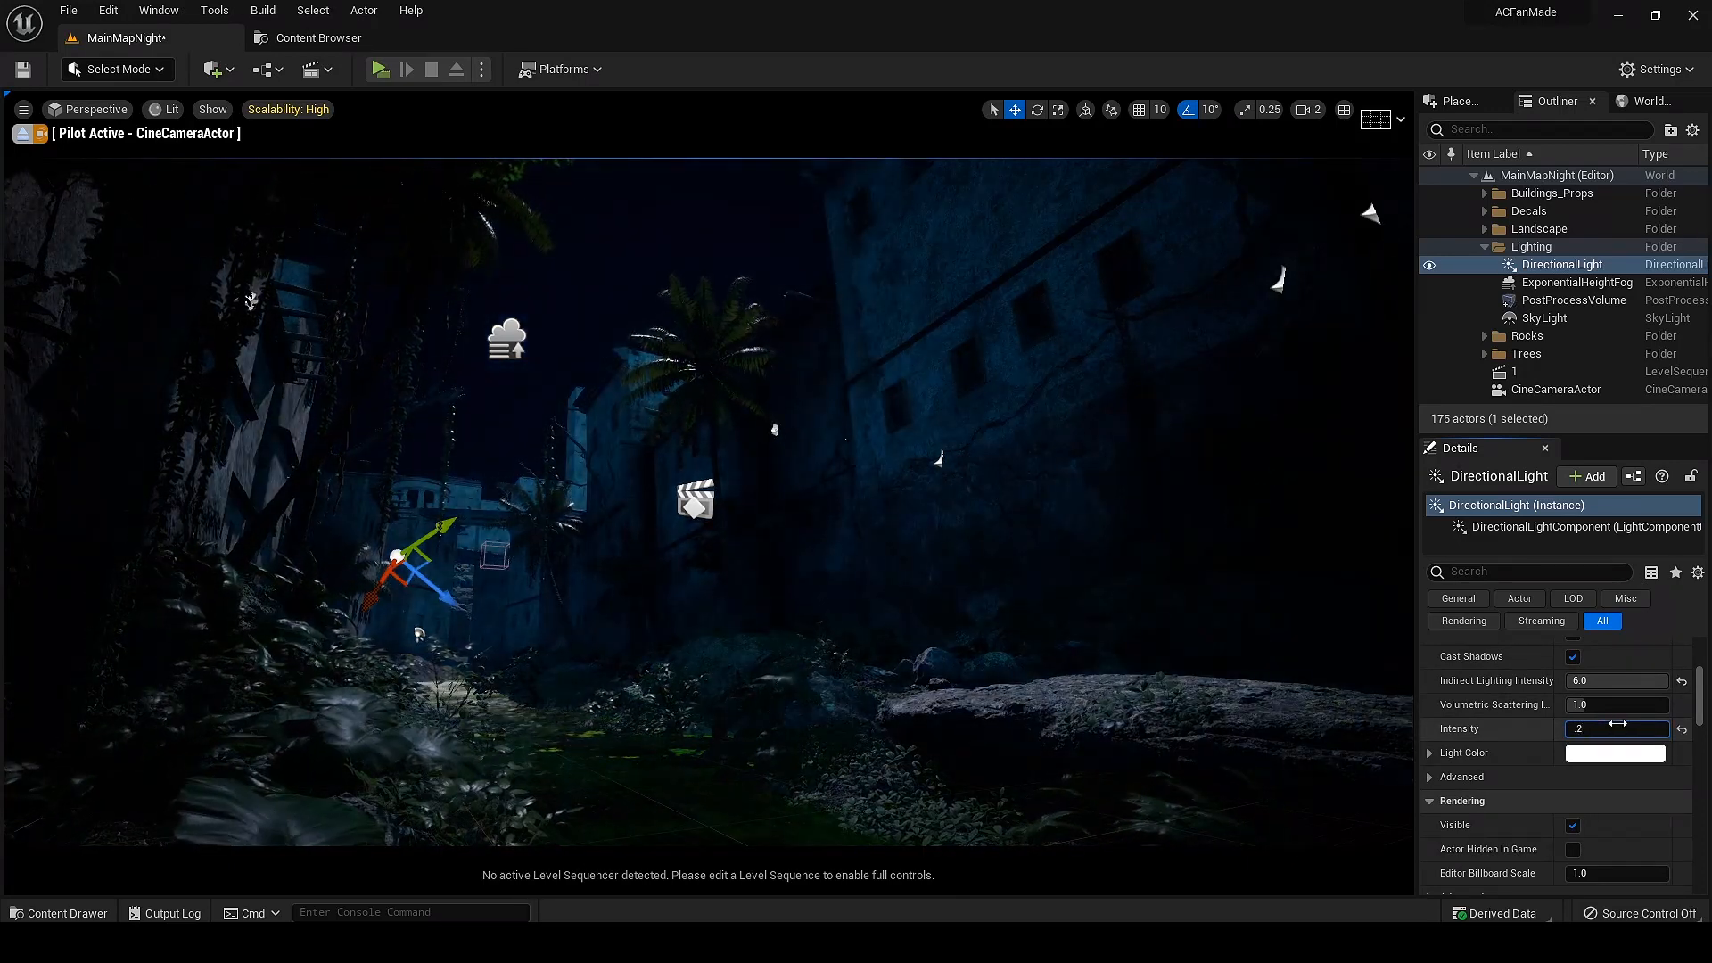
pyautogui.press('Return')
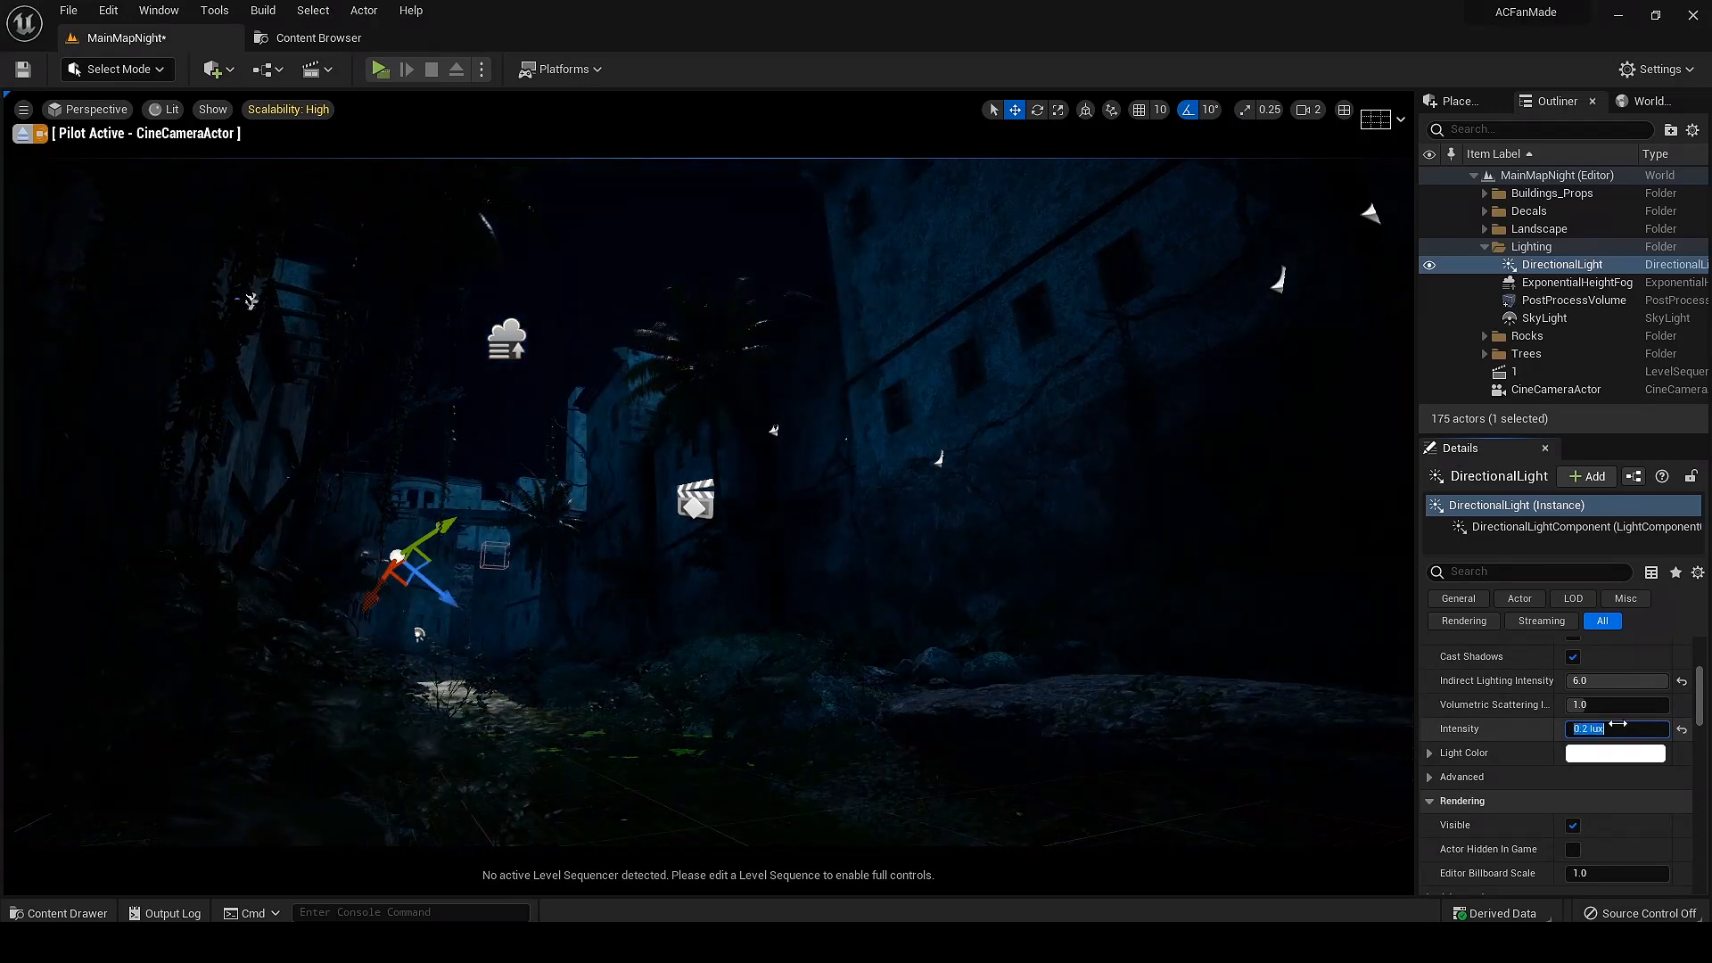
# Step: Recapture the scene for the SkyLight
pyautogui.click(1553, 316)
pyautogui.scroll(-10, 1588, 731)
pyautogui.click(1603, 734)
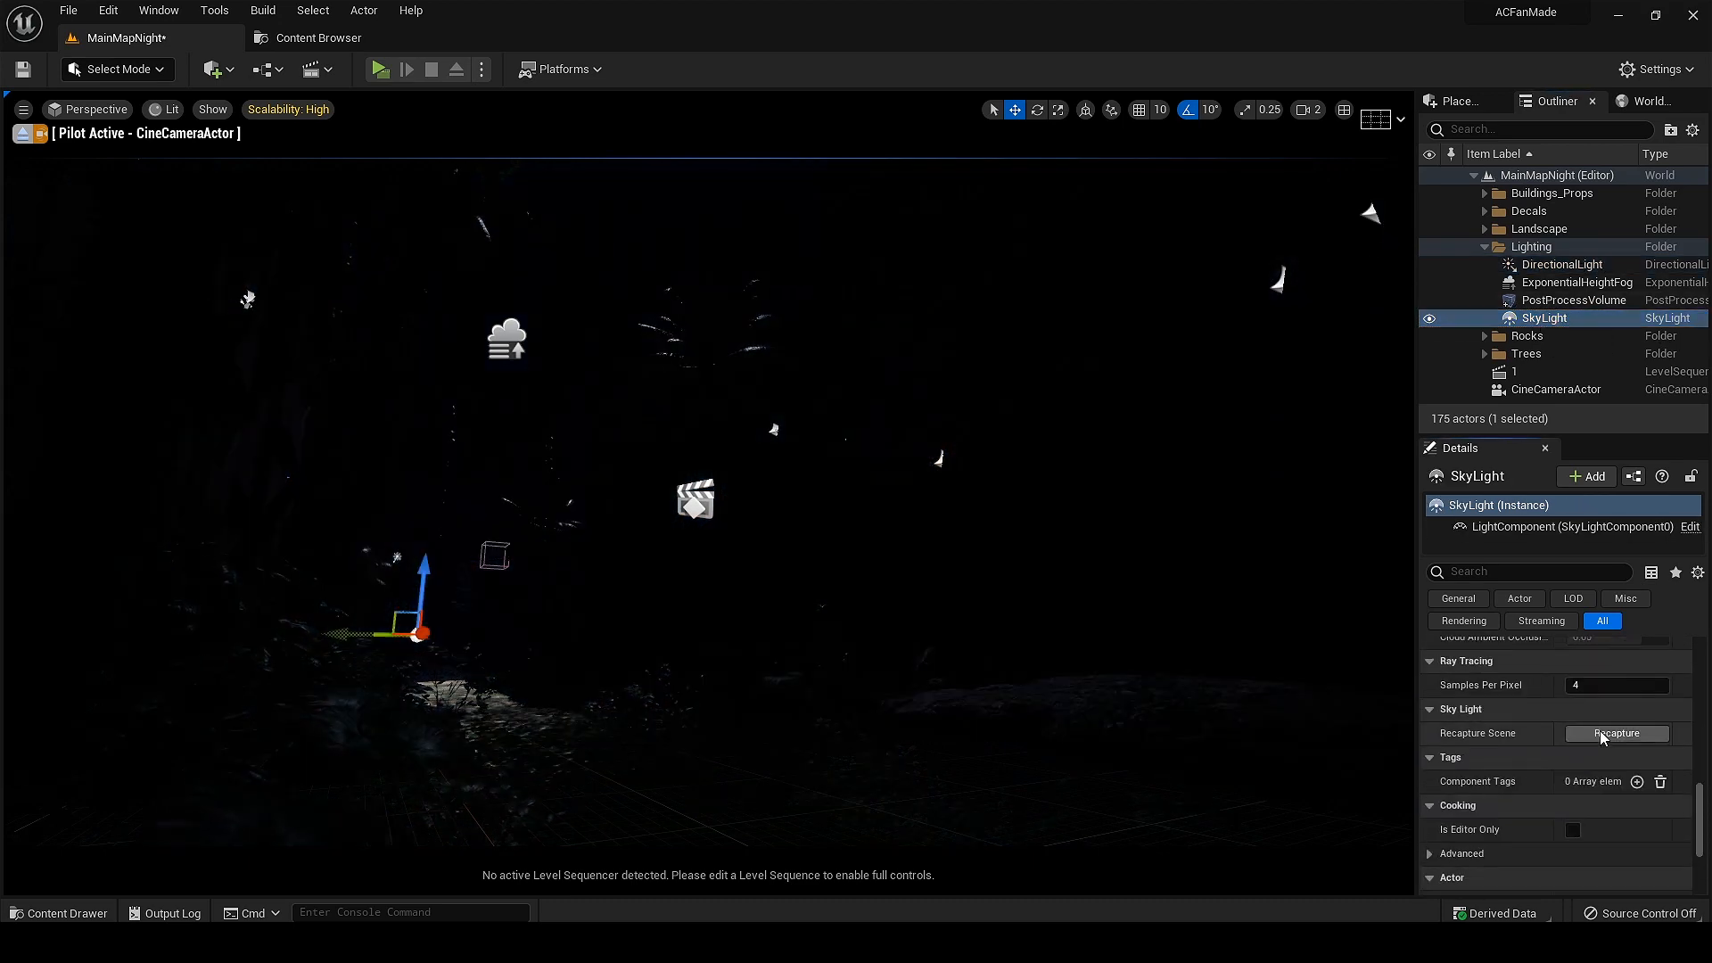
pyautogui.scroll(8, 1570, 705)
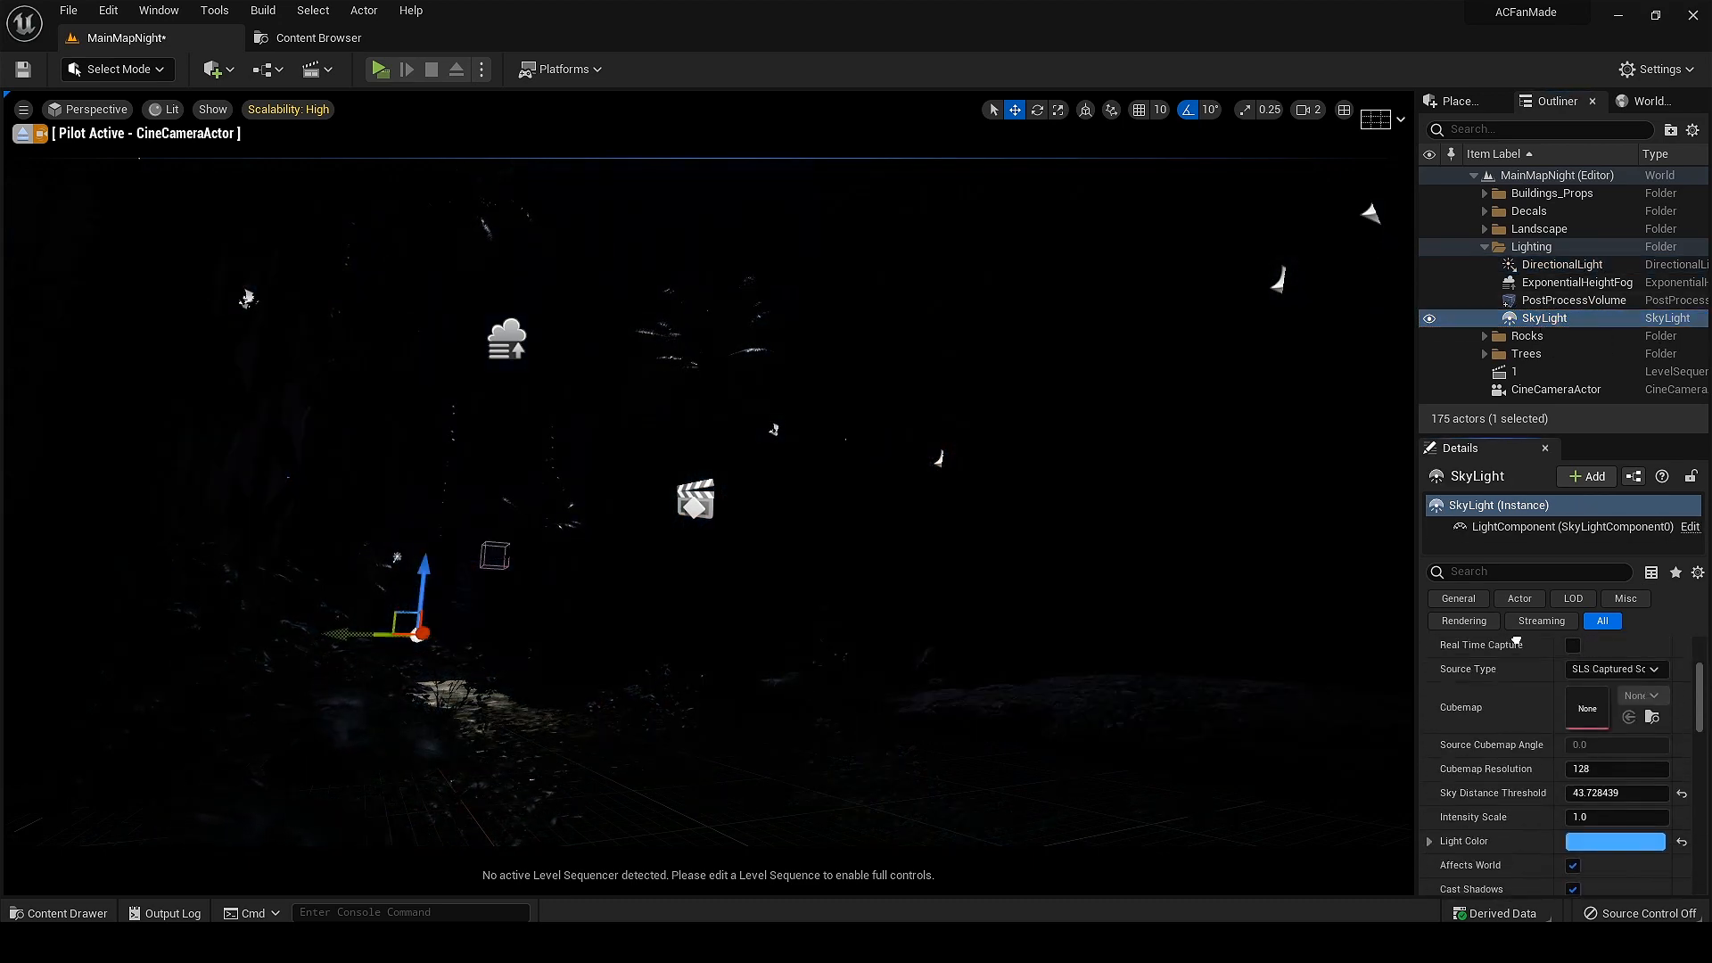
# Step: Set the DirectionalLight's intensity to 1 lux and its volumetric scattering intensity to 4
pyautogui.click(1561, 264)
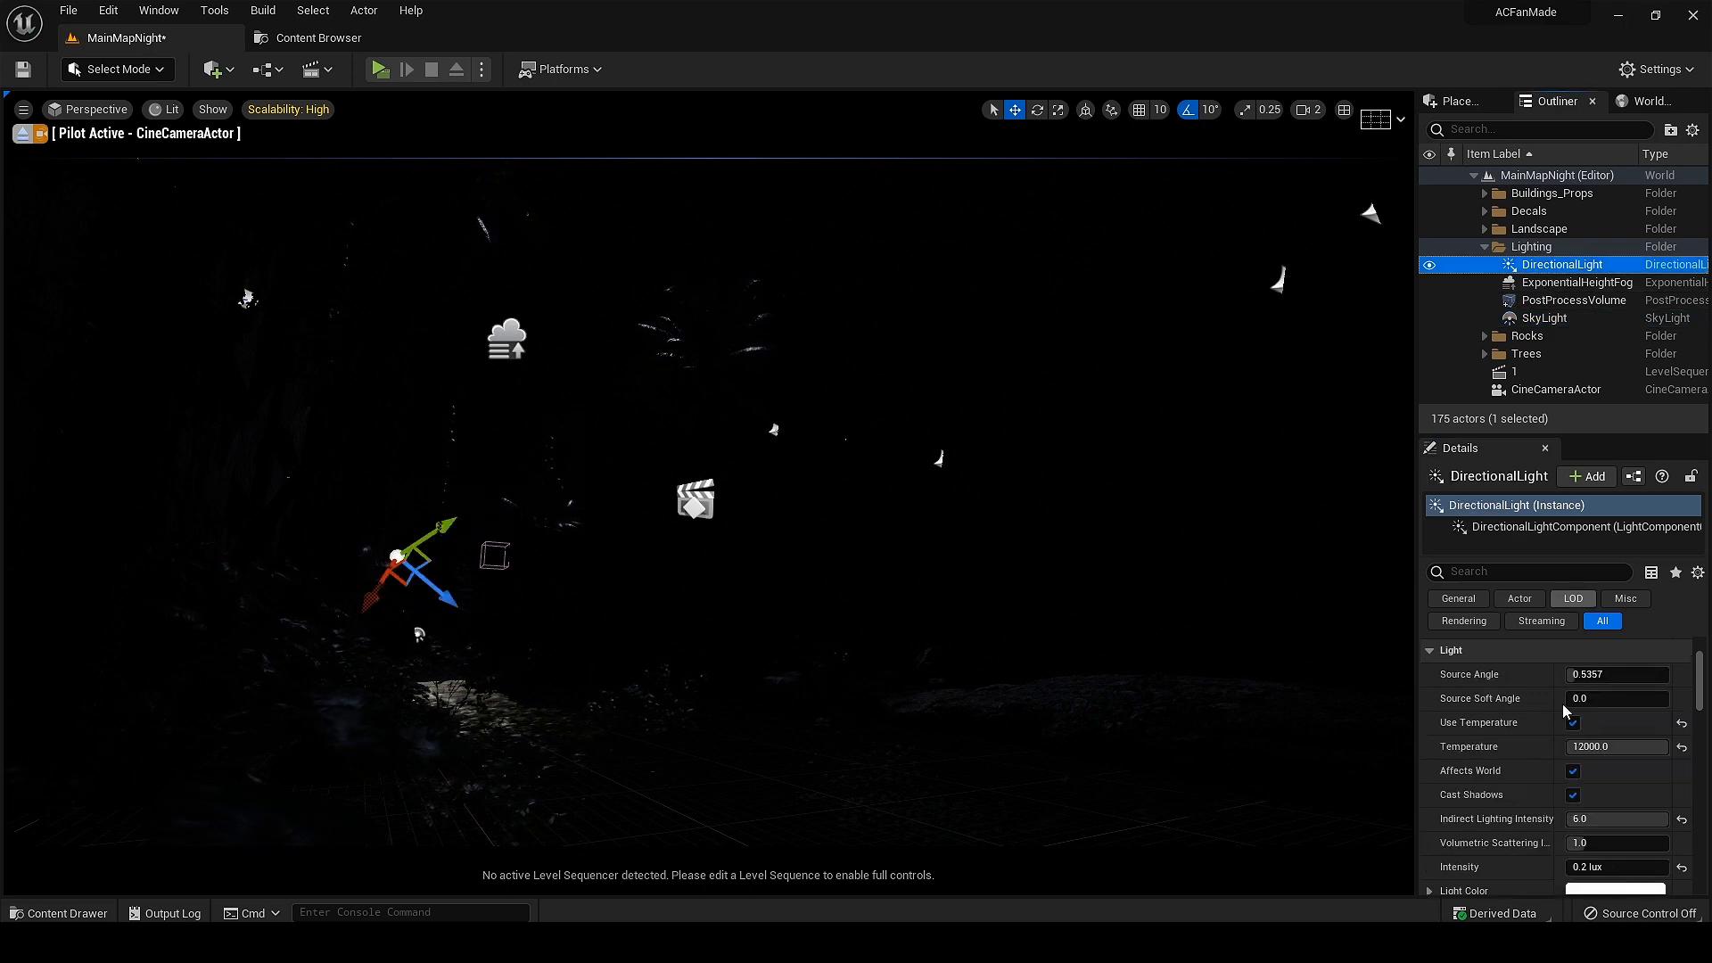
pyautogui.scroll(-4, 1565, 710)
pyautogui.write('1')
pyautogui.press('Return')
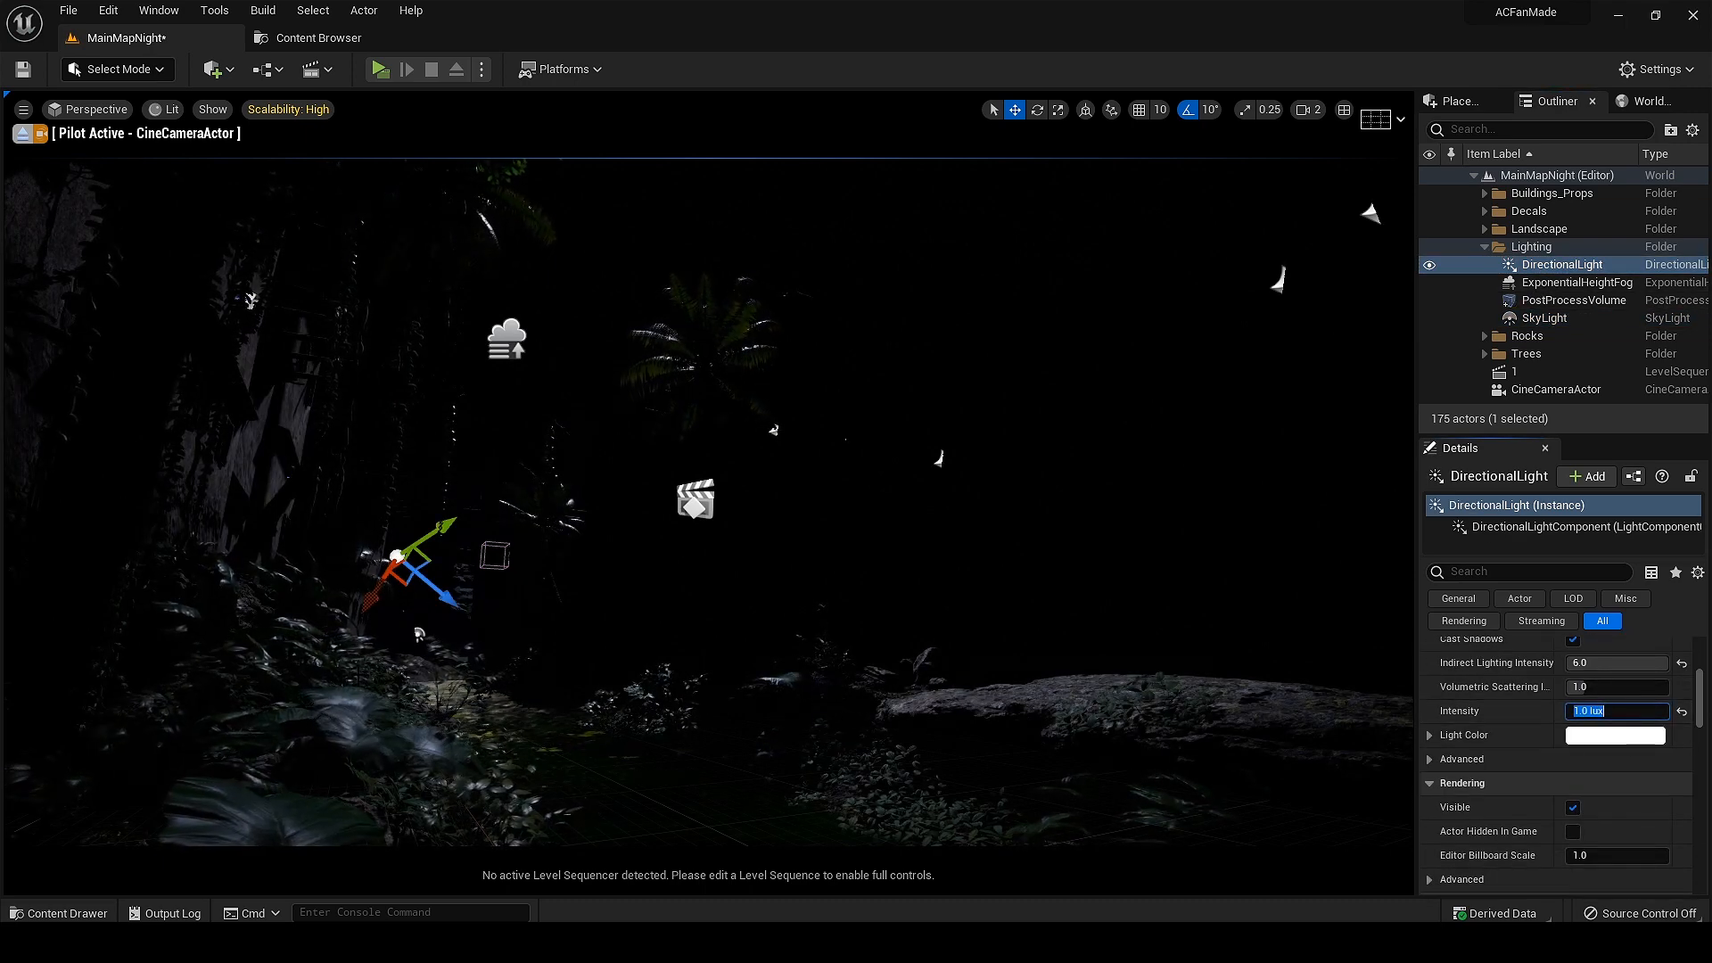
pyautogui.scroll(2, 1579, 735)
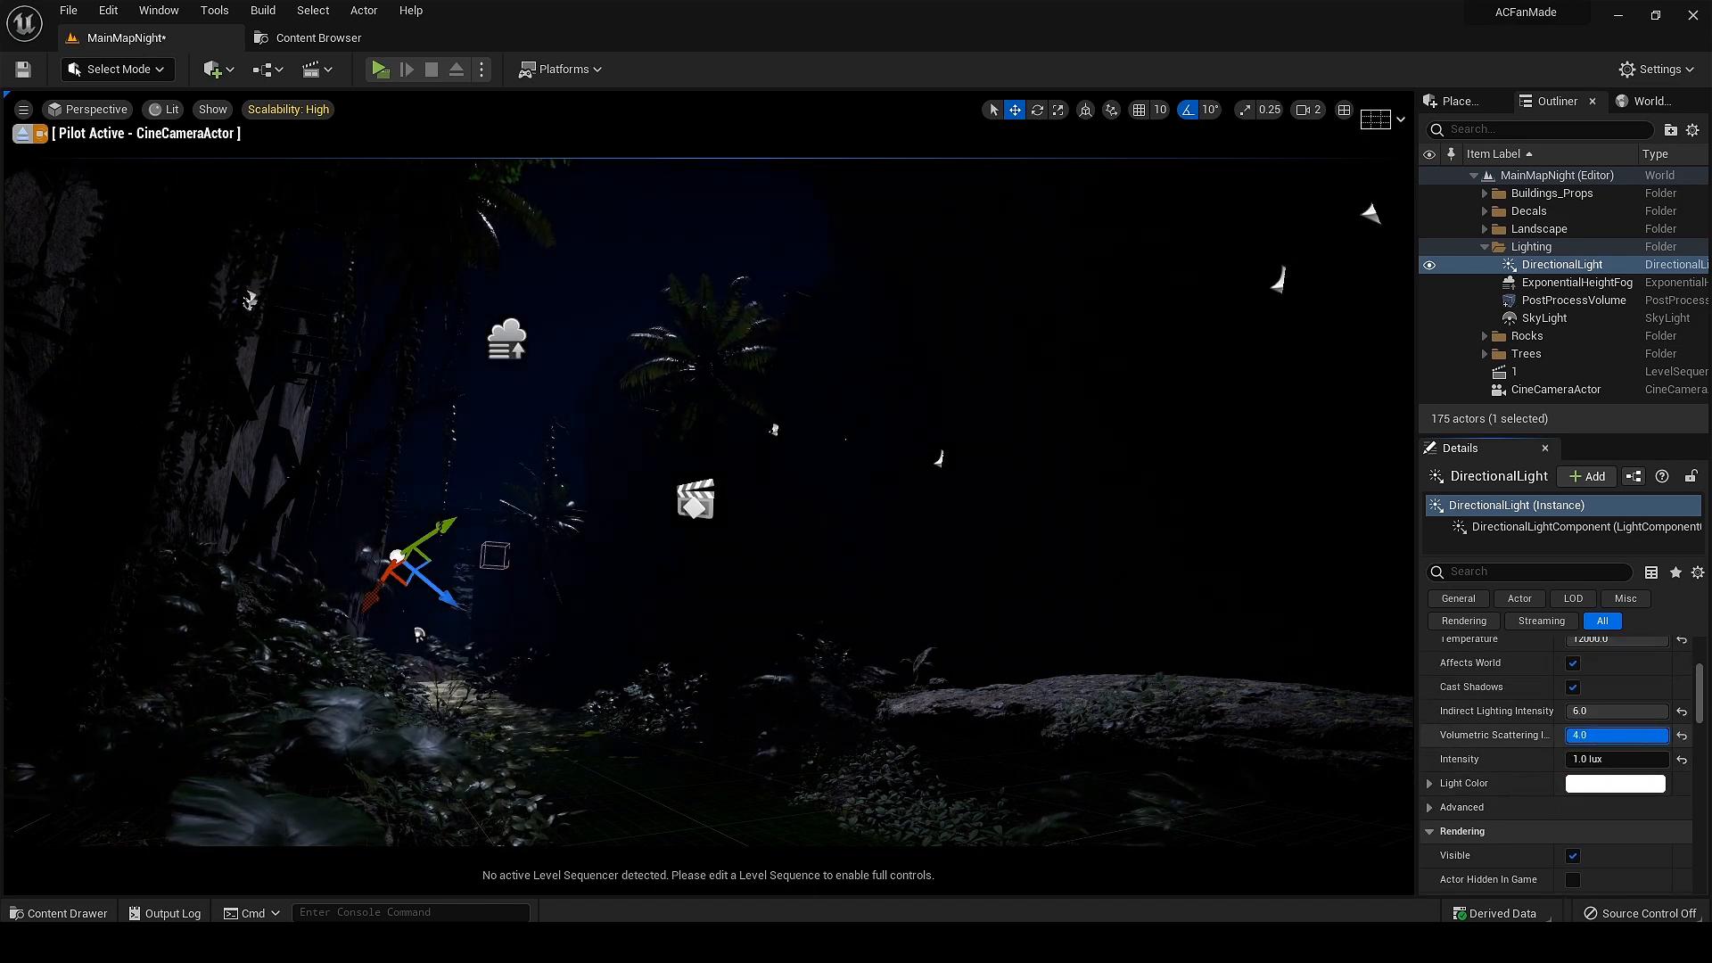
# Step: Raise the ExponentialHeightFog's volumetric fog extinction scale to about 6.24 and reset its albedo to the default white
pyautogui.click(1576, 283)
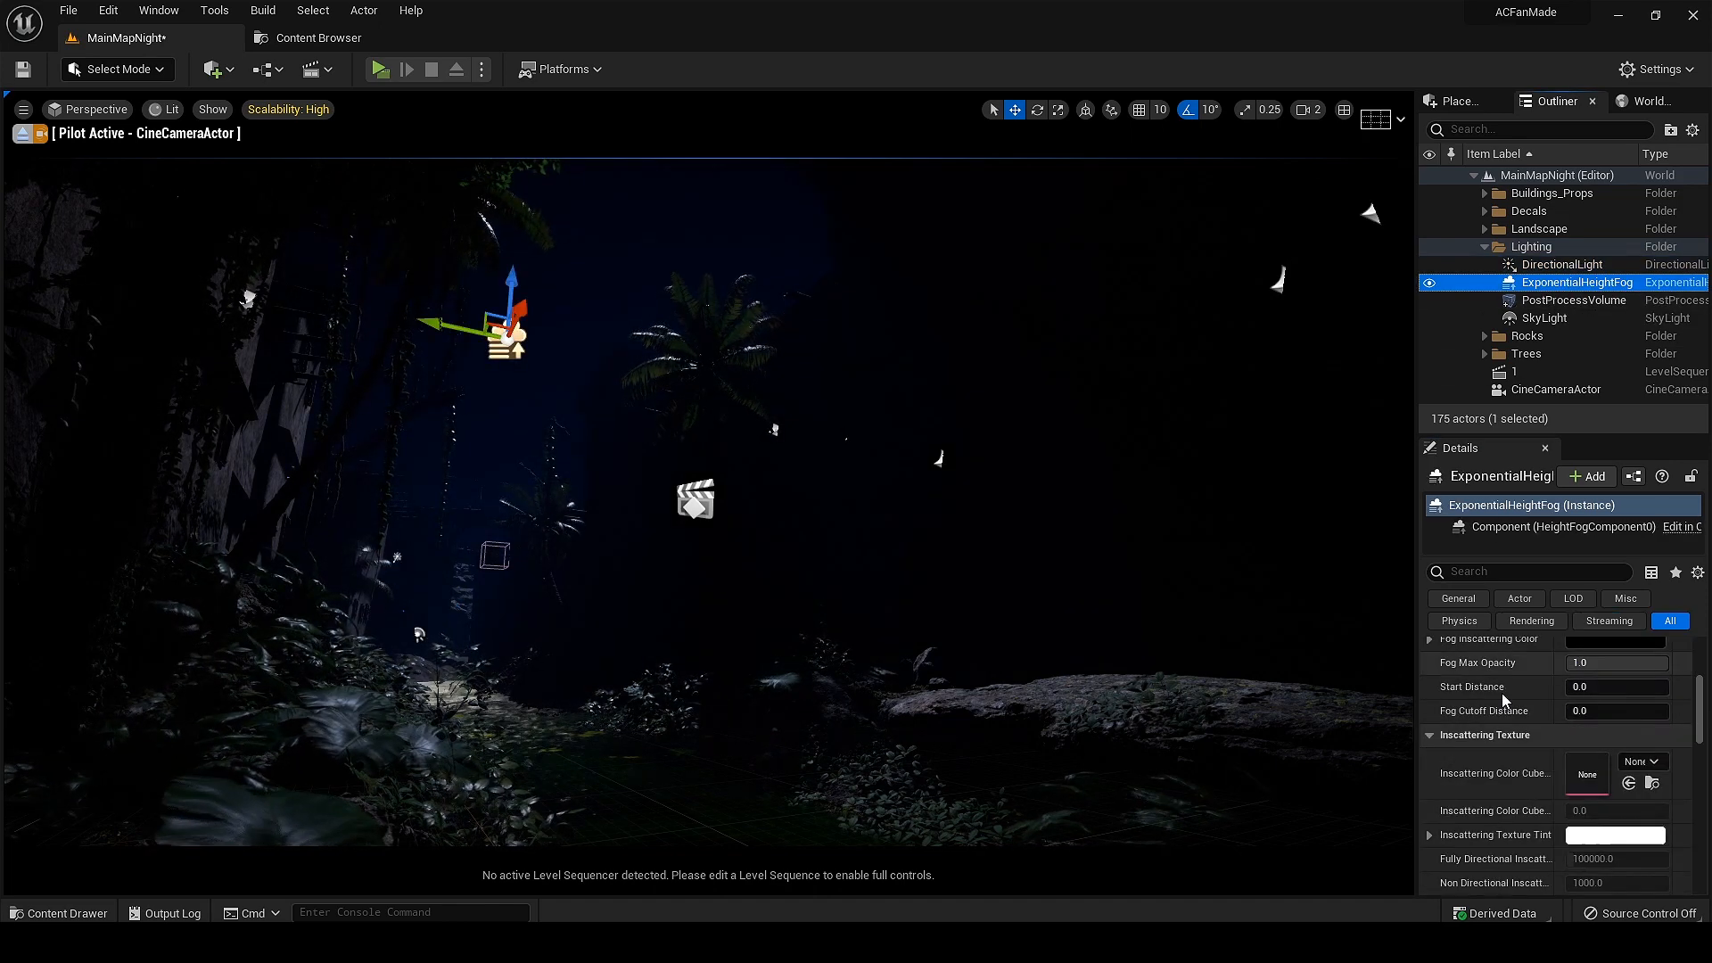
pyautogui.scroll(-8, 1505, 700)
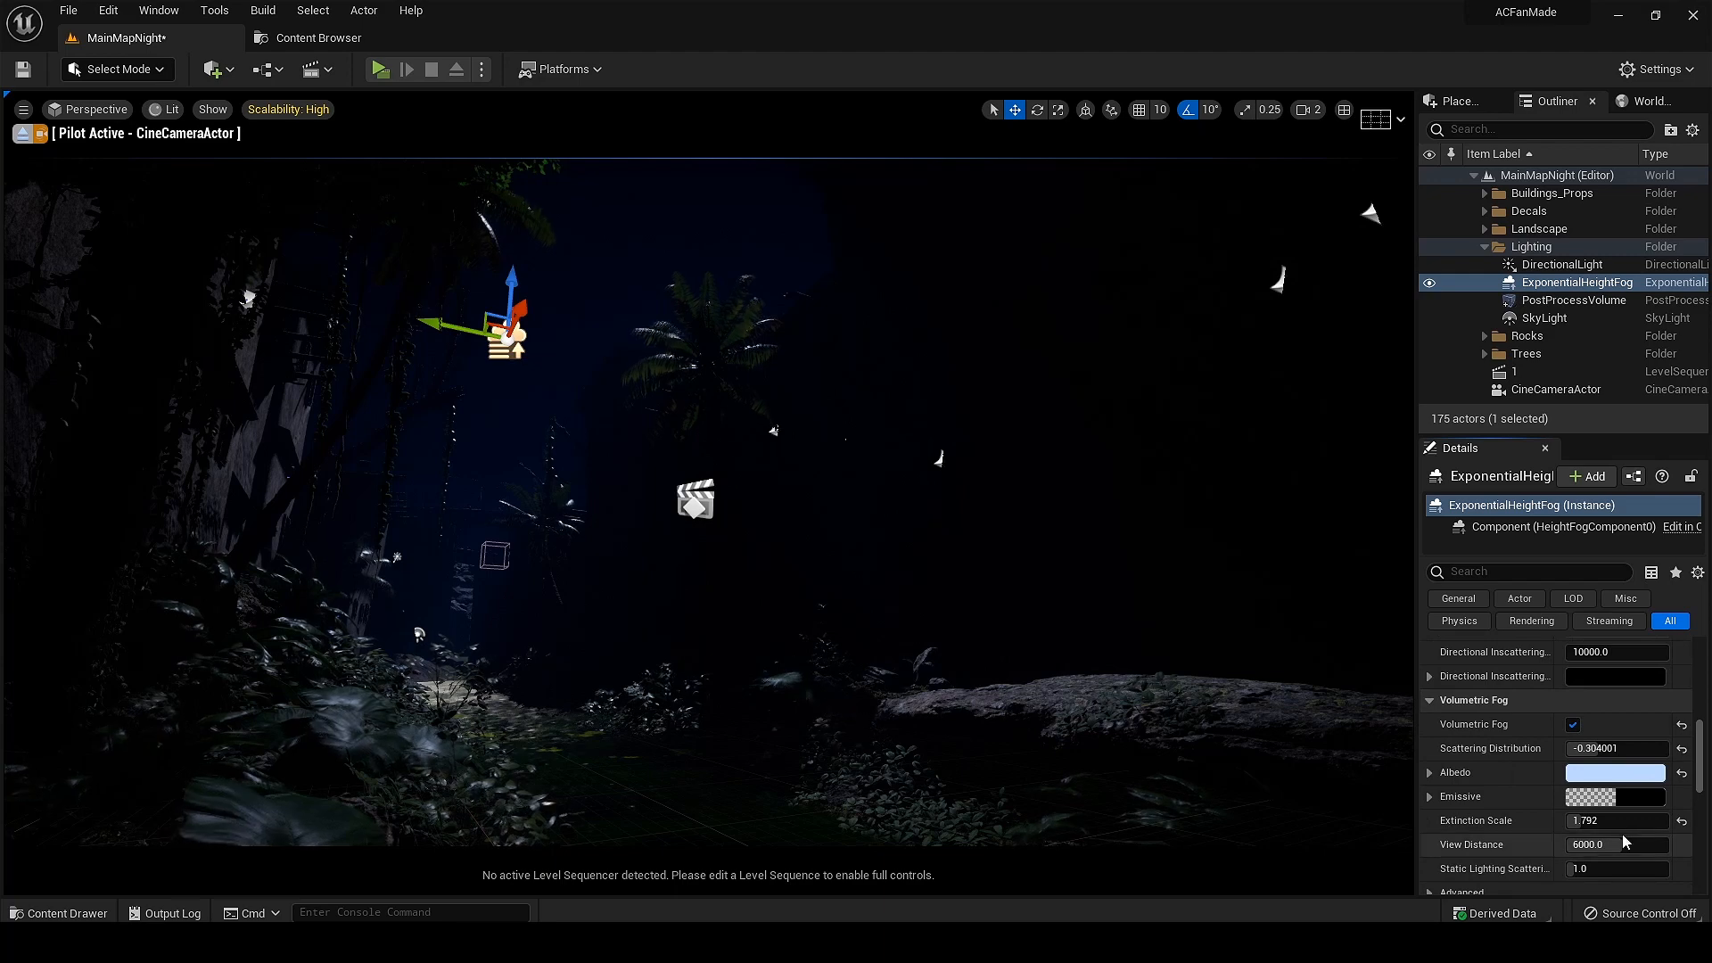
pyautogui.moveTo(1614, 820); pyautogui.dragTo(1685, 820)
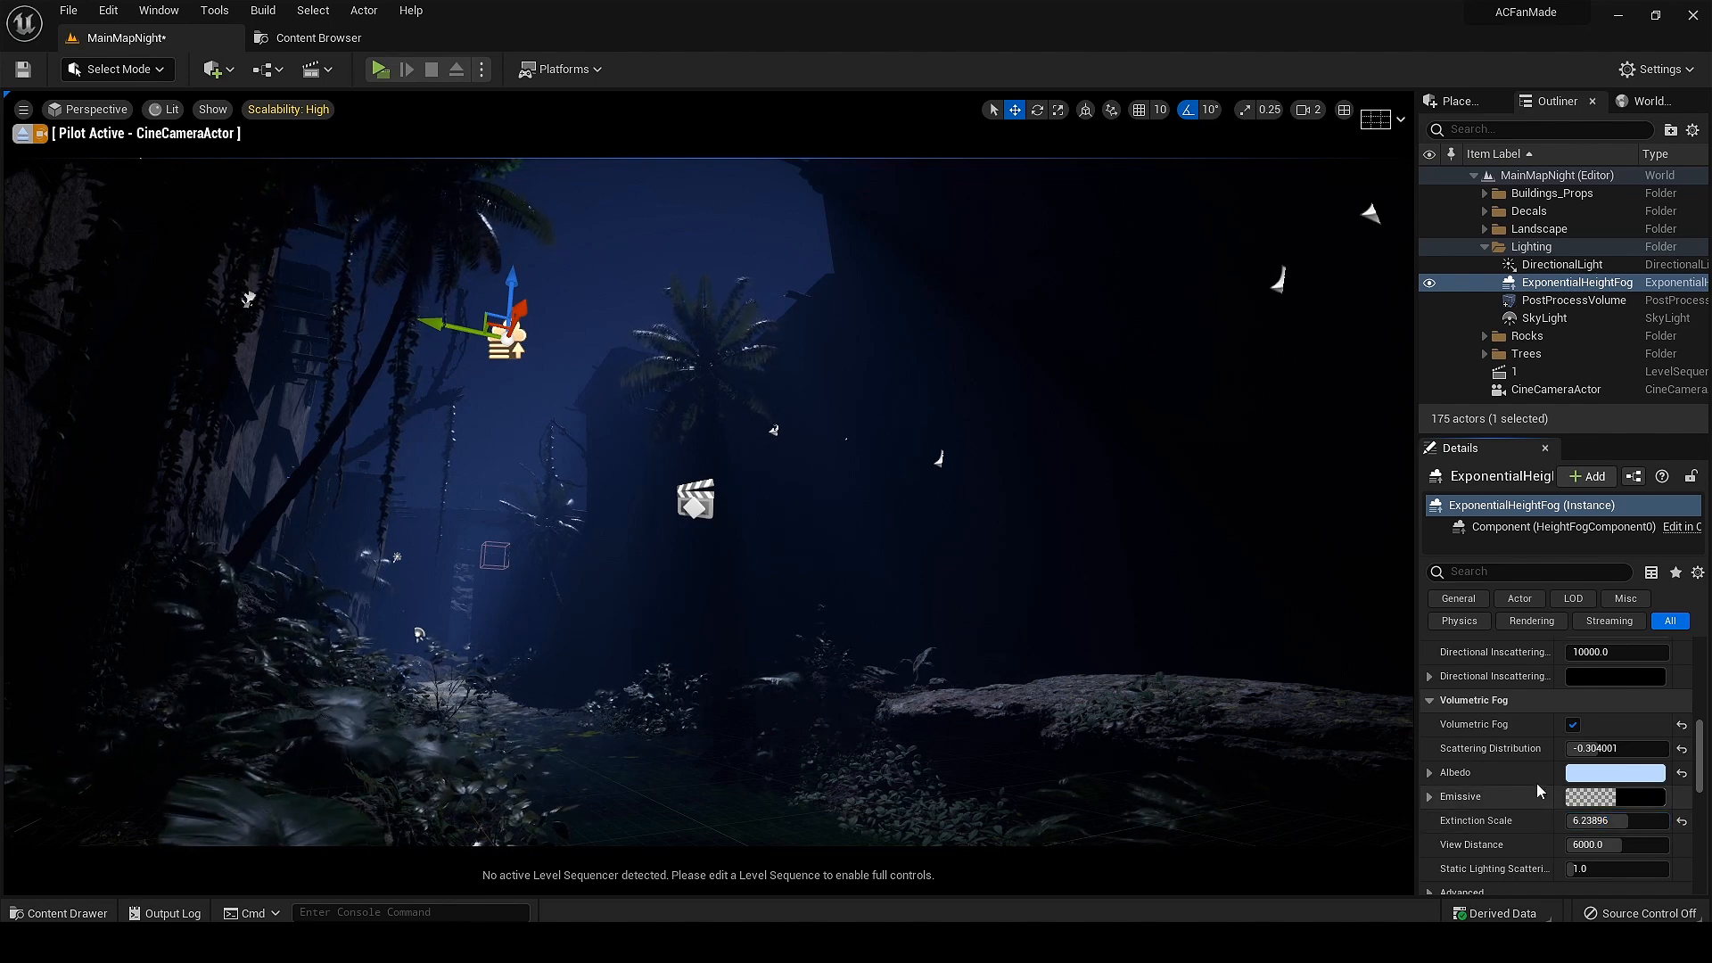
pyautogui.click(1682, 774)
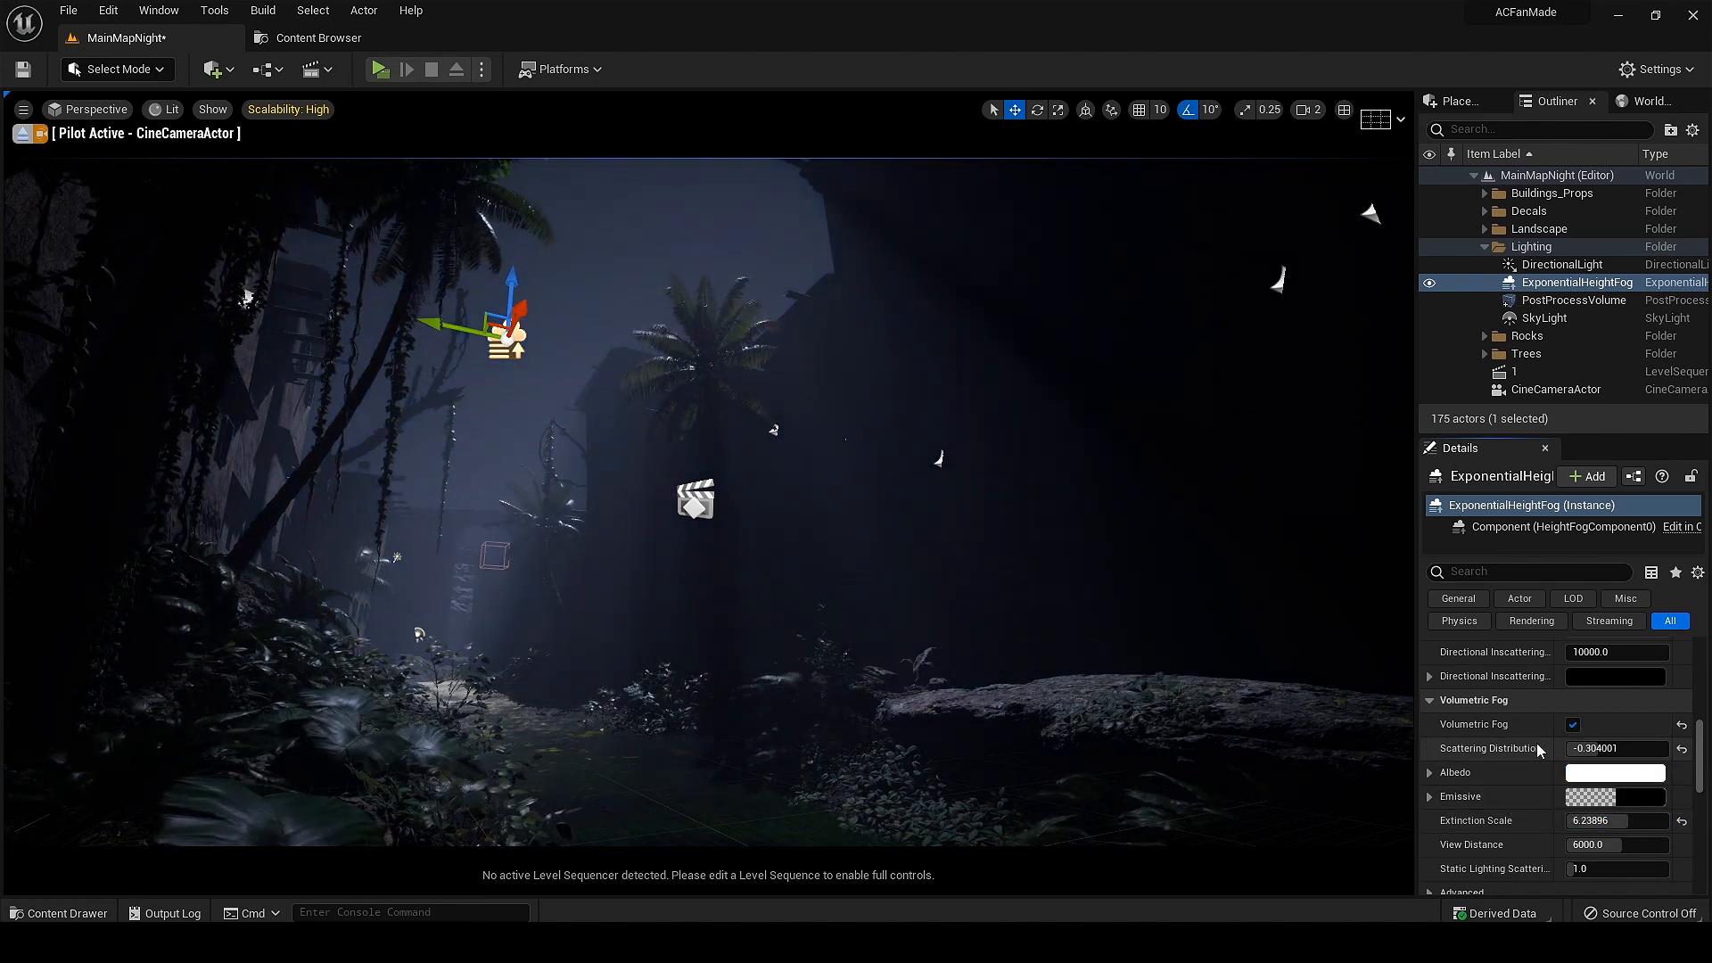
pyautogui.scroll(3, 1538, 867)
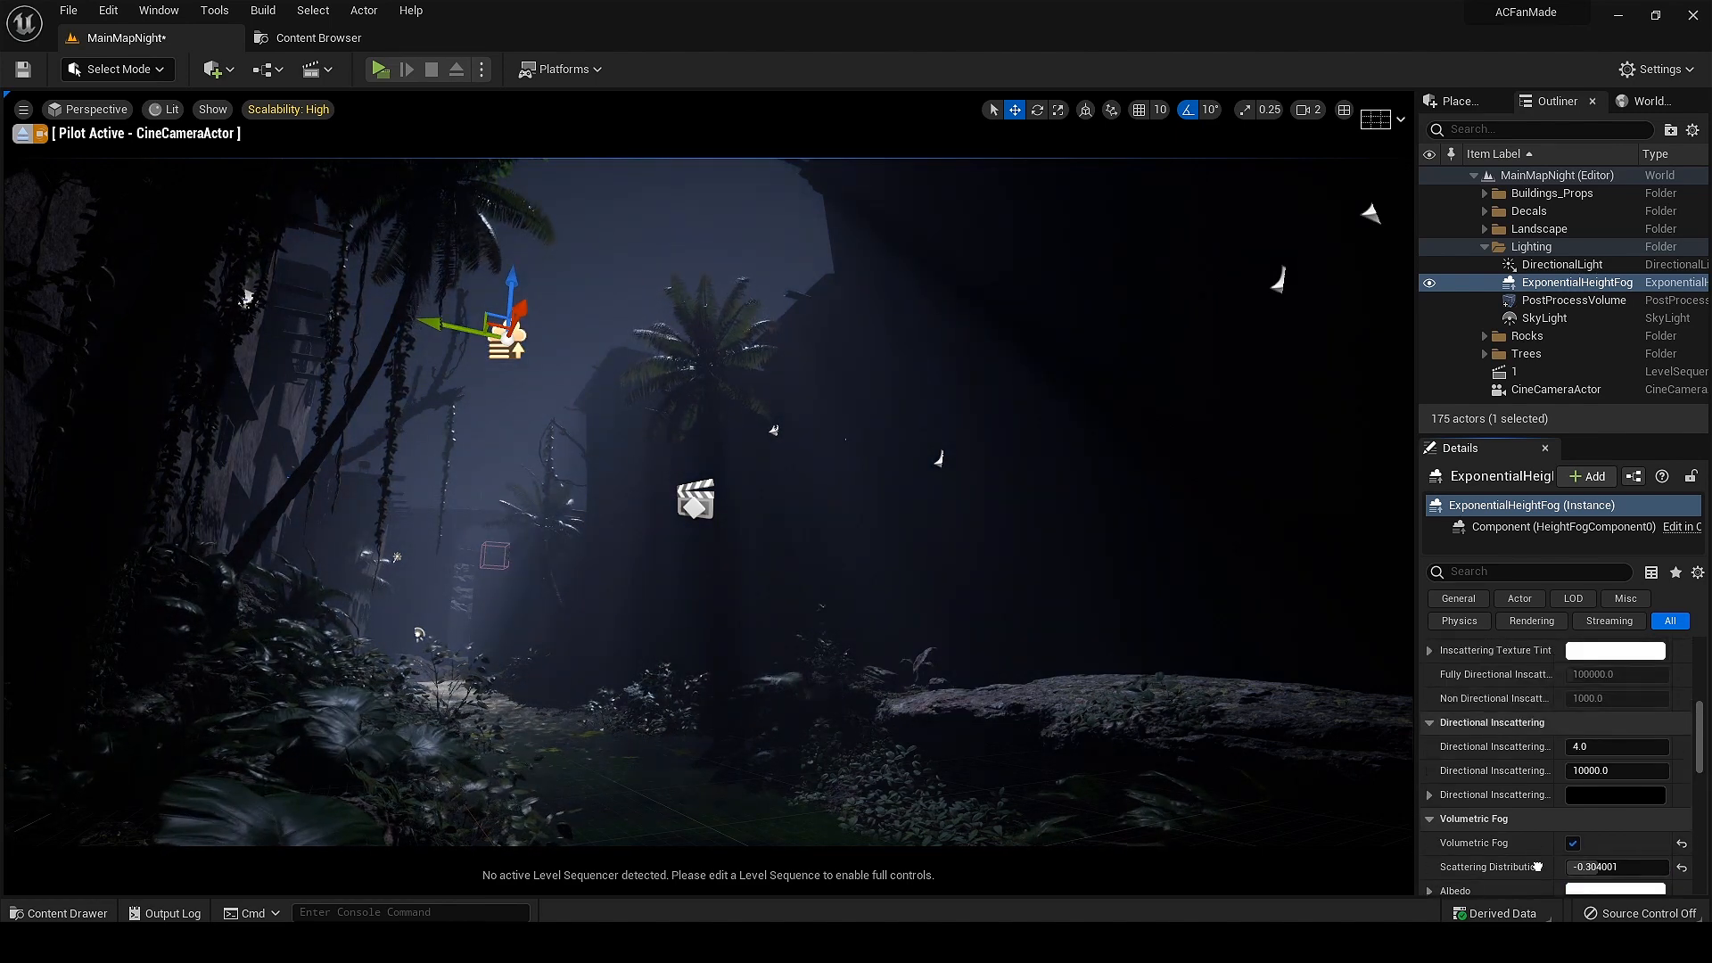
# Step: Try an intensity of 2 lux on the DirectionalLight, then return it to 1 lux
pyautogui.click(1539, 267)
pyautogui.scroll(-5, 1480, 741)
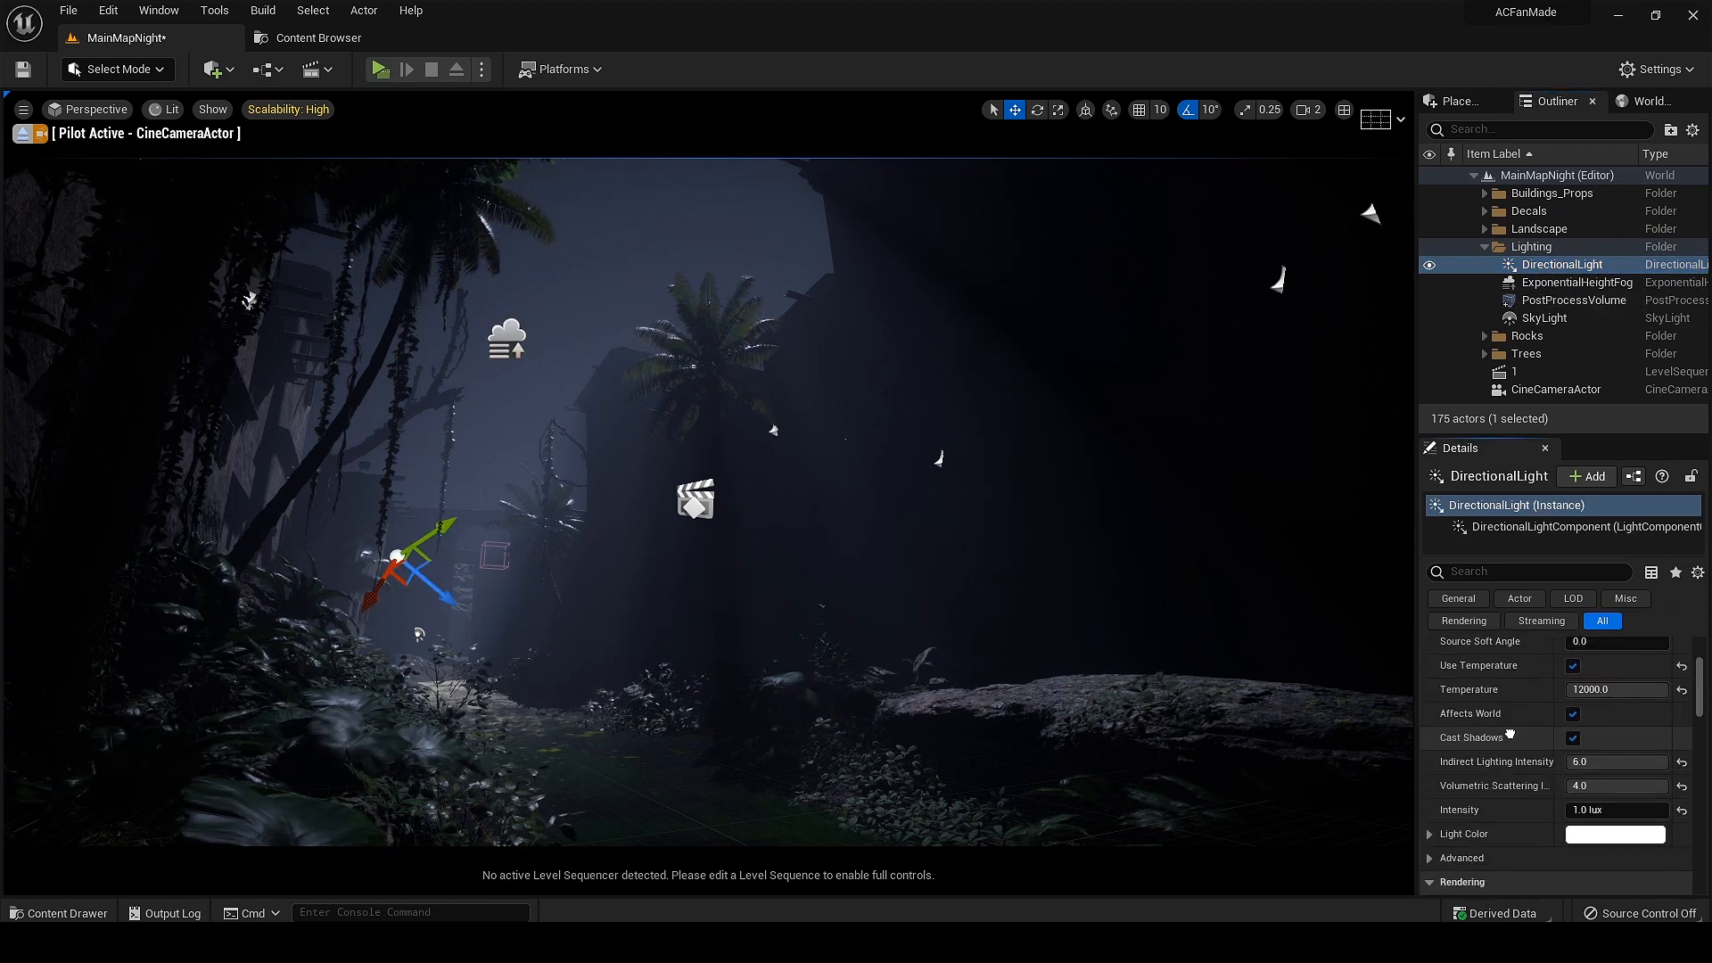
pyautogui.click(1603, 796)
pyautogui.write('2')
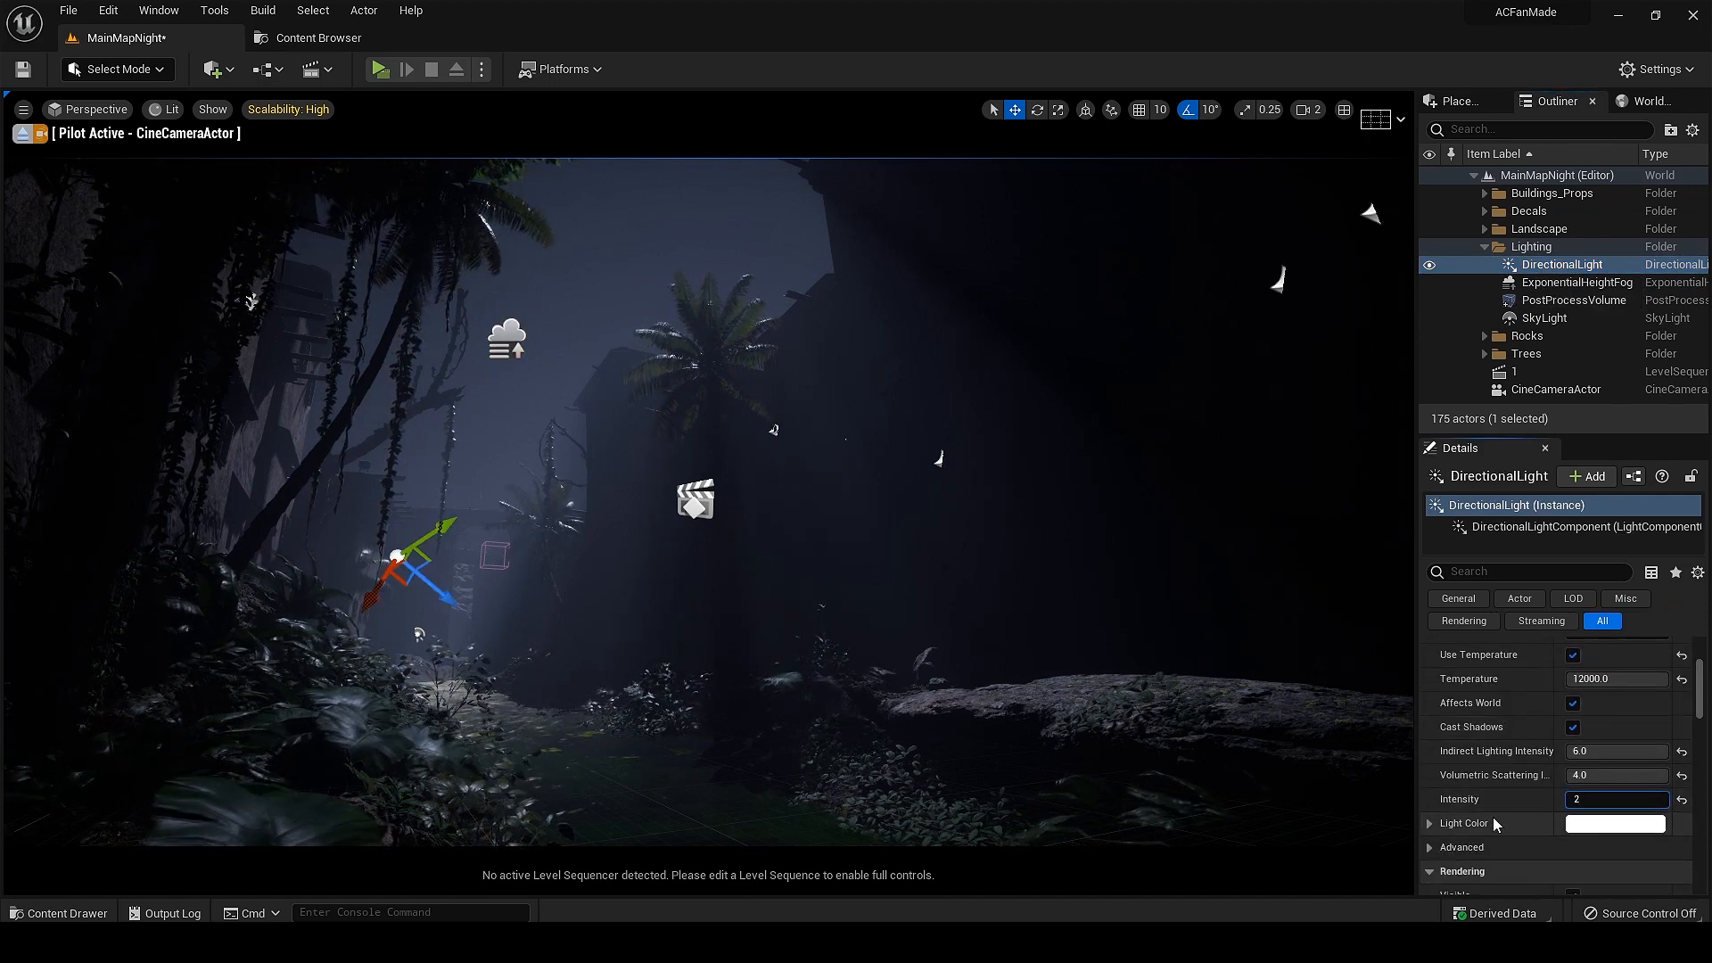
pyautogui.press('Return')
pyautogui.press('Return')
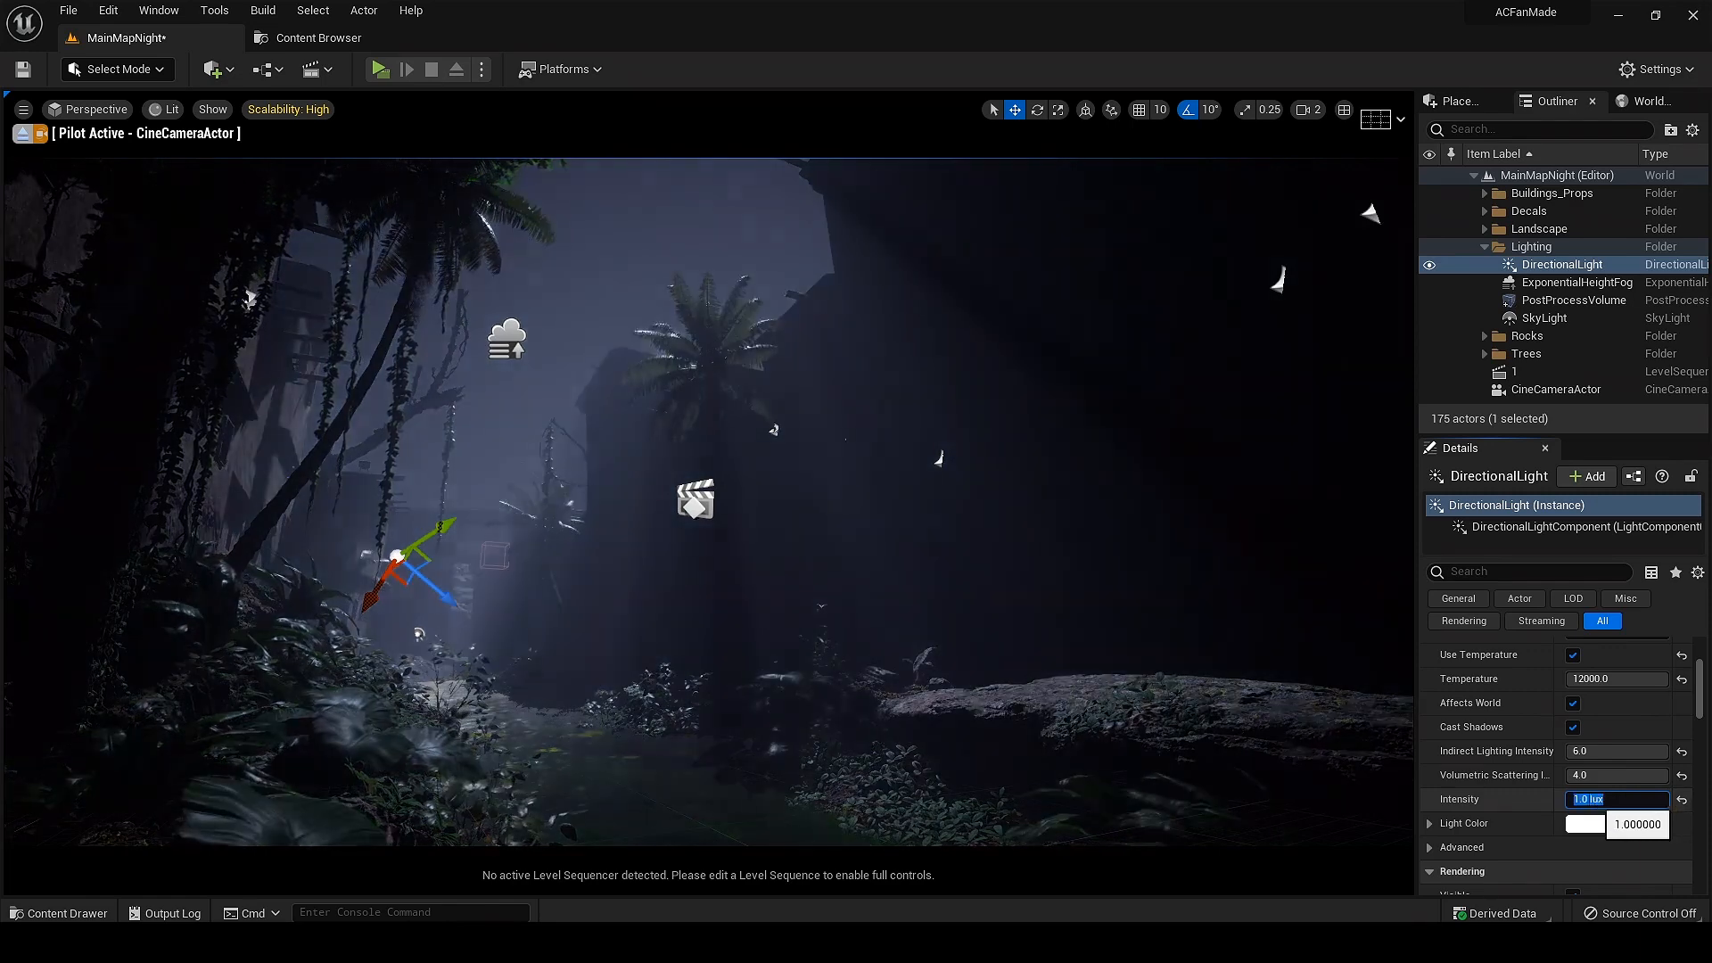
# Step: Set both the global illumination method and the reflections method of the PostProcessVolume to Lumen
pyautogui.click(1554, 297)
pyautogui.scroll(5, 1479, 827)
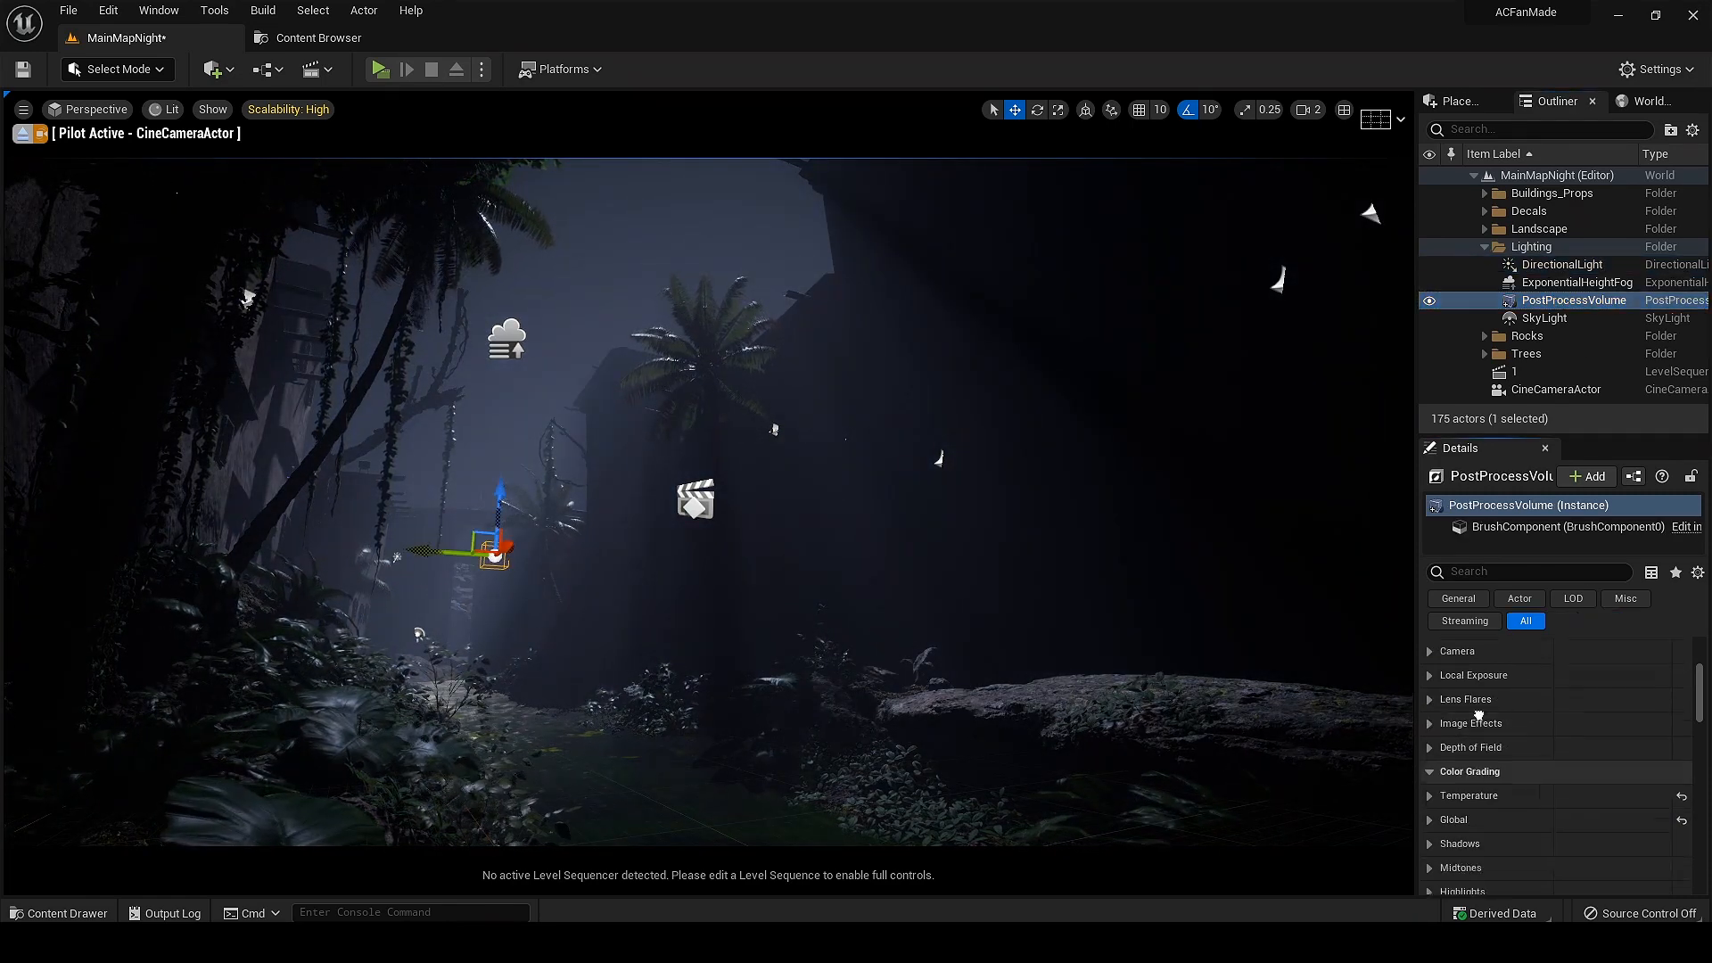
pyautogui.scroll(-10, 1479, 827)
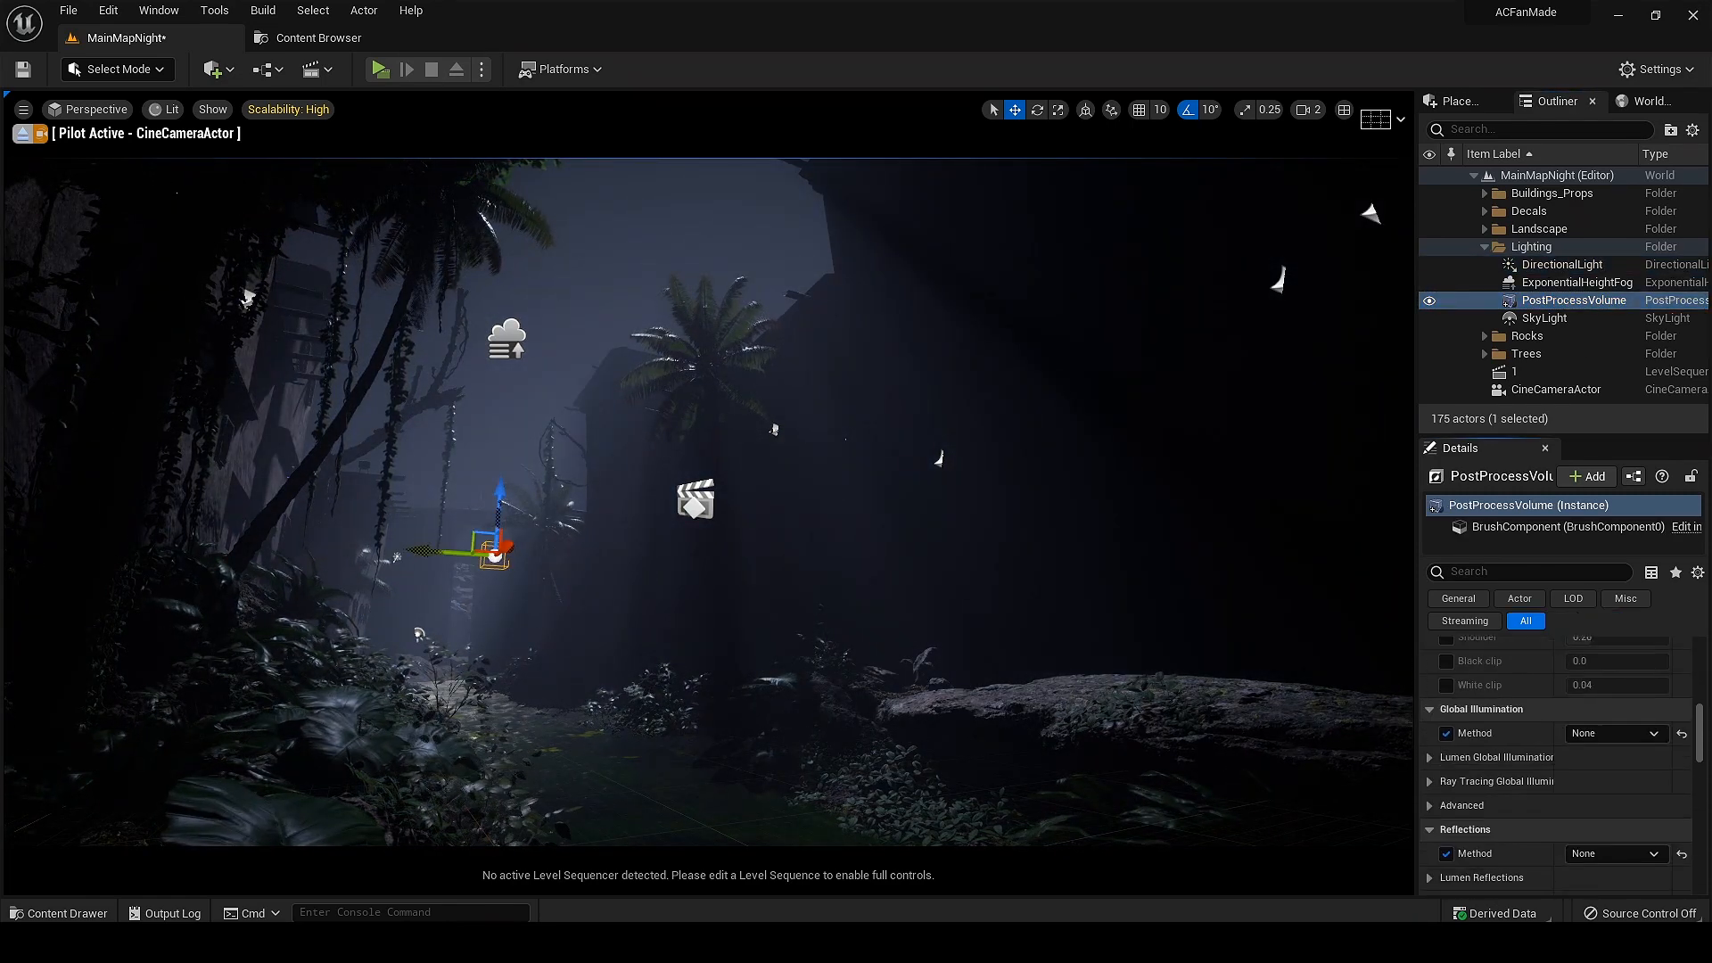
pyautogui.click(1614, 727)
pyautogui.click(1603, 764)
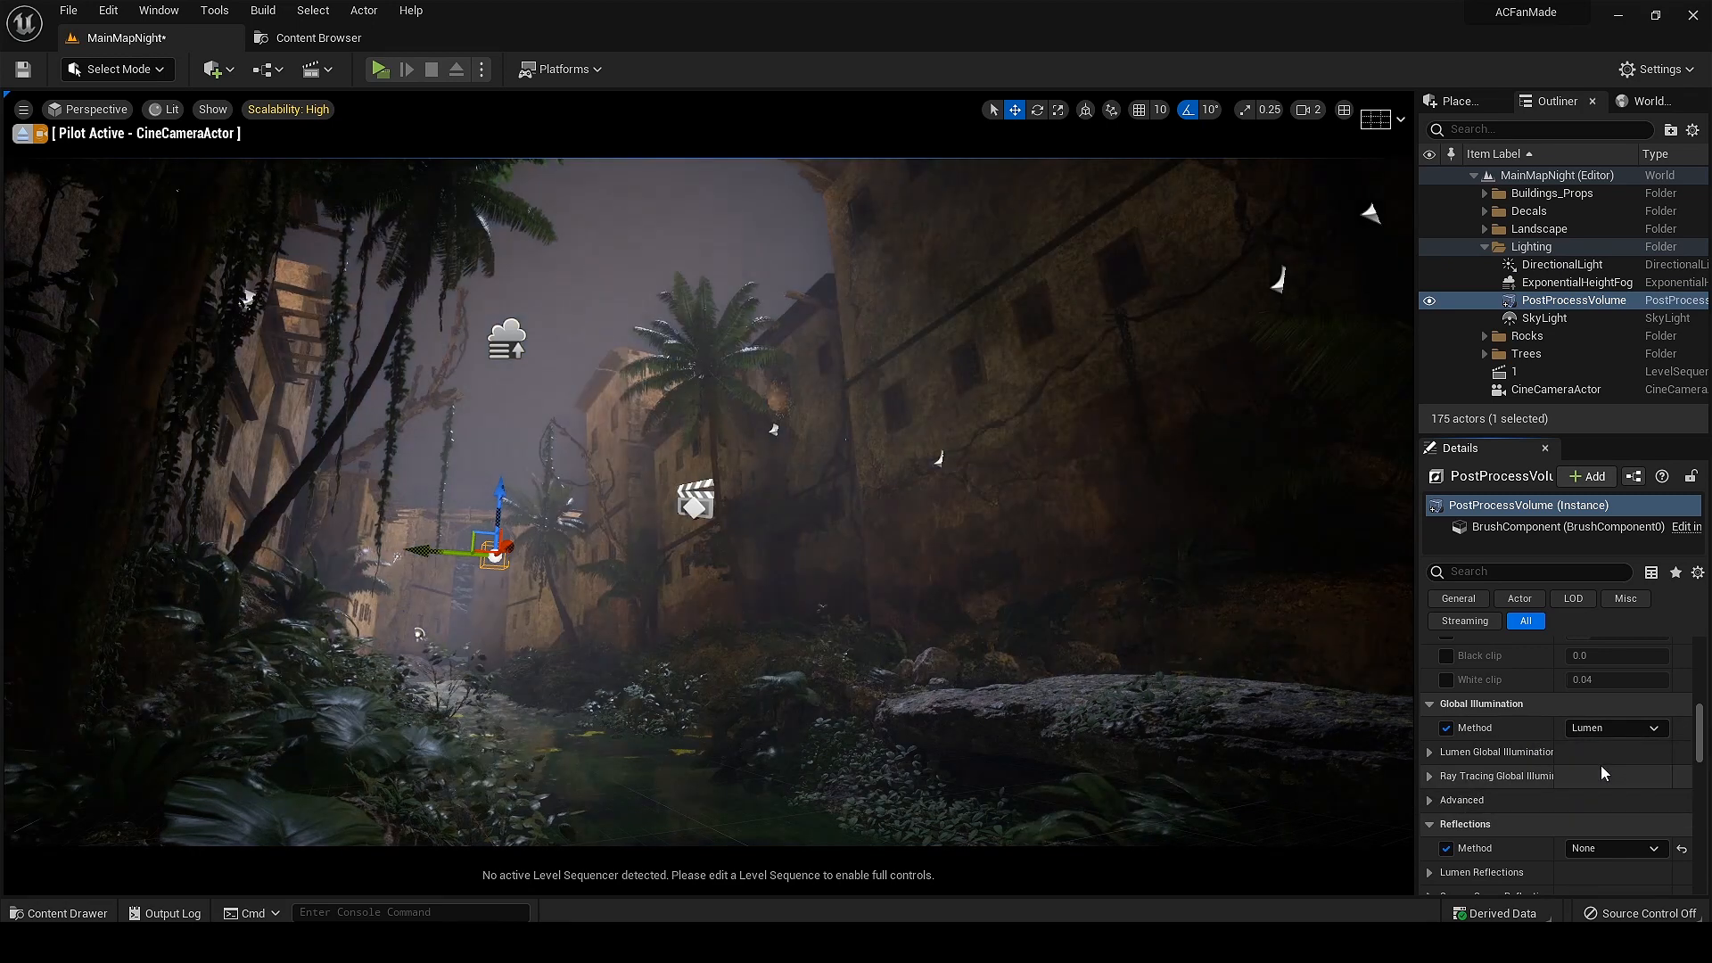
pyautogui.click(1592, 849)
pyautogui.click(1586, 882)
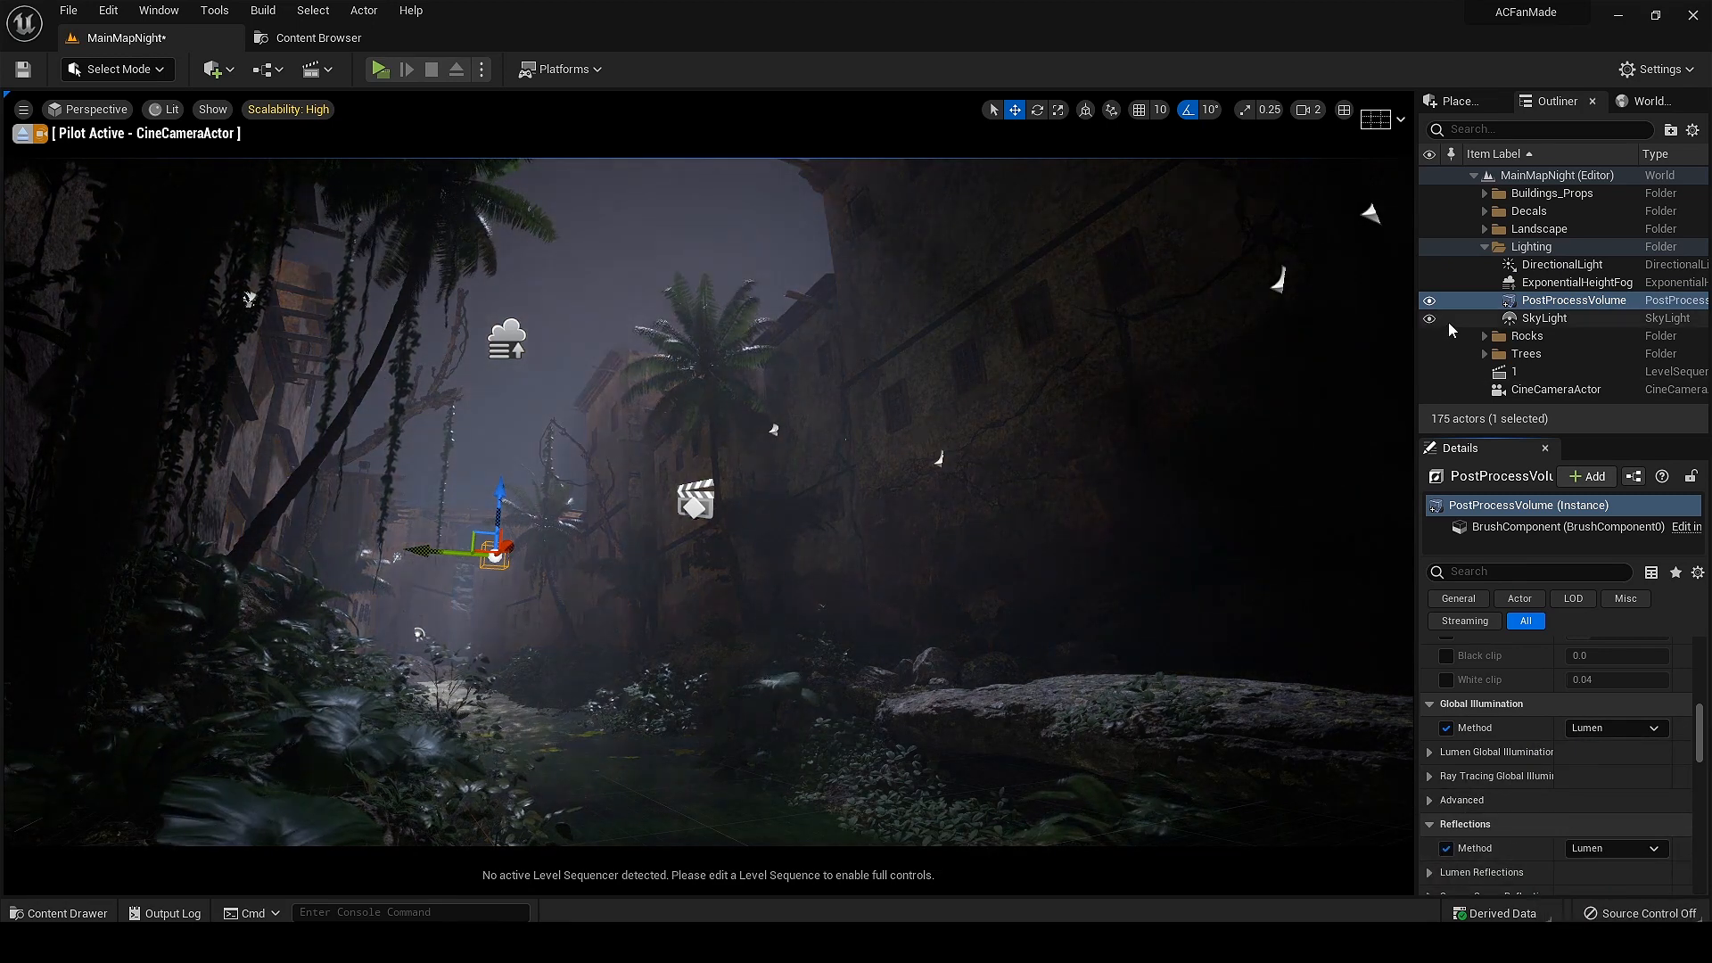
# Step: Try the light shaft occlusion and light shaft bloom options on the DirectionalLight
pyautogui.click(1562, 264)
pyautogui.scroll(-10, 1560, 767)
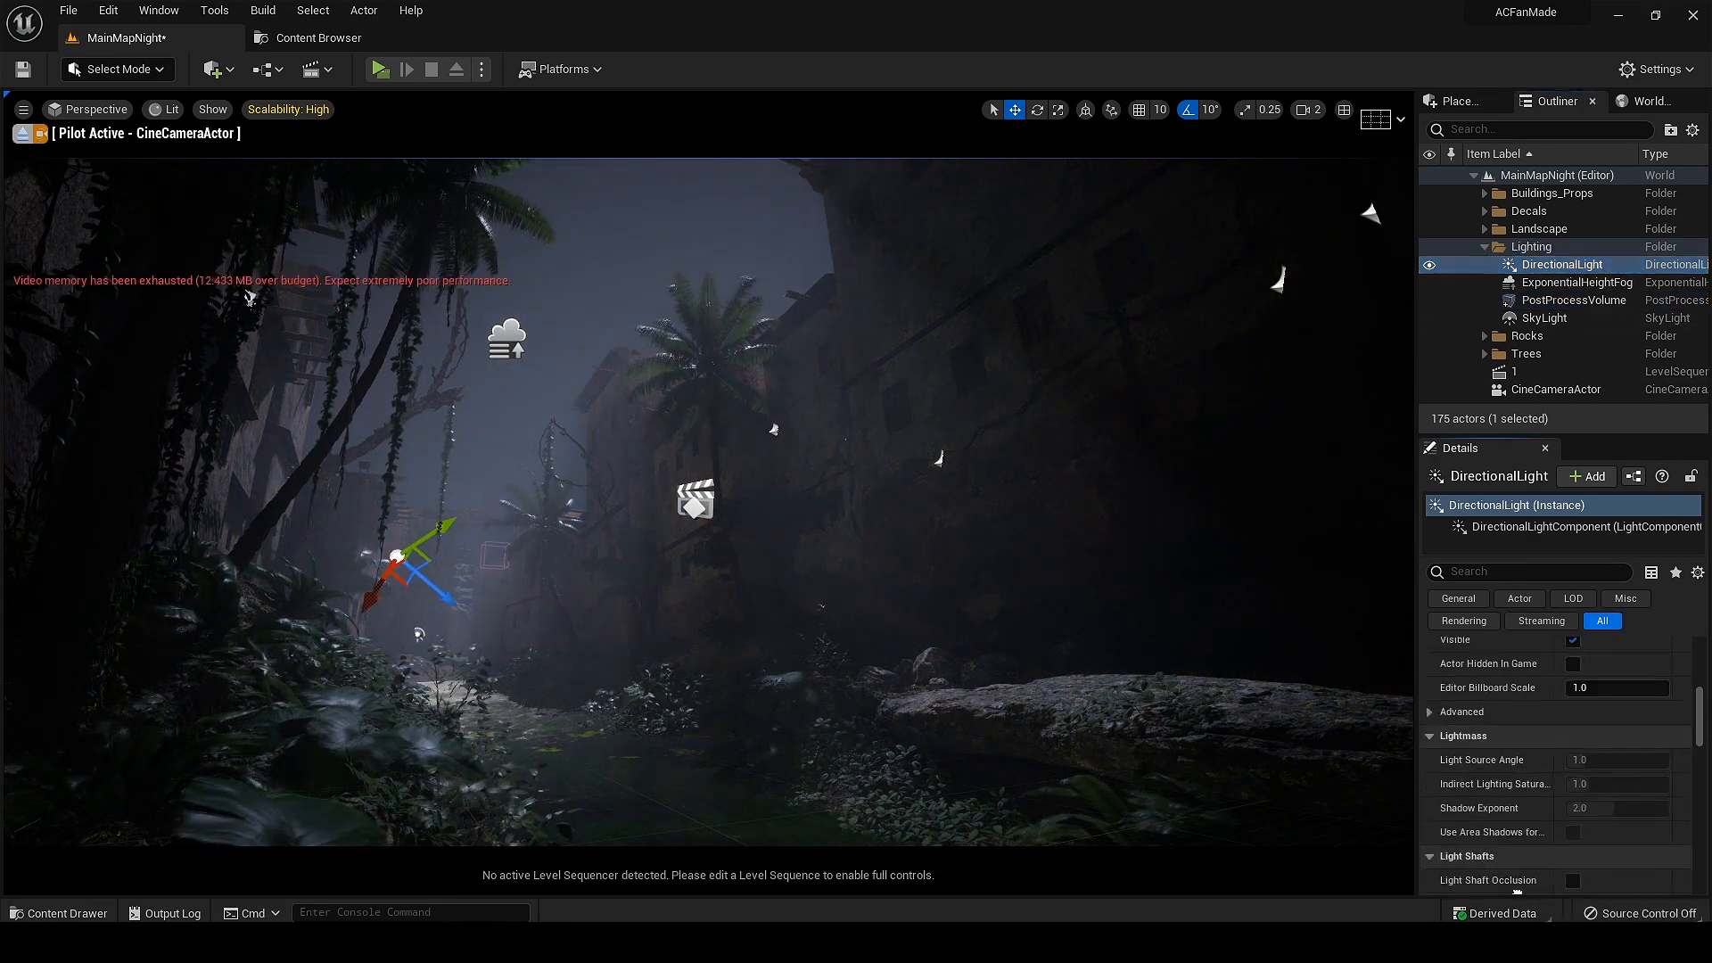
pyautogui.scroll(3, 1517, 729)
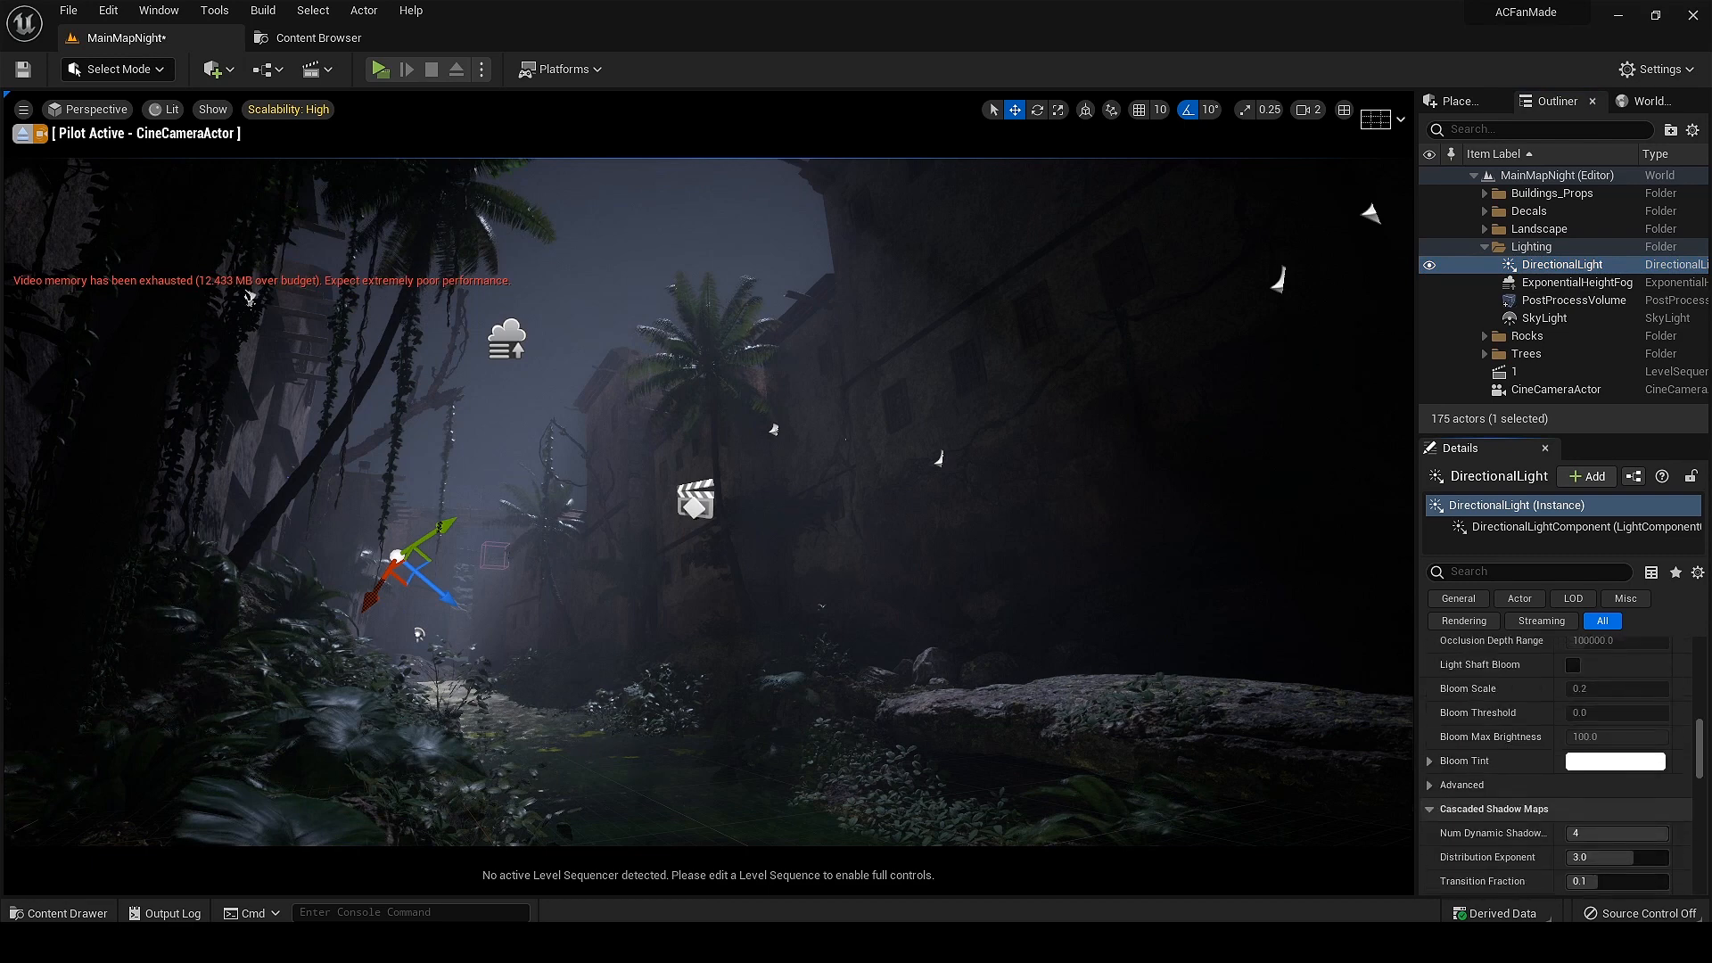
pyautogui.click(1573, 733)
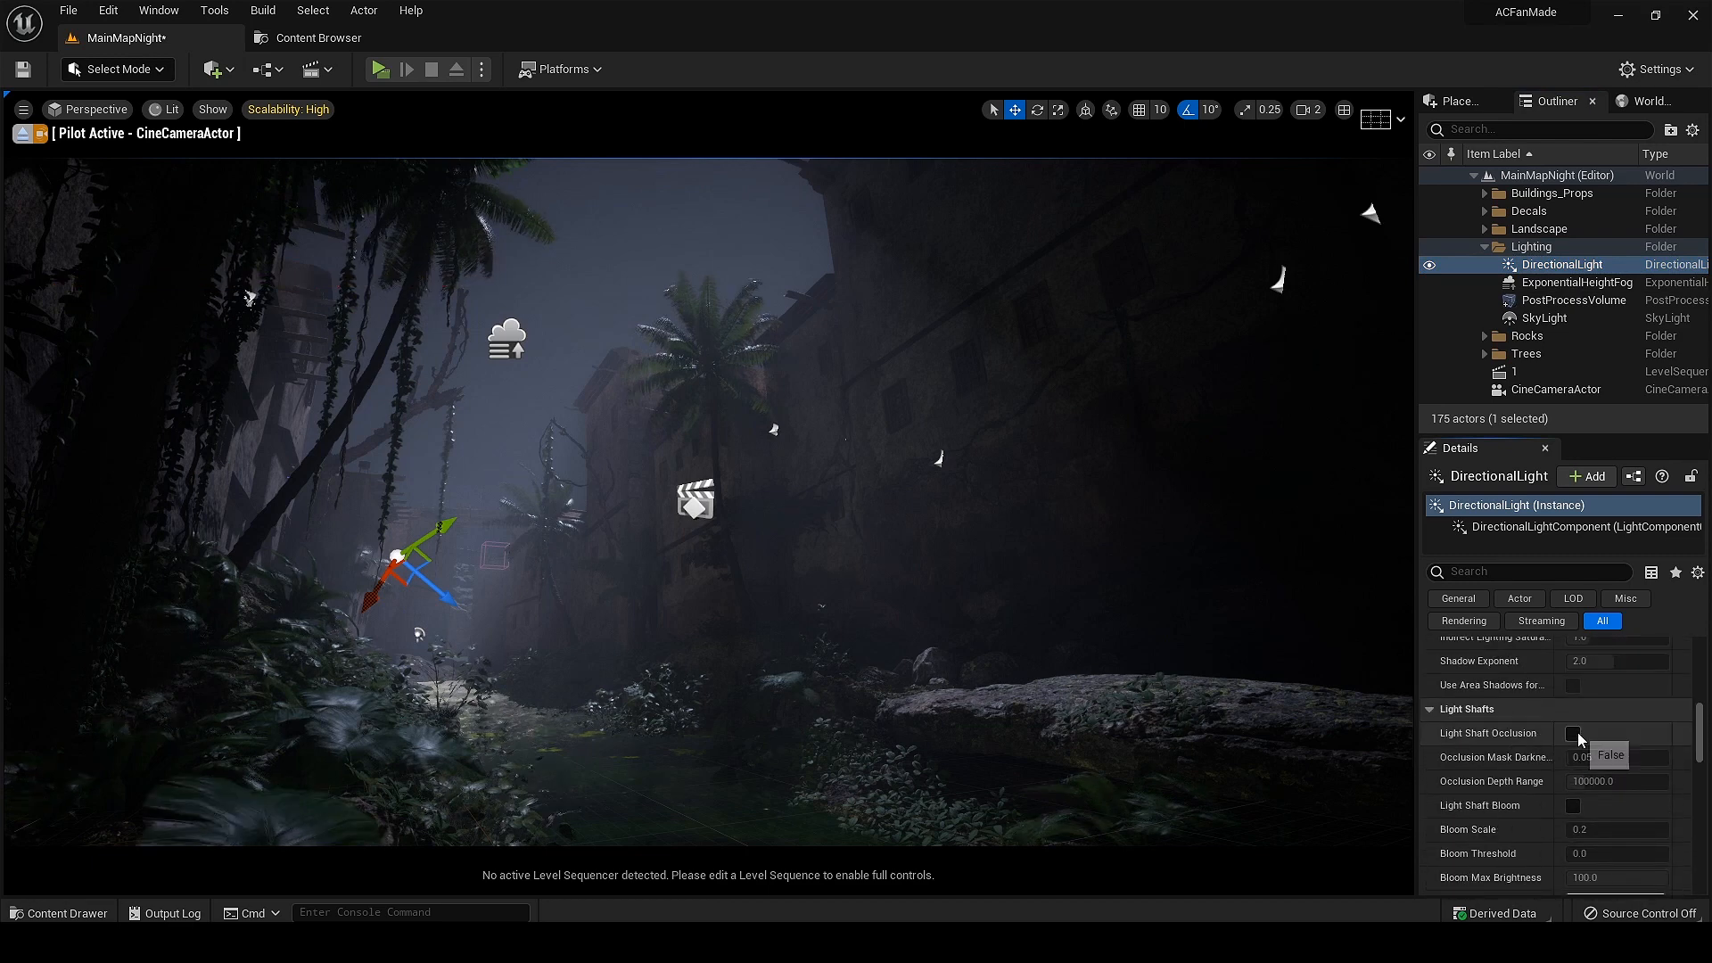
pyautogui.click(1573, 806)
# Step: Change the DirectionalLight's light color from white to a pale blue
pyautogui.scroll(10, 1547, 765)
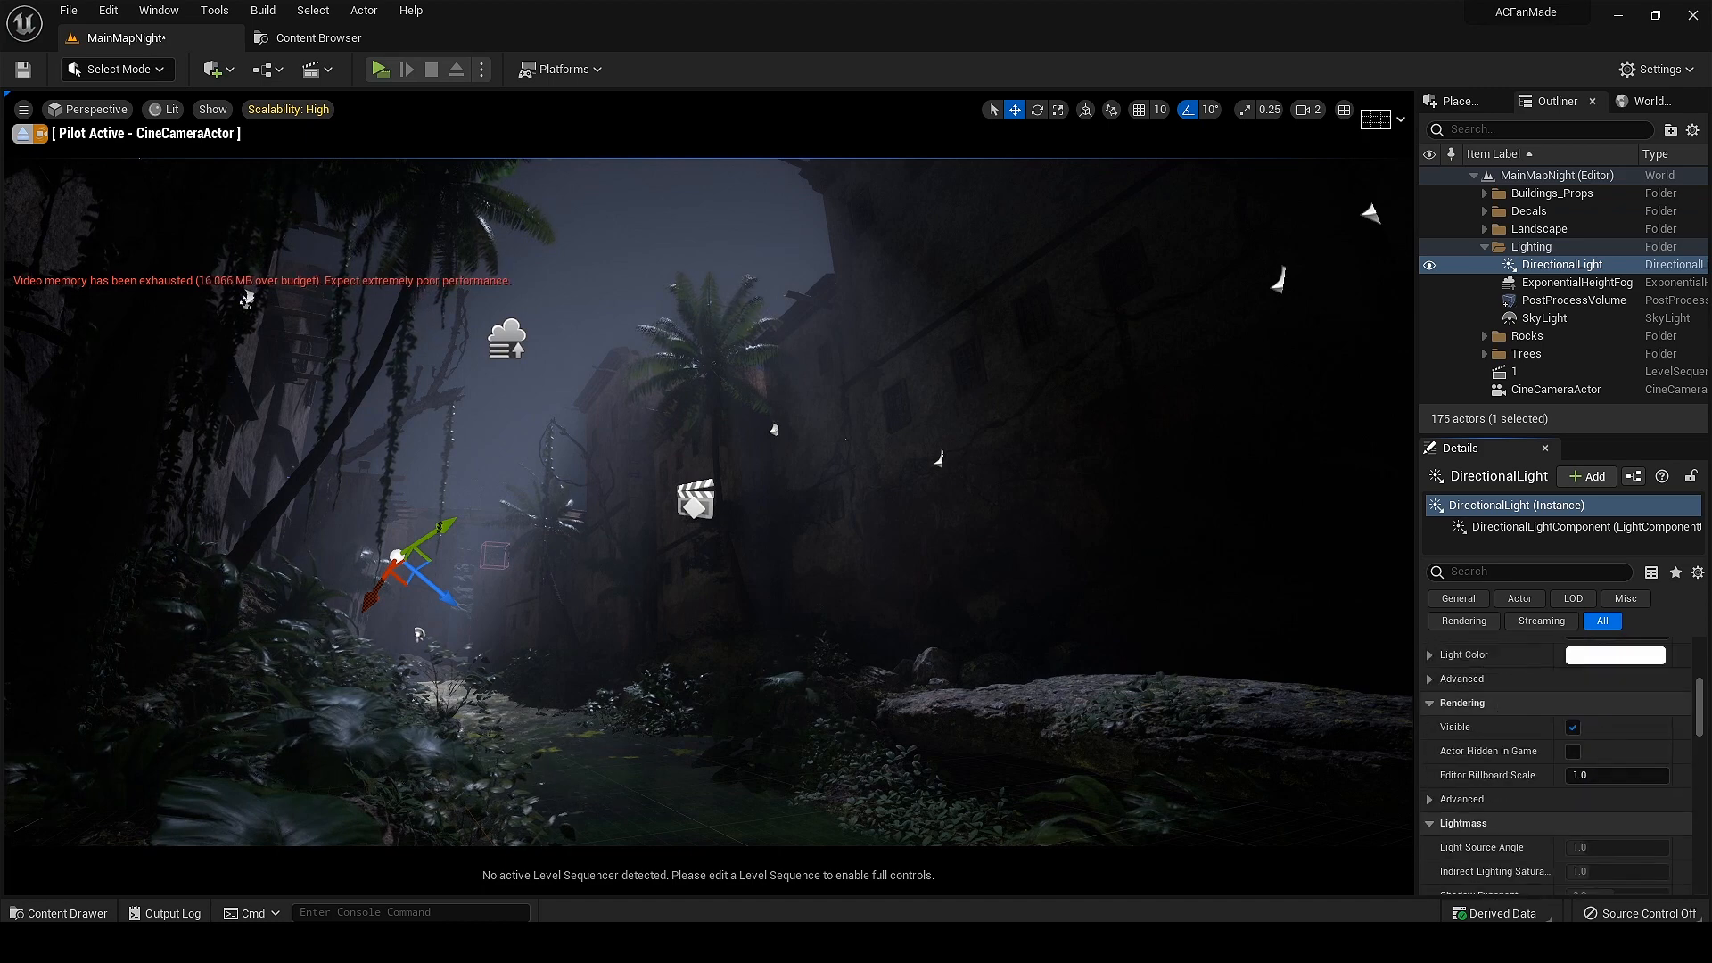
pyautogui.scroll(-2, 1561, 767)
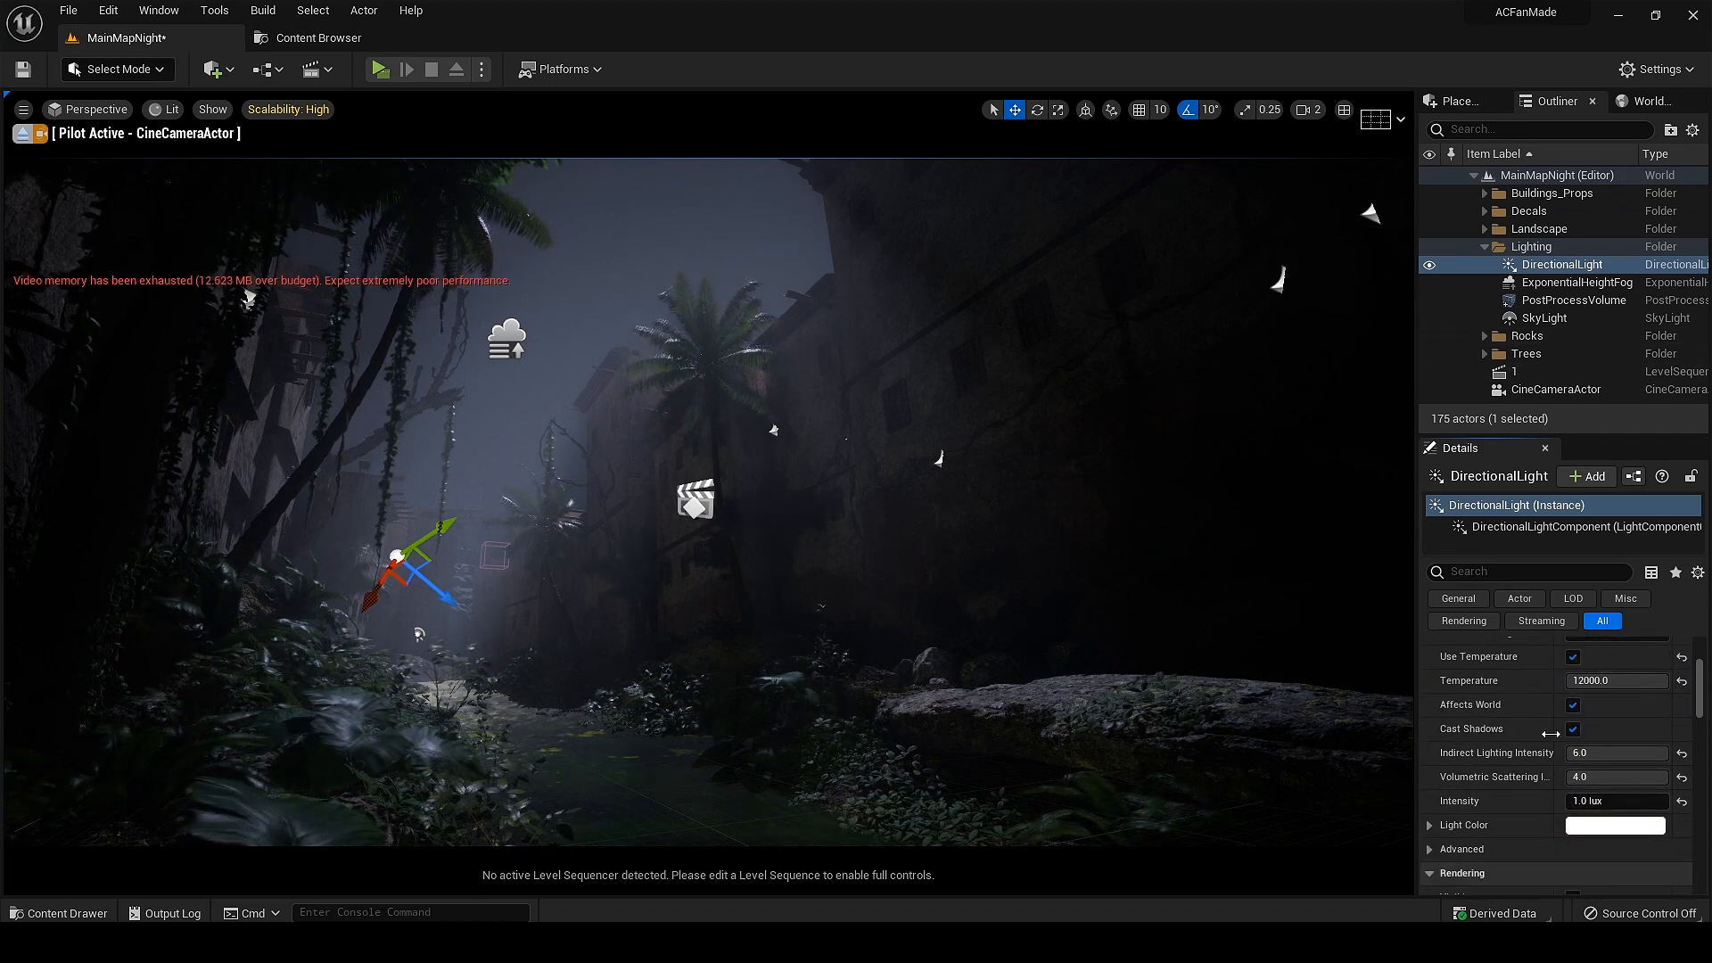
pyautogui.scroll(-1, 1529, 722)
pyautogui.click(1616, 807)
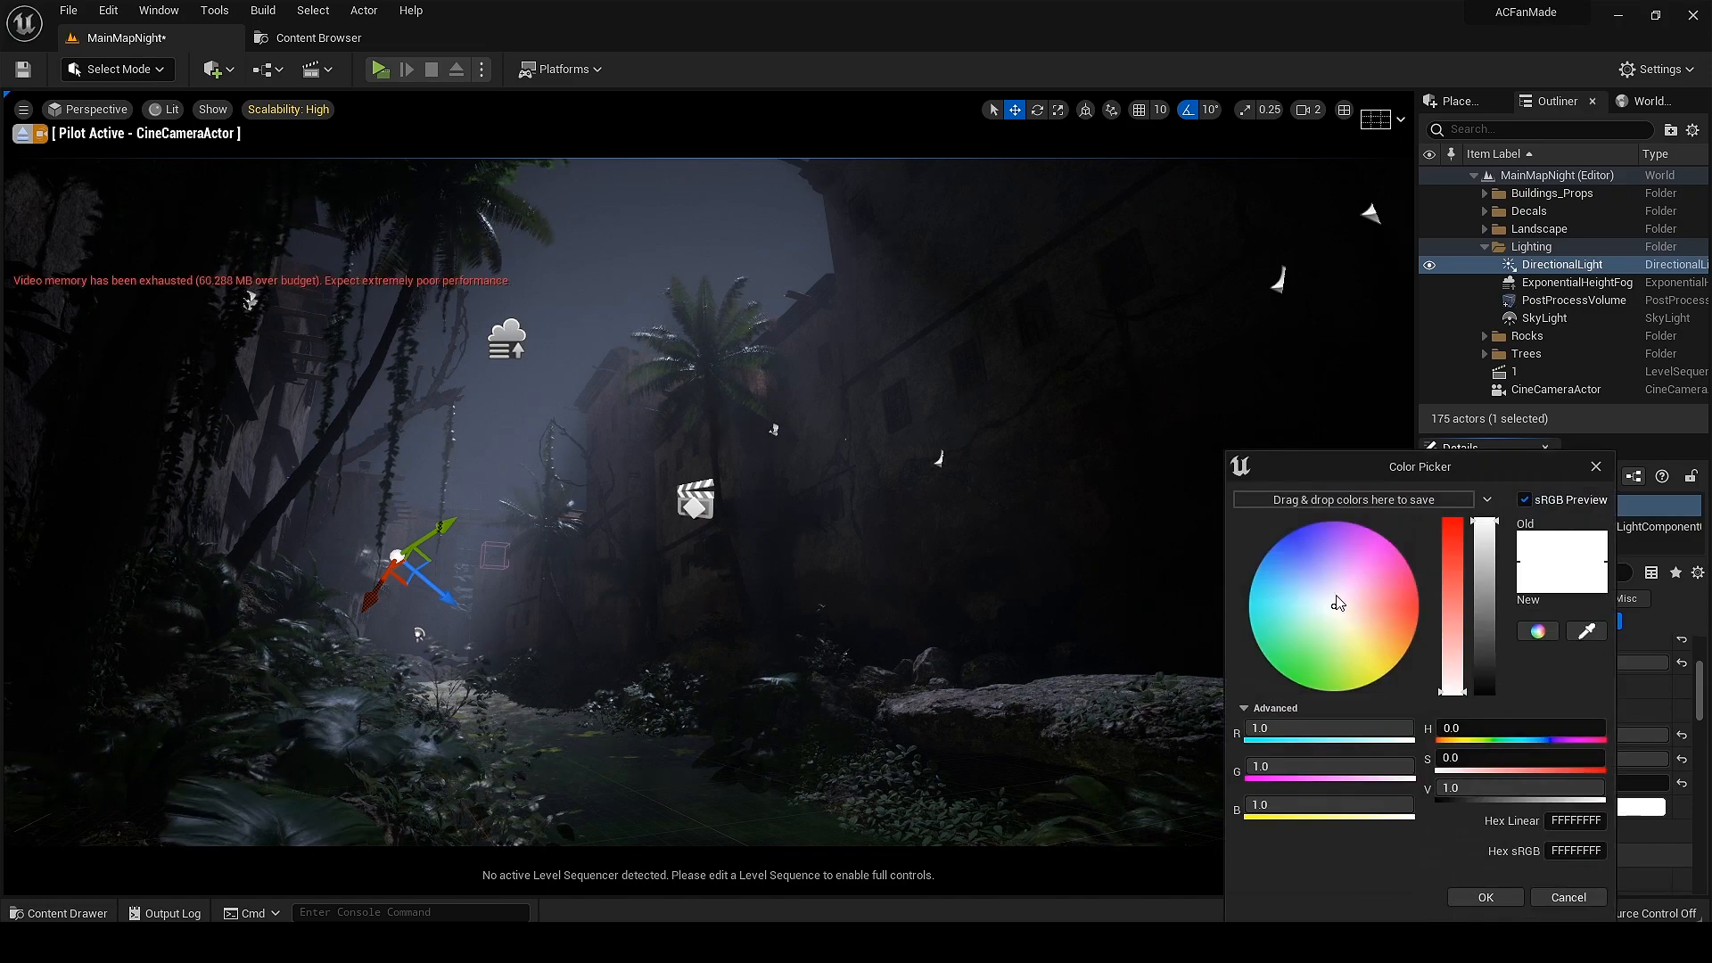
pyautogui.moveTo(1330, 603); pyautogui.dragTo(1292, 590)
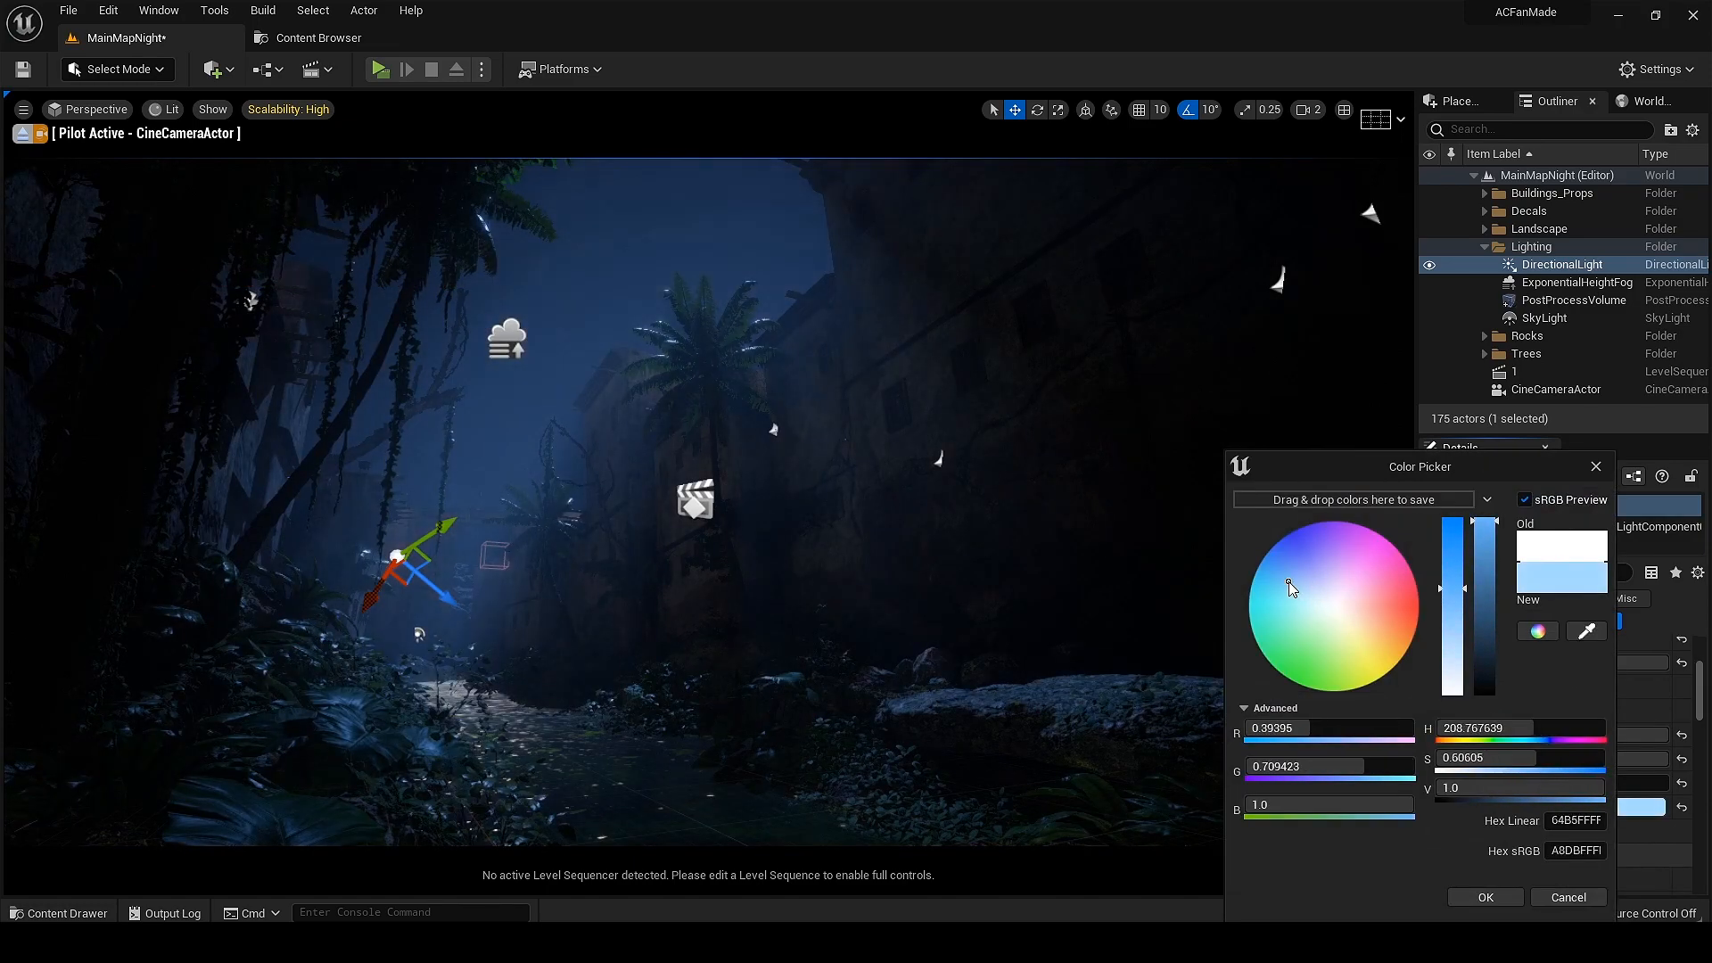
pyautogui.click(1486, 897)
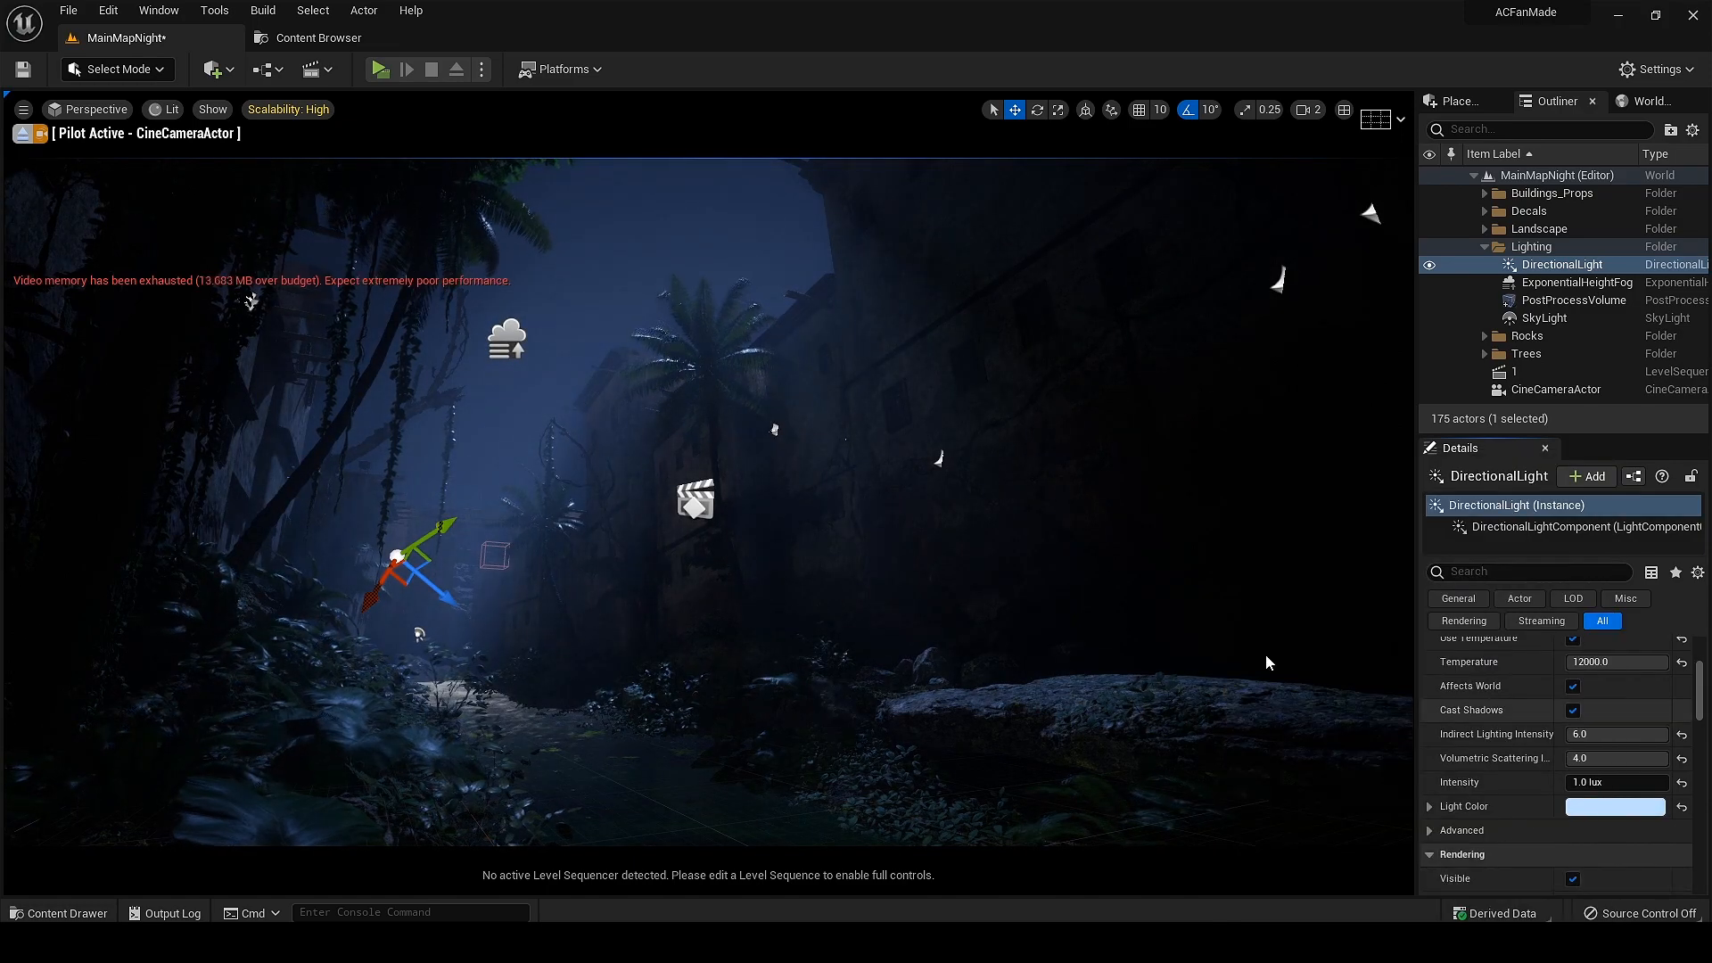
# Step: Check the SkyLight's contribution to the scene and delete the SkyLight from the level
pyautogui.click(1497, 320)
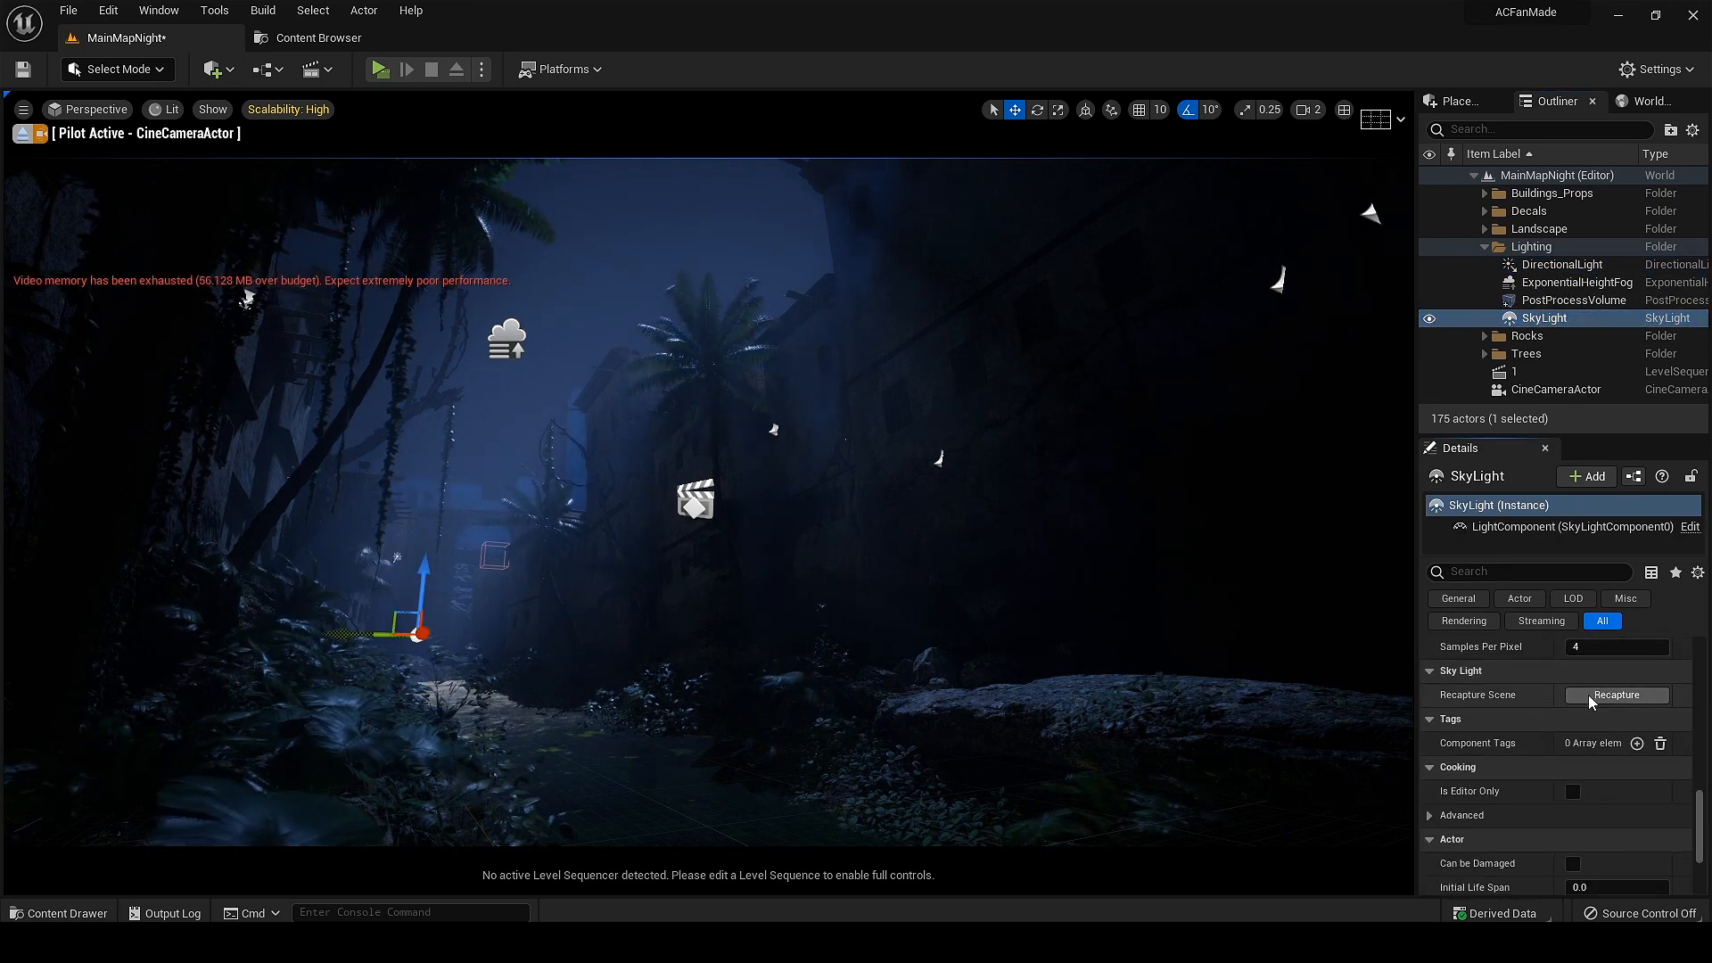
pyautogui.scroll(6, 1534, 758)
pyautogui.scroll(3, 1499, 811)
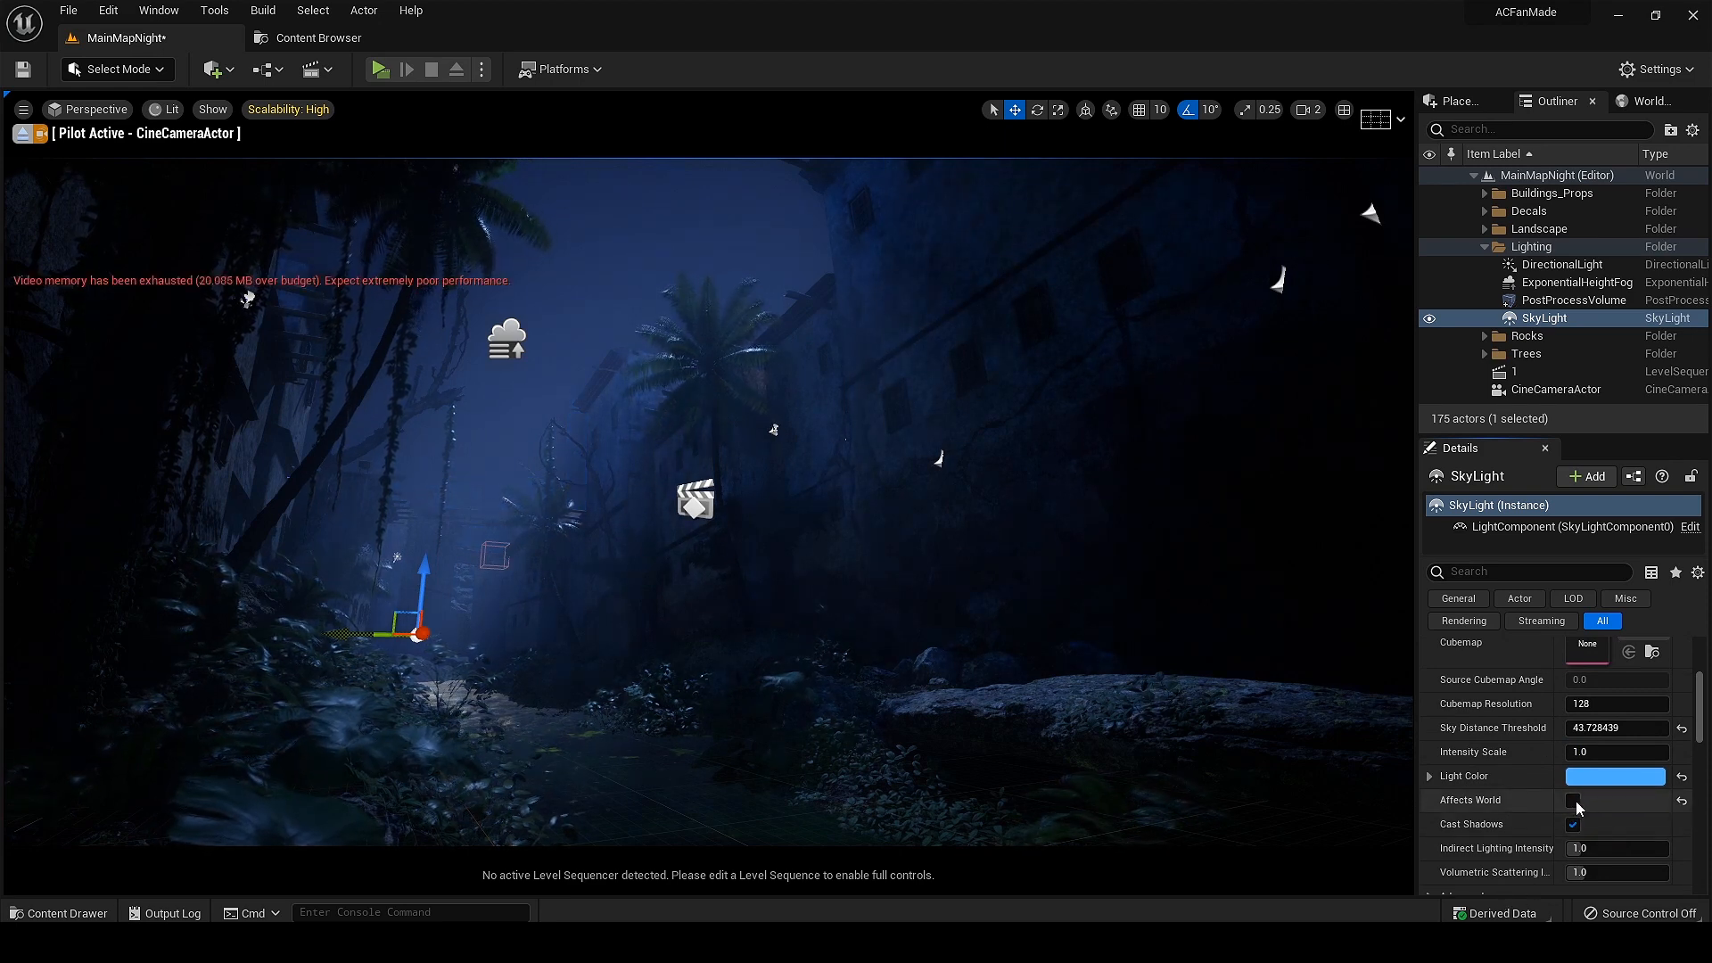
pyautogui.press('Delete')
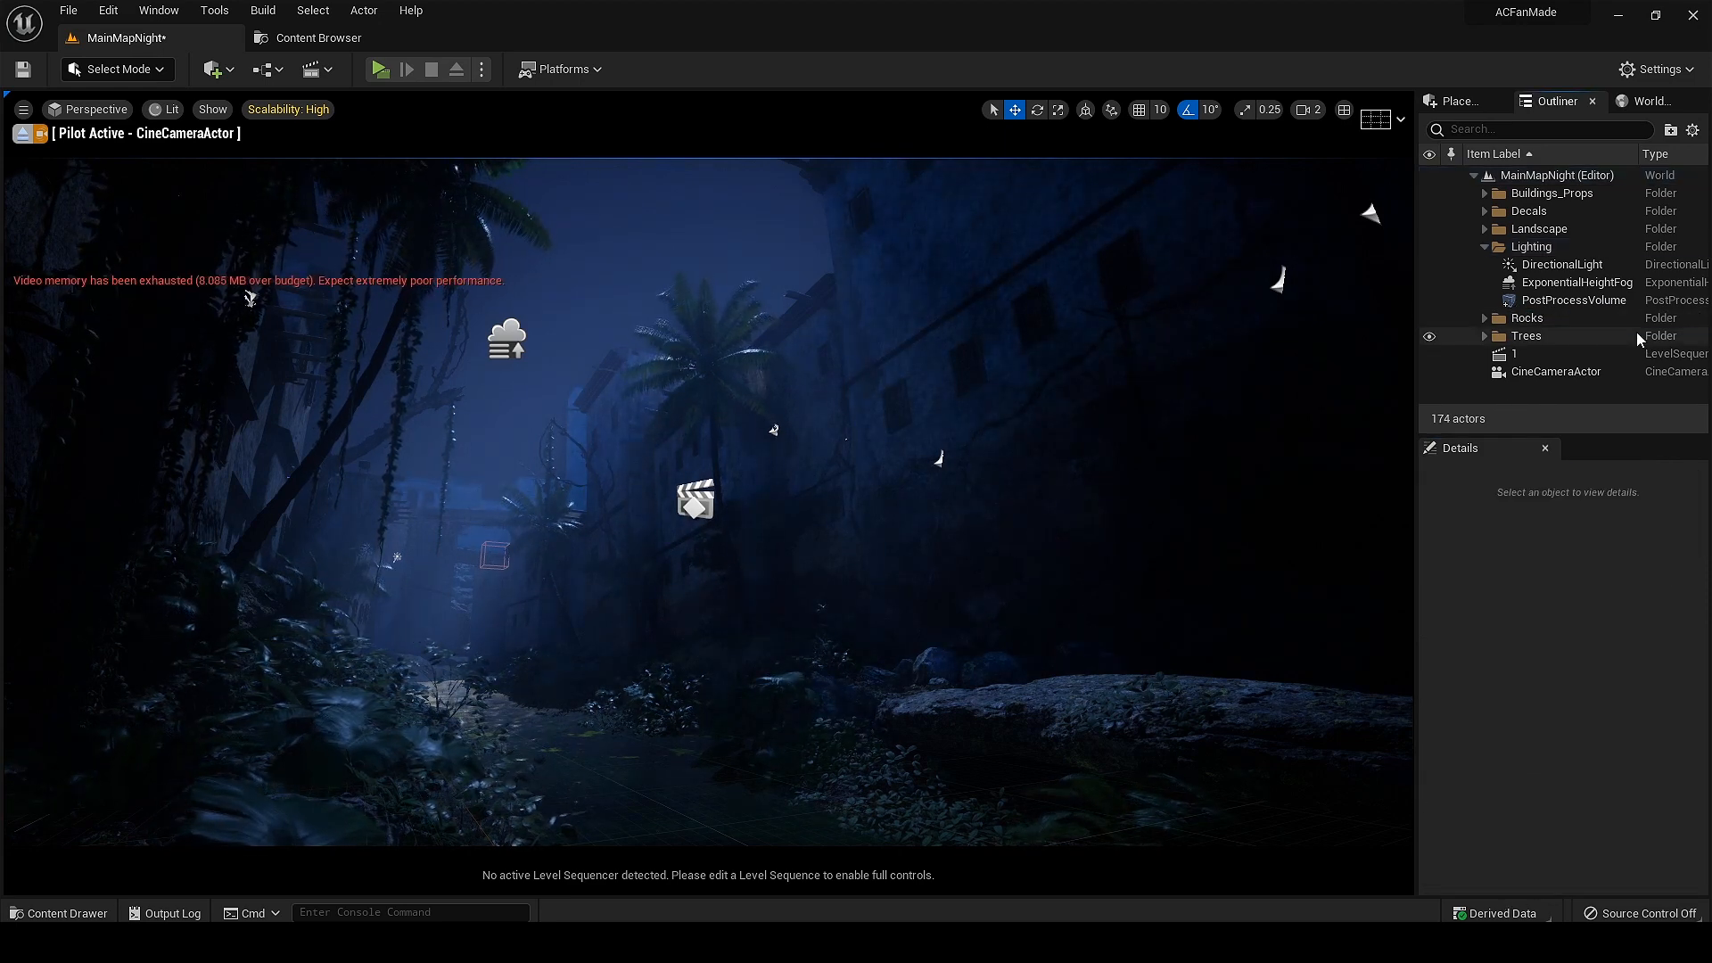
# Step: Try resetting the DirectionalLight's indirect lighting intensity to its default
pyautogui.click(1563, 264)
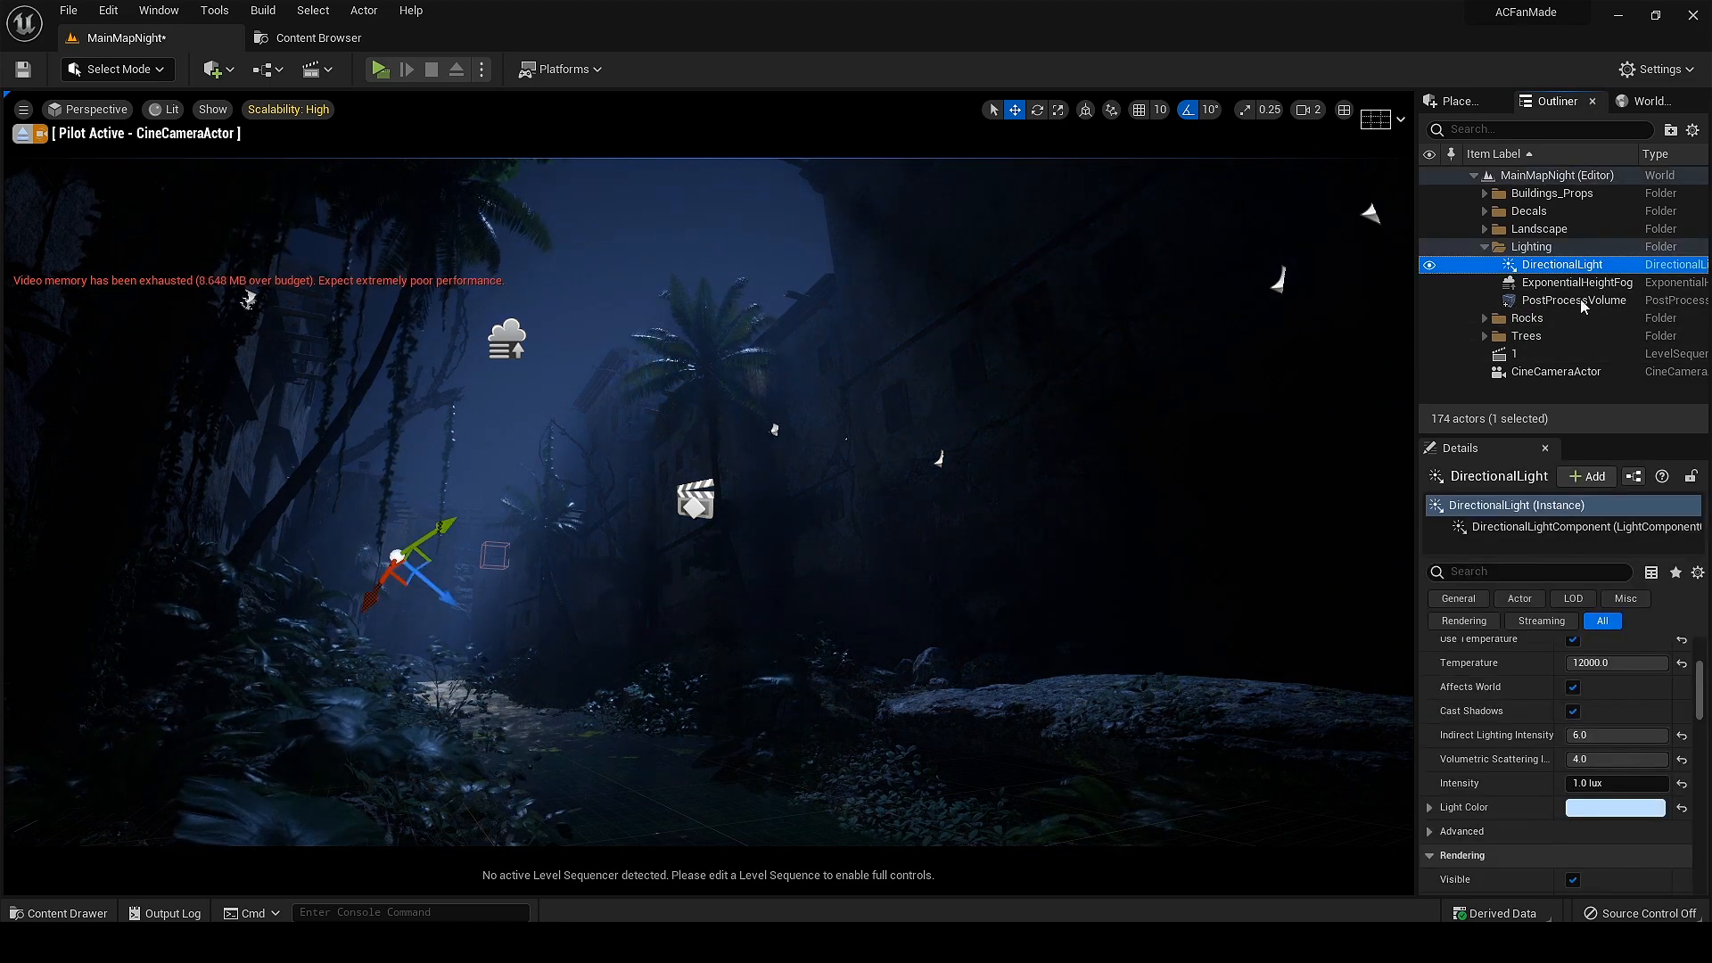
pyautogui.click(1682, 736)
pyautogui.scroll(-1, 1521, 711)
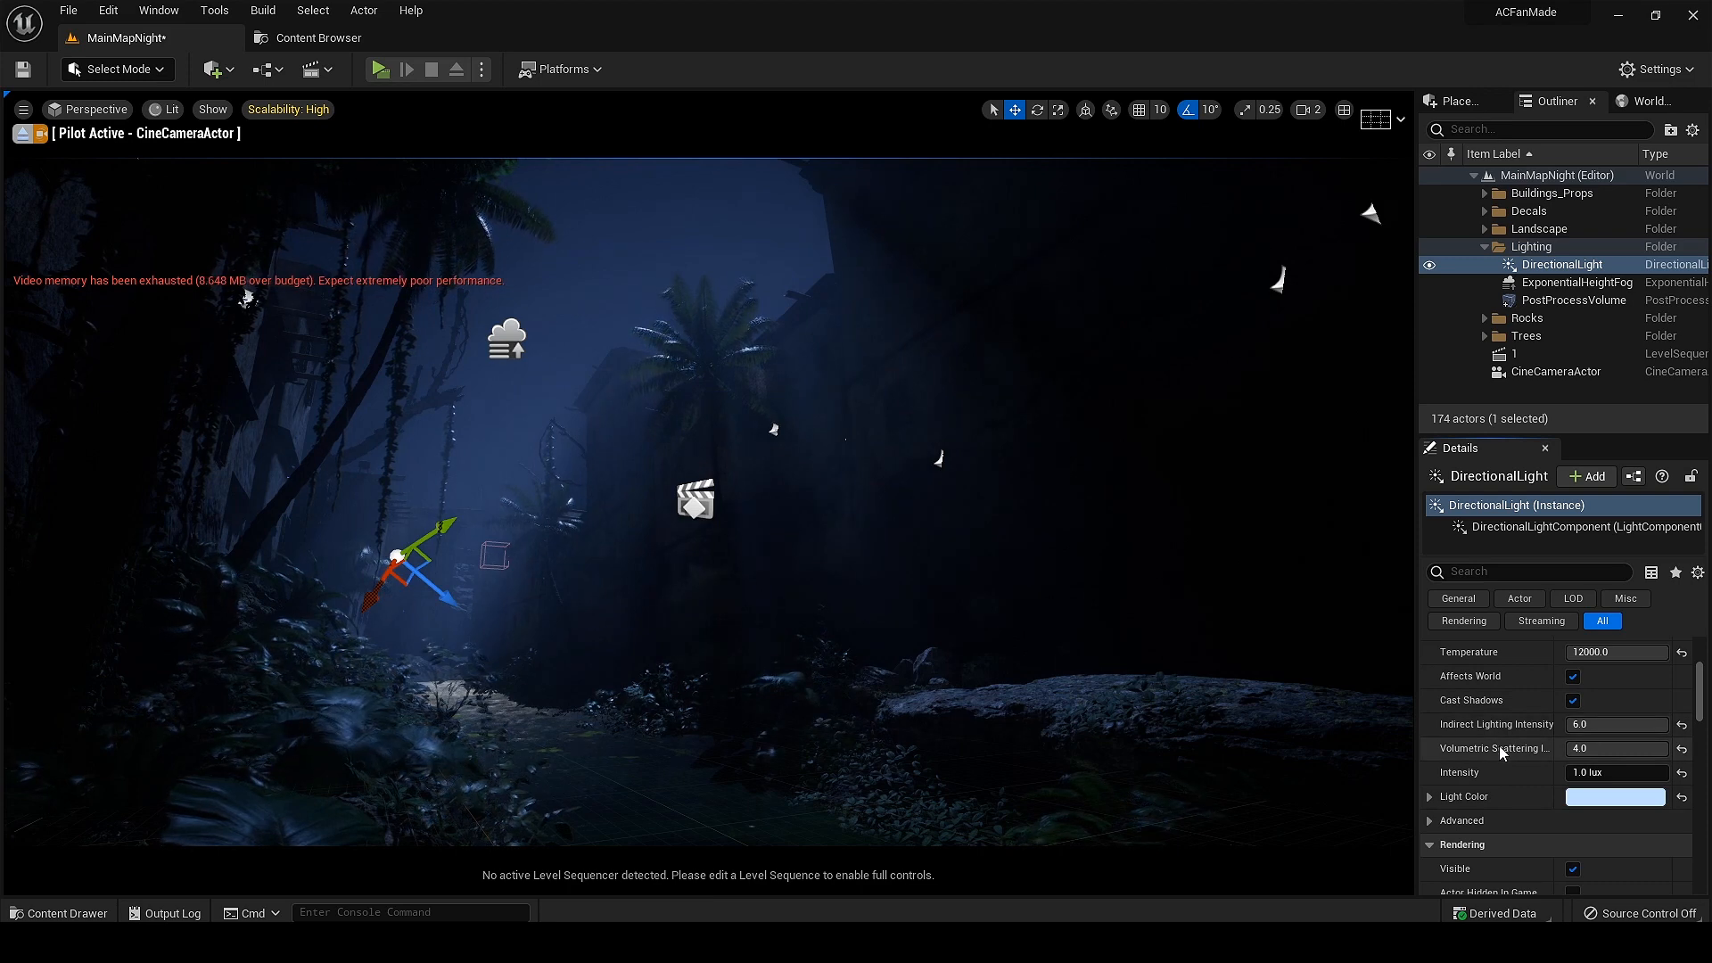
pyautogui.scroll(4, 1498, 758)
pyautogui.scroll(1, 1485, 889)
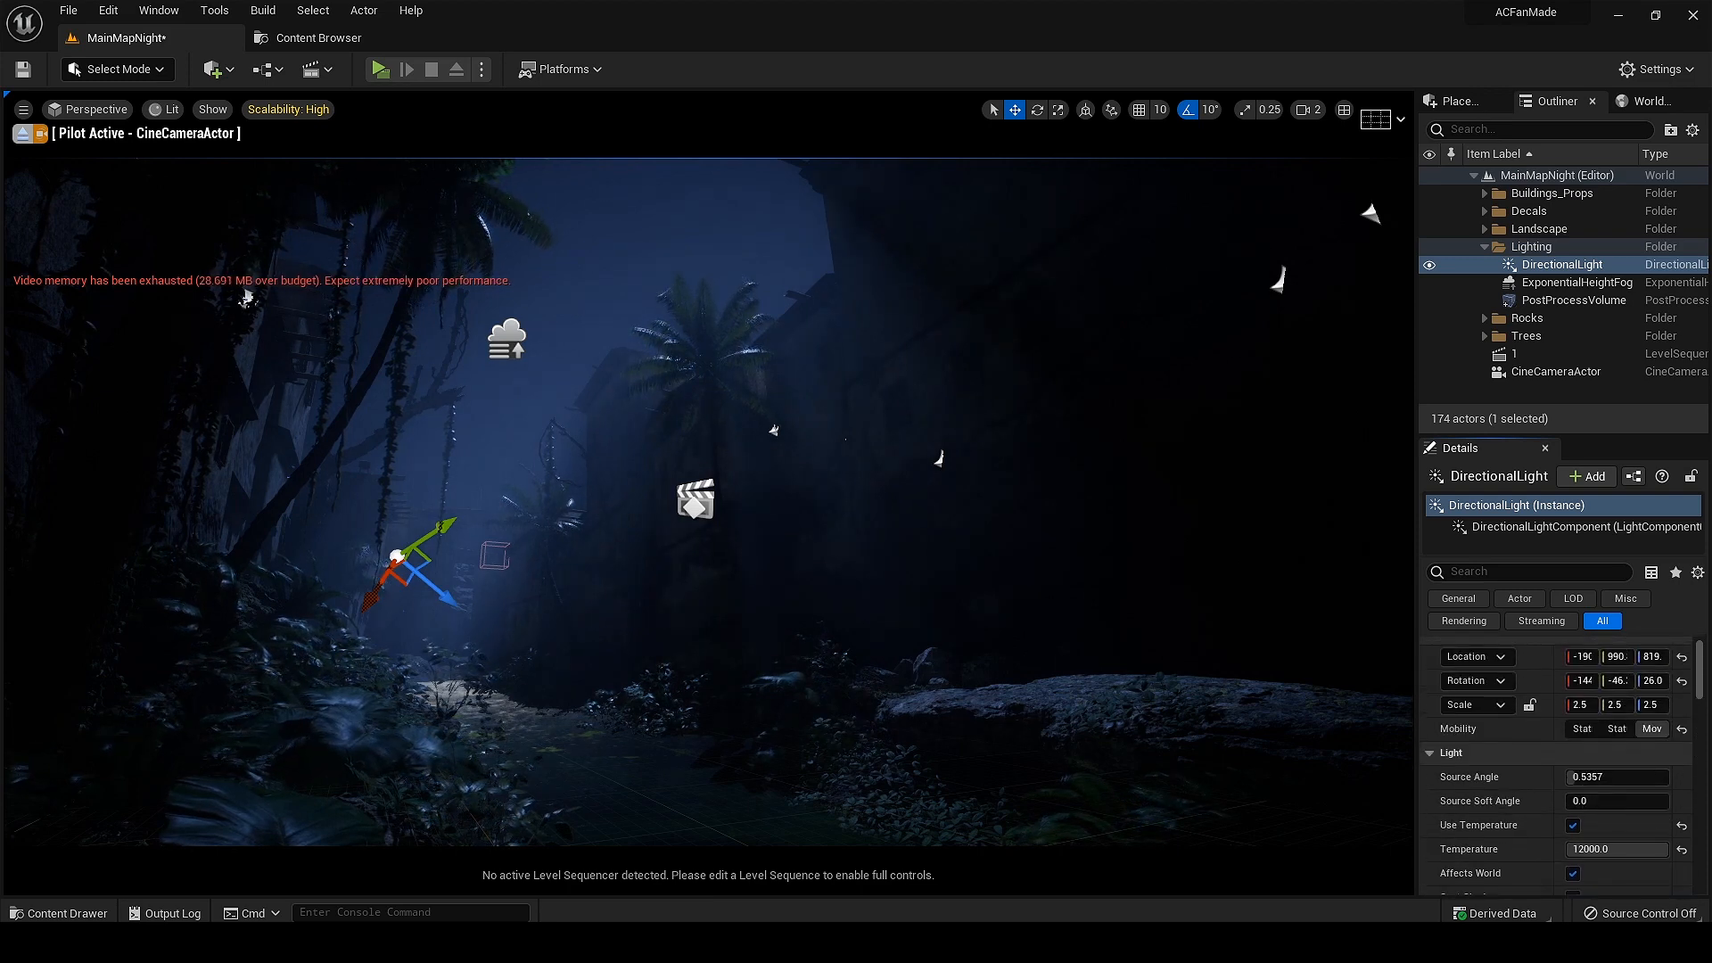
# Step: Set the ExponentialHeightFog's volumetric fog scattering distribution to about -0.26
pyautogui.click(1533, 284)
pyautogui.scroll(-10, 1571, 699)
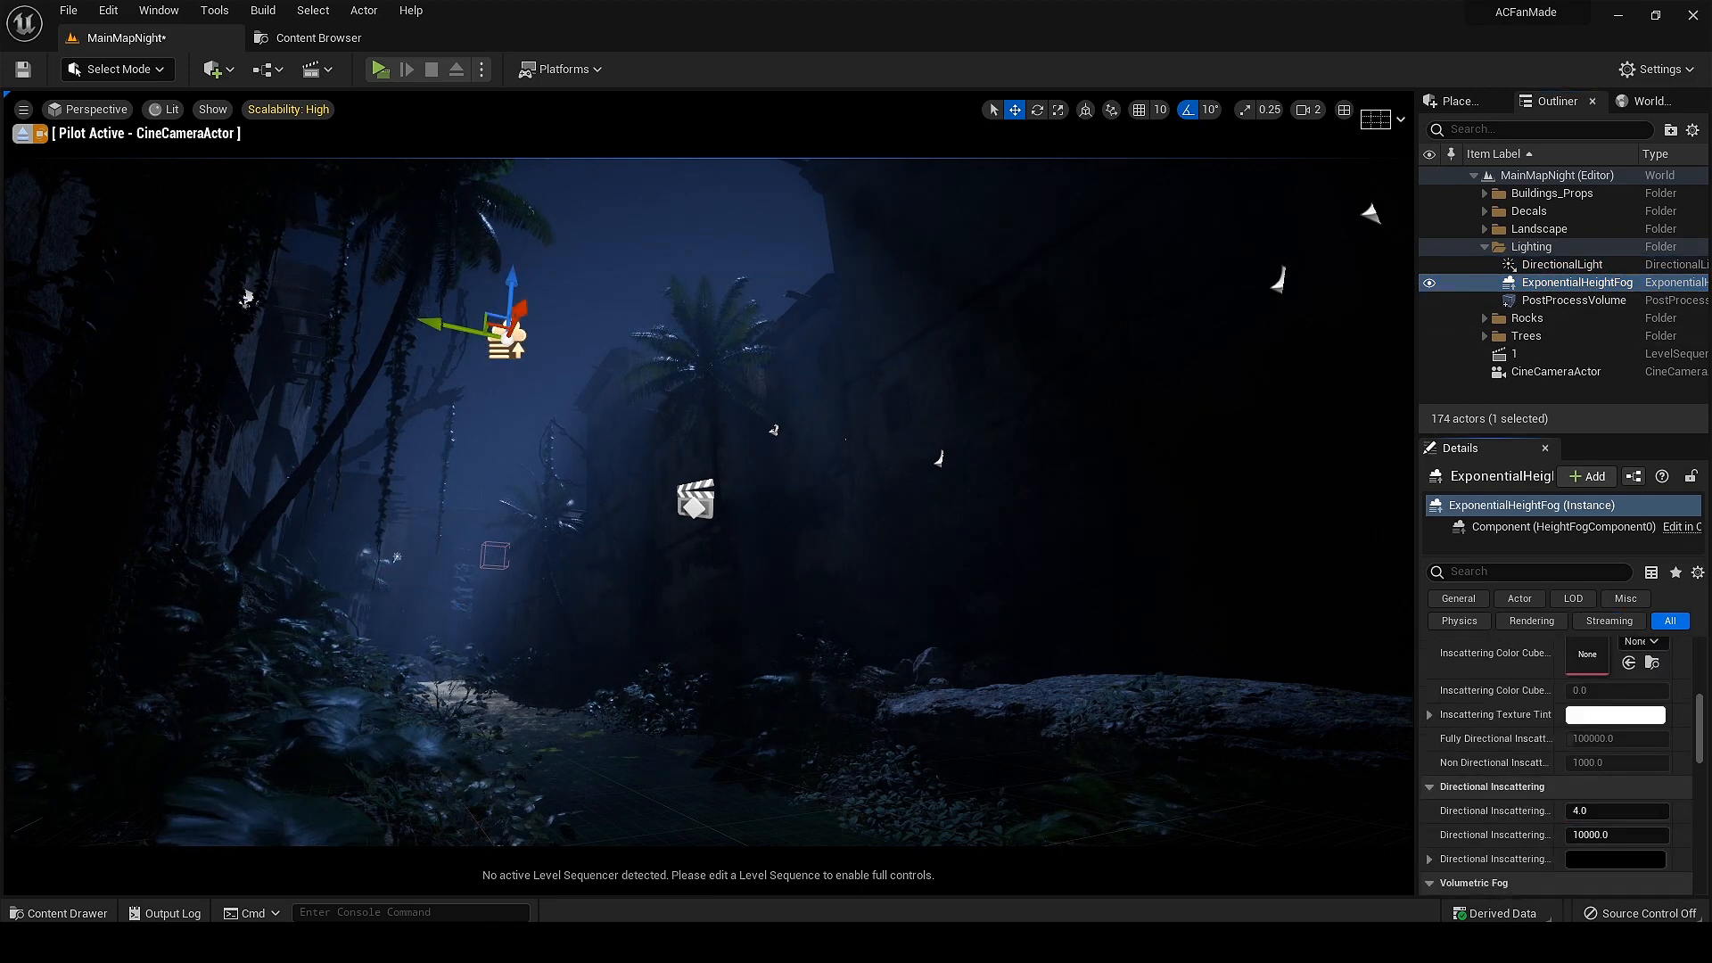
pyautogui.moveTo(1623, 739)
pyautogui.mouseDown()
pyautogui.moveTo(1648, 739)
pyautogui.moveTo(1600, 739)
pyautogui.mouseUp()
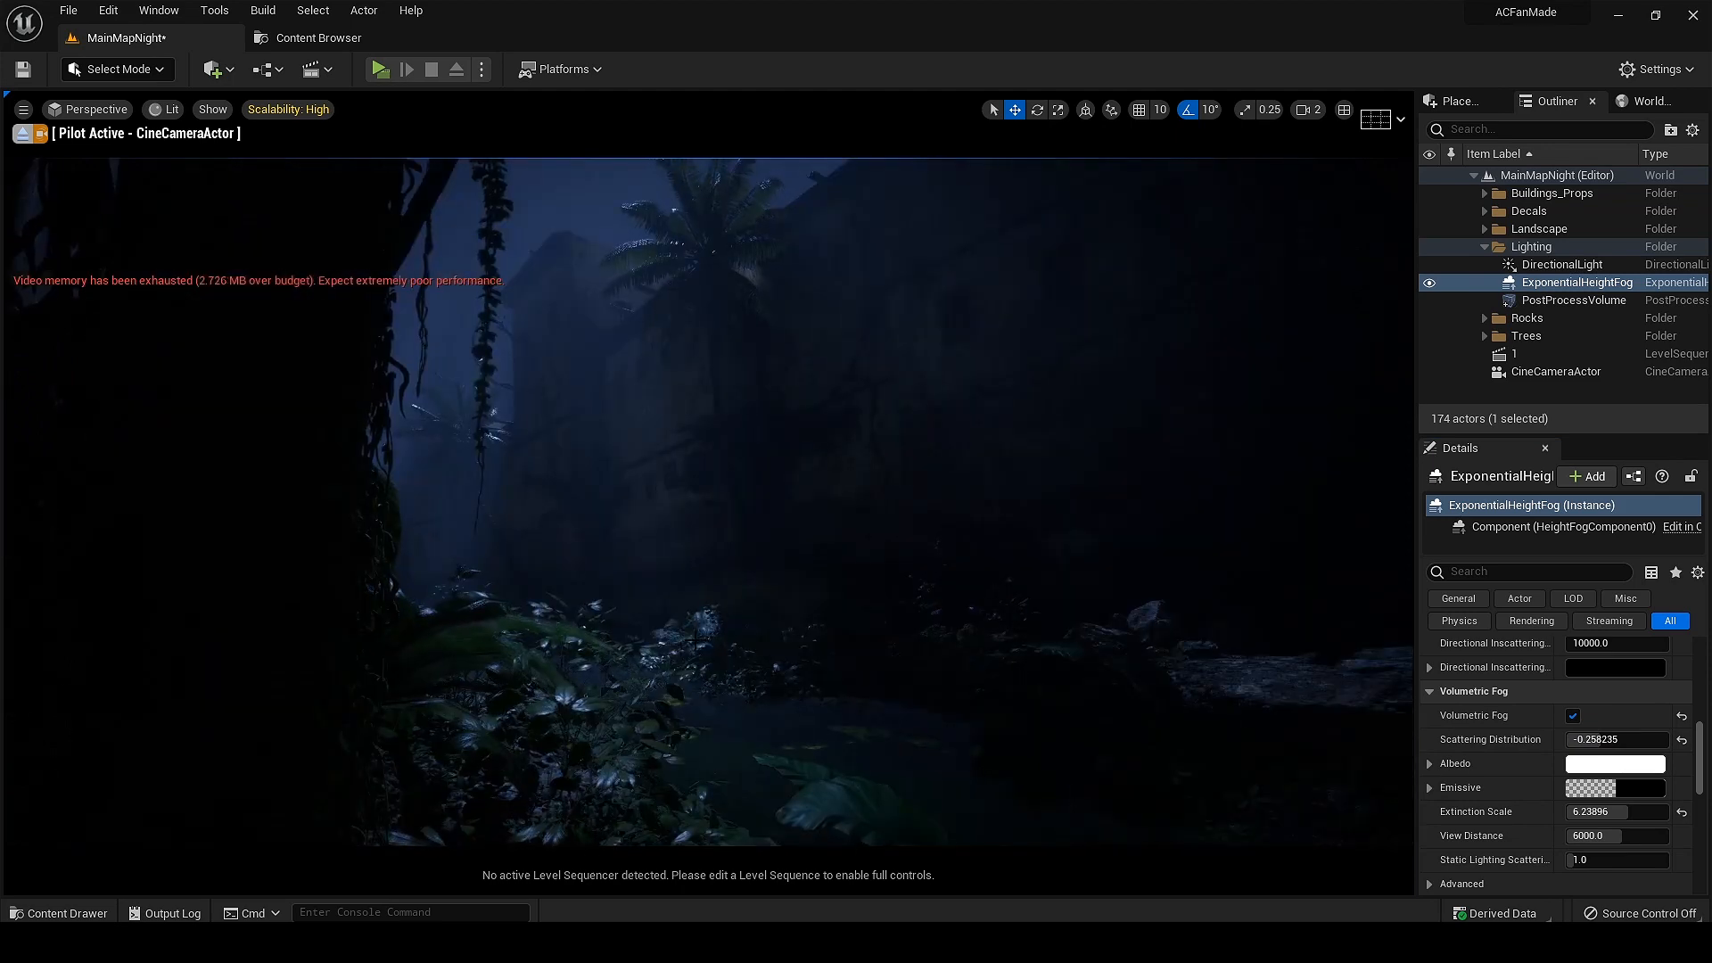
pyautogui.moveTo(698, 639); pyautogui.dragTo(674, 573, button='right')
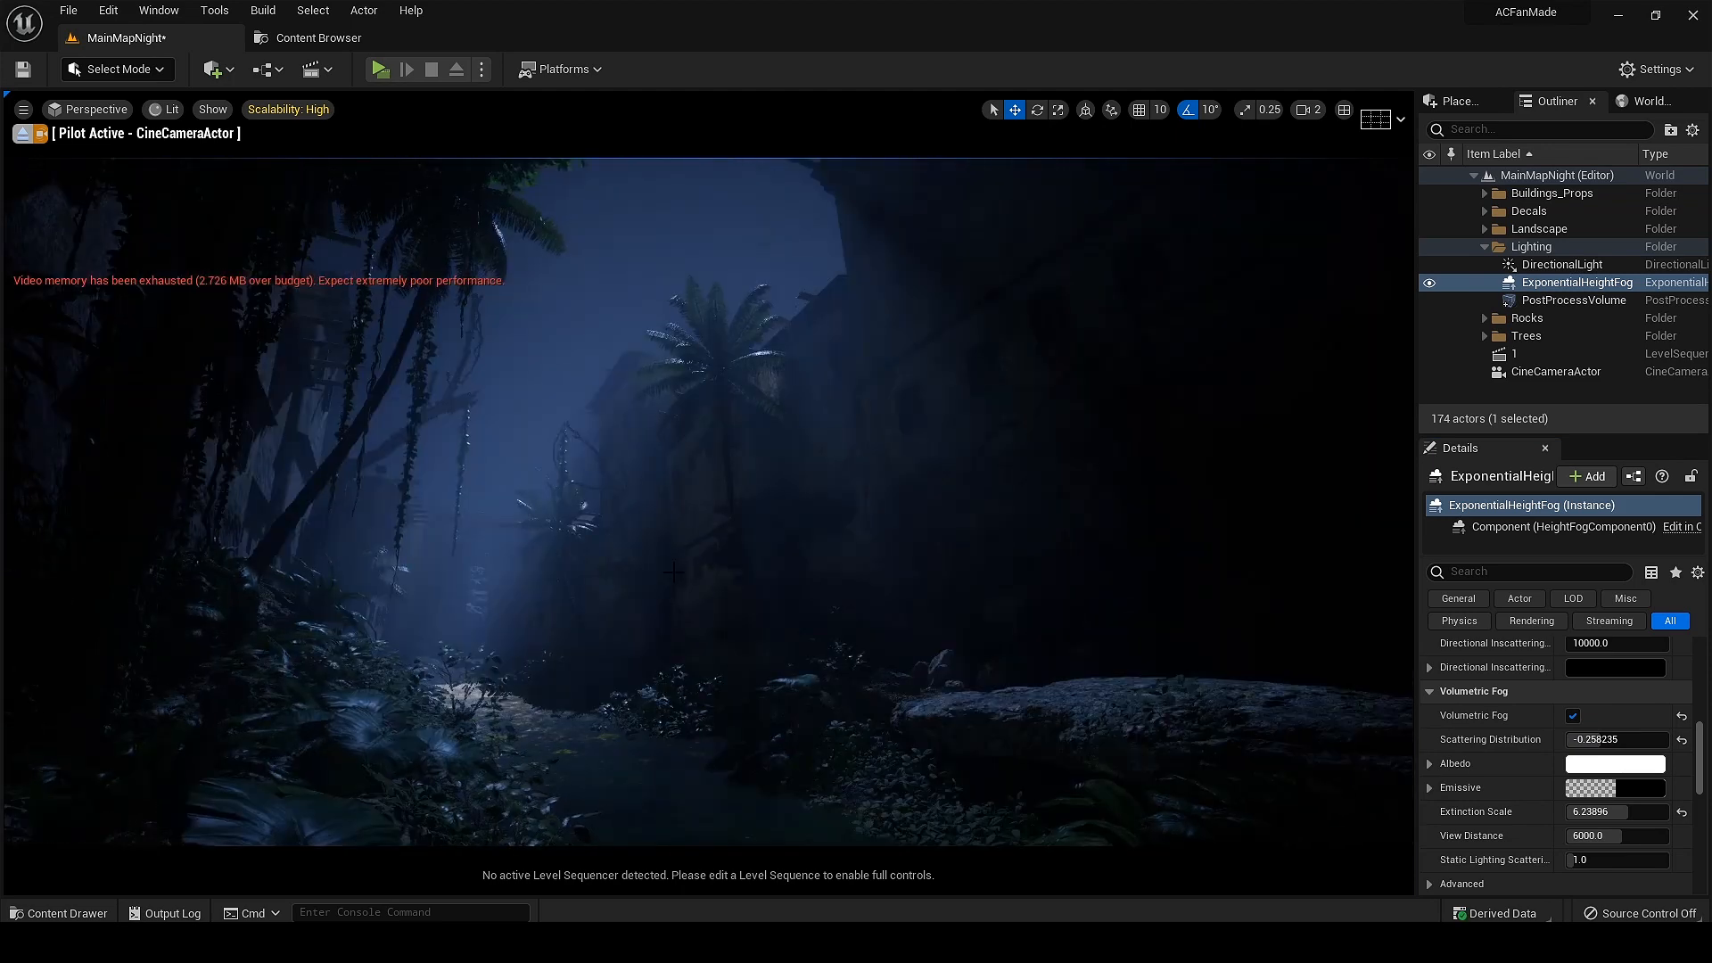
# Step: Place the Candle asset from the Wax_Candle_tkekcg0hw folder on the flat rock beside the path
pyautogui.click(1484, 246)
pyautogui.moveTo(709, 503); pyautogui.dragTo(823, 567, button='right')
pyautogui.hotkey('ctrl', 'space')
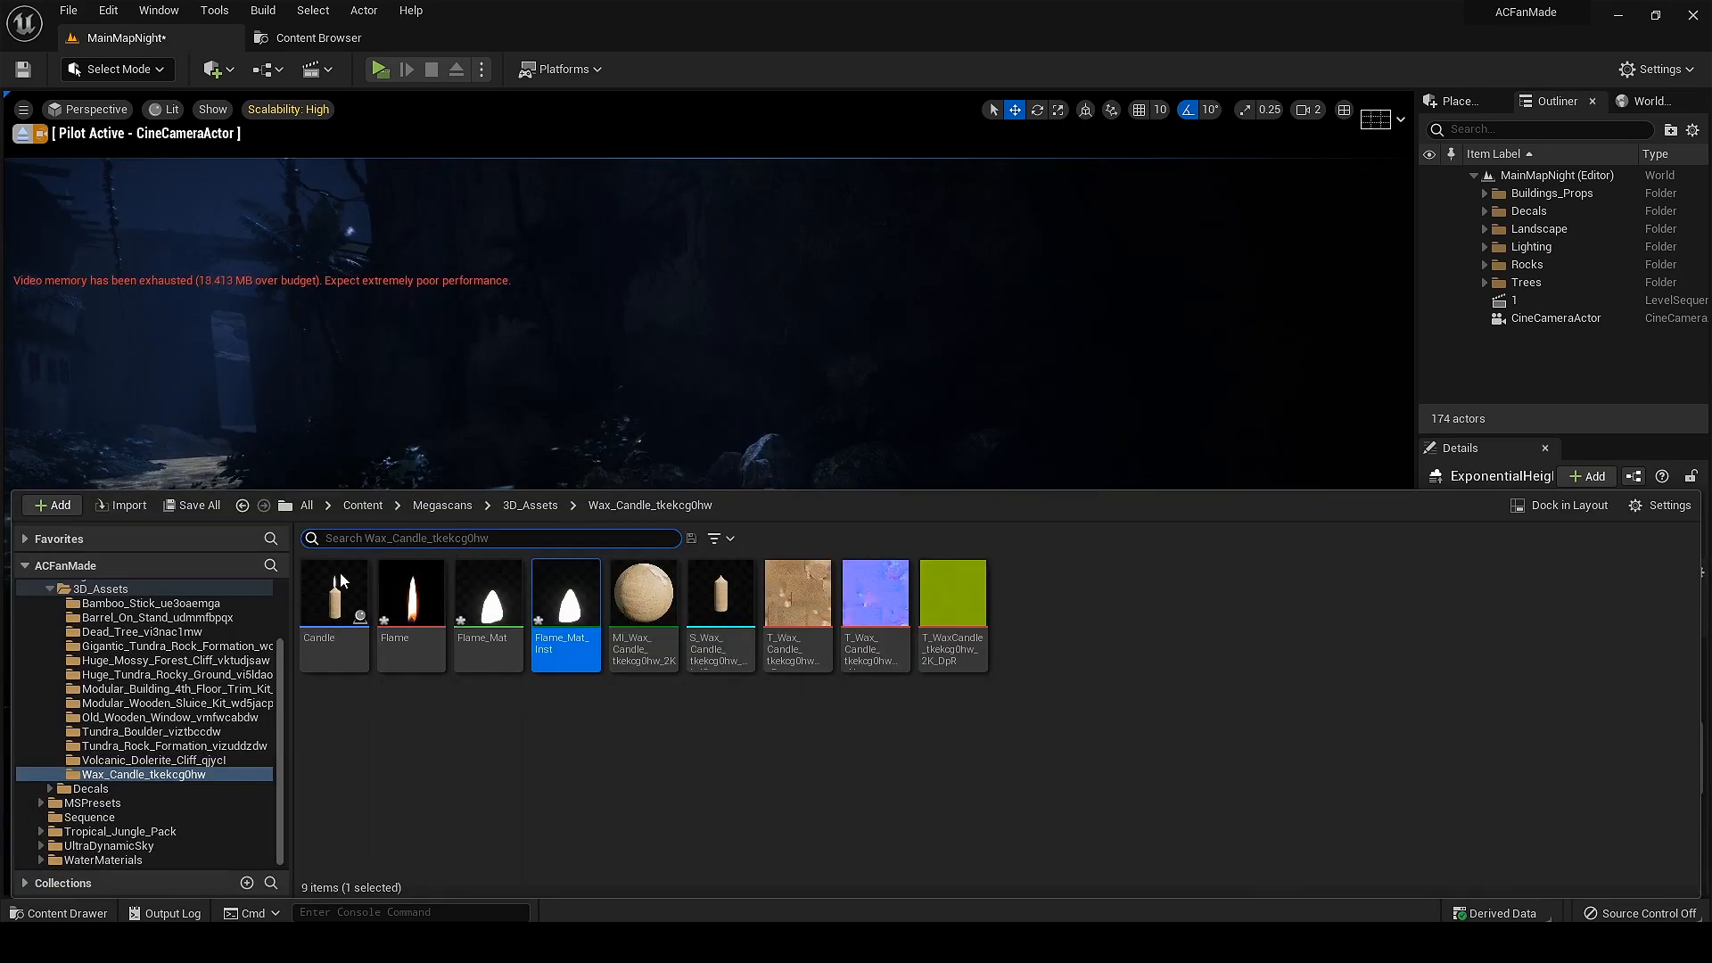
pyautogui.moveTo(340, 575); pyautogui.dragTo(971, 627)
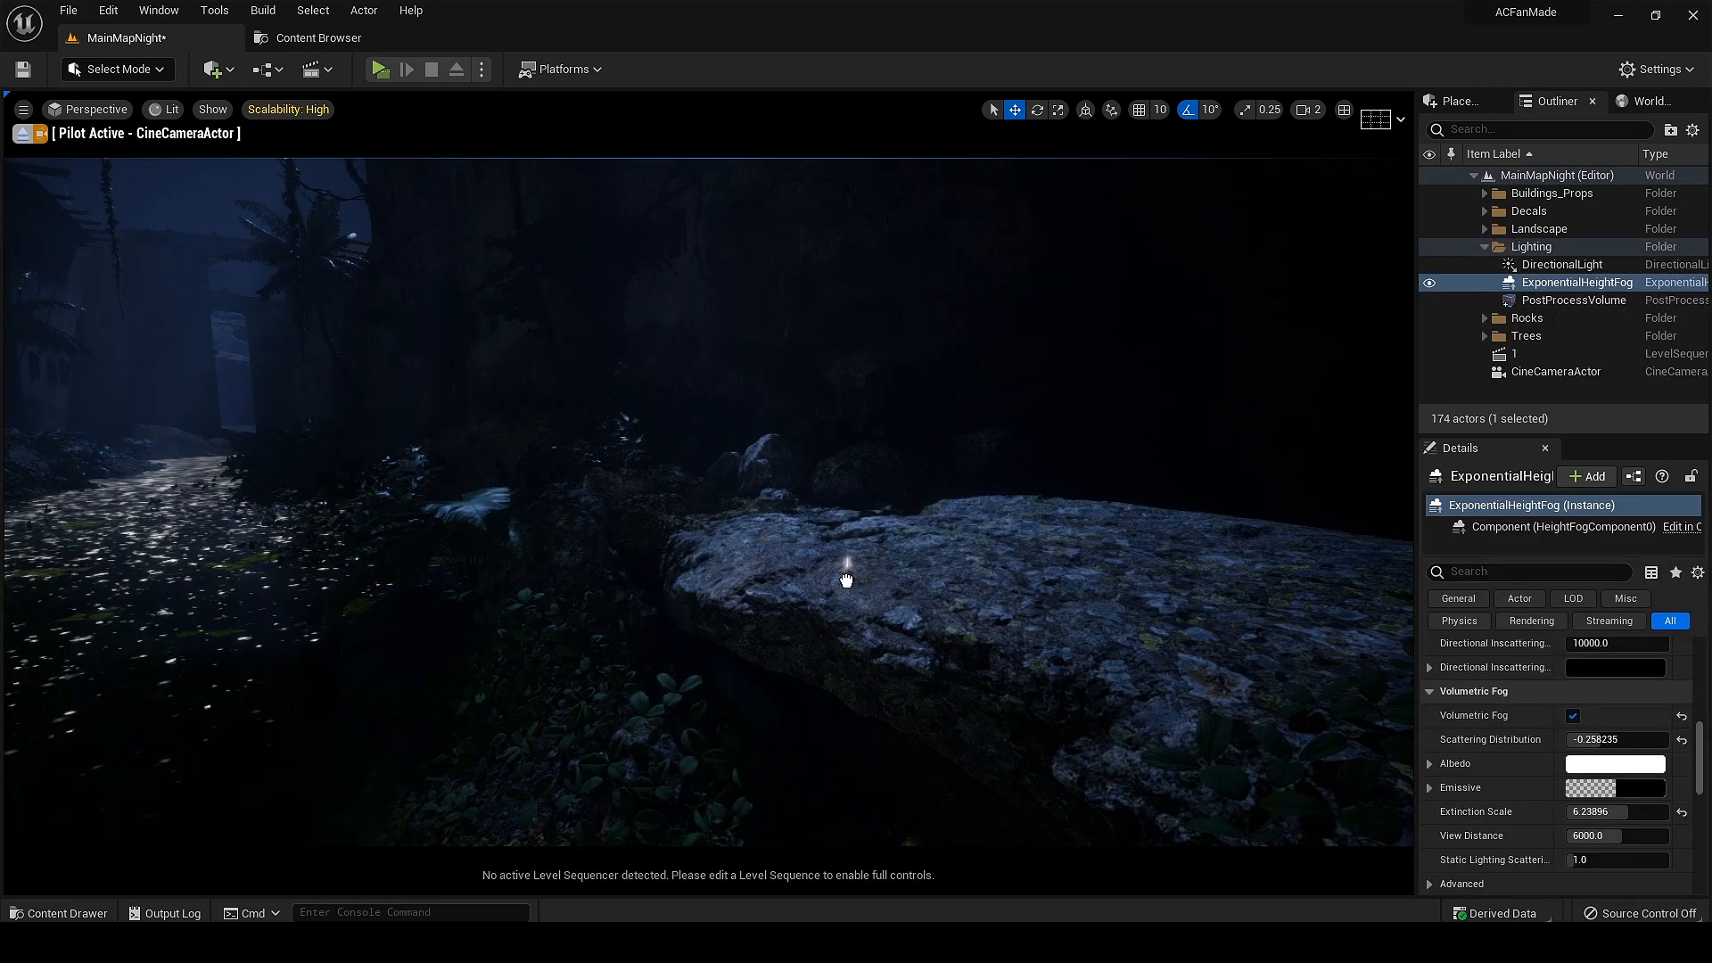
pyautogui.moveTo(846, 580); pyautogui.dragTo(843, 520)
# Step: Adjust the candle's height so that it stands on the rock's surface
pyautogui.press('f')
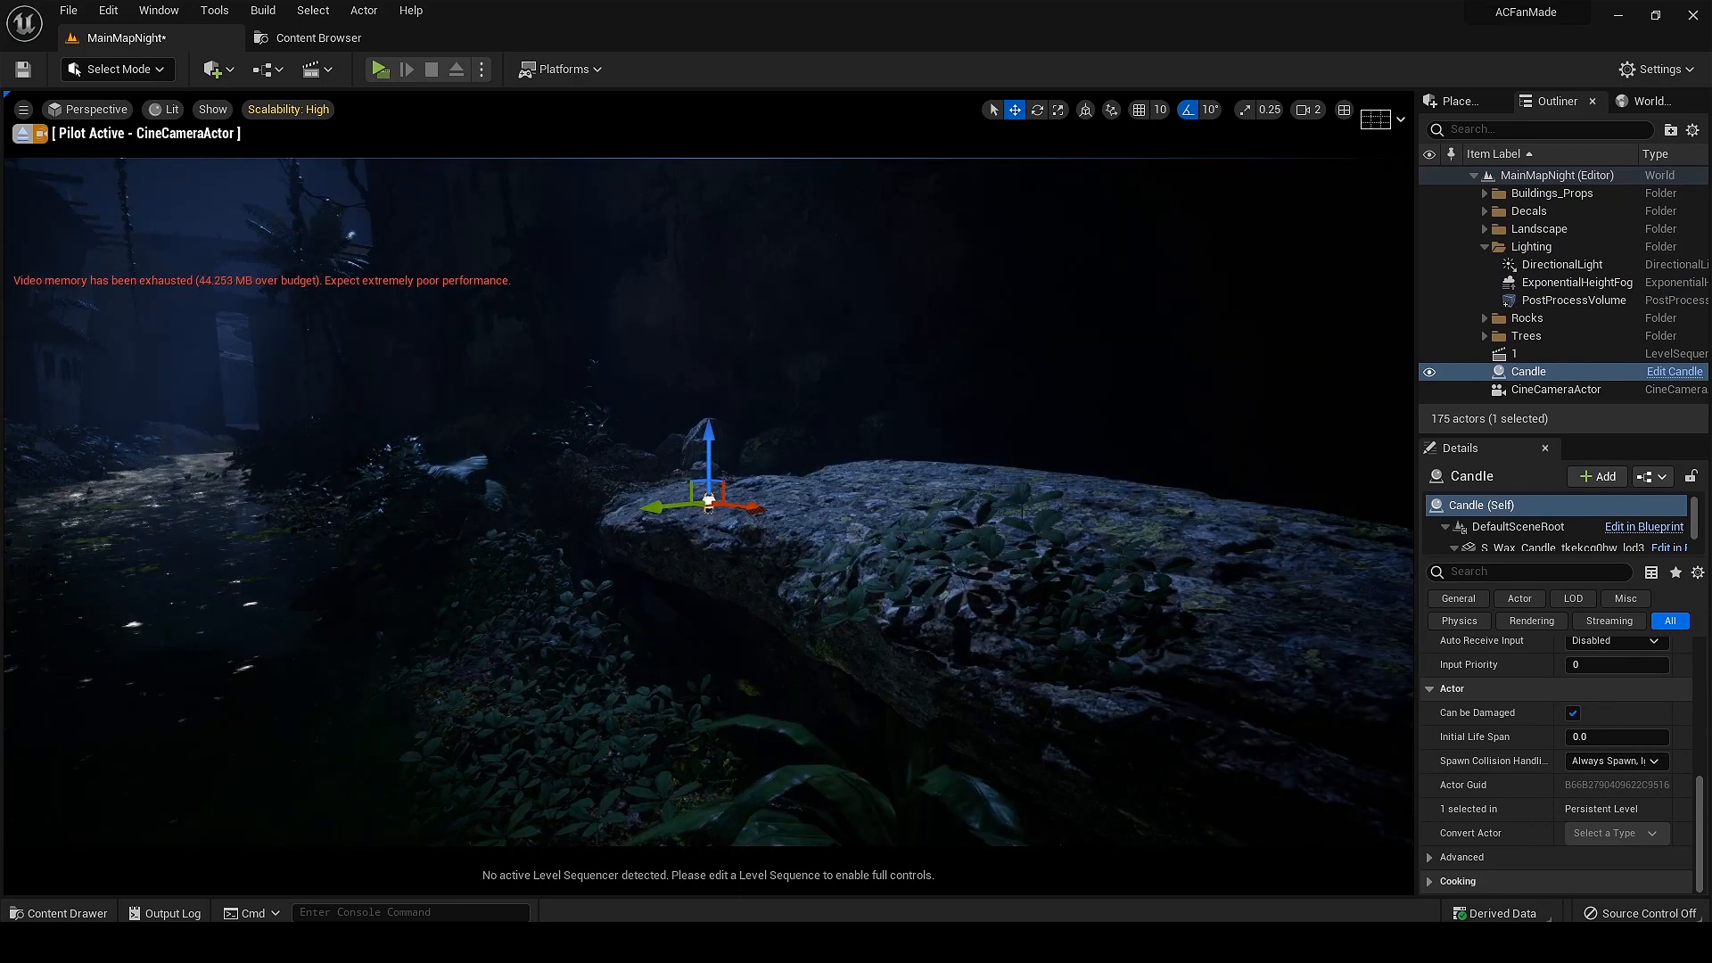
pyautogui.press('w')
pyautogui.moveTo(709, 503)
pyautogui.mouseDown(button='right')
pyautogui.moveTo(710, 486)
pyautogui.moveTo(700, 495)
pyautogui.mouseUp(button='right')
pyautogui.moveTo(778, 590); pyautogui.dragTo(790, 499)
pyautogui.press('w')
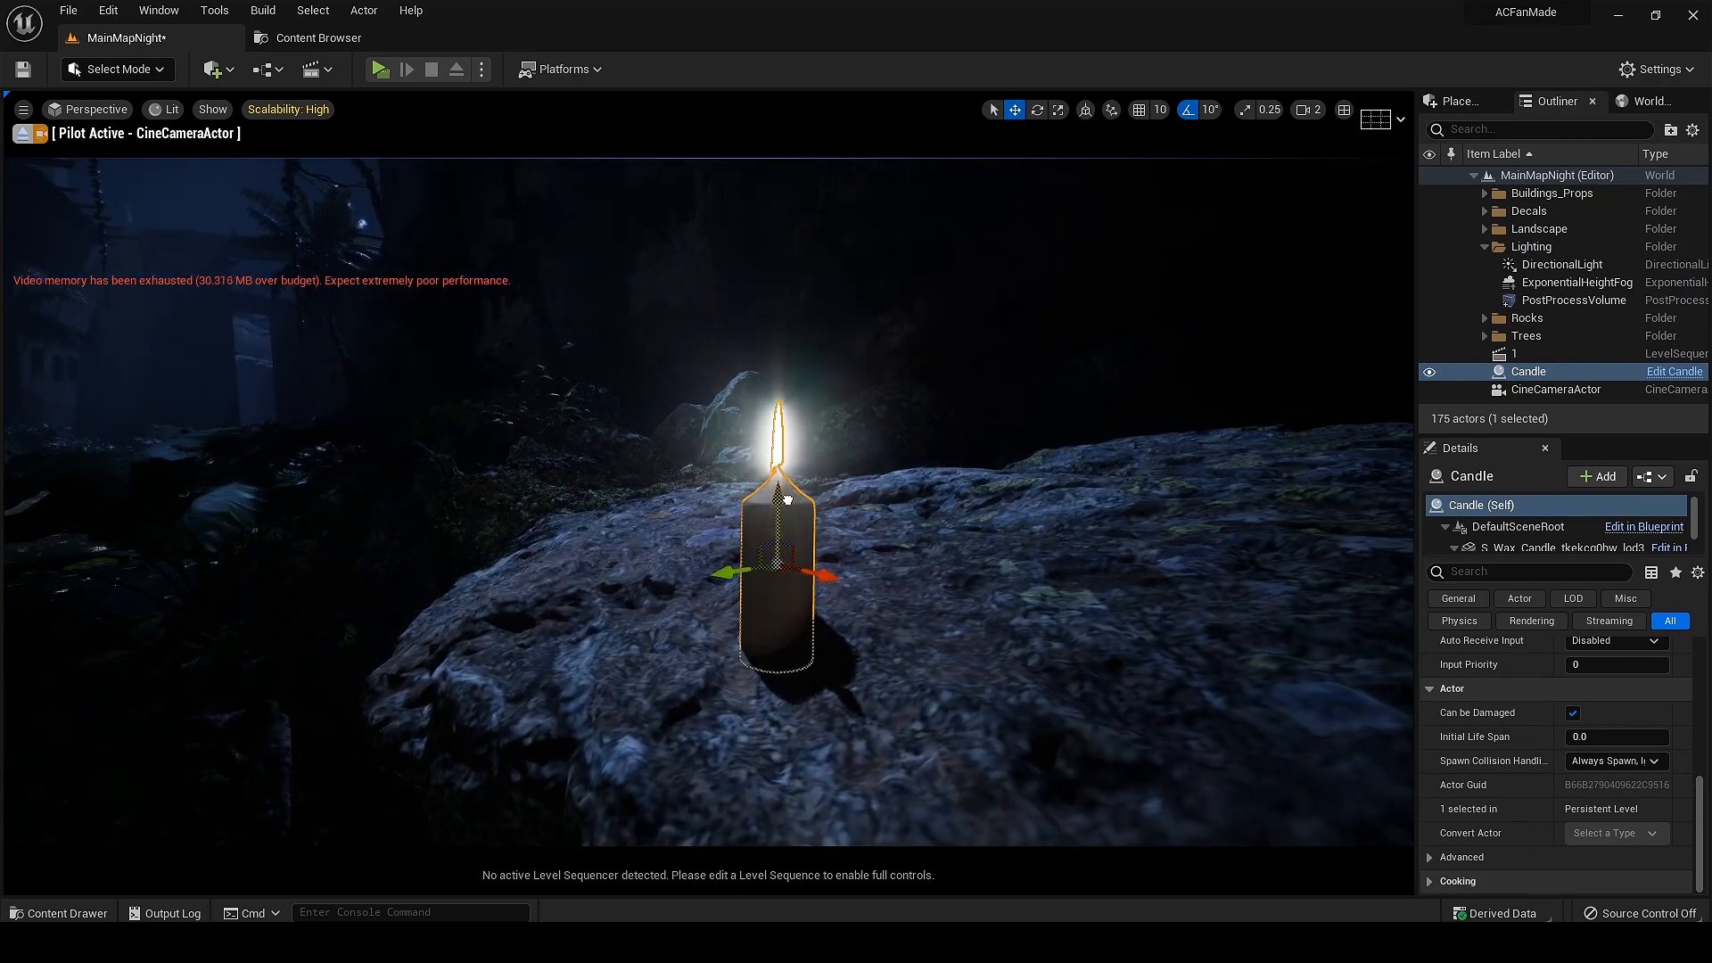
# Step: Open Flame_Mat, the parent material of the Flame_Mat_Inst instance on the candle's Plane component
pyautogui.moveTo(1522, 559); pyautogui.dragTo(1523, 595)
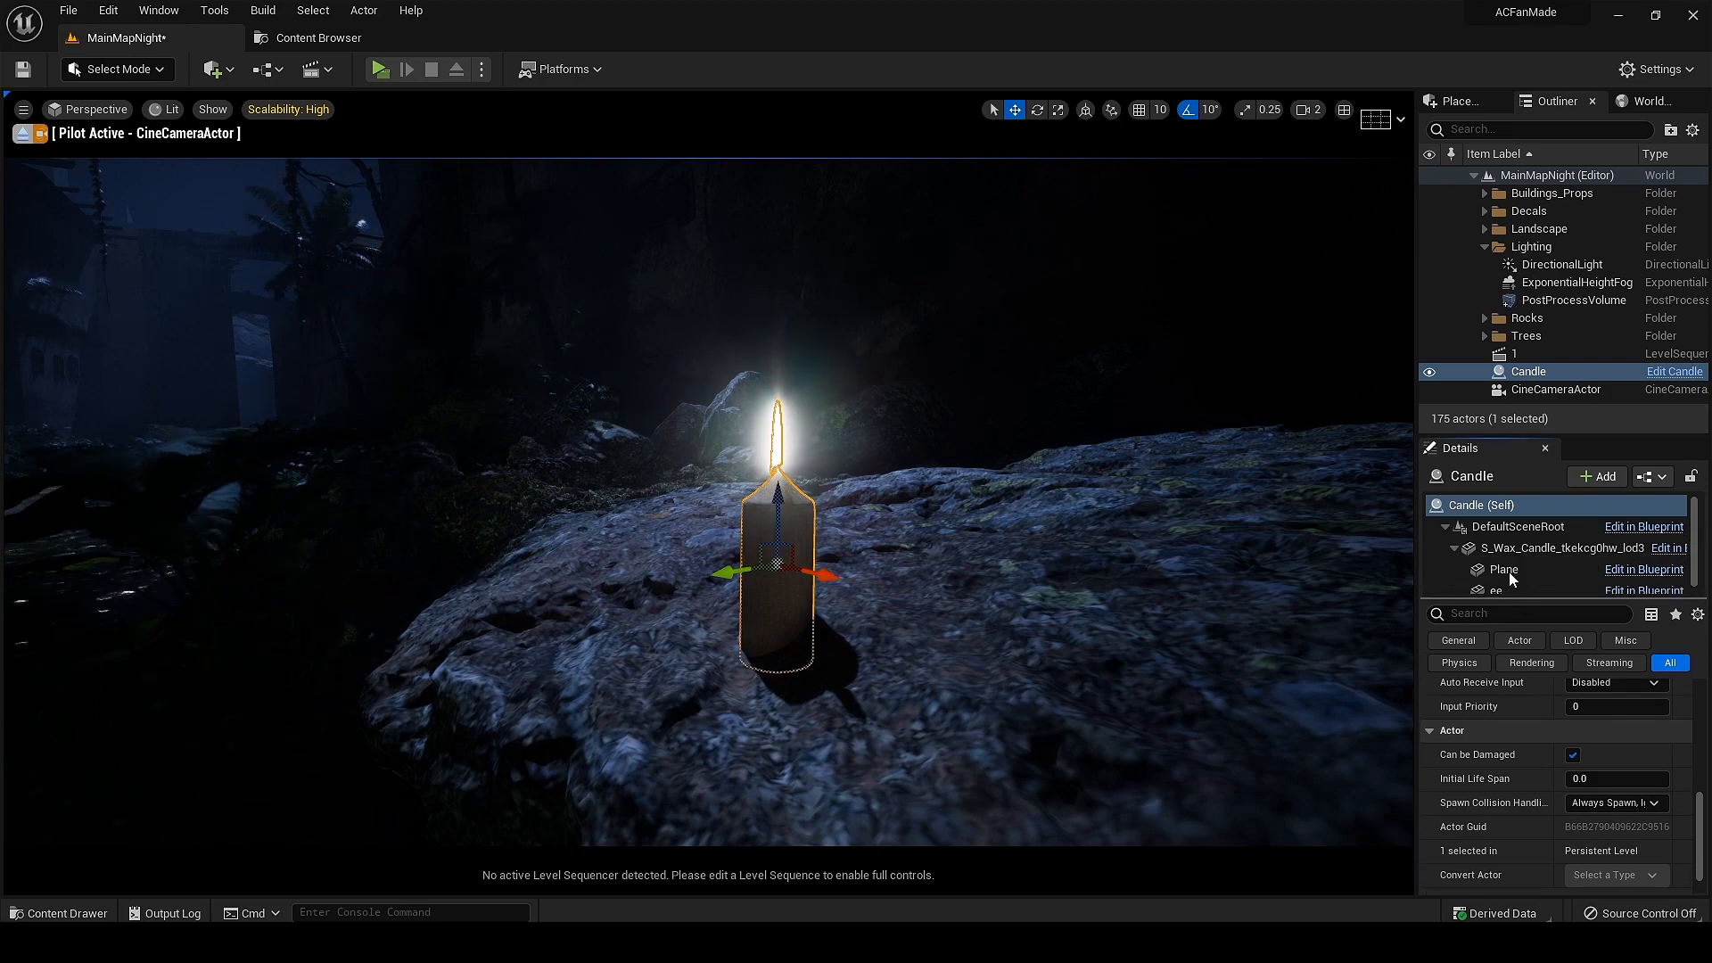
pyautogui.click(1504, 569)
pyautogui.scroll(3, 1561, 785)
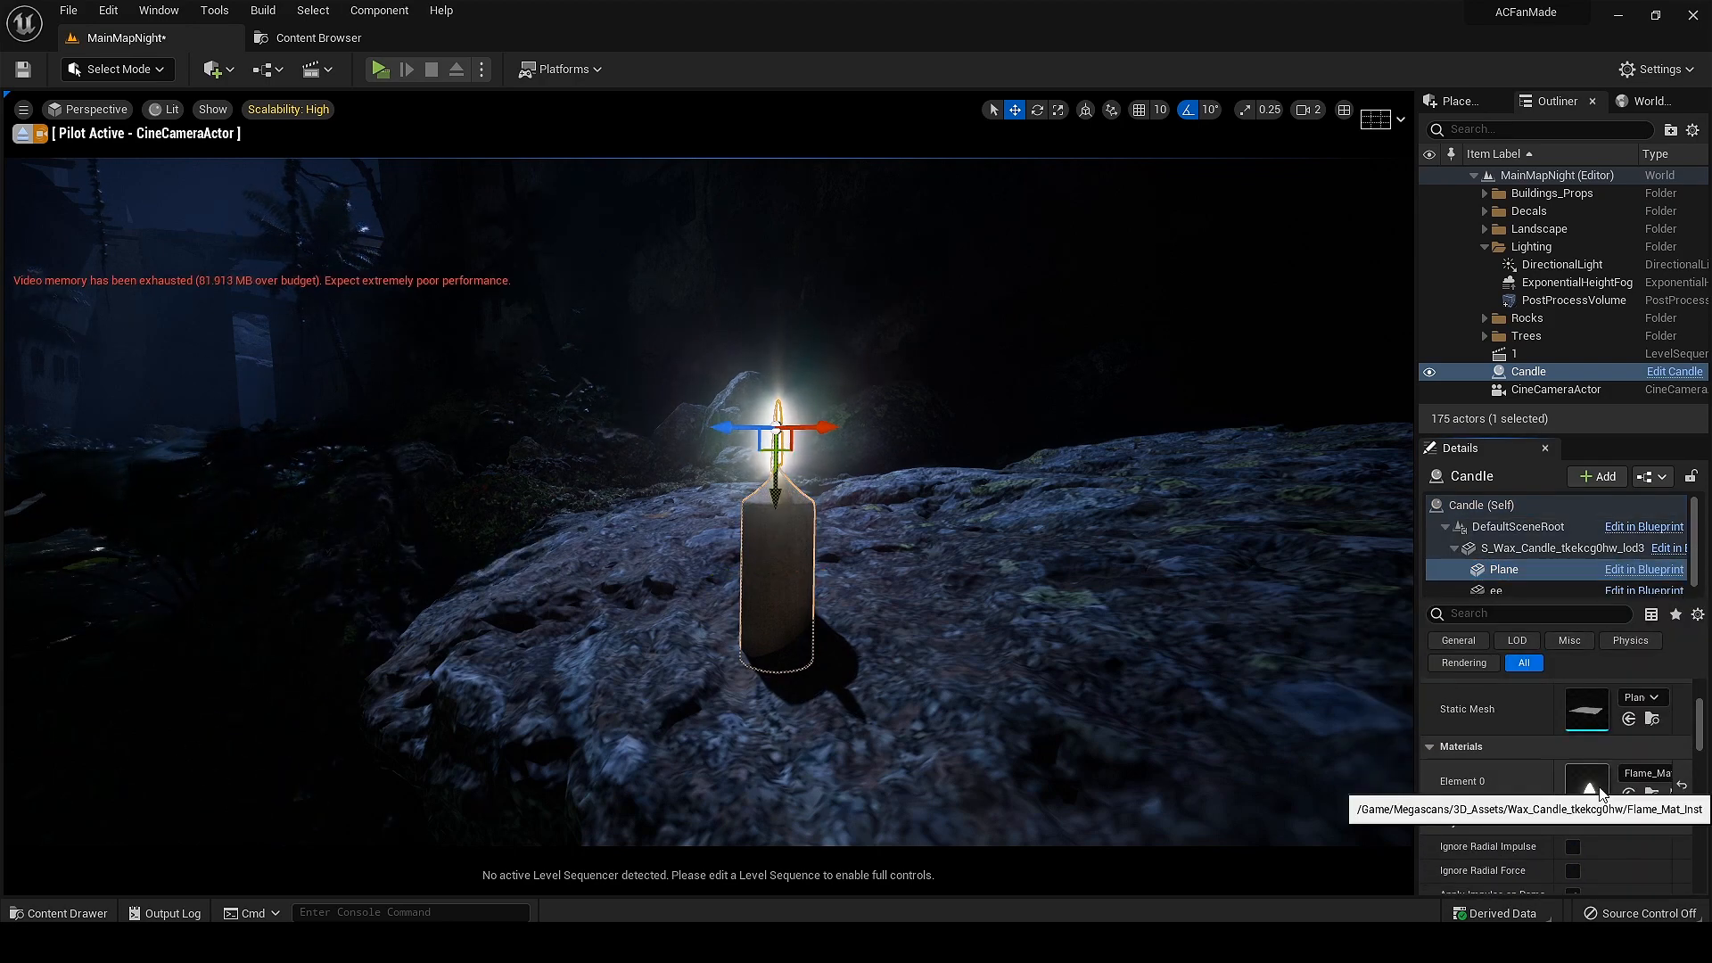
pyautogui.doubleClick(1588, 800)
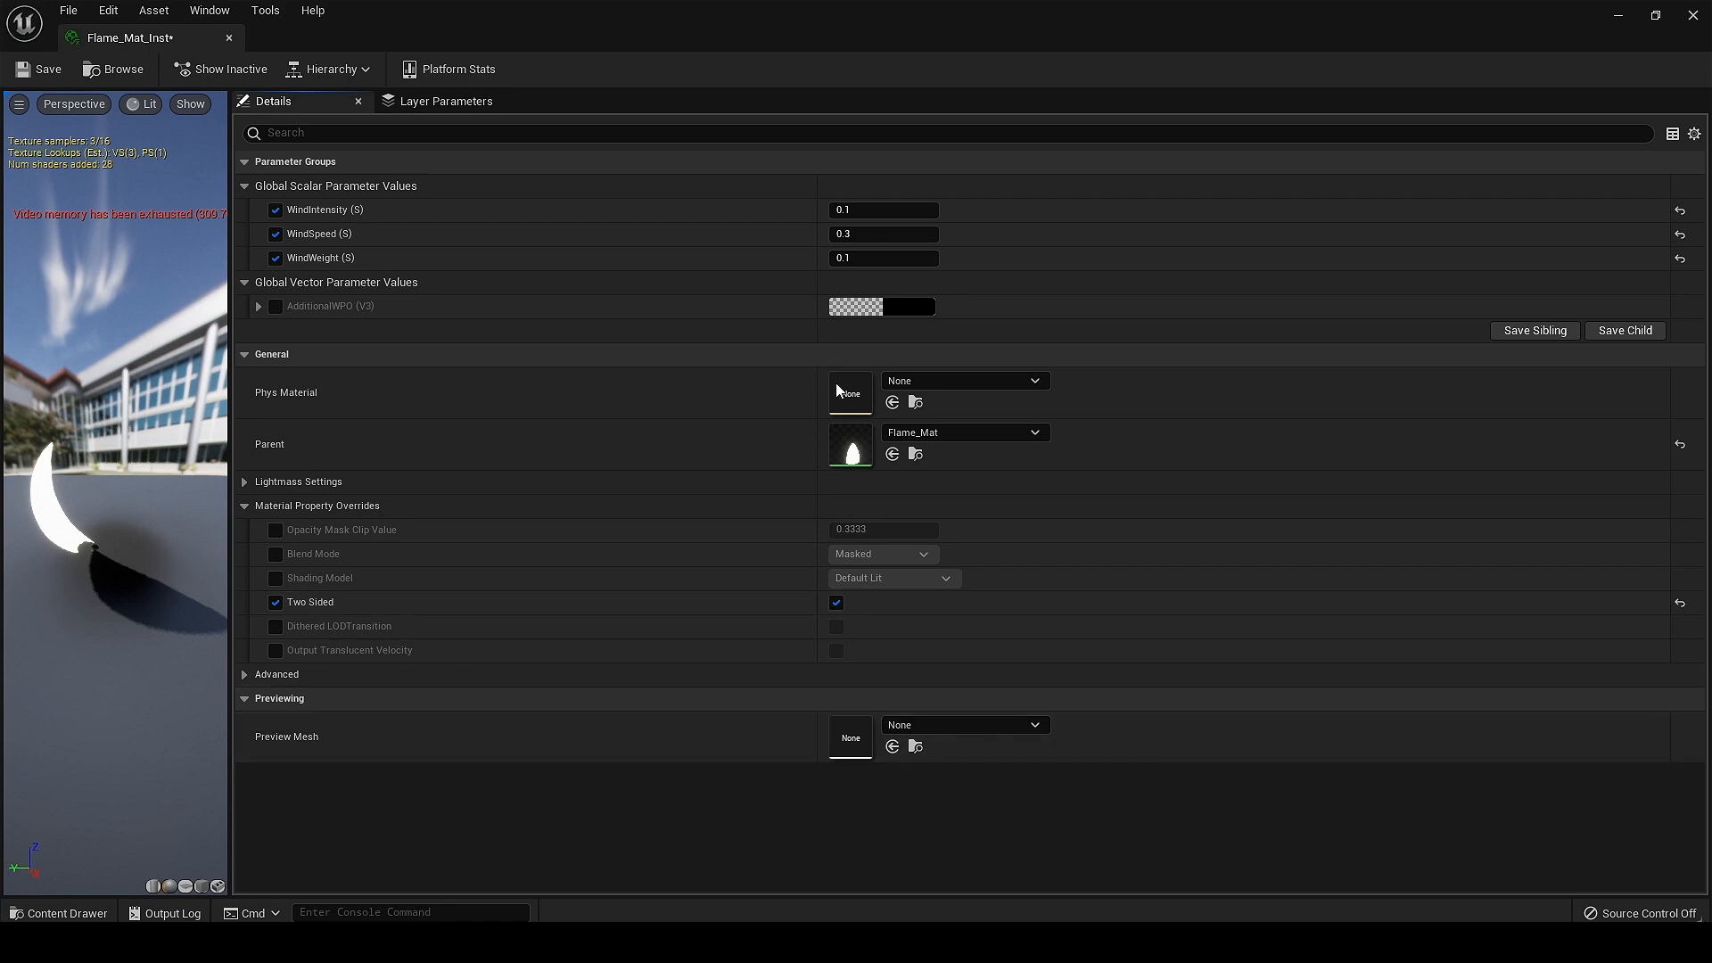
pyautogui.doubleClick(851, 446)
# Step: Set Const B of Flame_Mat's emissive Multiply node to 2, return to the level and deselect the candle to check its flame
pyautogui.click(874, 307)
pyautogui.click(233, 613)
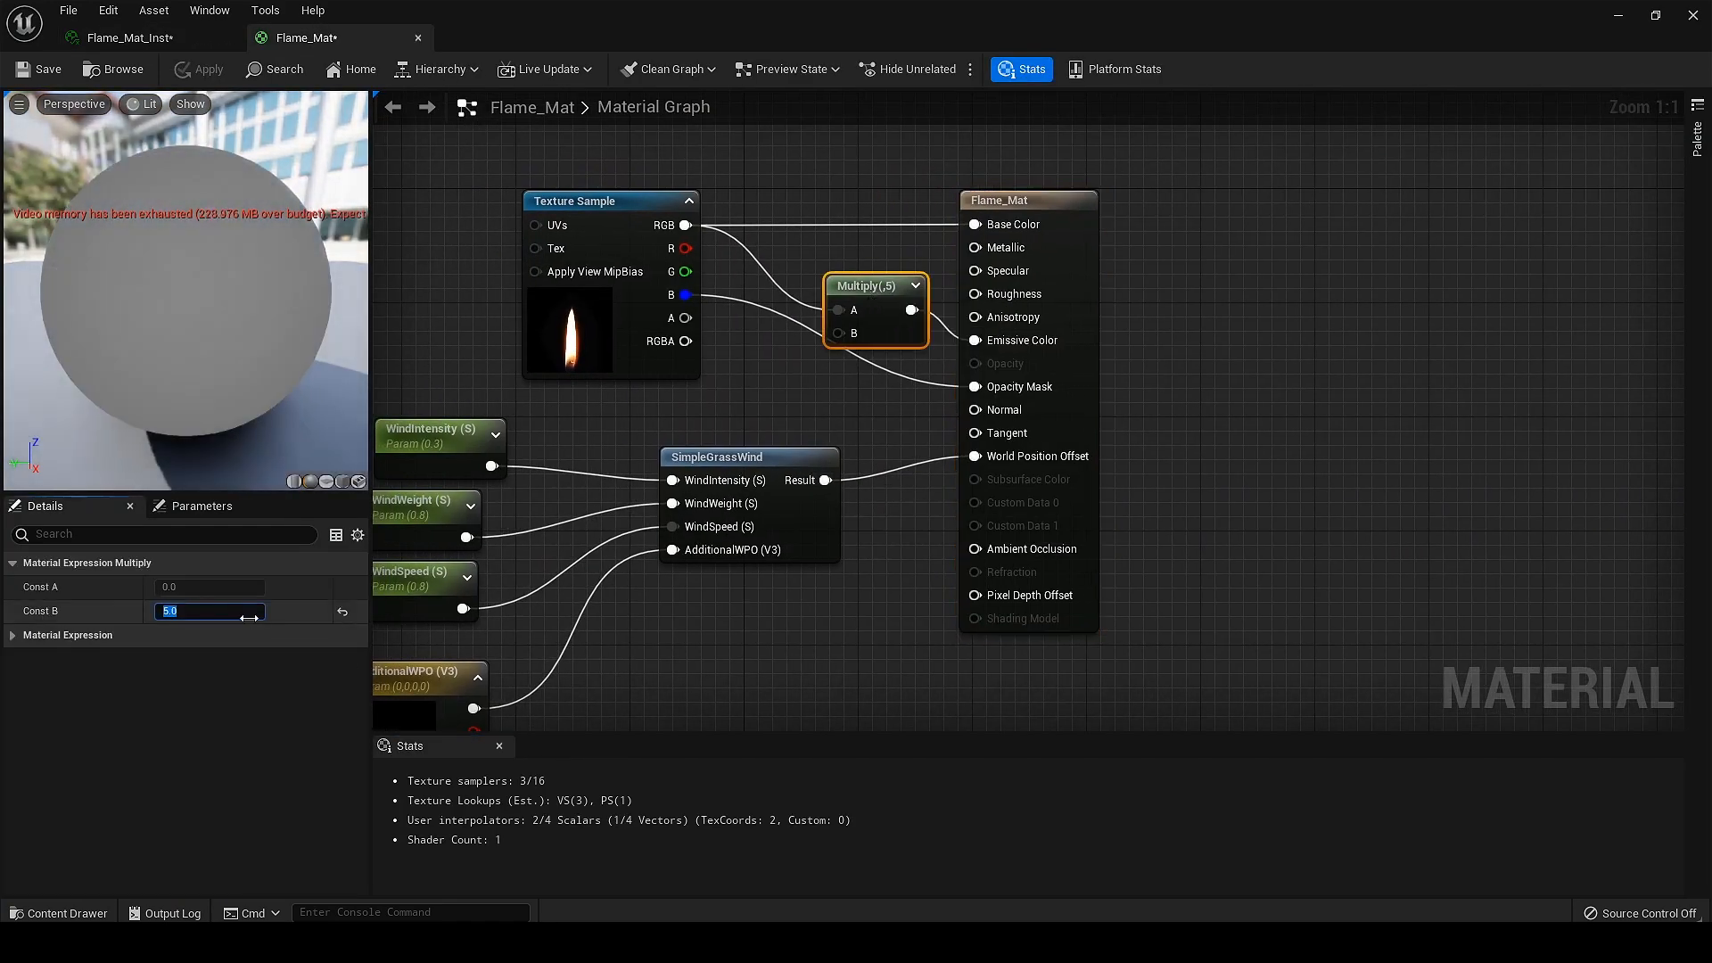
pyautogui.write('2')
pyautogui.press('Return')
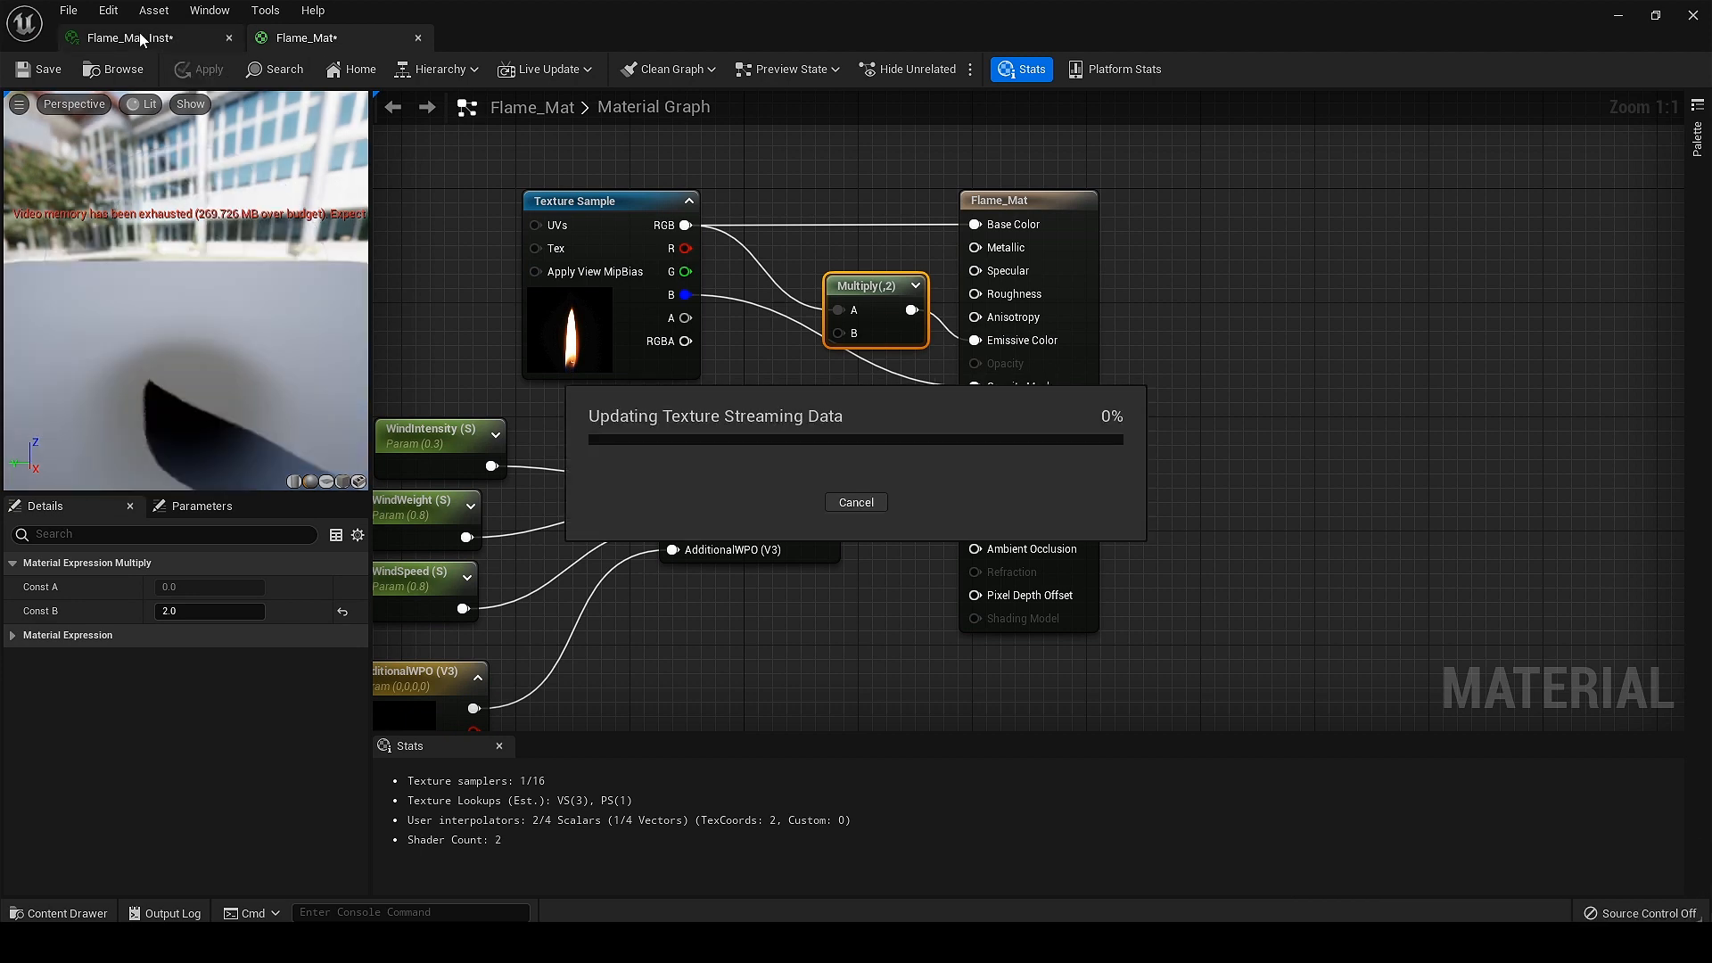
pyautogui.middleClick(139, 33)
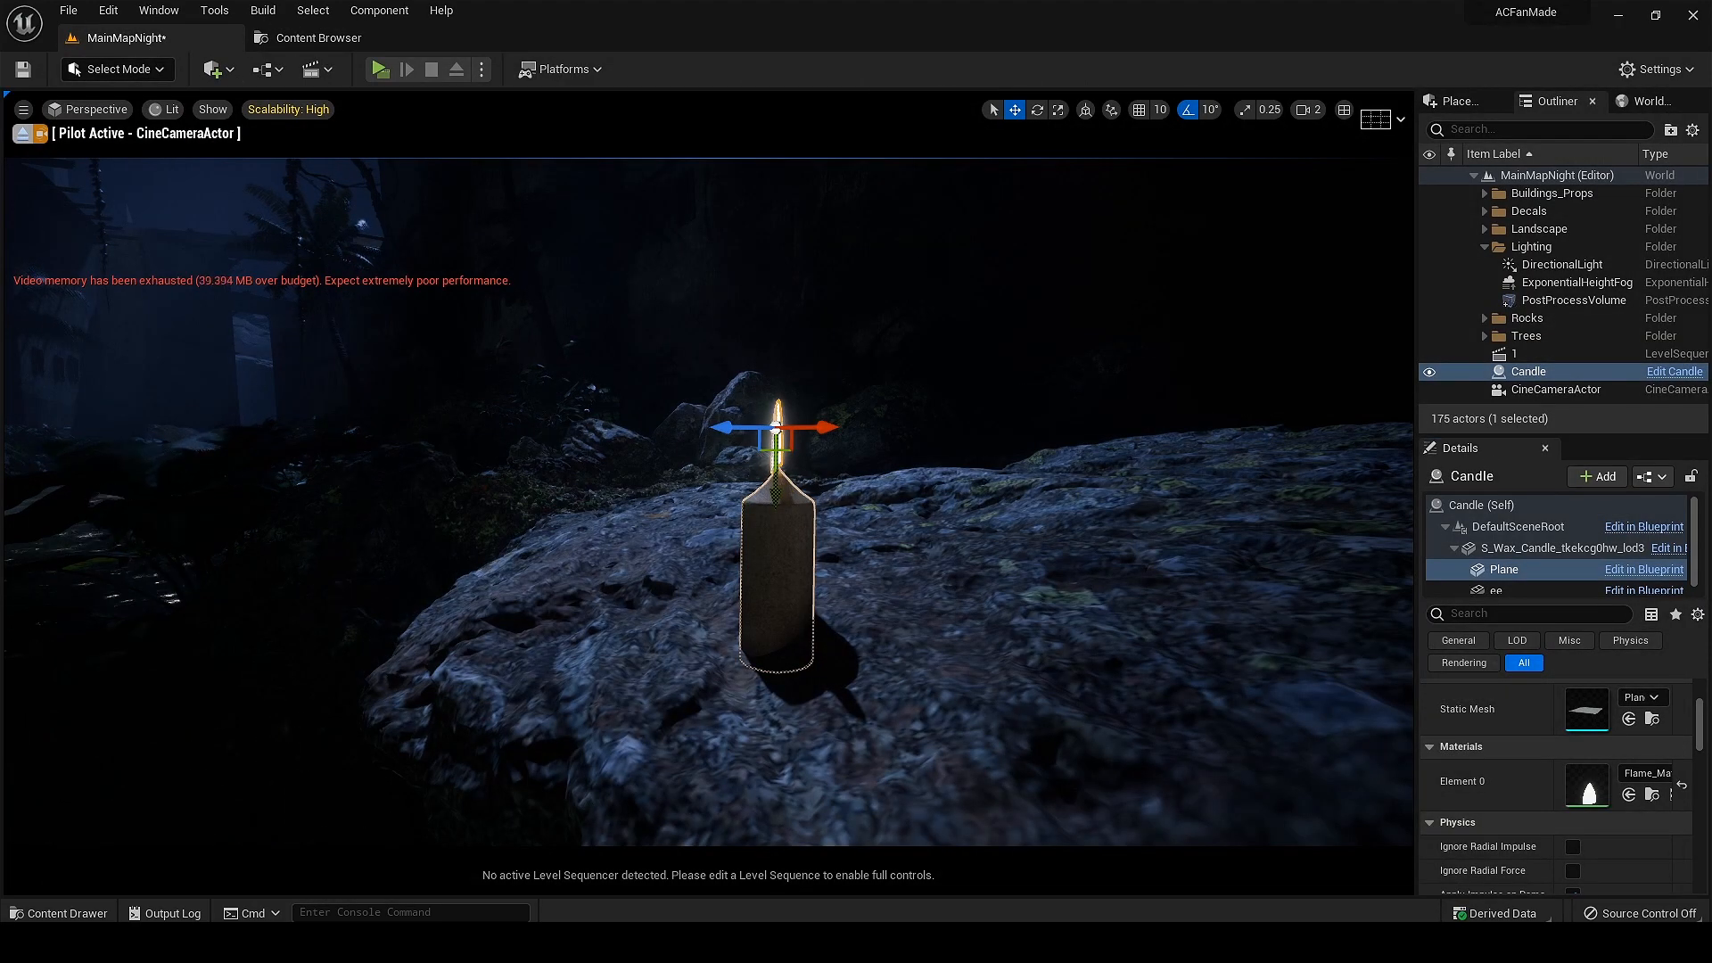
pyautogui.moveTo(776, 499)
pyautogui.mouseDown(button='right')
pyautogui.moveTo(660, 464)
pyautogui.moveTo(785, 482)
pyautogui.mouseUp(button='right')
pyautogui.press('Escape')
pyautogui.press('w')
pyautogui.moveTo(972, 617)
pyautogui.mouseDown(button='right')
pyautogui.moveTo(1012, 616)
pyautogui.moveTo(972, 617)
pyautogui.mouseUp(button='right')
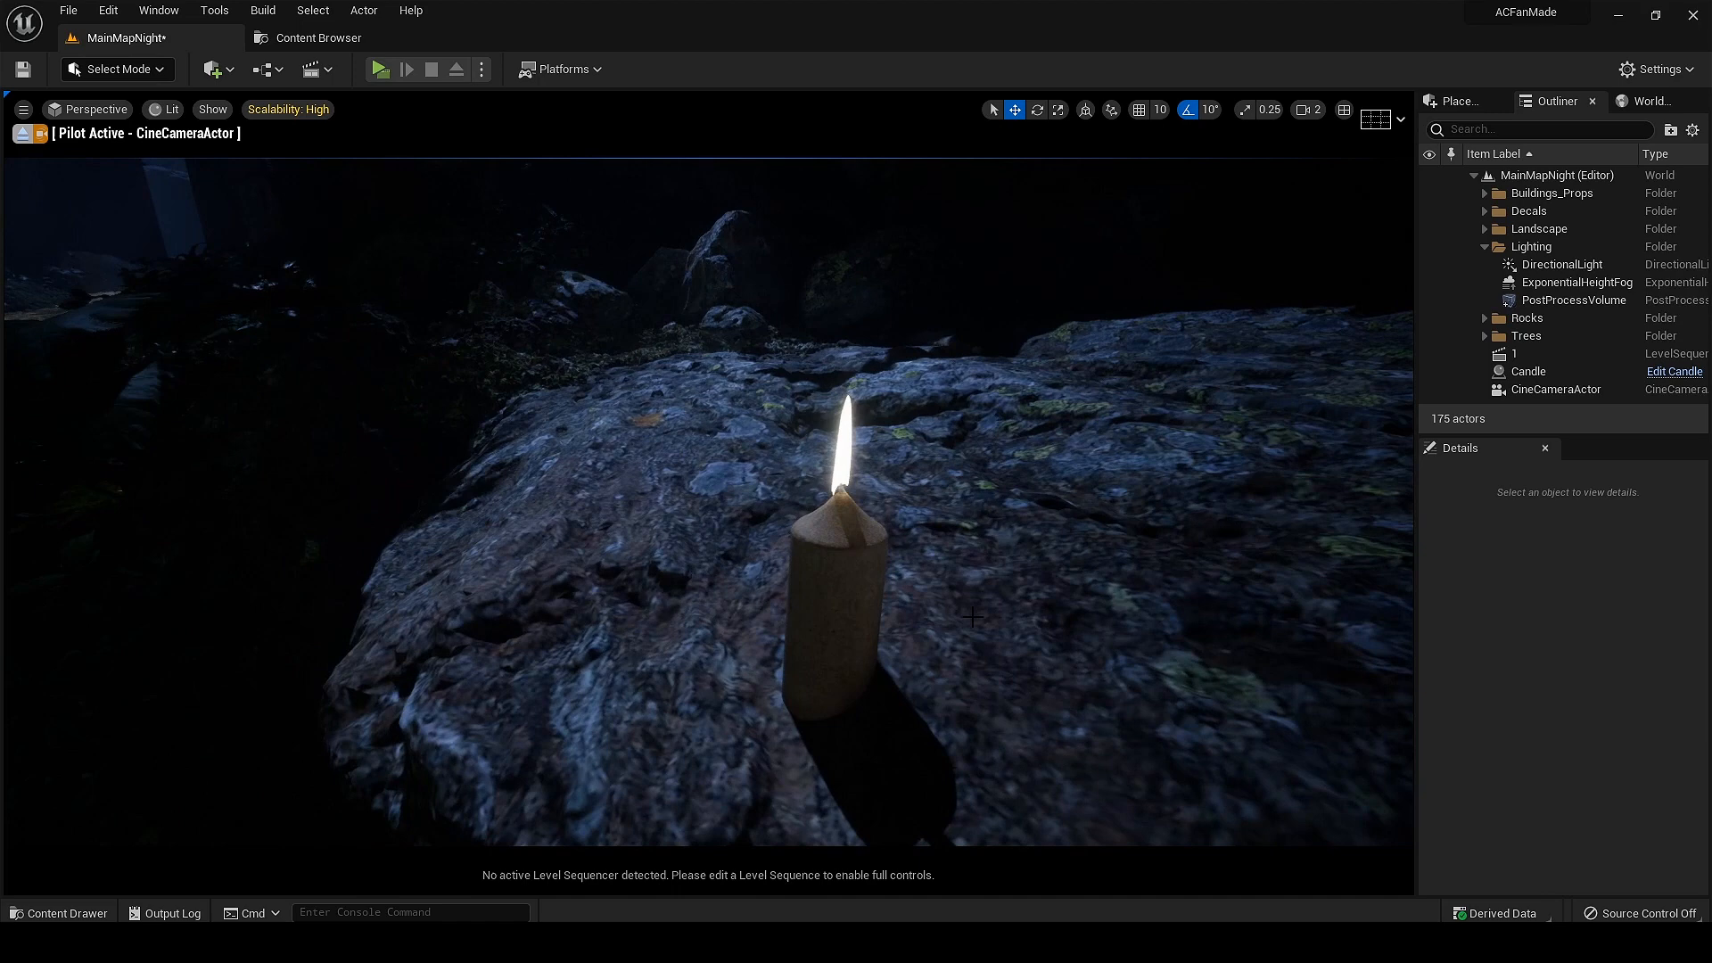
# Step: Duplicate the candle twice to form a tight group of three on the rock, varying the copies' rotation and scale
pyautogui.click(861, 565)
pyautogui.keyDown('alt'); pyautogui.moveTo(835, 621); pyautogui.dragTo(839, 728); pyautogui.keyUp('alt')
pyautogui.press('e')
pyautogui.press('r')
pyautogui.press('w')
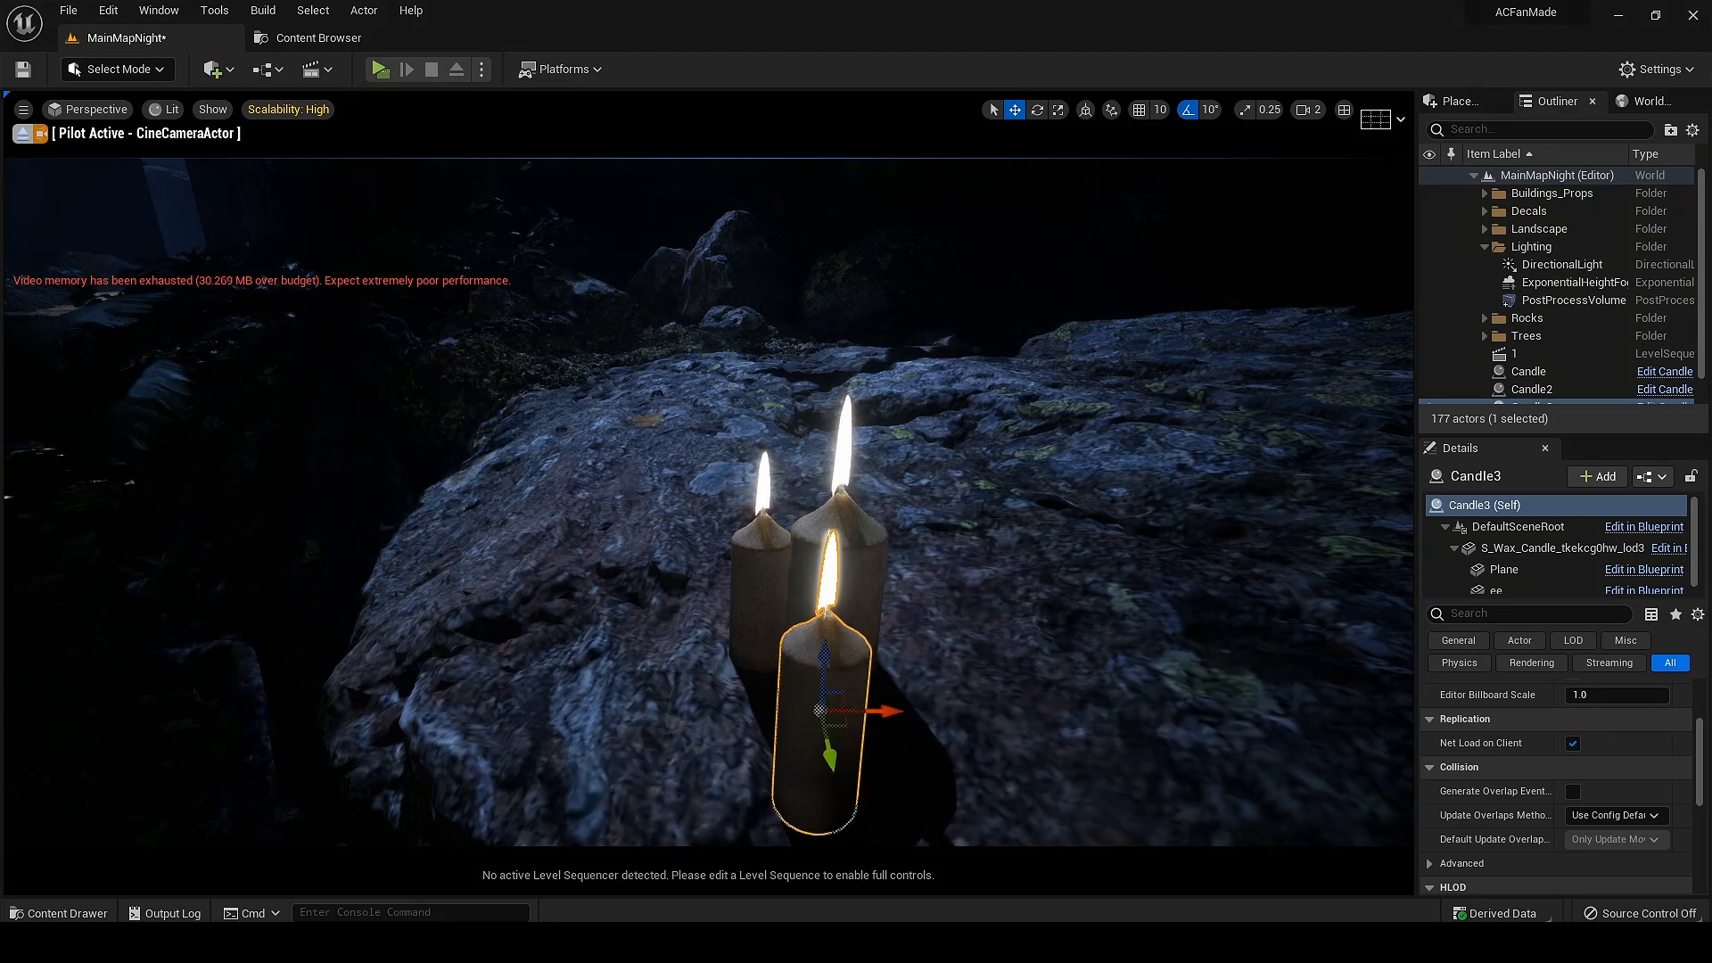
pyautogui.moveTo(982, 644); pyautogui.dragTo(1044, 673, button='right')
pyautogui.press('Escape')
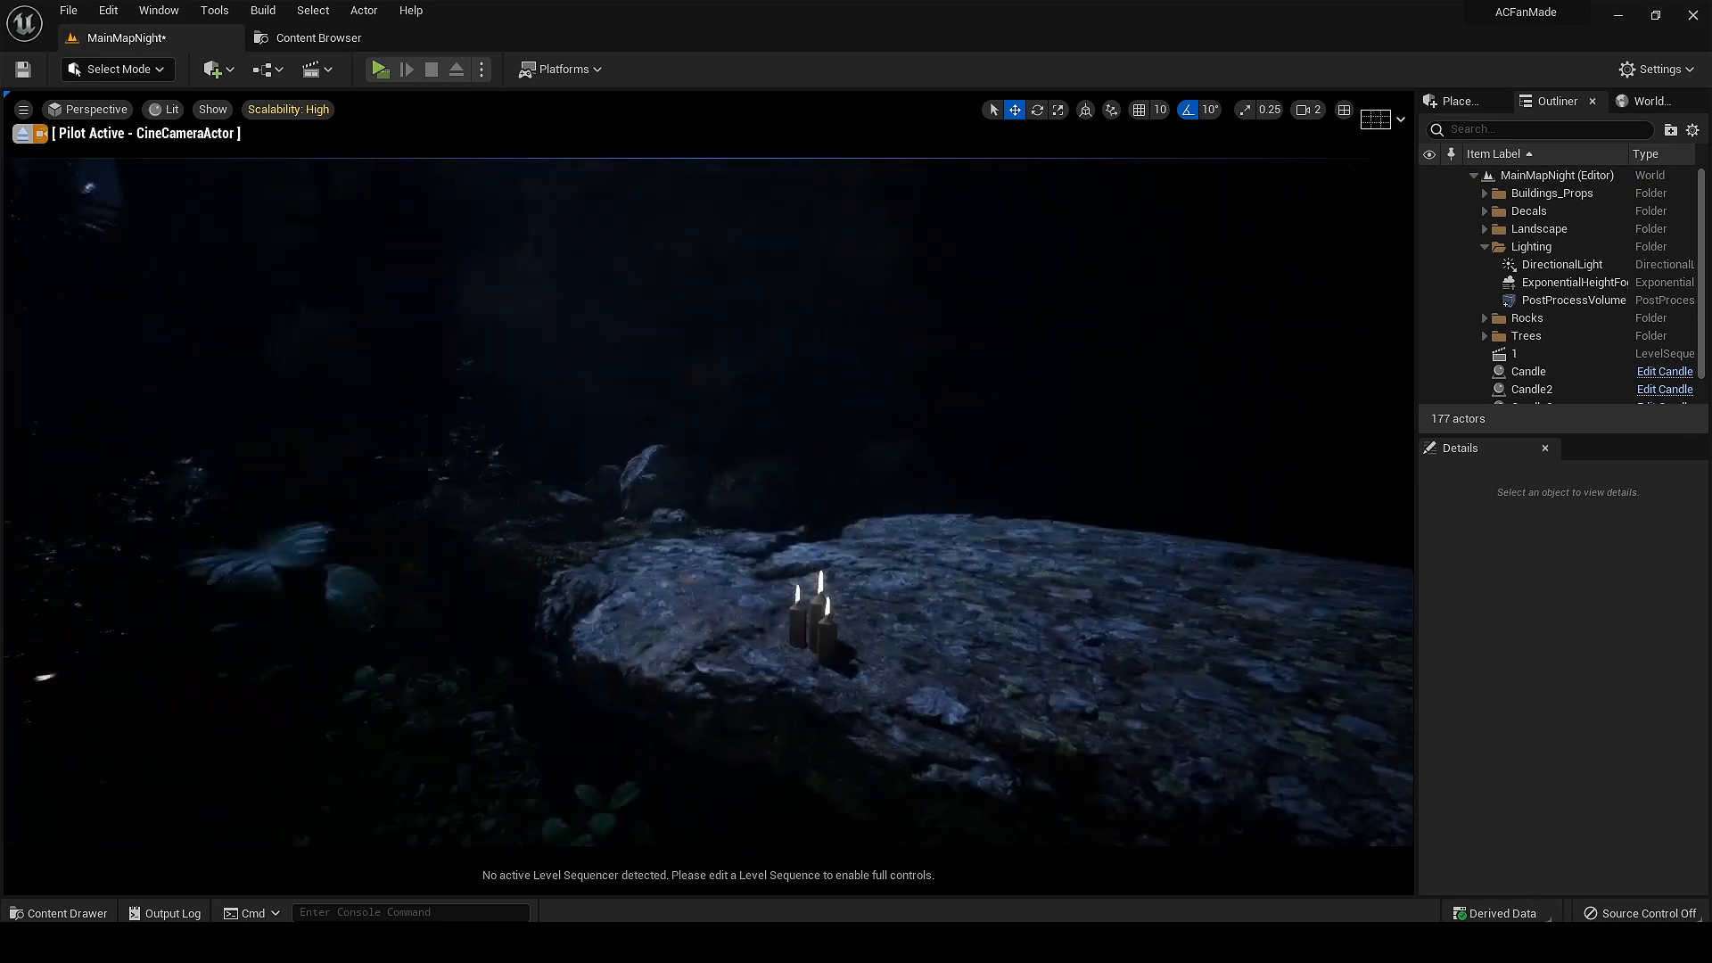
# Step: Add a point light to the level and place it at the flames of the three candles
pyautogui.scroll(2, 694, 551)
pyautogui.click(214, 69)
pyautogui.moveTo(268, 235)
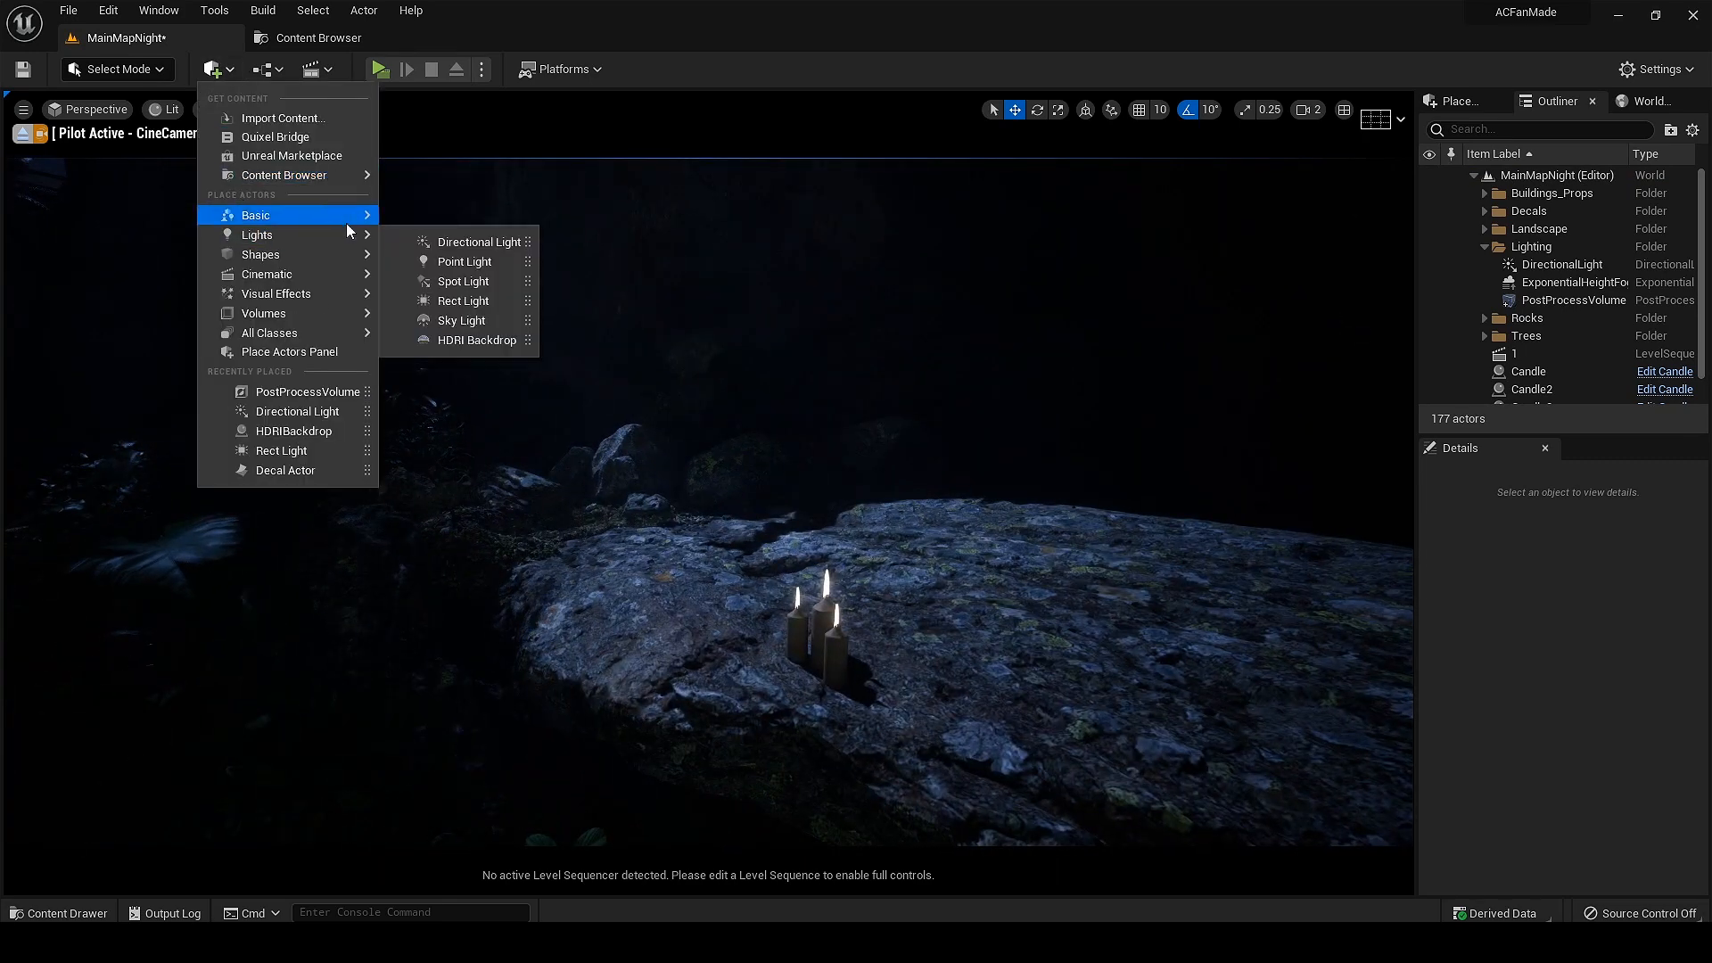
pyautogui.moveTo(445, 264); pyautogui.dragTo(819, 622)
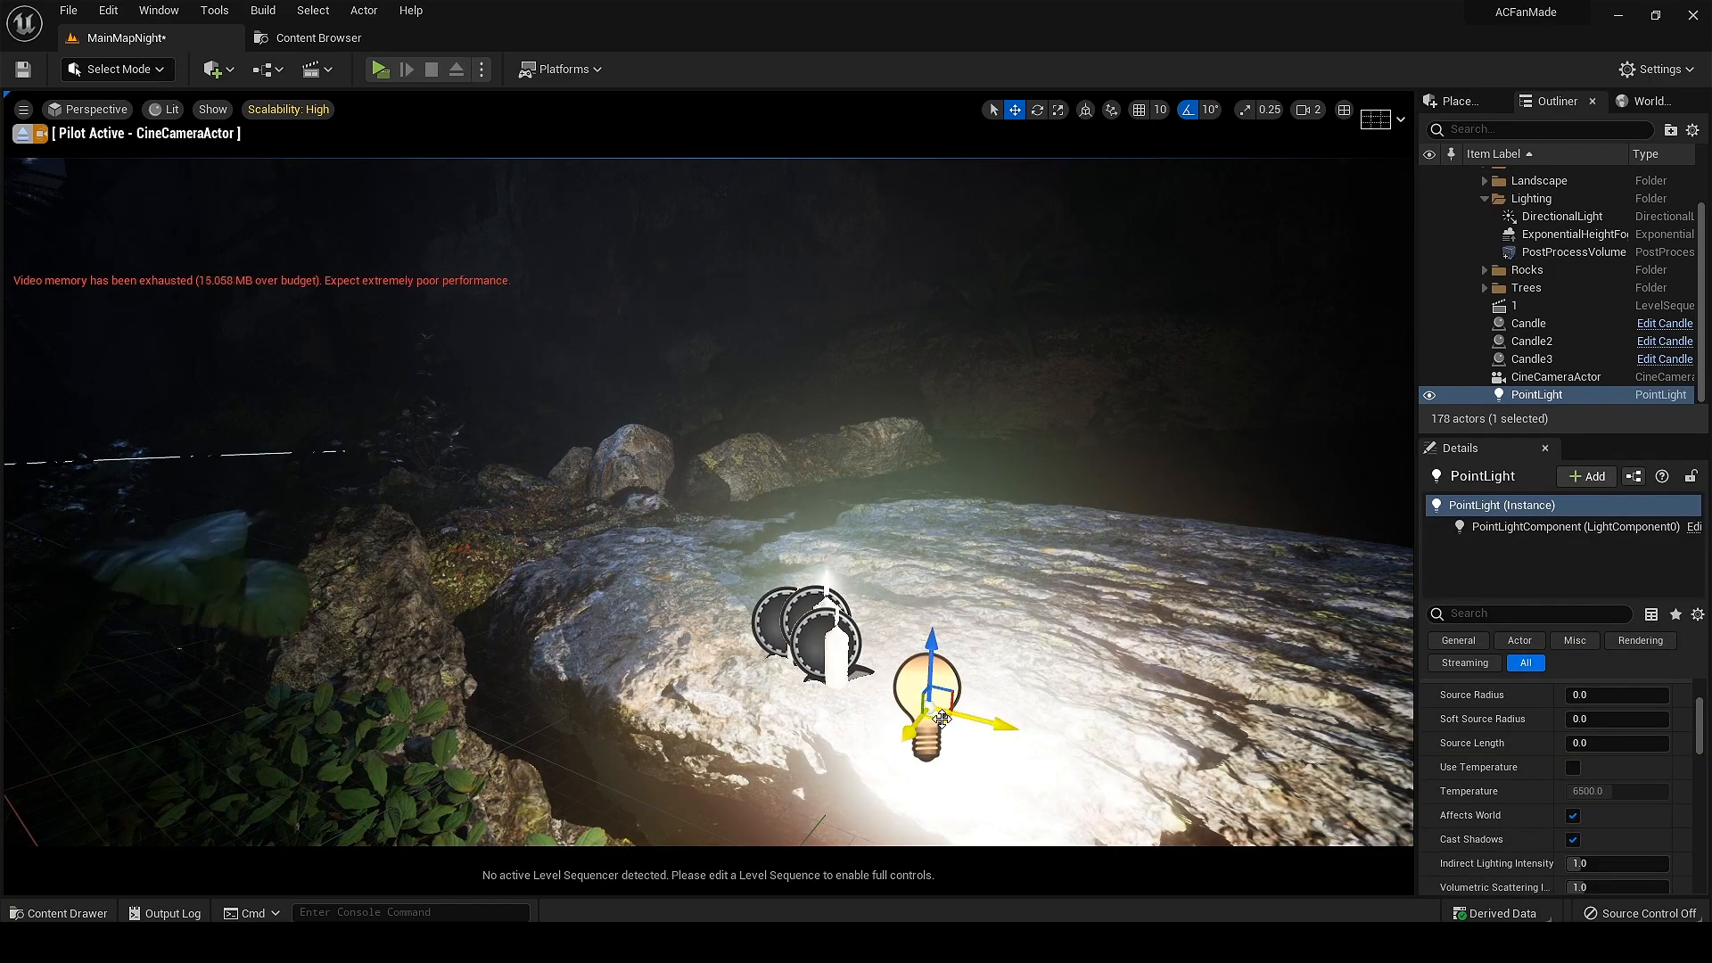
pyautogui.moveTo(813, 558); pyautogui.dragTo(813, 542)
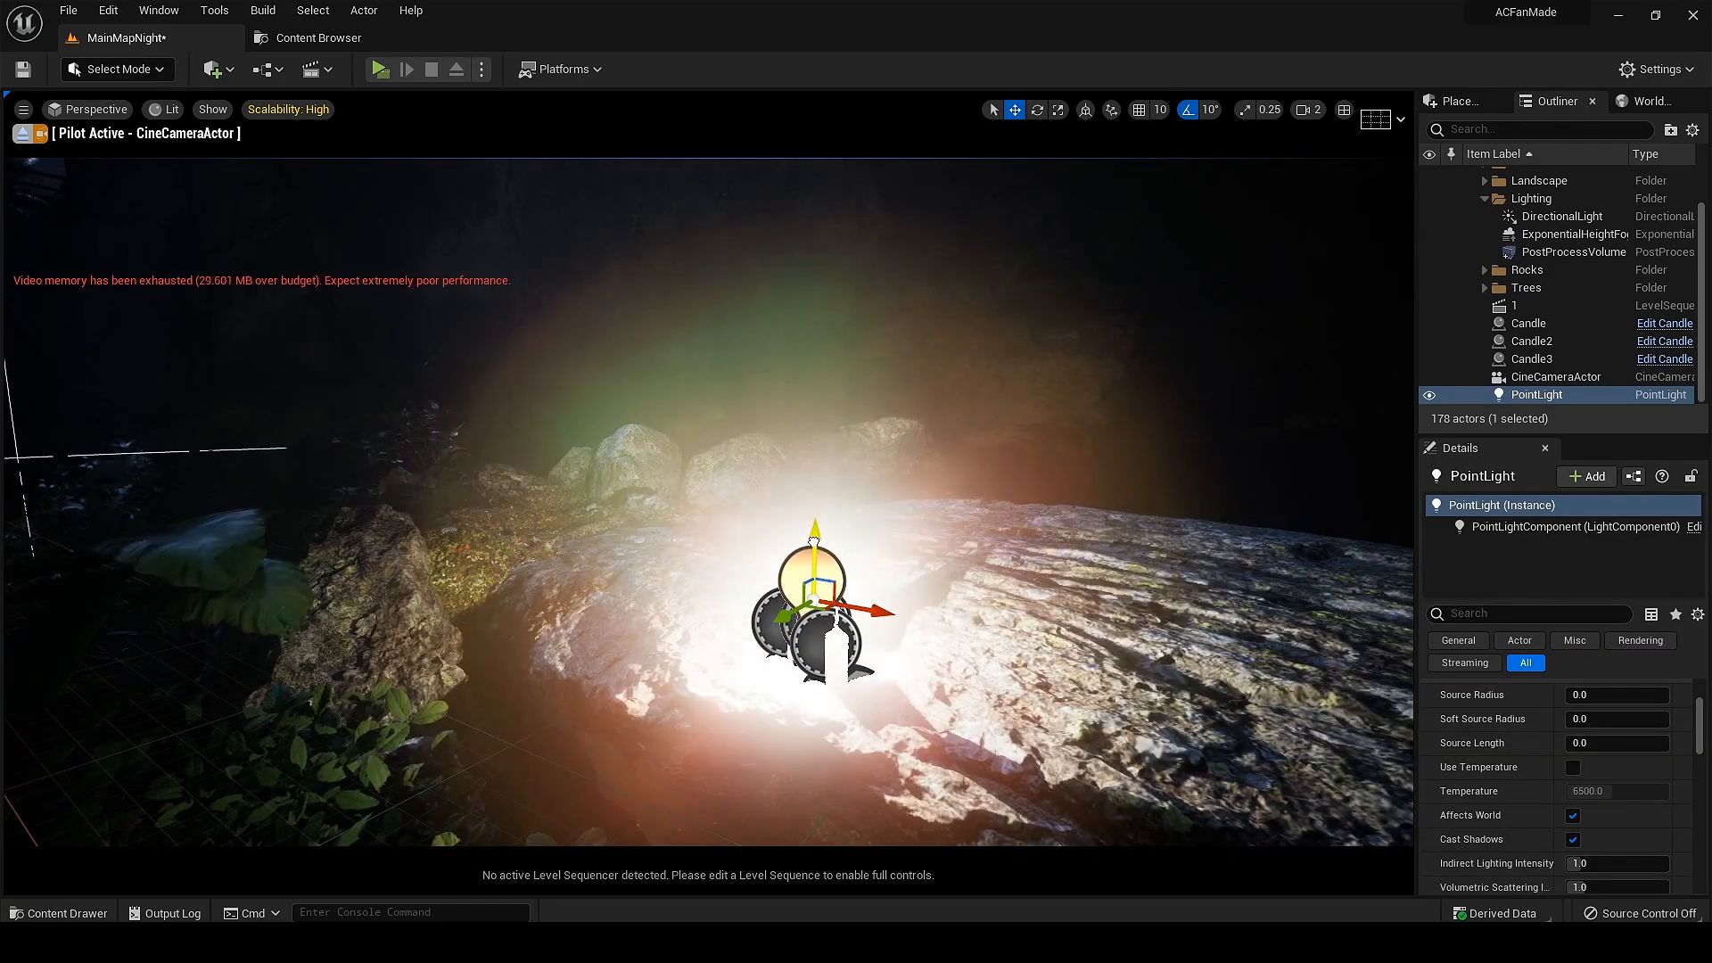
# Step: Raise the point light so that it sits just above the candle group and lights the rock evenly
pyautogui.press('s')
pyautogui.moveTo(786, 713)
pyautogui.mouseDown(button='right')
pyautogui.moveTo(750, 686)
pyautogui.moveTo(783, 712)
pyautogui.mouseUp(button='right')
pyautogui.press('w')
pyautogui.press('g')
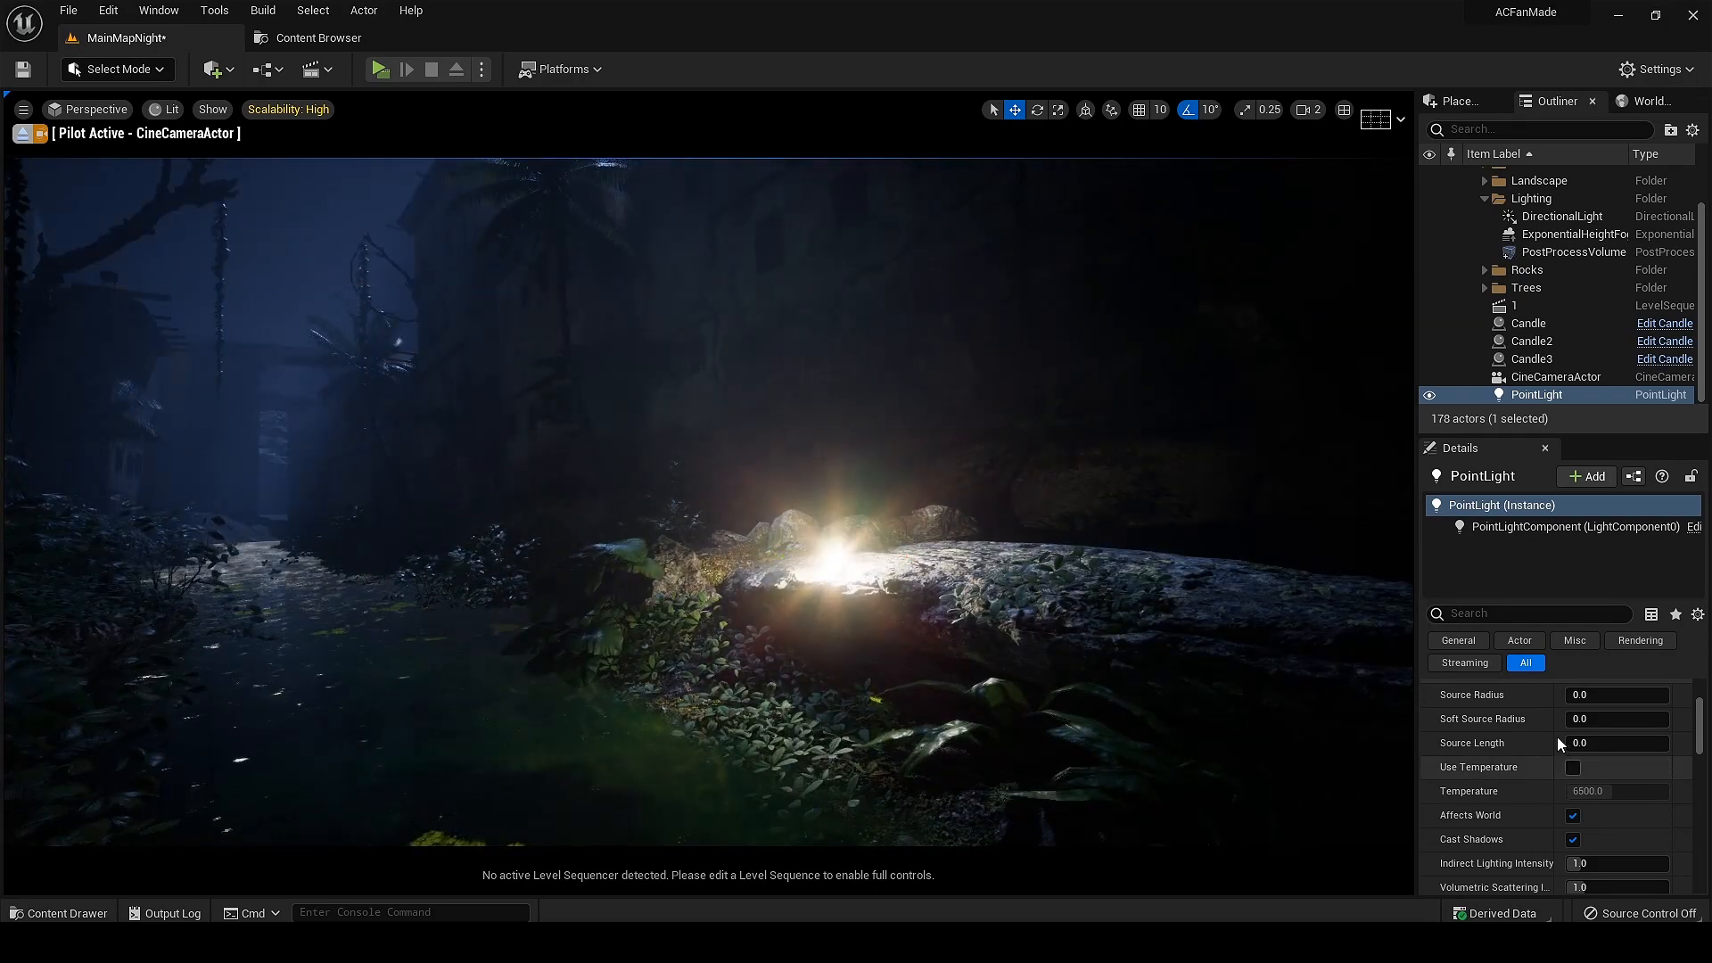
pyautogui.moveTo(1557, 756); pyautogui.dragTo(1559, 799, button='right')
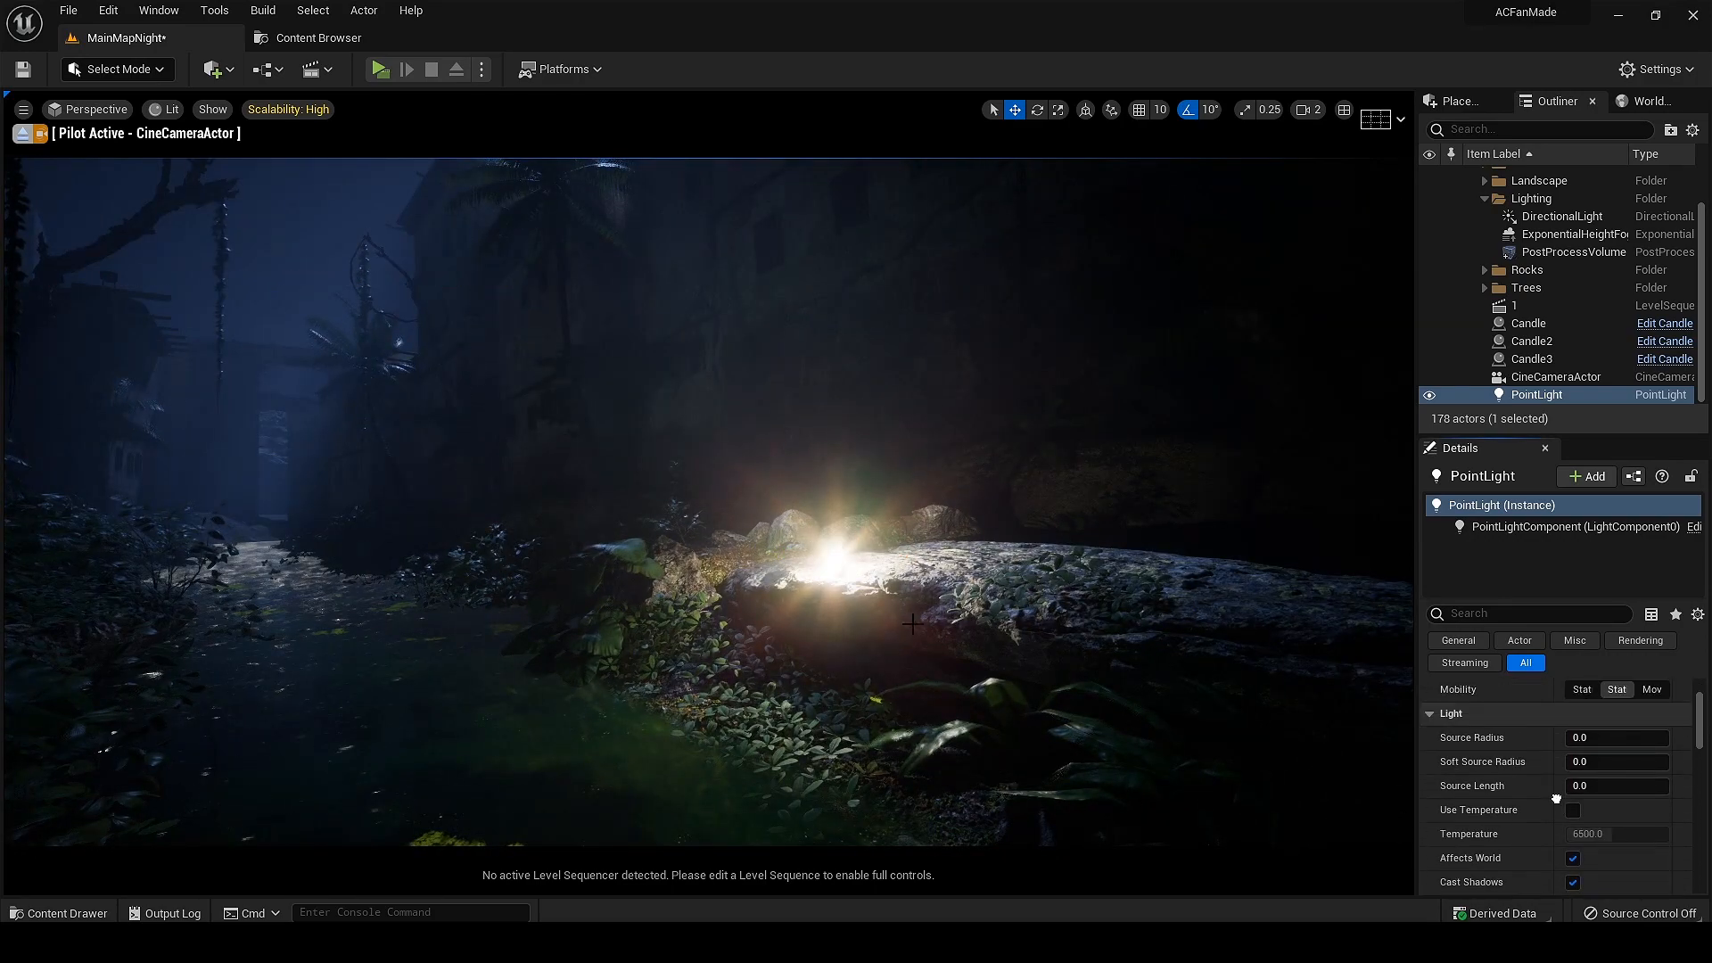
pyautogui.moveTo(955, 652); pyautogui.dragTo(900, 516, button='right')
pyautogui.press('g')
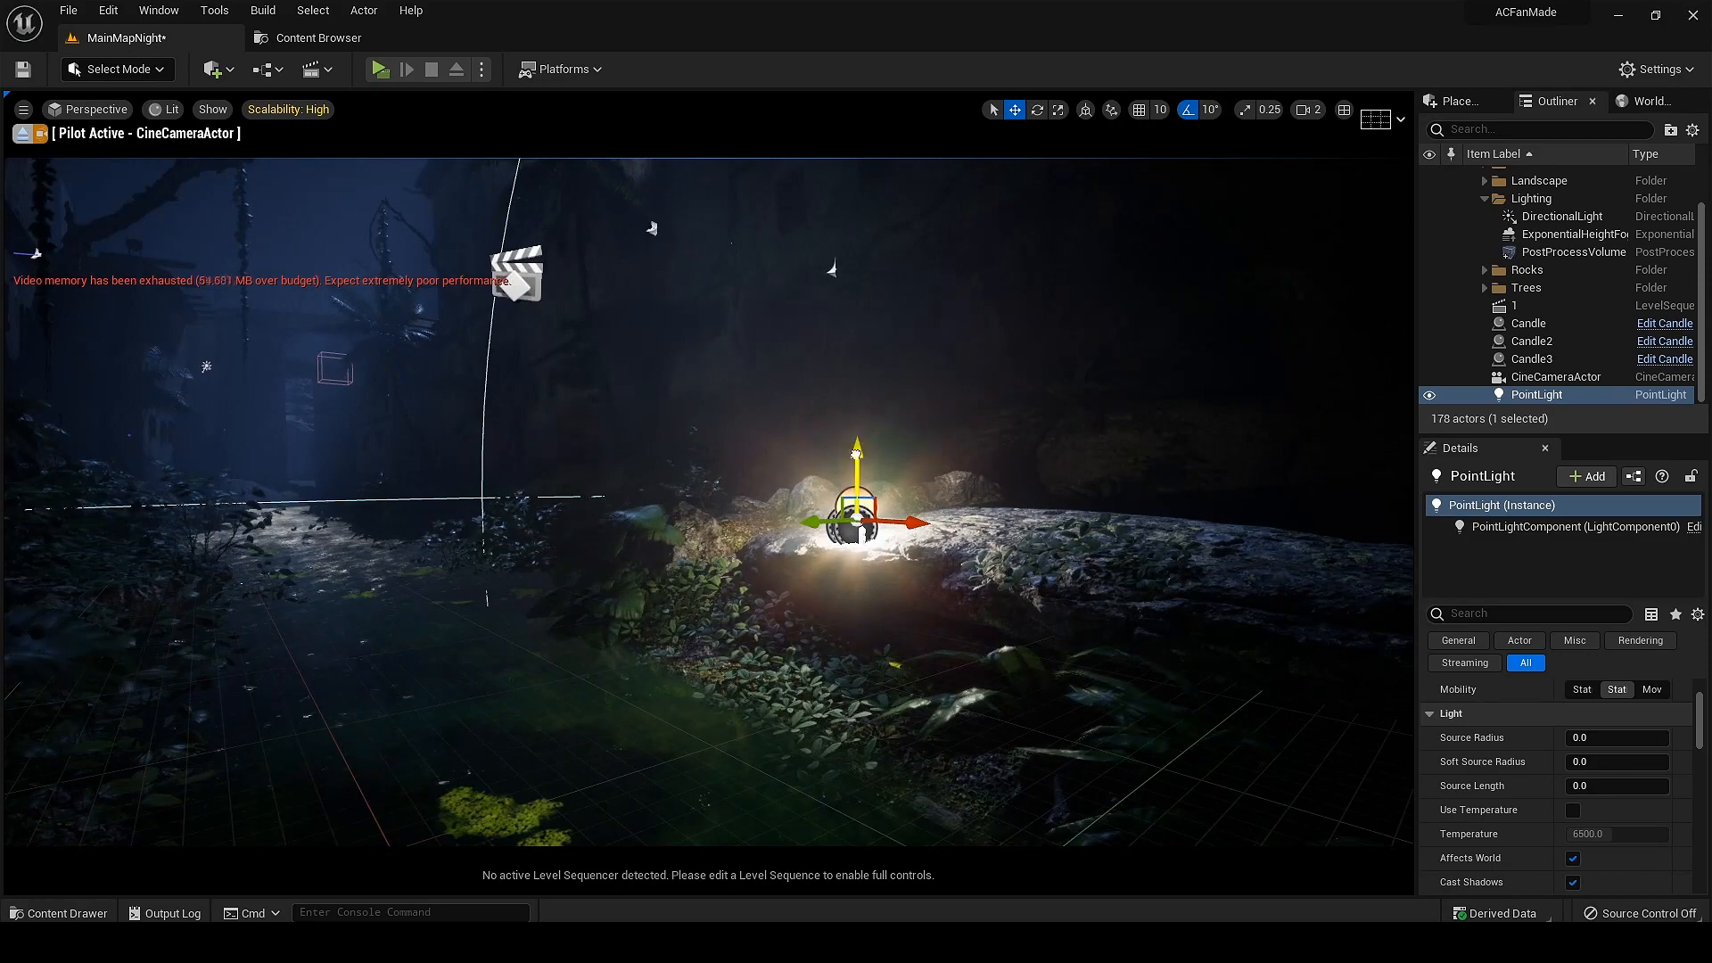
pyautogui.moveTo(856, 455); pyautogui.dragTo(856, 415)
pyautogui.press('w')
pyautogui.moveTo(856, 415); pyautogui.dragTo(901, 432, button='right')
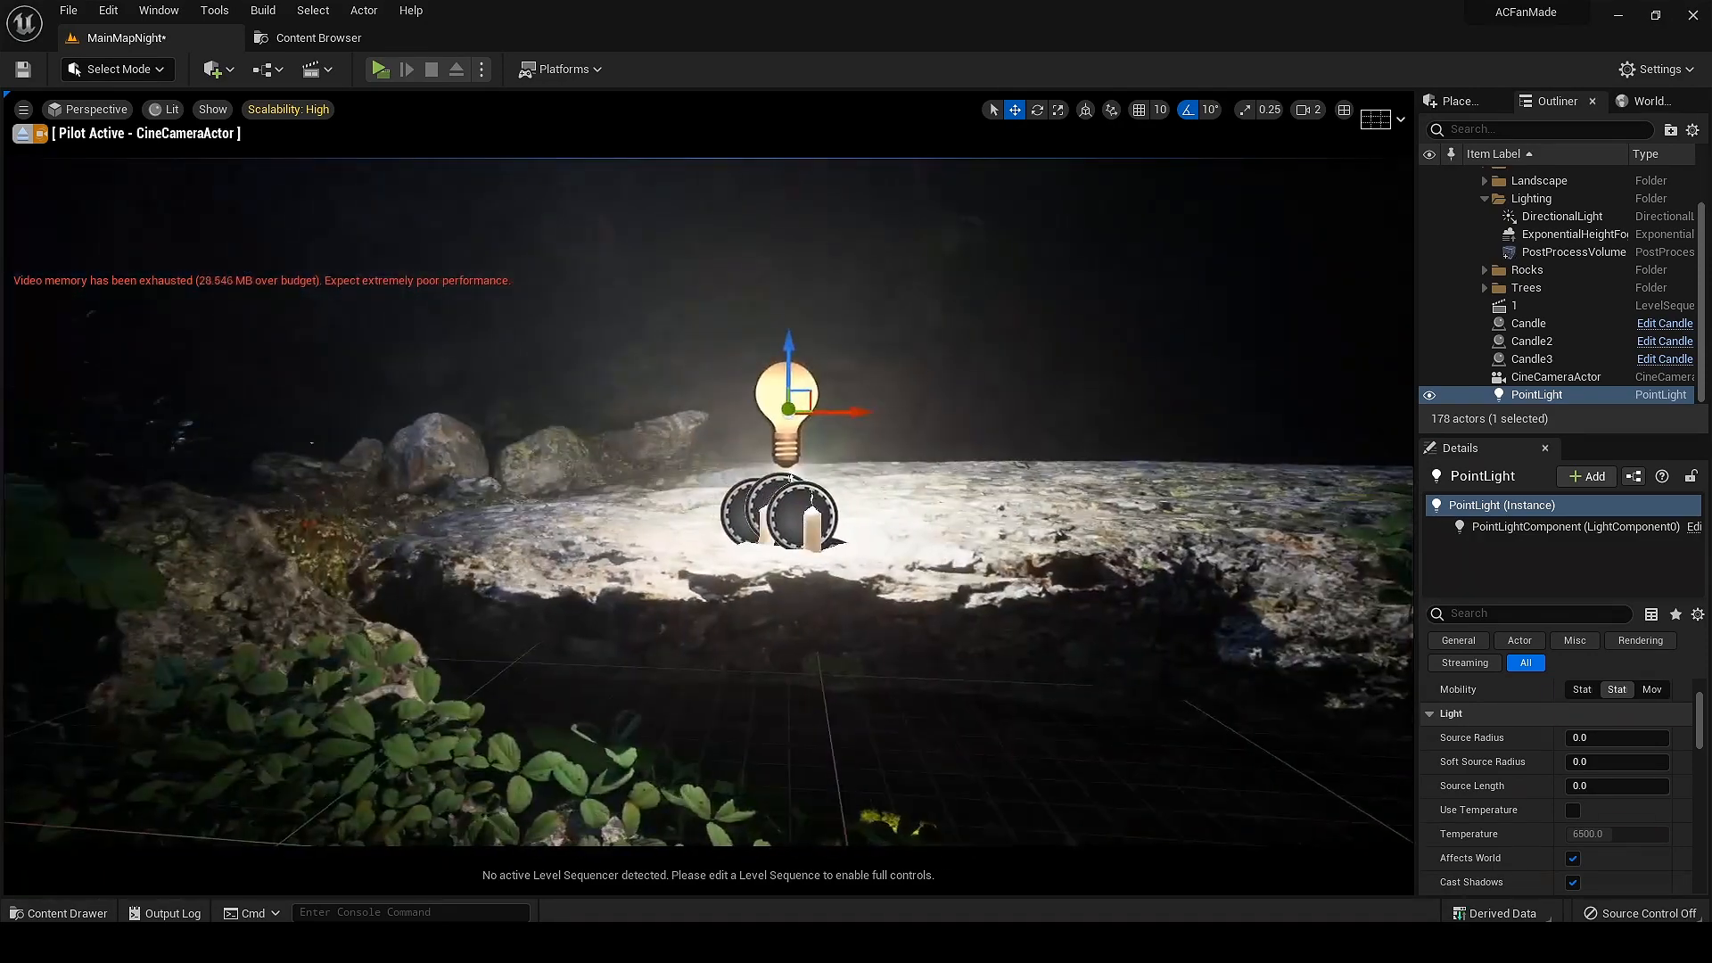
pyautogui.moveTo(790, 355)
pyautogui.mouseDown()
pyautogui.moveTo(795, 382)
pyautogui.moveTo(791, 346)
pyautogui.mouseUp()
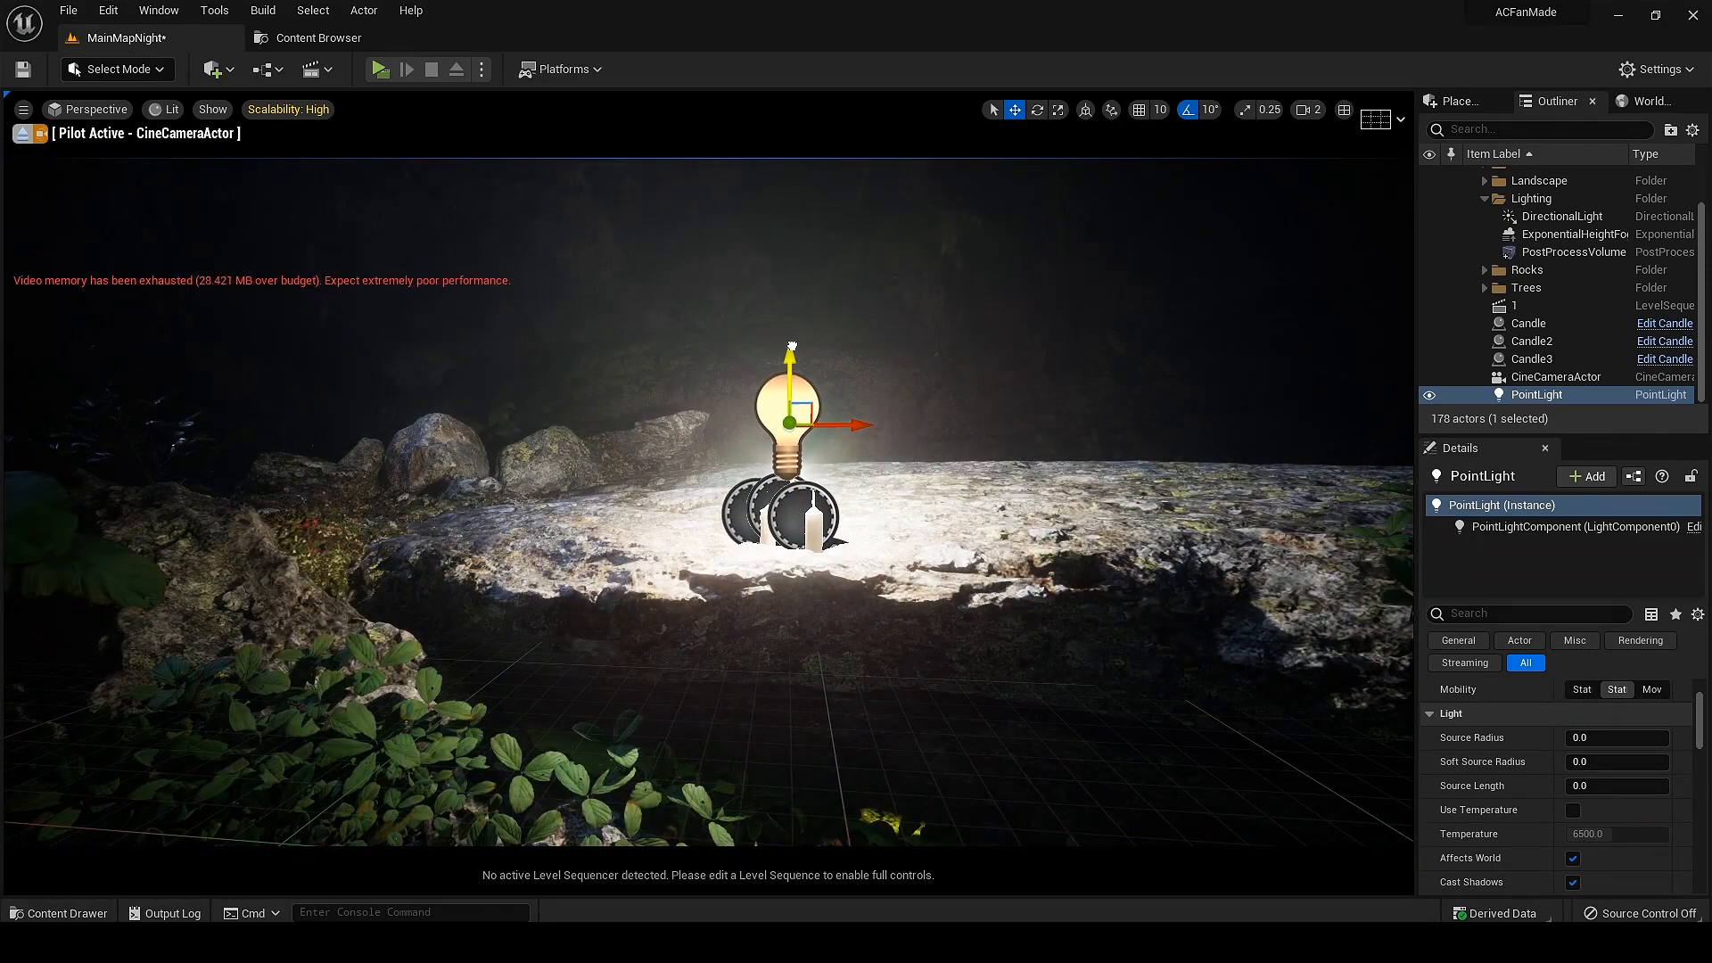
# Step: Enable color temperature on the point light at about 2660 and set its intensity to 3 cd
pyautogui.scroll(-5, 792, 356)
pyautogui.scroll(-3, 1545, 694)
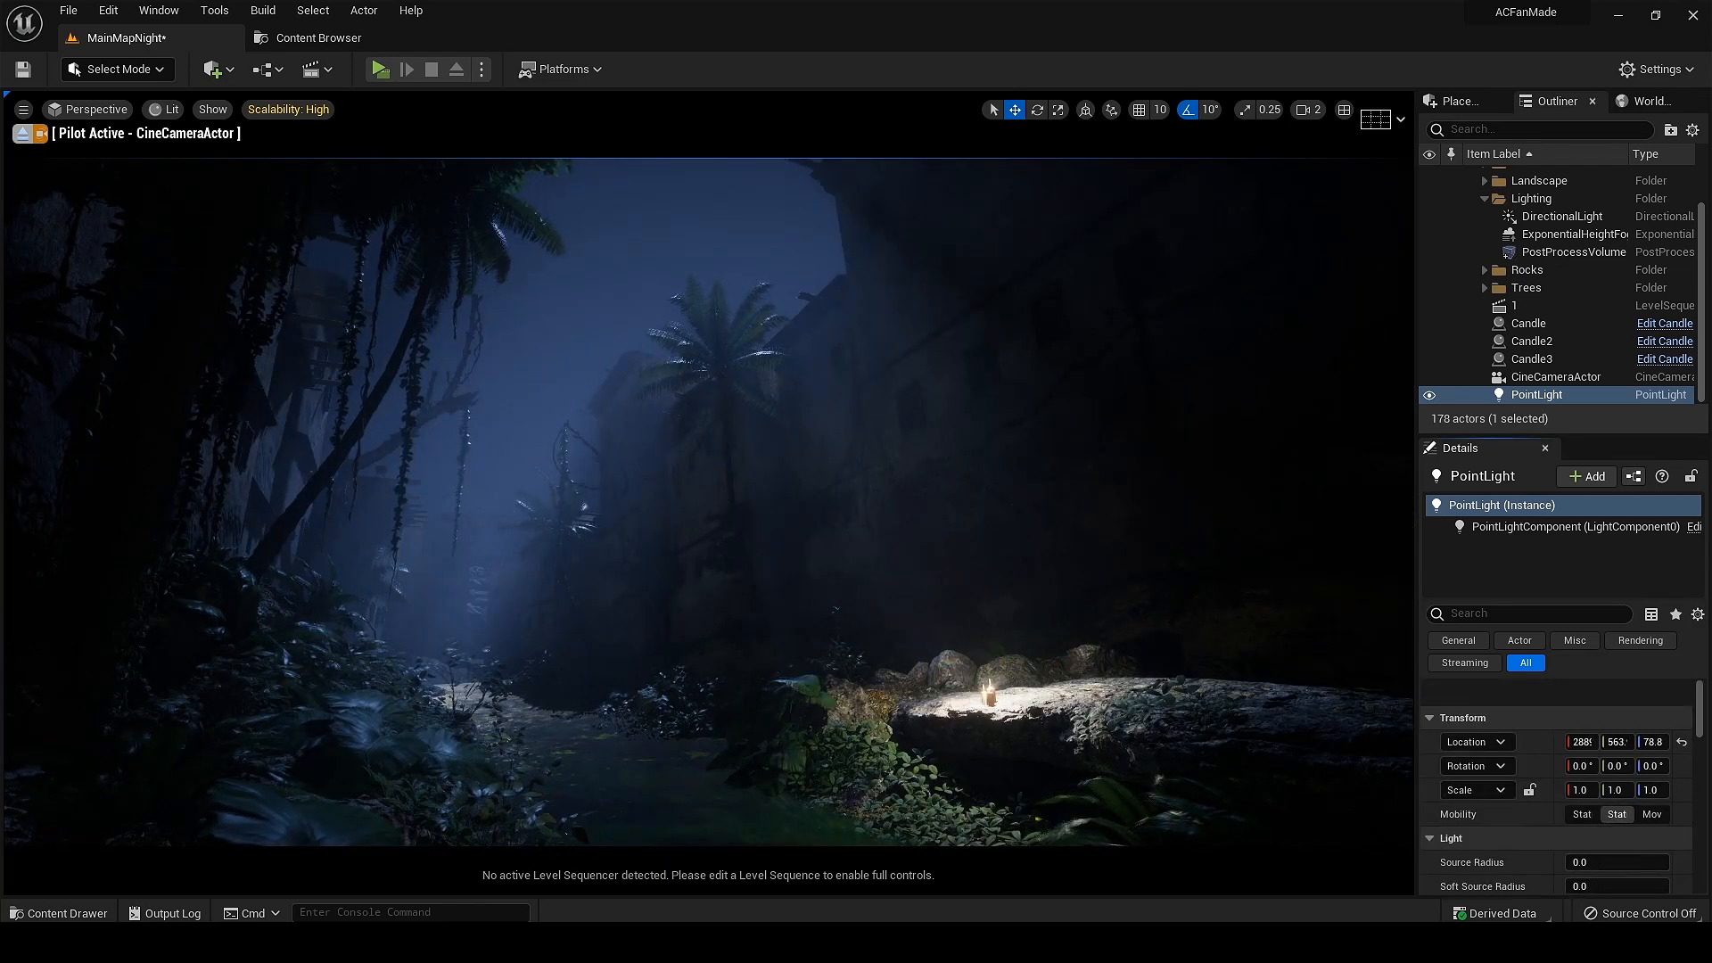
pyautogui.moveTo(1608, 722); pyautogui.dragTo(1570, 721)
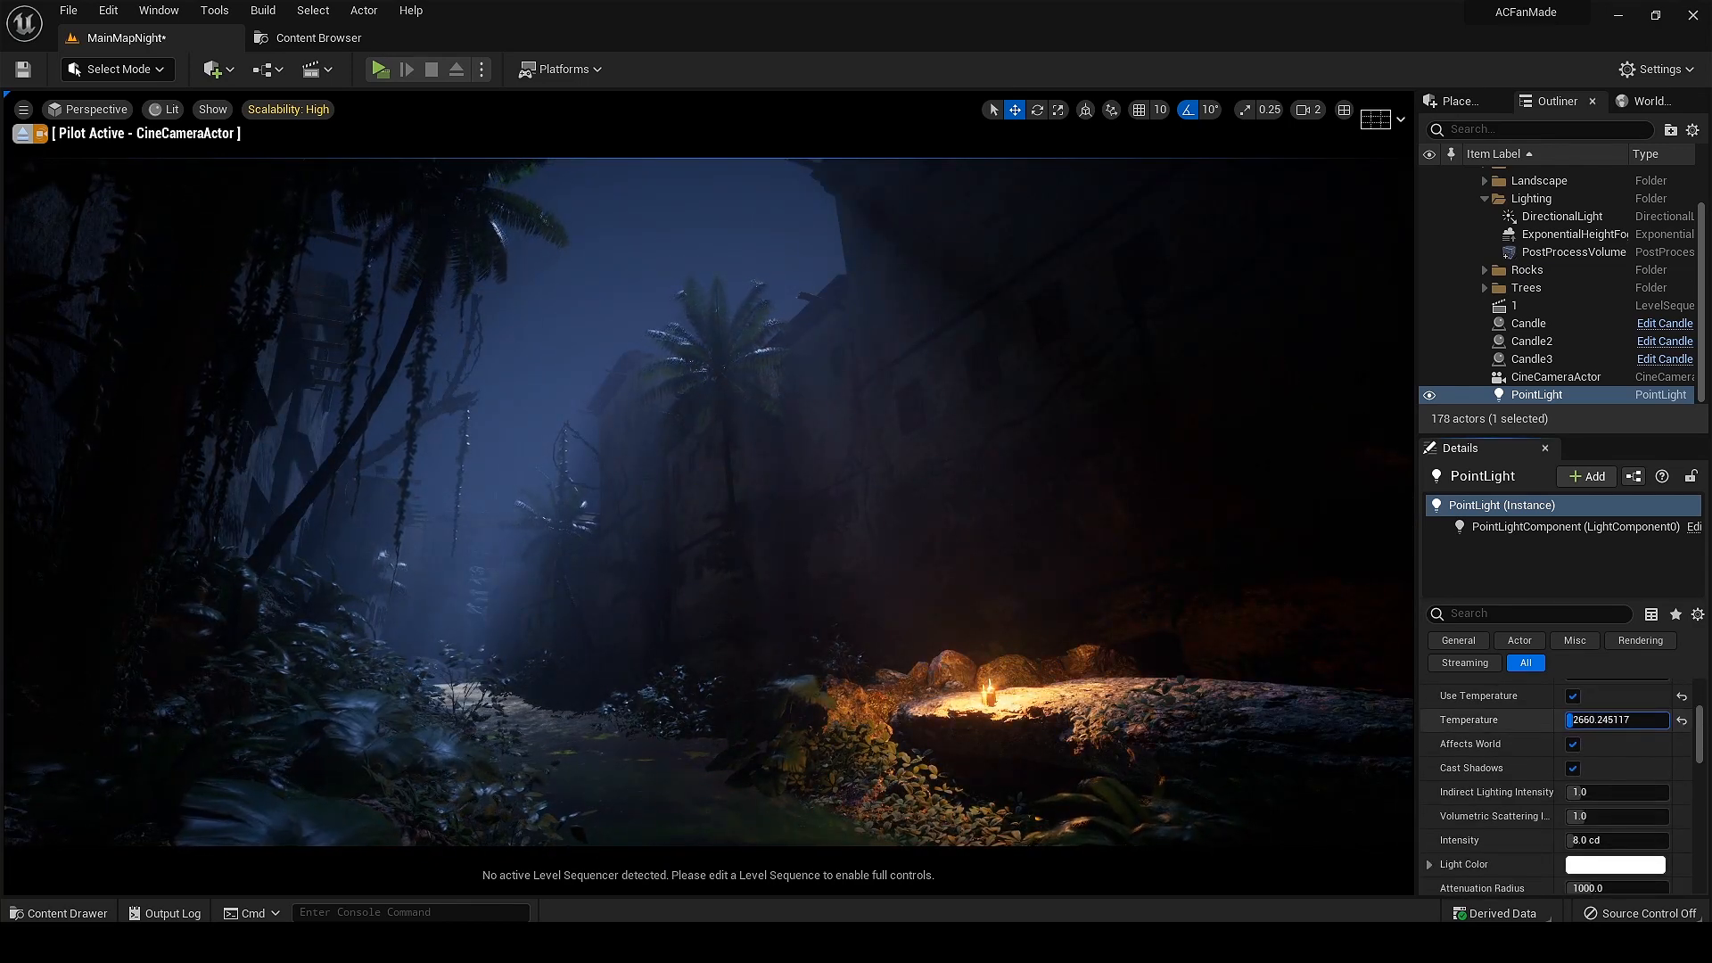
pyautogui.click(1617, 841)
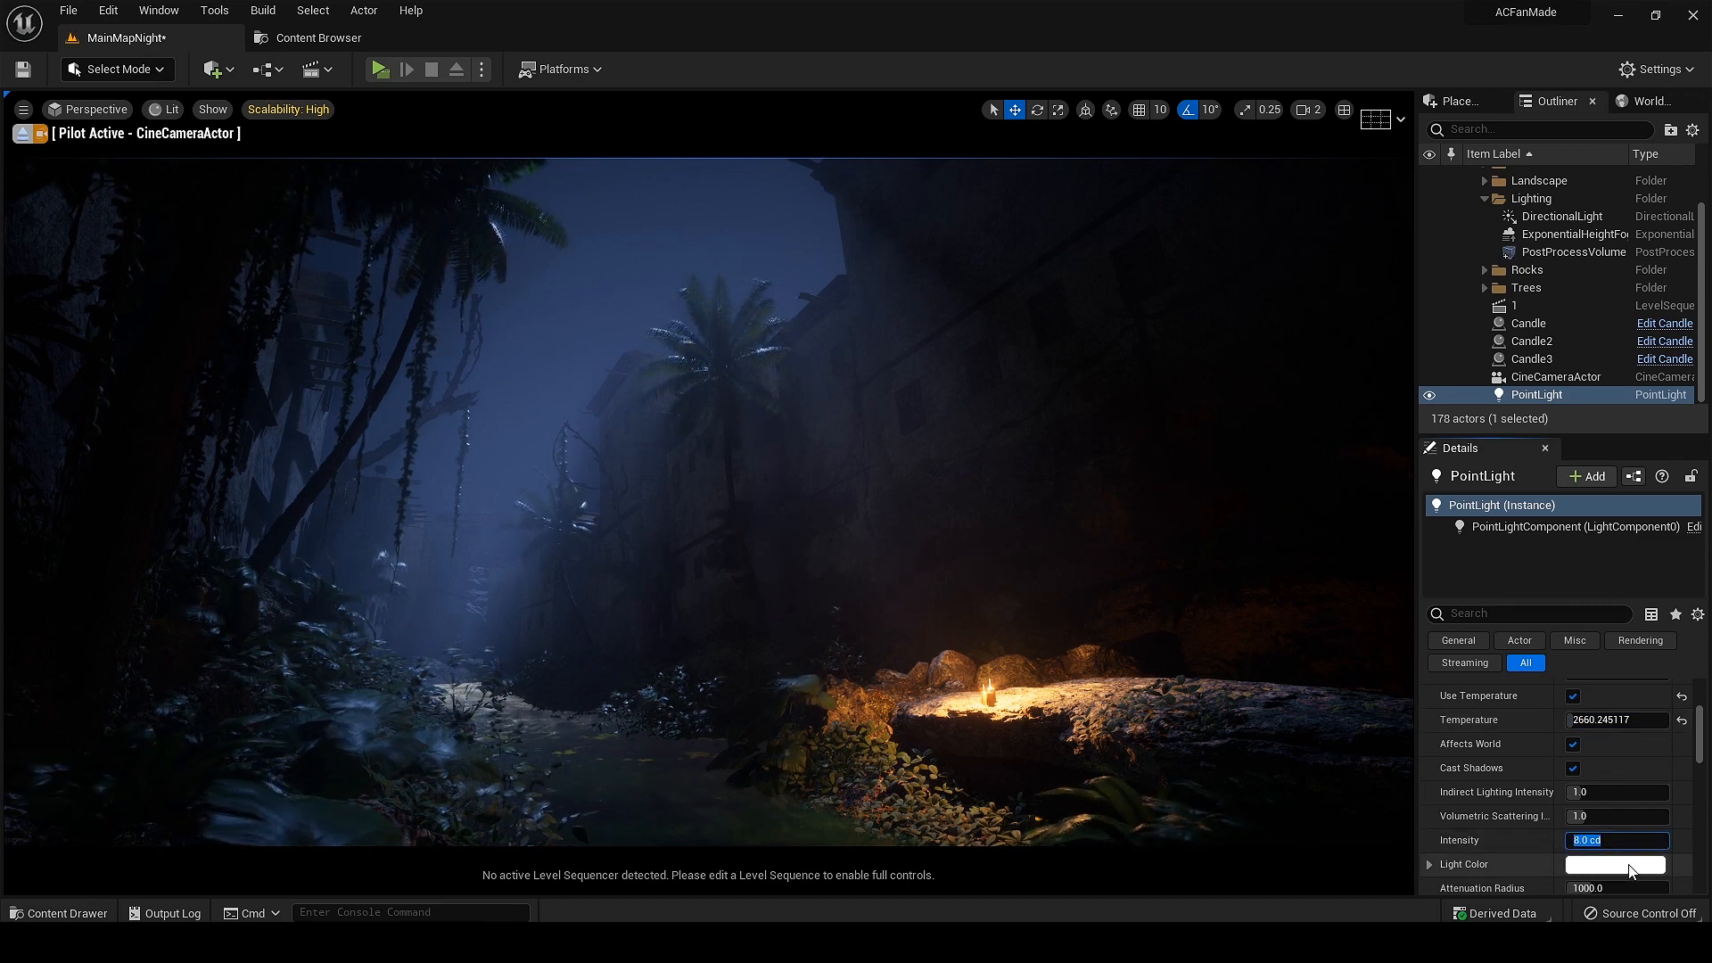
pyautogui.write('2')
pyautogui.press('Return')
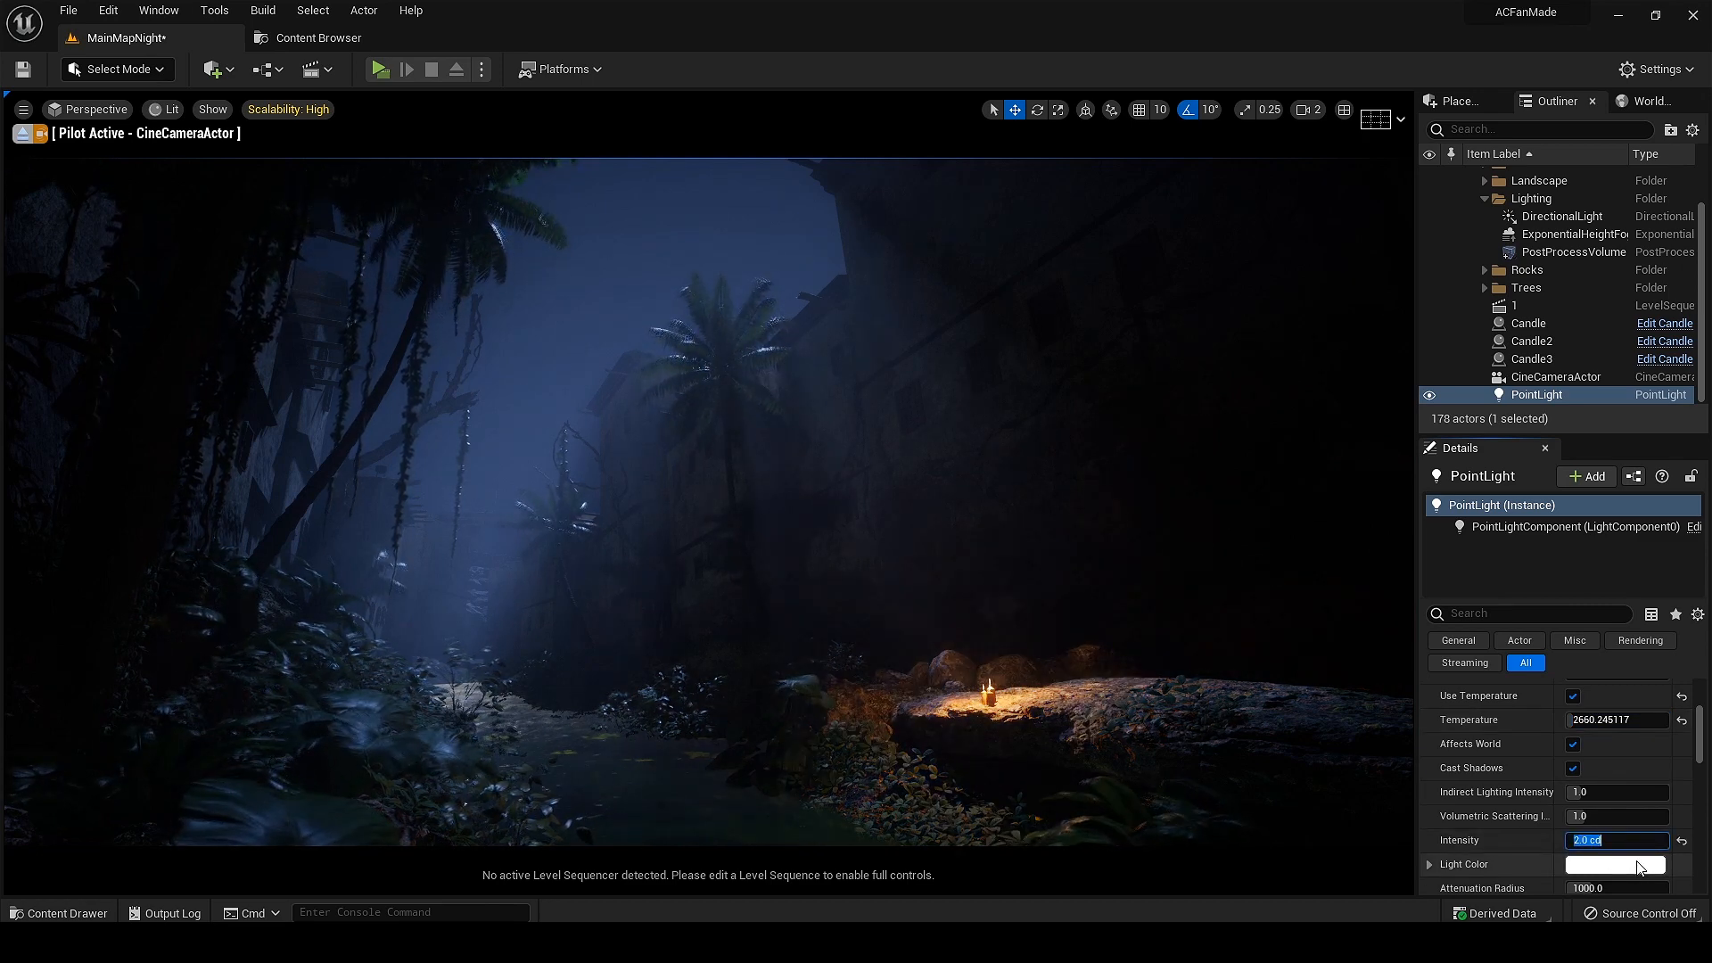
pyautogui.scroll(-1, 1524, 772)
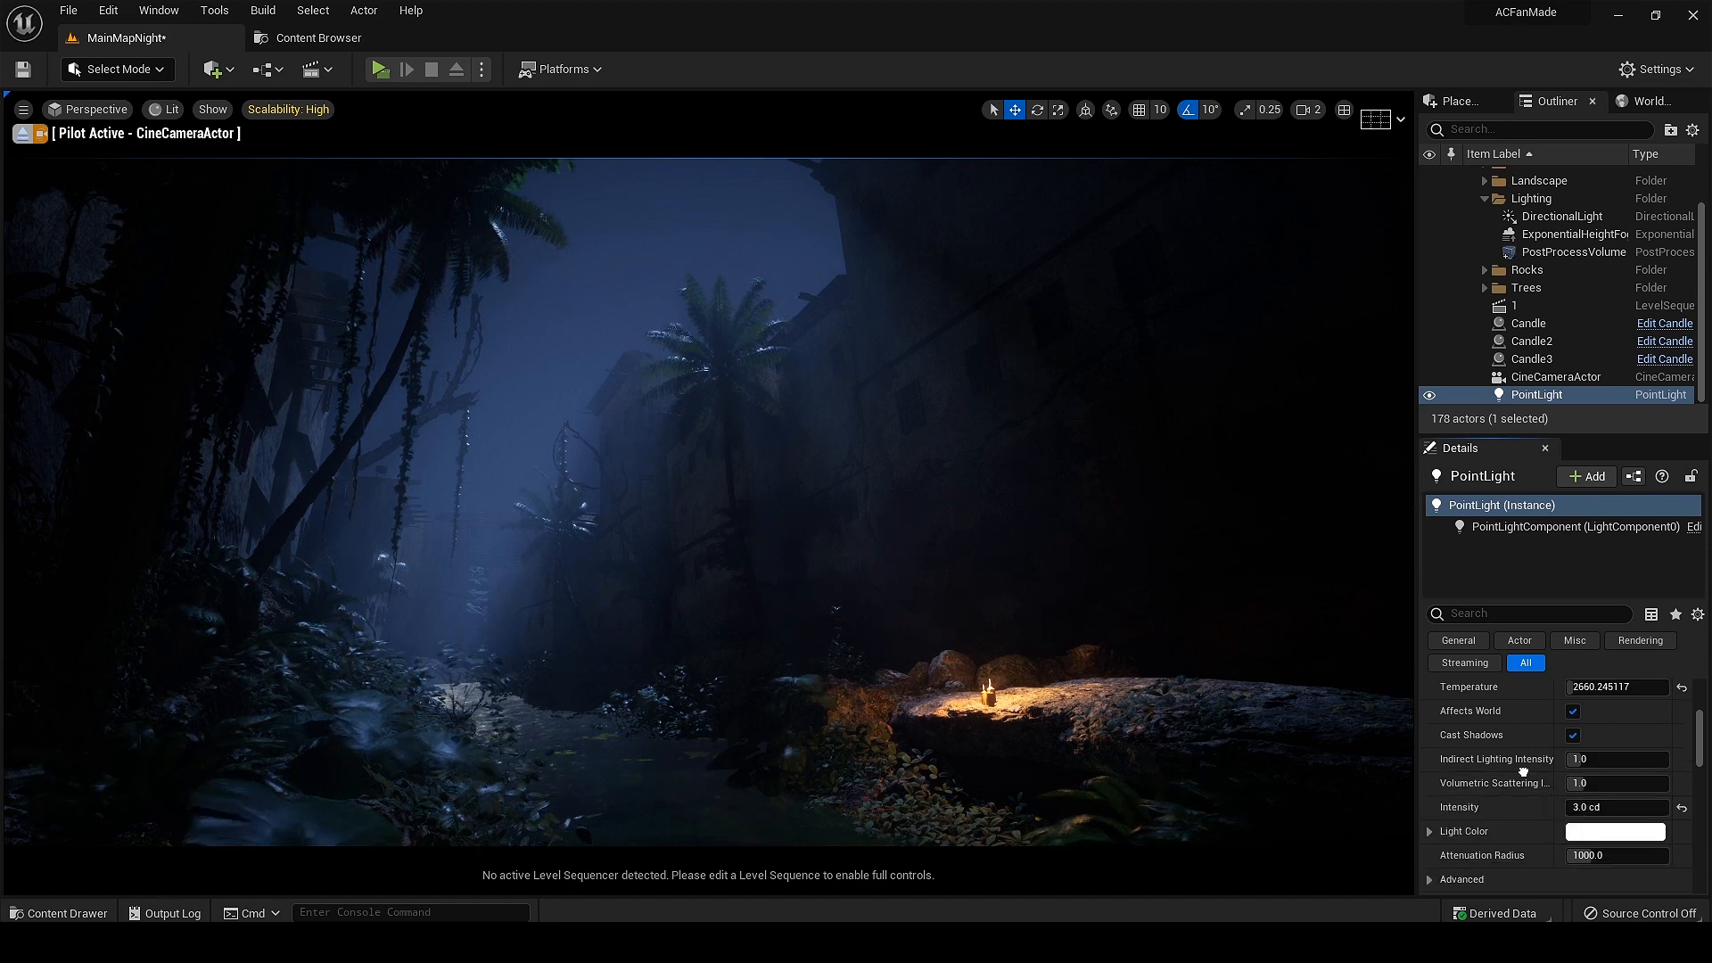
# Step: Increase the point light's attenuation radius and set its indirect lighting intensity to 6
pyautogui.scroll(-3, 1561, 749)
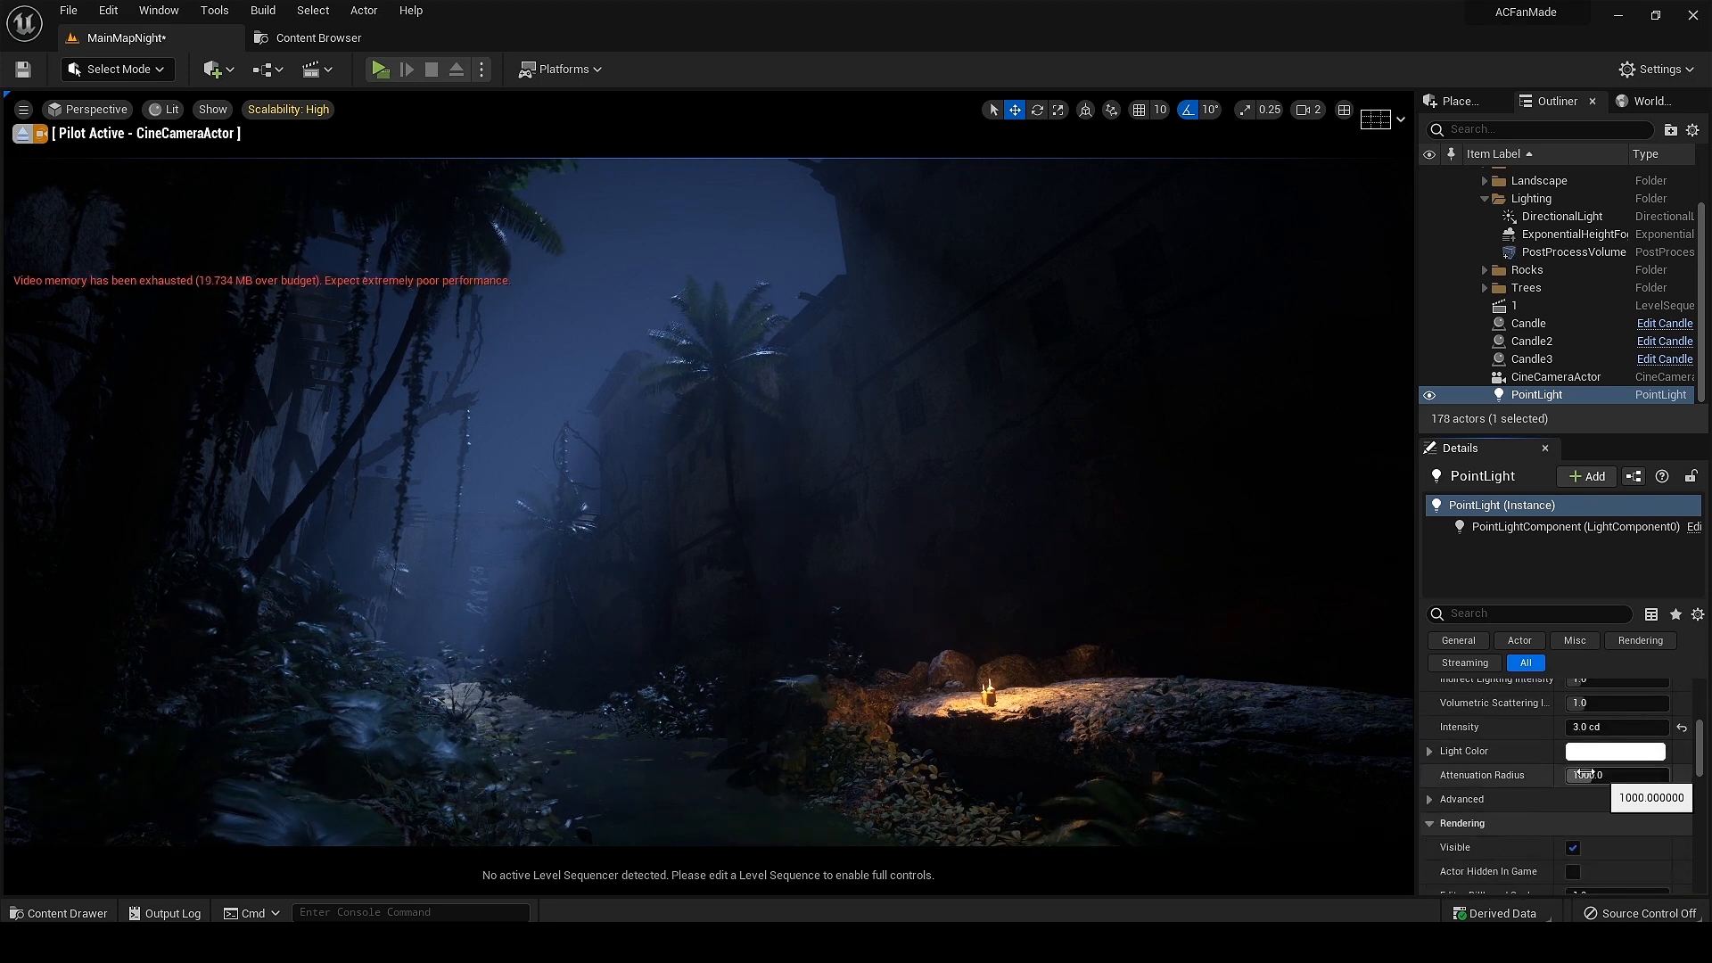
pyautogui.moveTo(1075, 768); pyautogui.dragTo(1076, 773, button='right')
pyautogui.press('g')
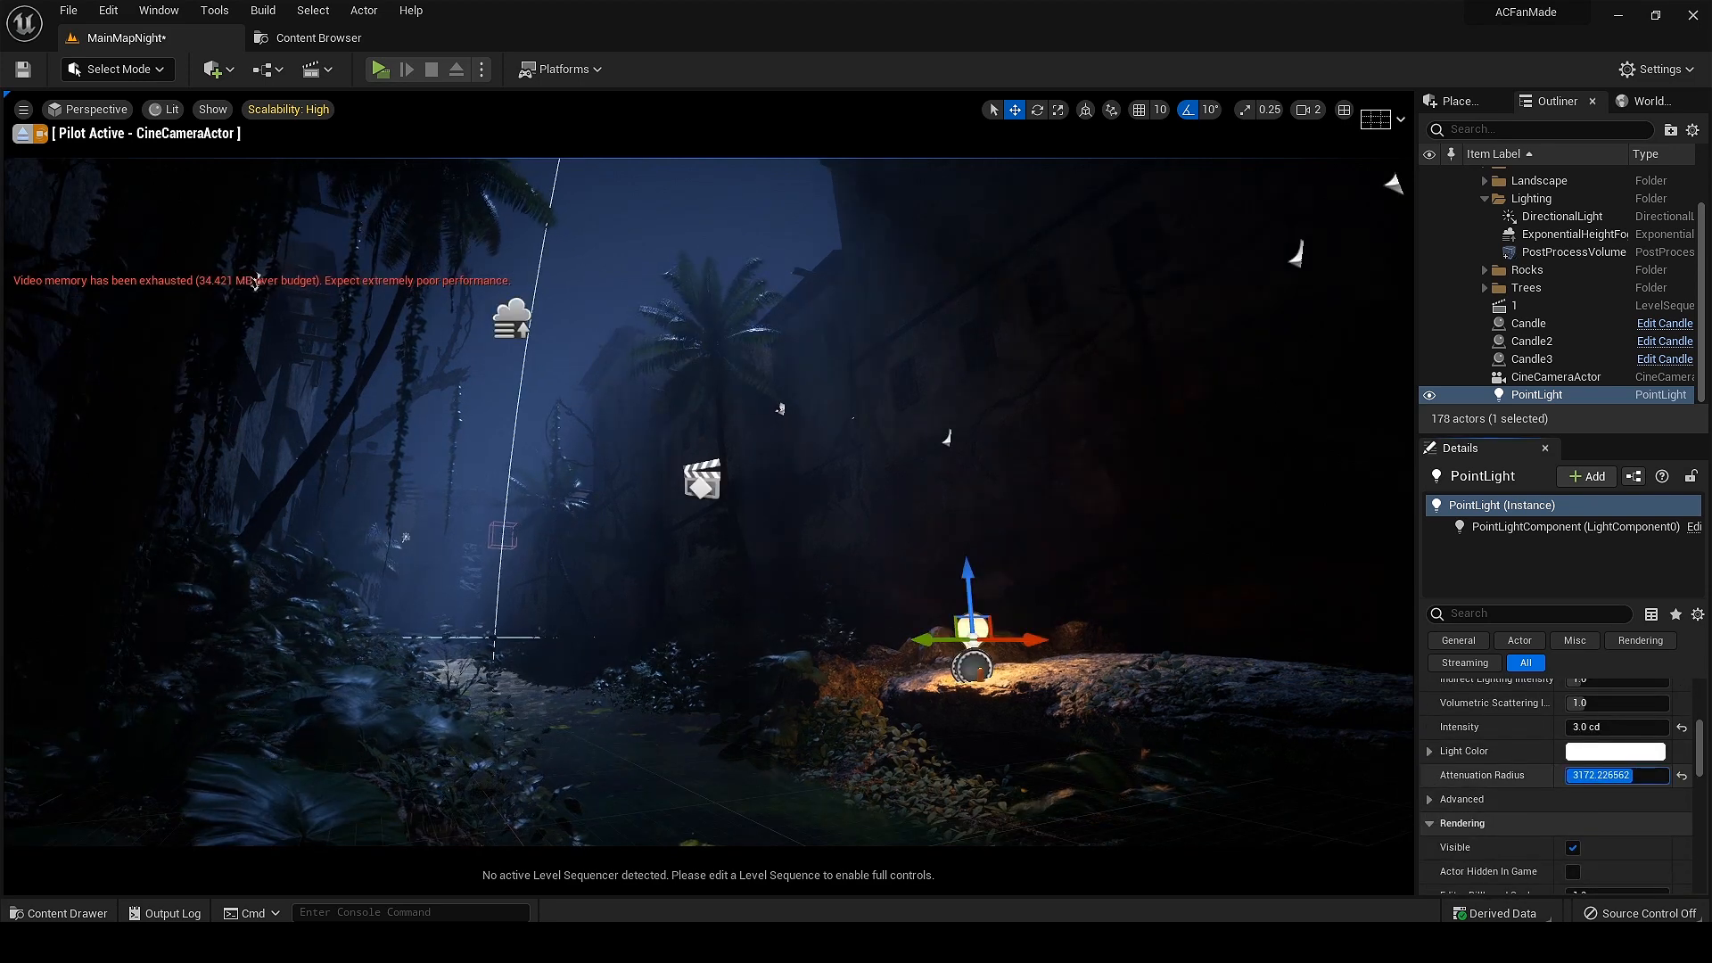
pyautogui.scroll(4, 1530, 854)
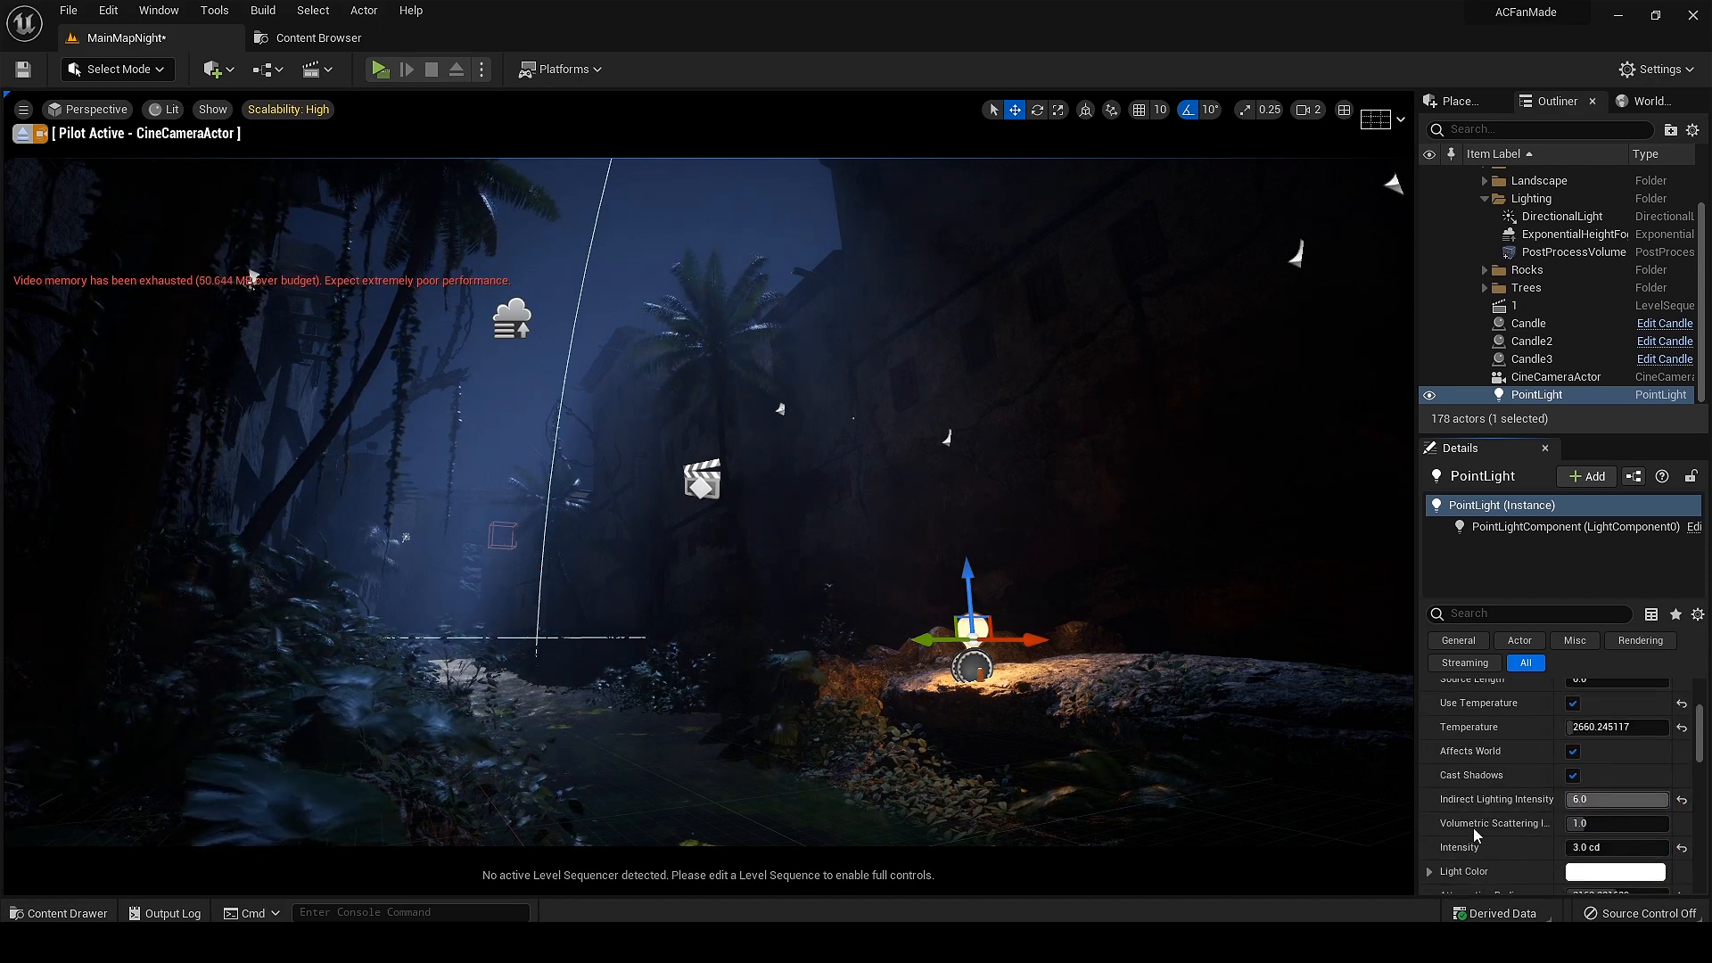
pyautogui.press('Escape')
pyautogui.moveTo(251, 279); pyautogui.dragTo(303, 286, button='right')
pyautogui.press('g')
pyautogui.press('g')
pyautogui.click(885, 457)
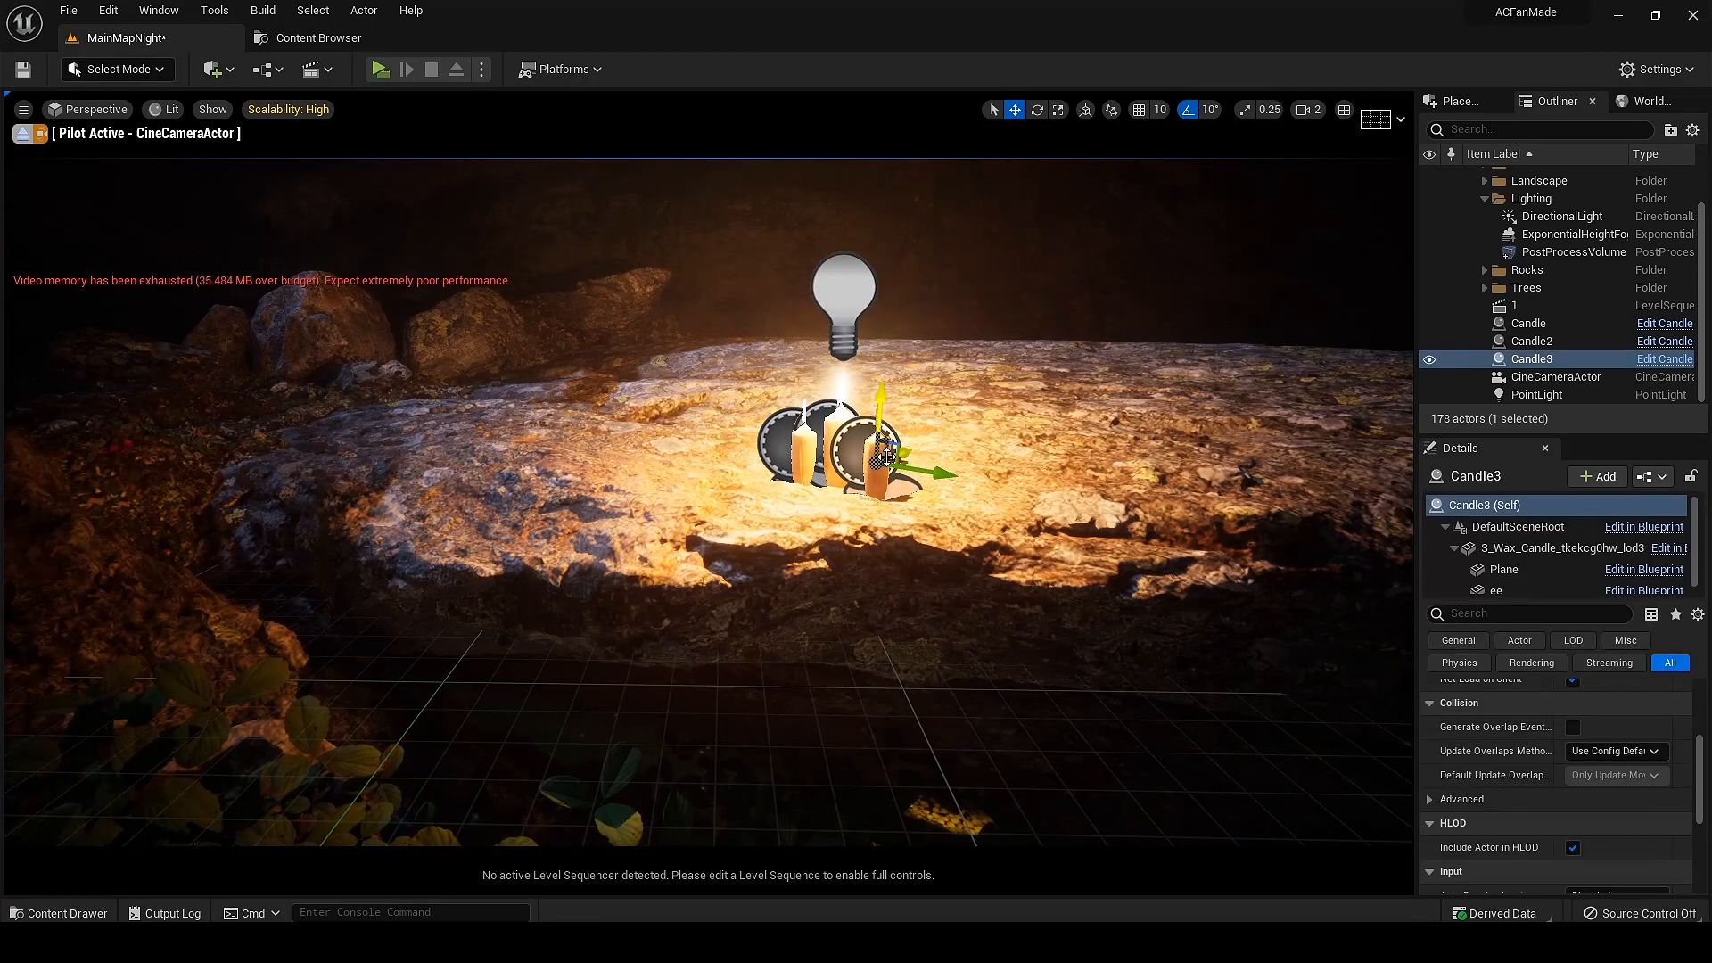
pyautogui.keyDown('ctrl'); pyautogui.click(833, 439); pyautogui.keyUp('ctrl')
pyautogui.keyDown('ctrl'); pyautogui.click(804, 450); pyautogui.keyUp('ctrl')
pyautogui.keyDown('ctrl'); pyautogui.click(847, 287); pyautogui.keyUp('ctrl')
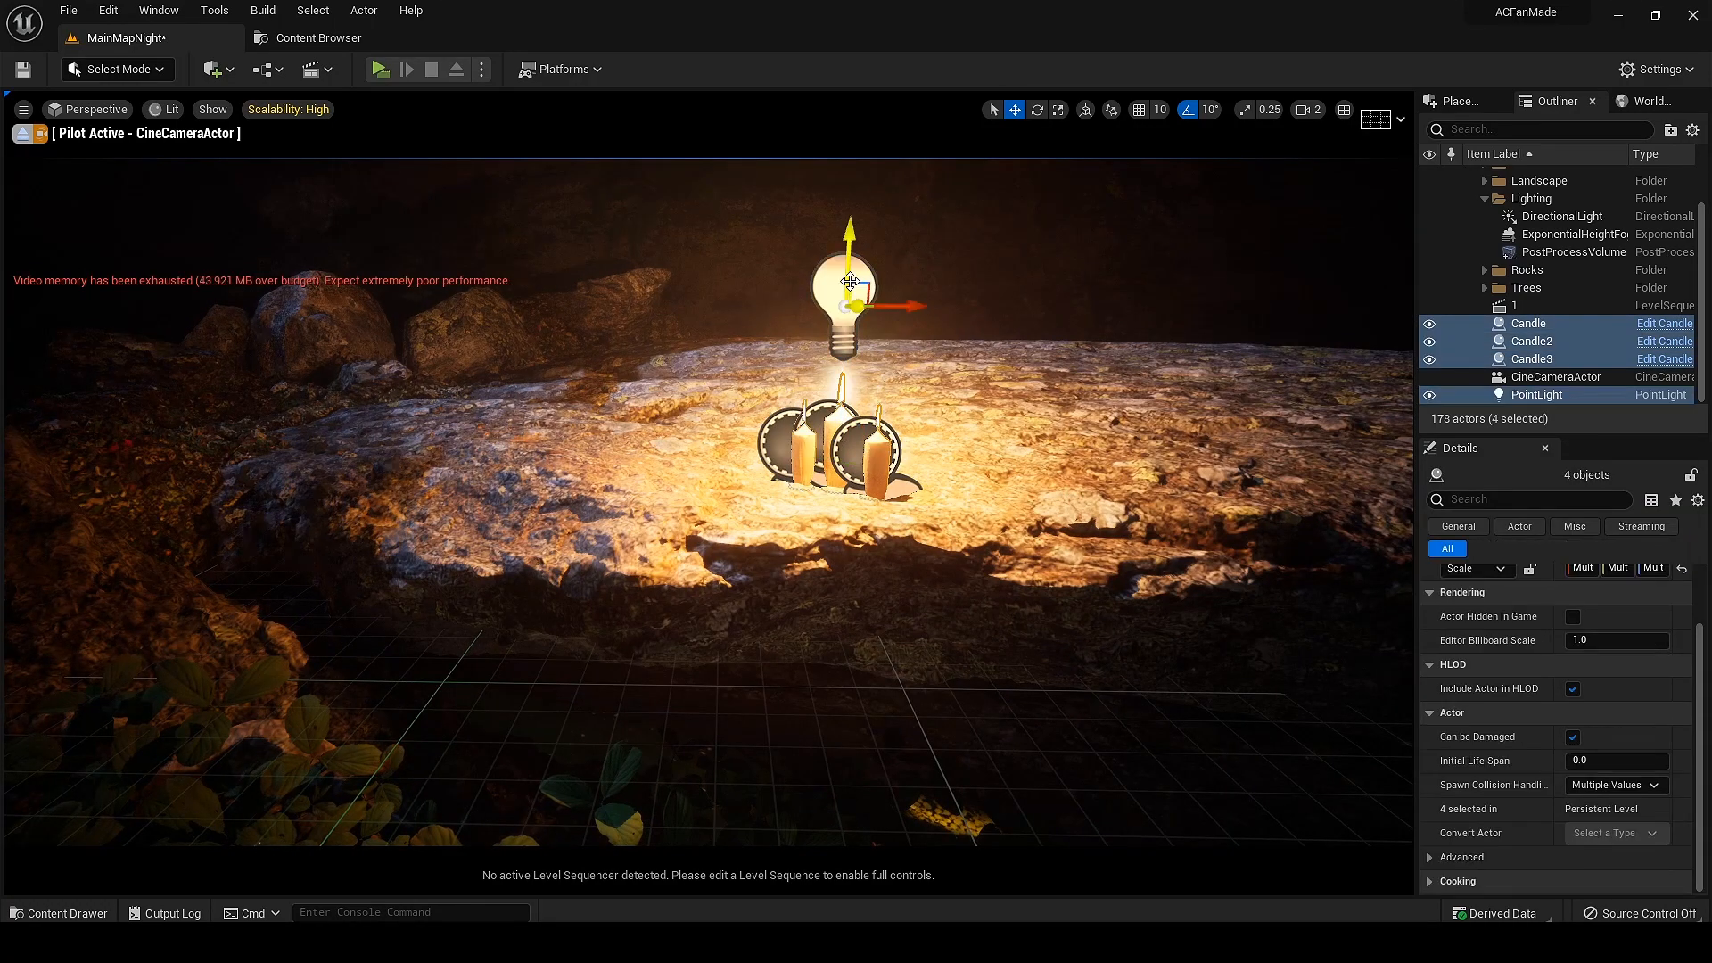
pyautogui.moveTo(1162, 510); pyautogui.dragTo(1162, 510, button='right')
# Step: Set the mobility of the point light above the candles to Movable
pyautogui.click(1225, 517)
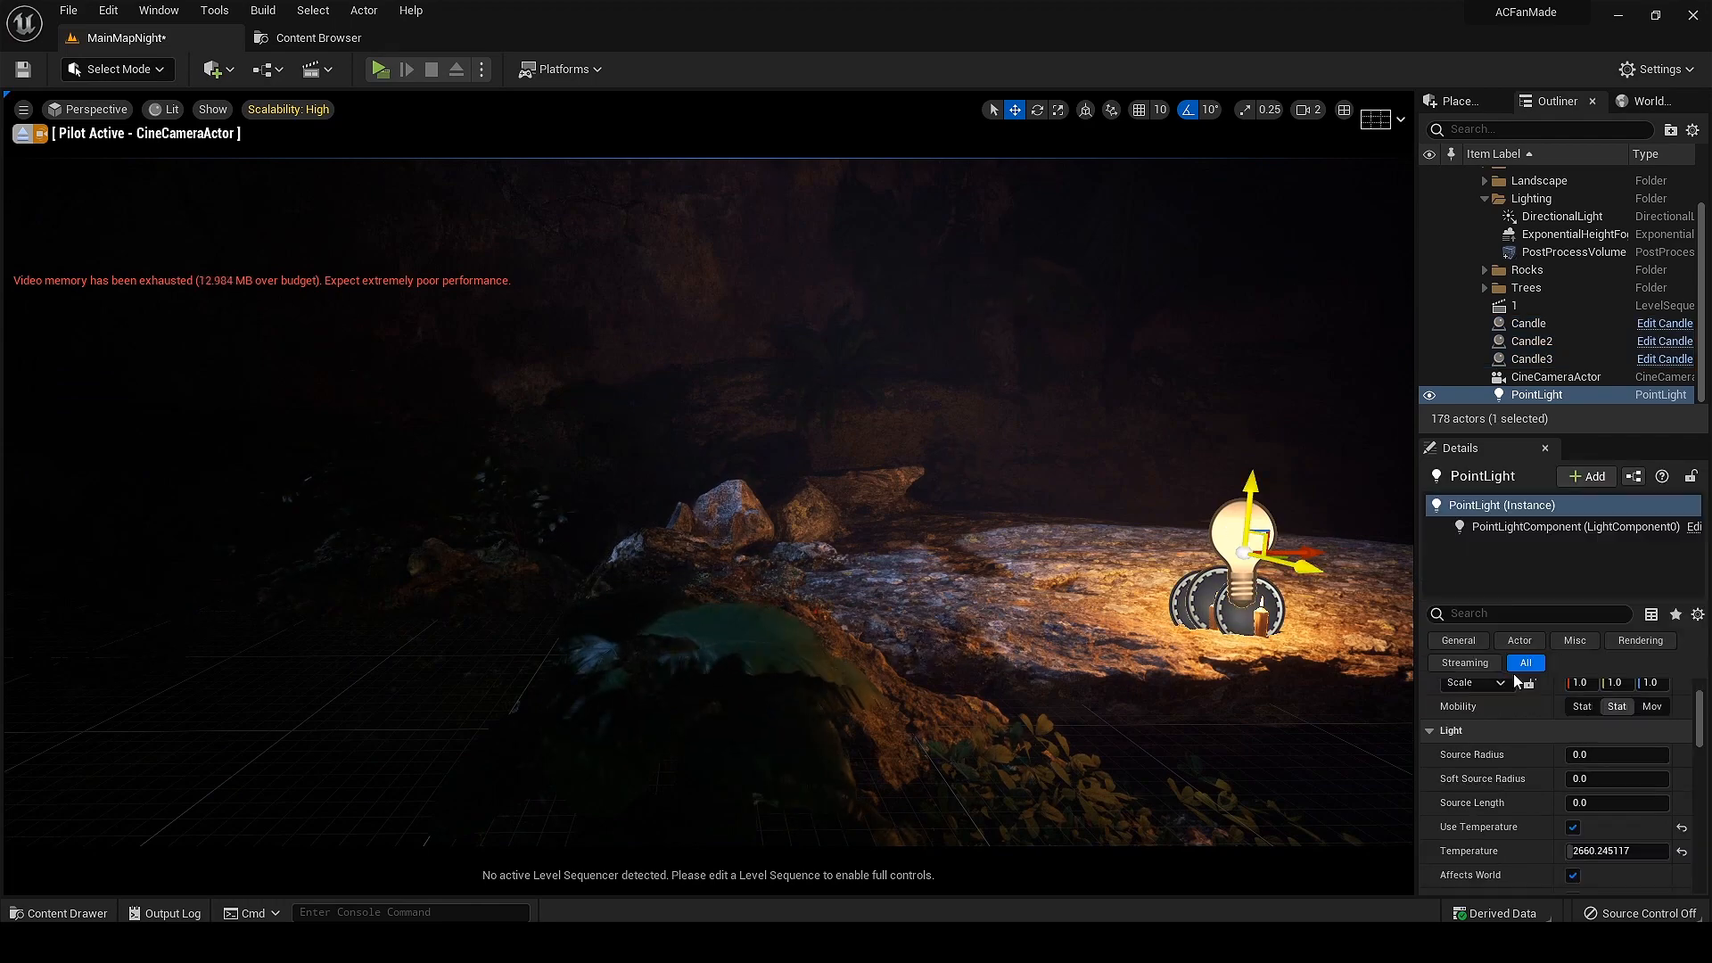
pyautogui.scroll(5, 1587, 803)
pyautogui.moveTo(1249, 658); pyautogui.dragTo(1250, 658, button='right')
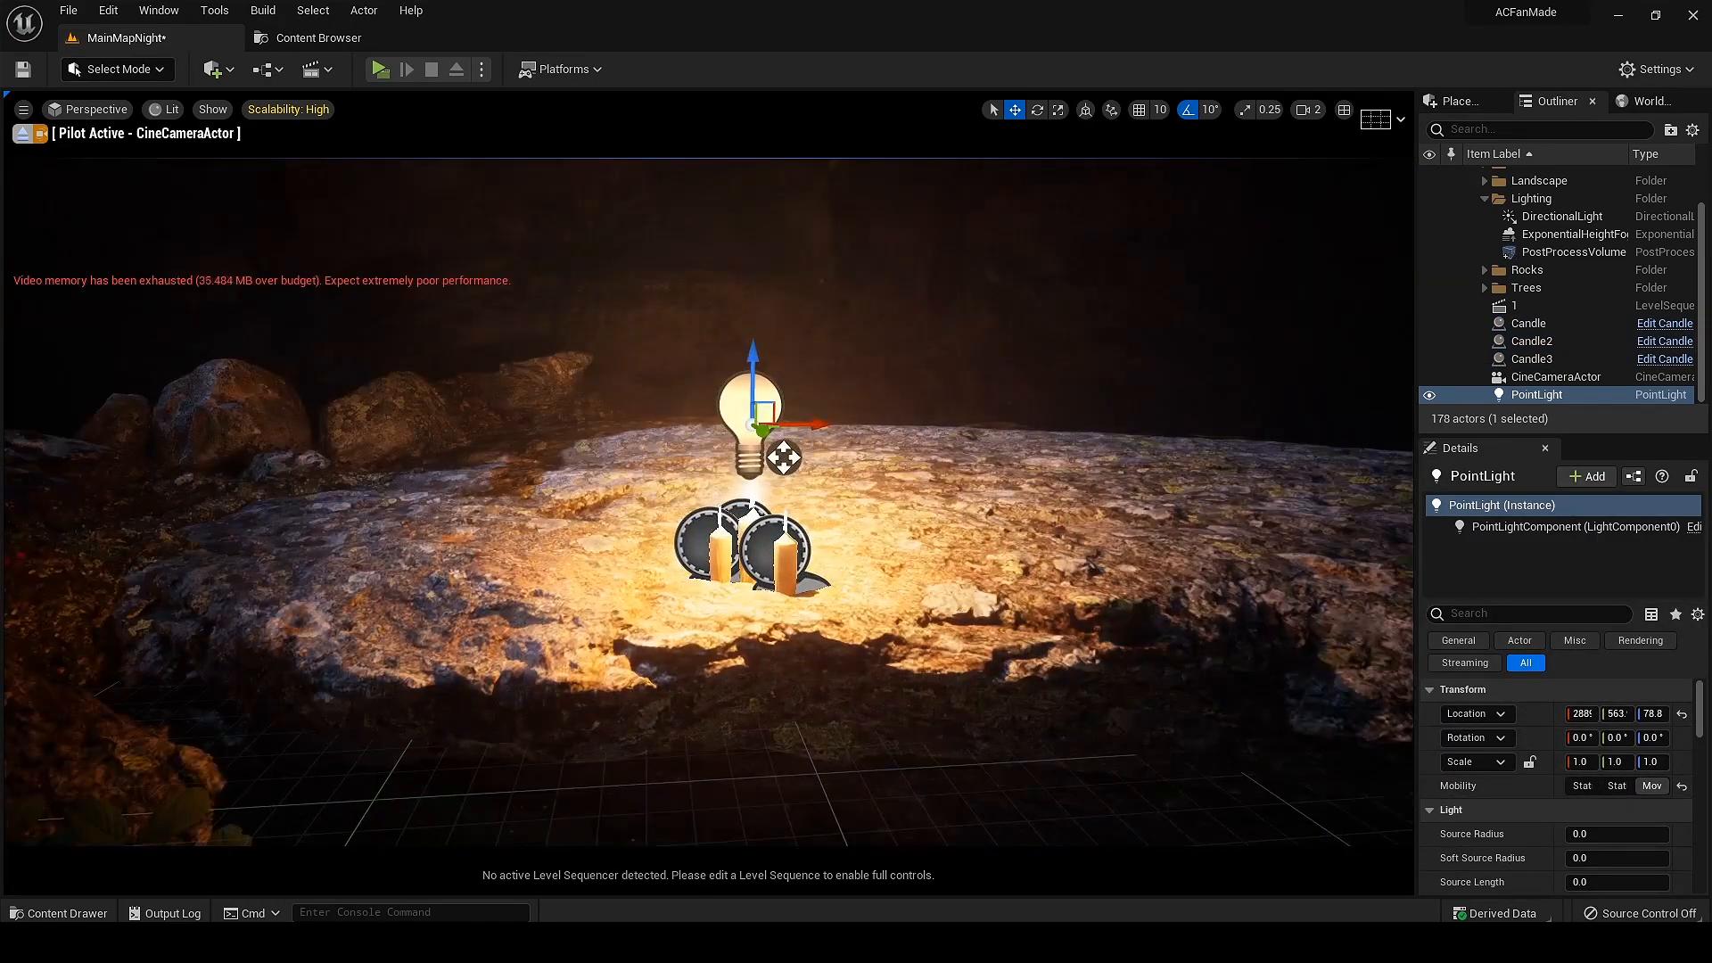
# Step: Duplicate the three candles together with their point light and place the copies on the leafy ground away from the rock
pyautogui.click(785, 564)
pyautogui.keyDown('ctrl'); pyautogui.click(751, 521); pyautogui.keyUp('ctrl')
pyautogui.keyDown('ctrl'); pyautogui.click(716, 555); pyautogui.keyUp('ctrl')
pyautogui.keyDown('ctrl'); pyautogui.click(749, 397); pyautogui.keyUp('ctrl')
pyautogui.moveTo(749, 397); pyautogui.dragTo(746, 398, button='right')
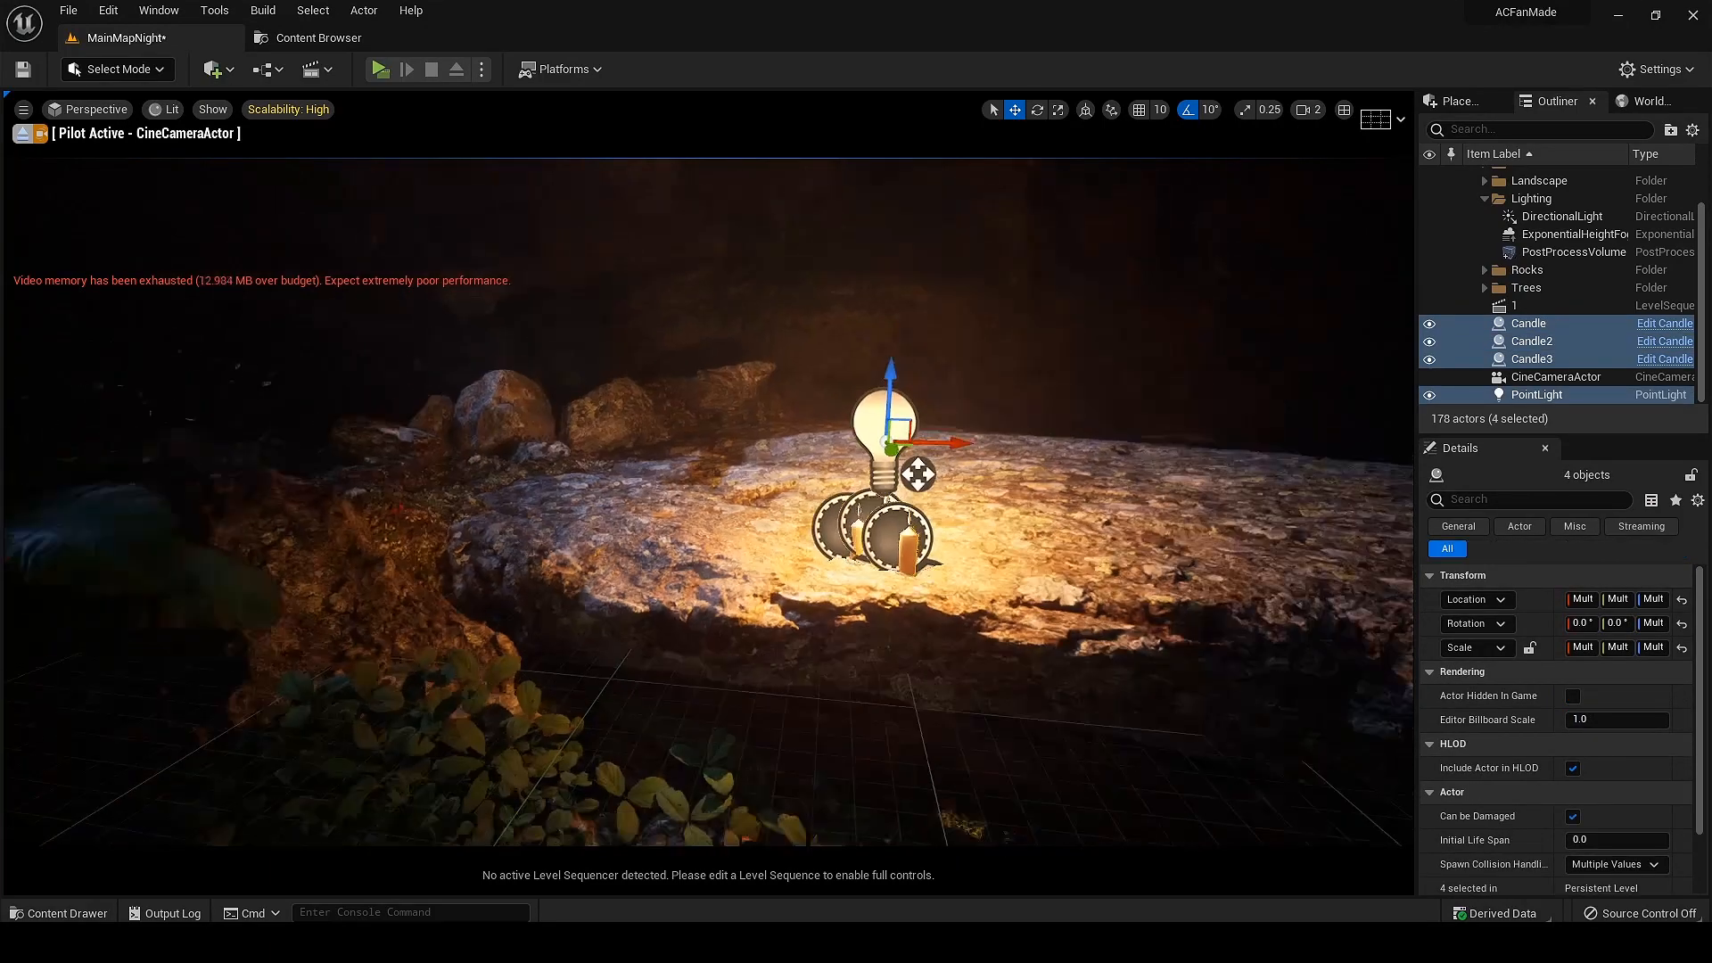
pyautogui.moveTo(917, 474); pyautogui.dragTo(913, 475, button='right')
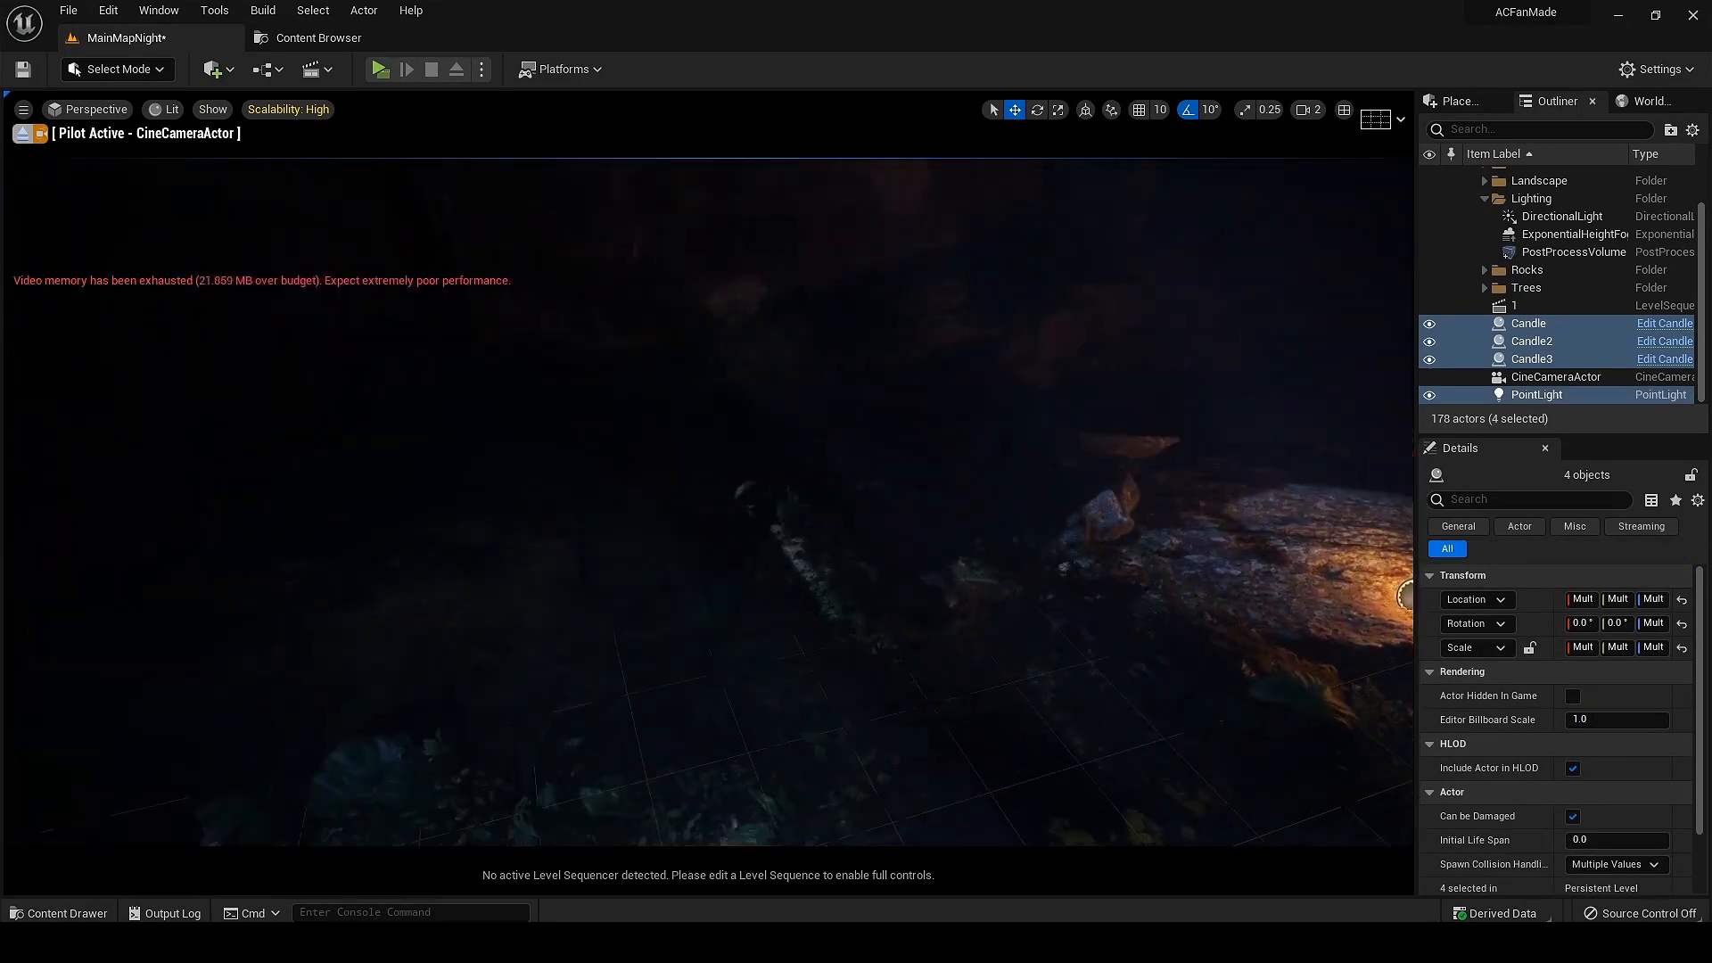
pyautogui.moveTo(1040, 607); pyautogui.dragTo(1040, 607, button='right')
pyautogui.keyDown('alt'); pyautogui.moveTo(1147, 530); pyautogui.dragTo(438, 482); pyautogui.keyUp('alt')
pyautogui.press('f')
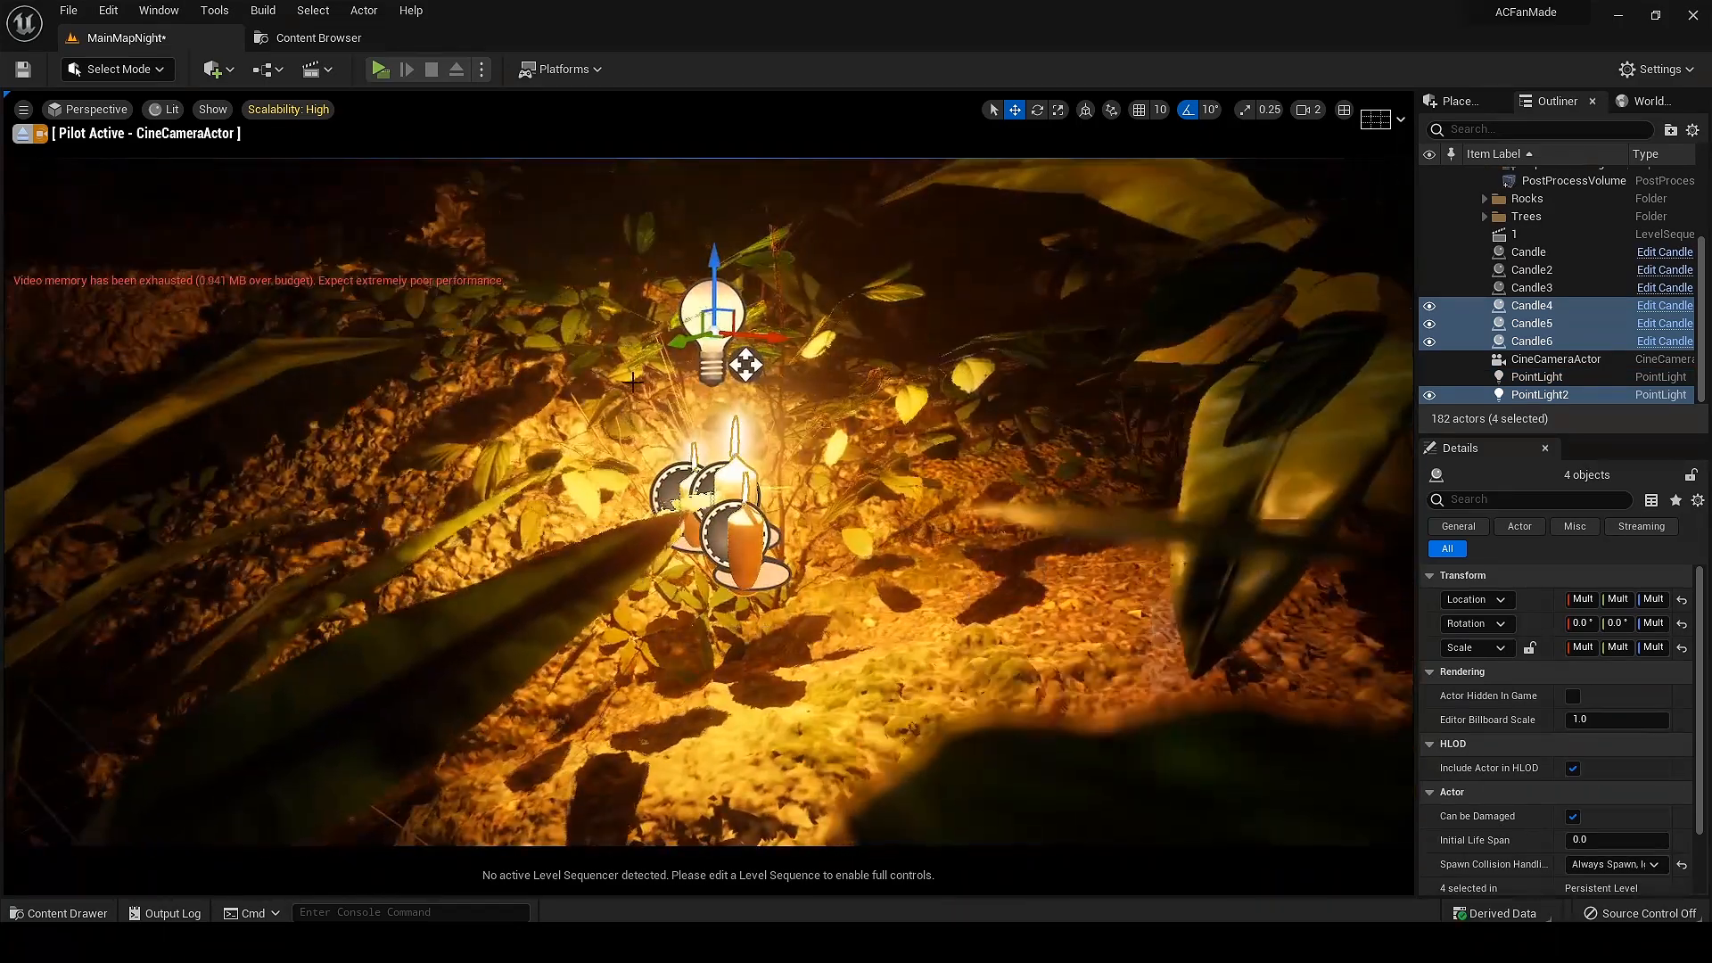
pyautogui.moveTo(714, 298); pyautogui.dragTo(799, 579)
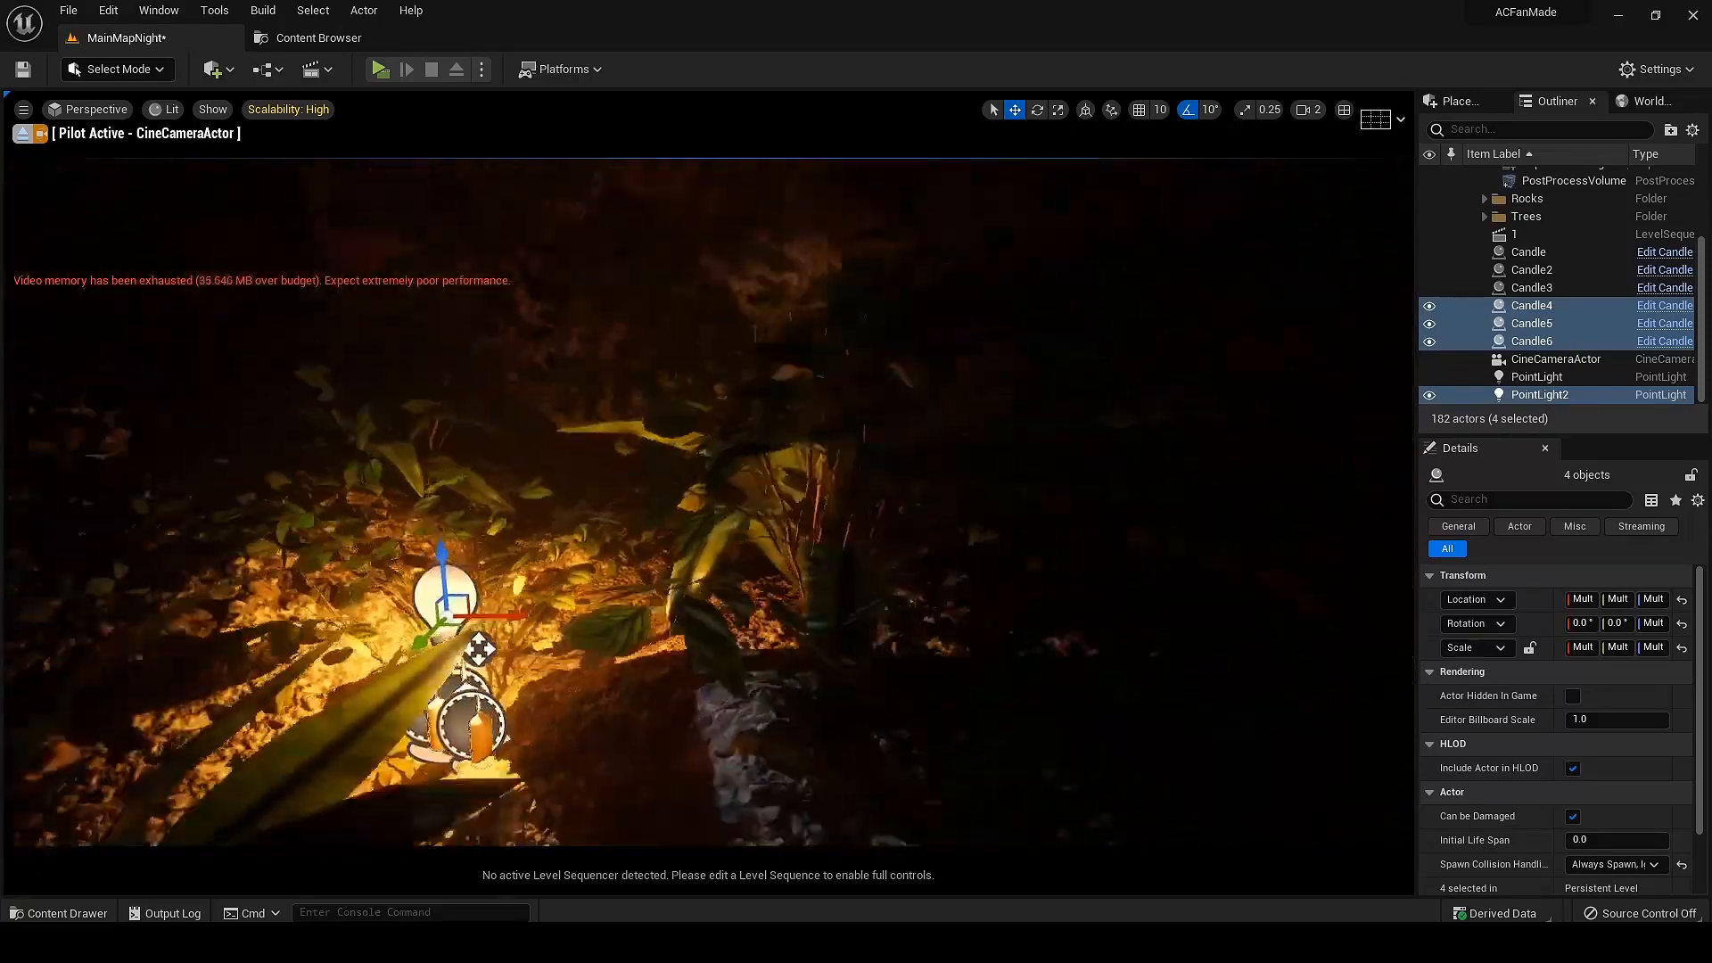
# Step: Add a rect light near the building's windows and rotate it 90° about its vertical axis
pyautogui.click(217, 68)
pyautogui.moveTo(257, 235)
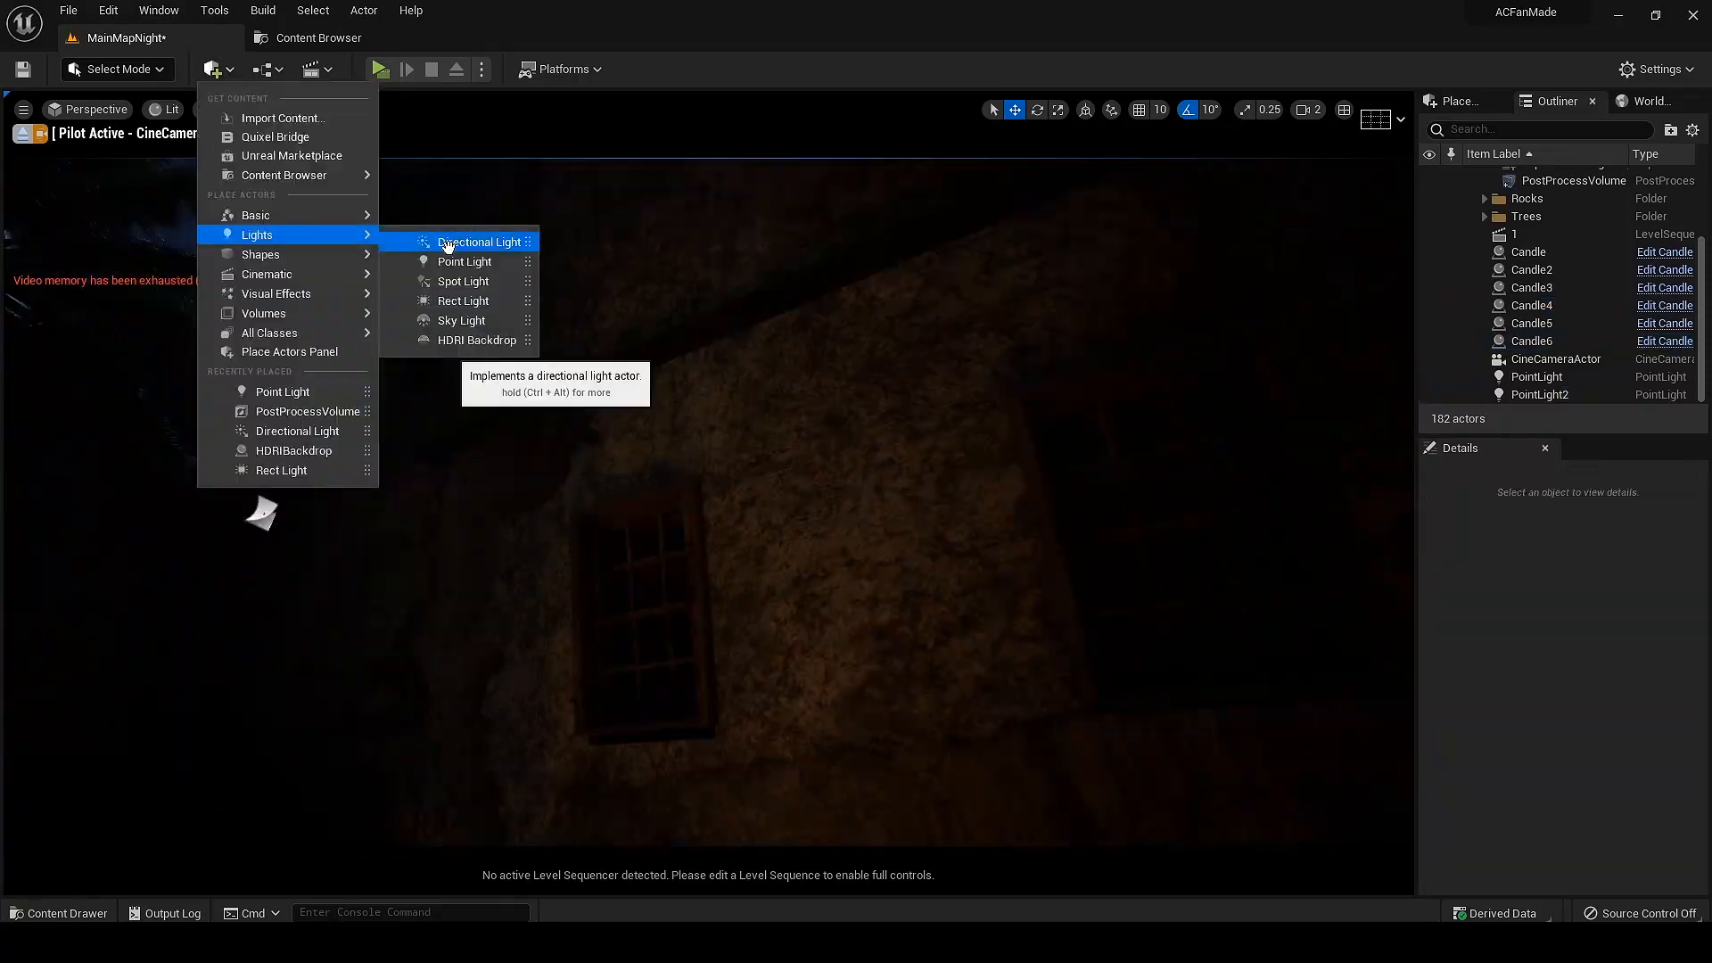
pyautogui.click(435, 301)
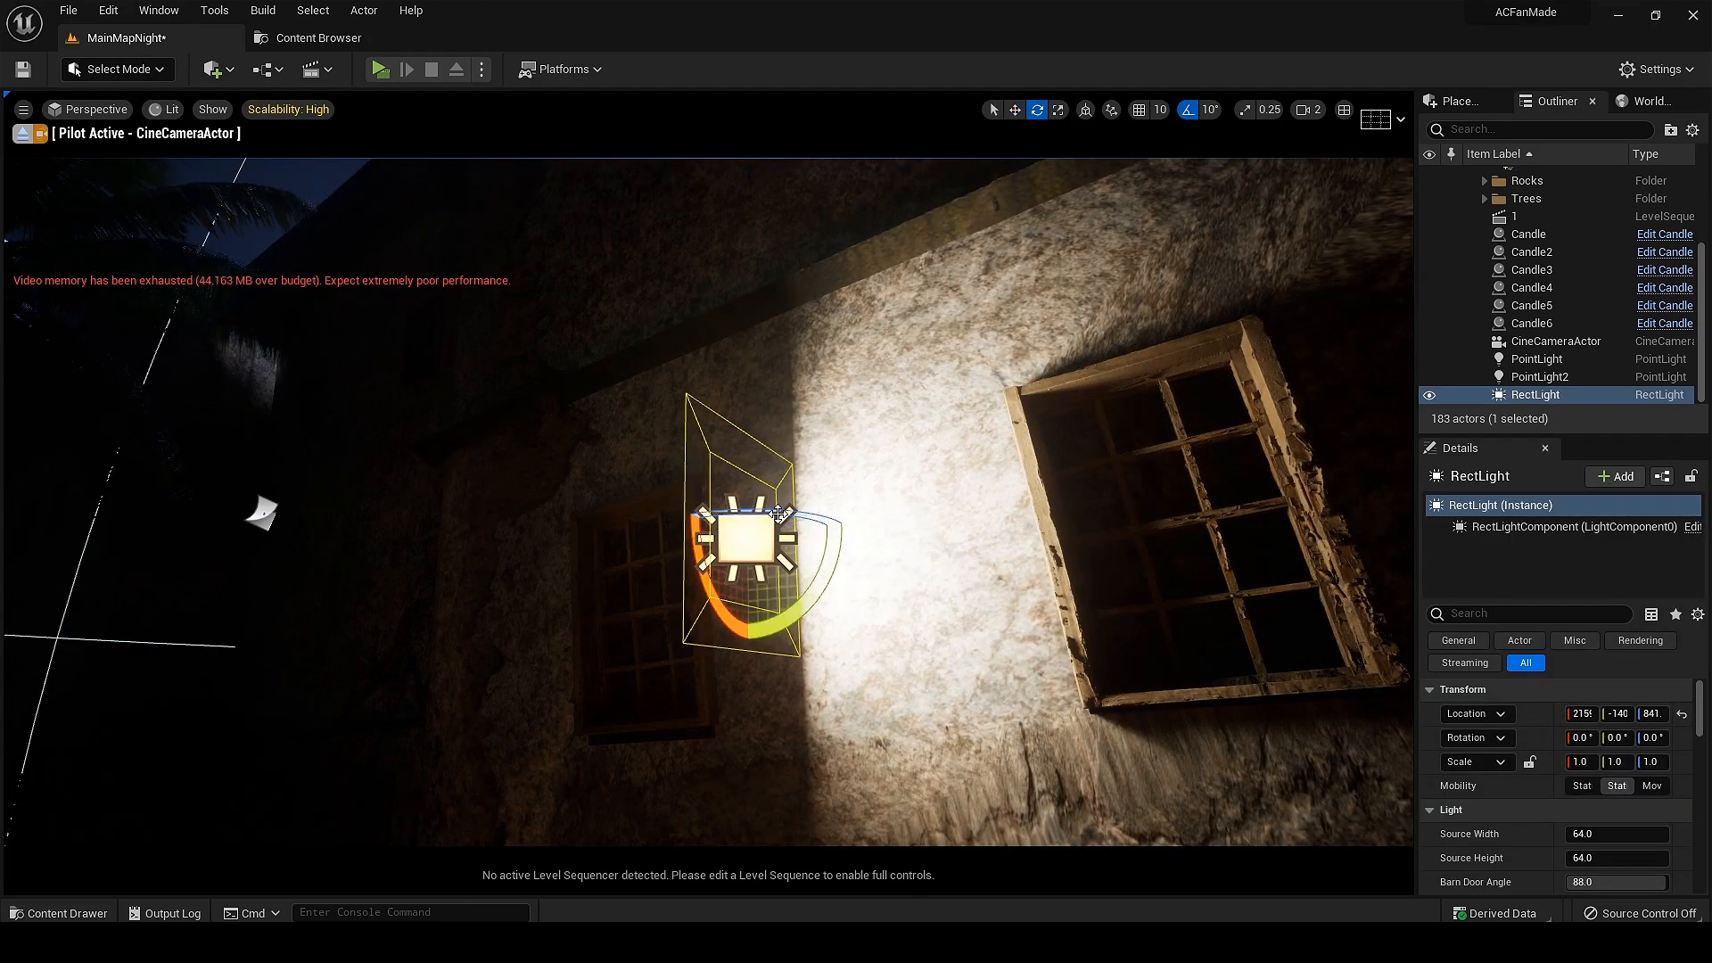
pyautogui.moveTo(778, 515); pyautogui.dragTo(905, 533)
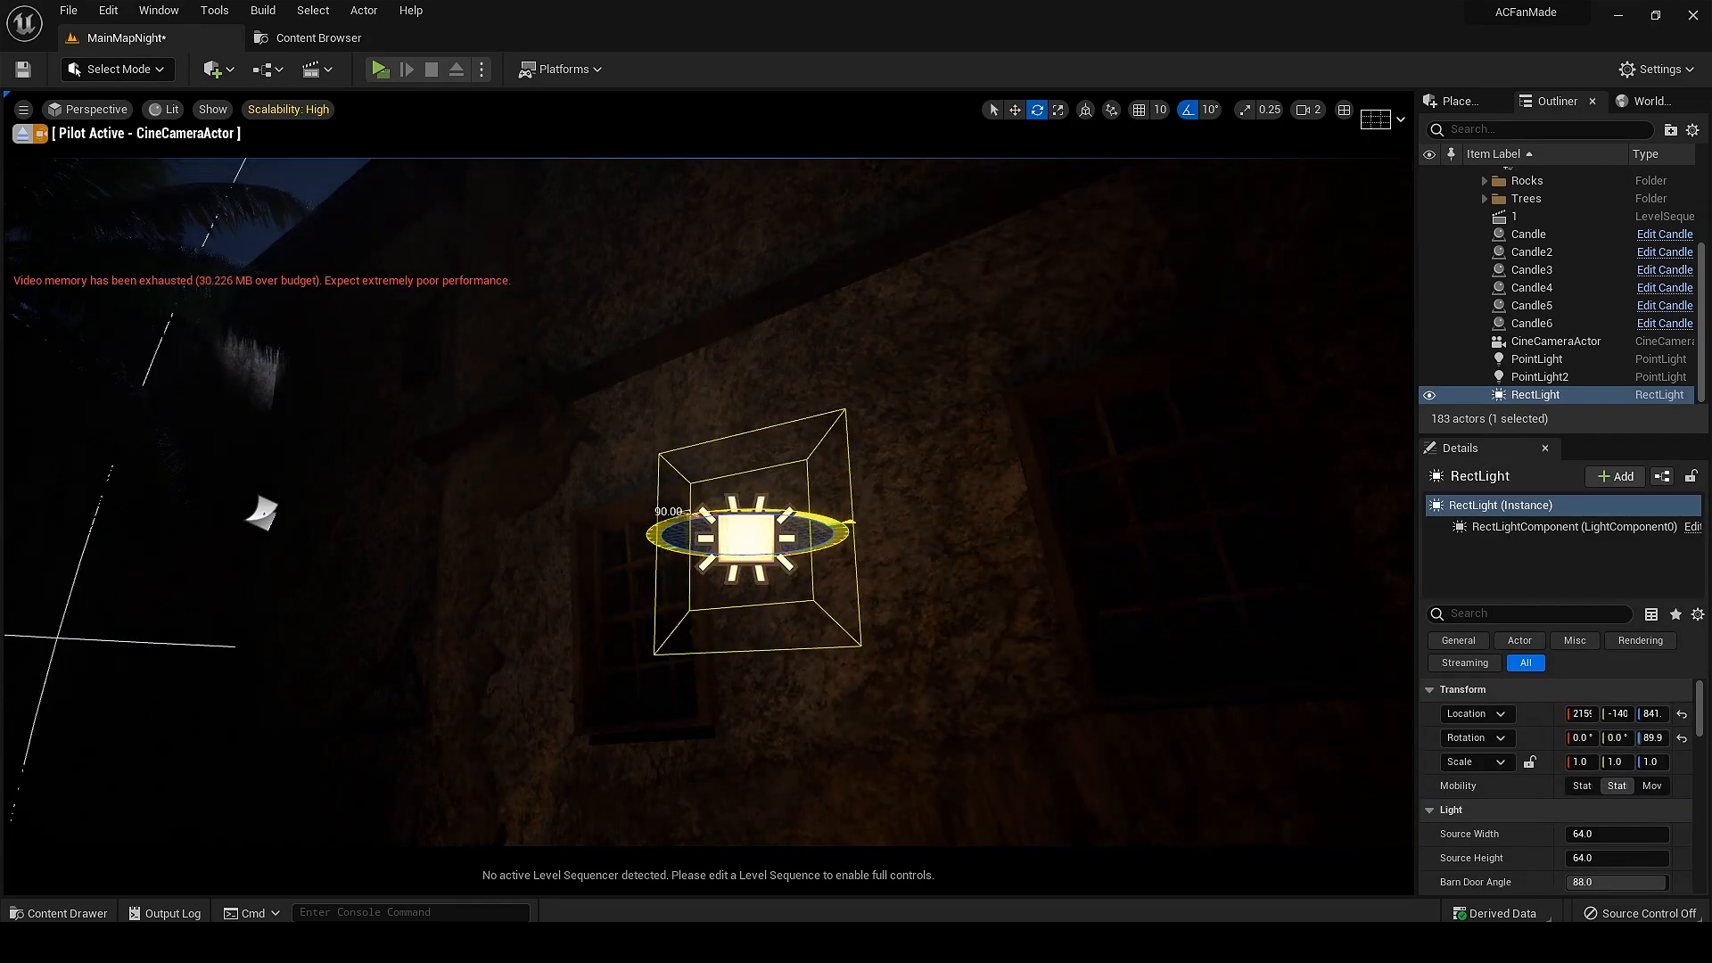
# Step: Fine-tune the rect light's rotation and move it inside the barred window so that it shines outward through the opening
pyautogui.press('w')
pyautogui.moveTo(758, 571); pyautogui.dragTo(838, 579, button='right')
pyautogui.press('e')
pyautogui.moveTo(725, 548); pyautogui.dragTo(738, 533)
pyautogui.press('w')
pyautogui.moveTo(603, 495); pyautogui.dragTo(433, 557)
# Step: Set the rect light's volumetric scattering intensity to about 3 and its intensity to about 14.57 cd, and increase its attenuation radius
pyautogui.scroll(-5, 1516, 837)
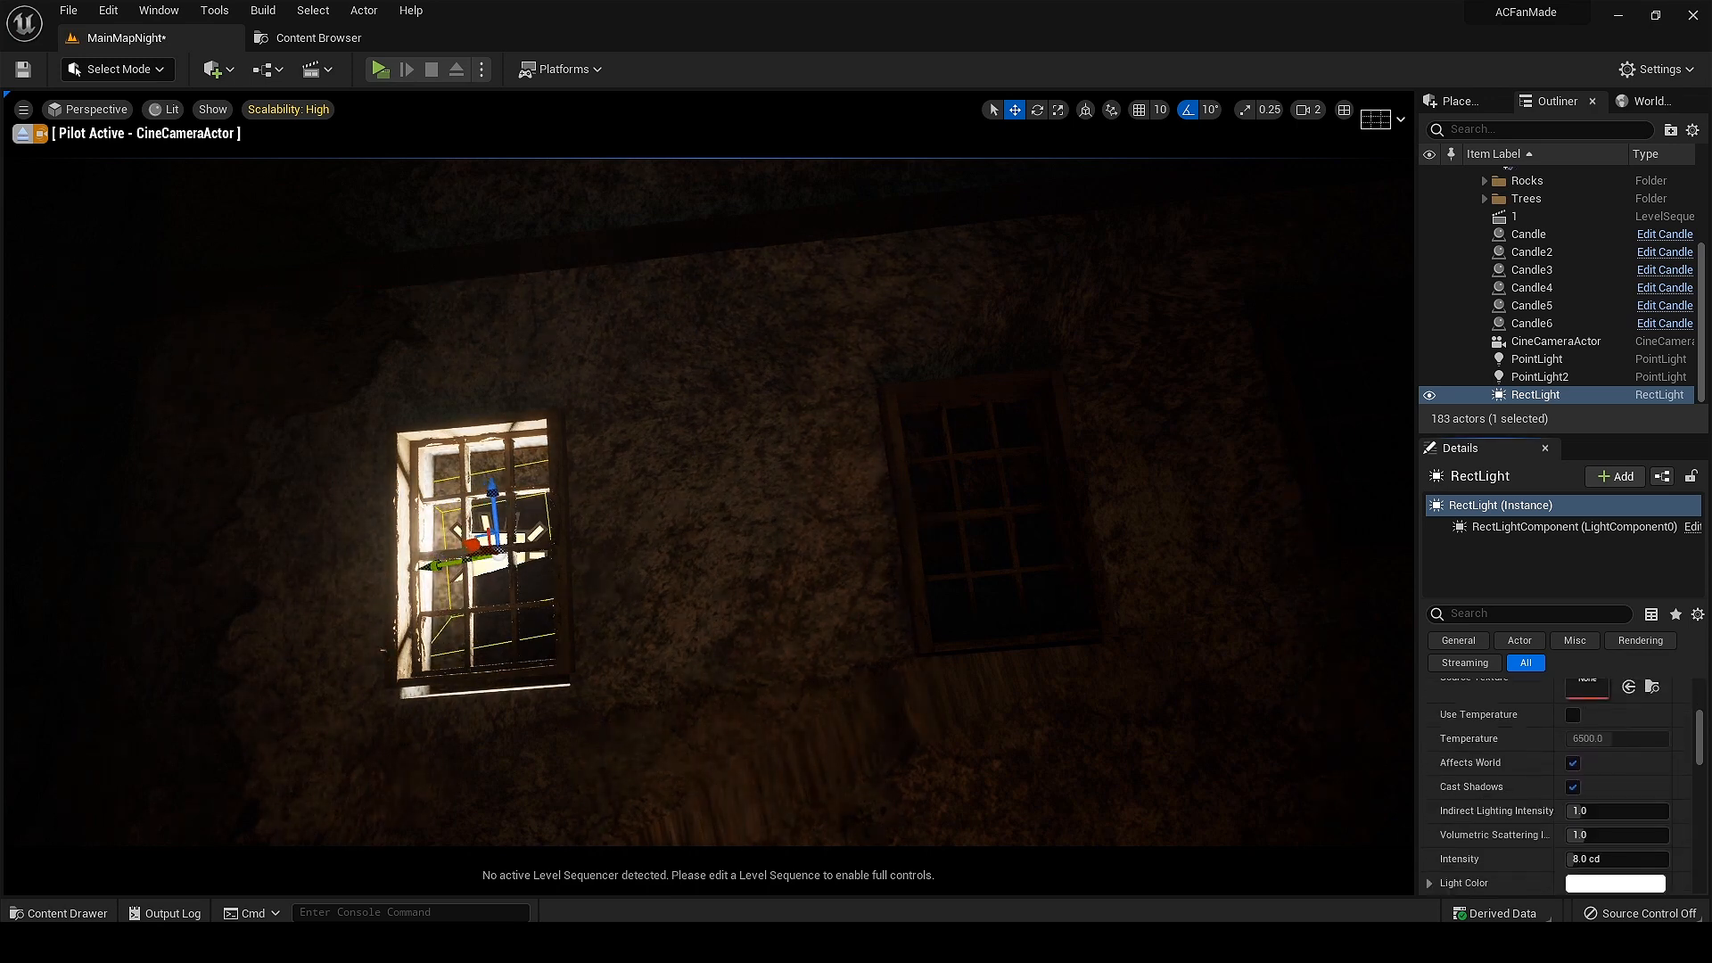
pyautogui.moveTo(1628, 836); pyautogui.dragTo(1641, 836)
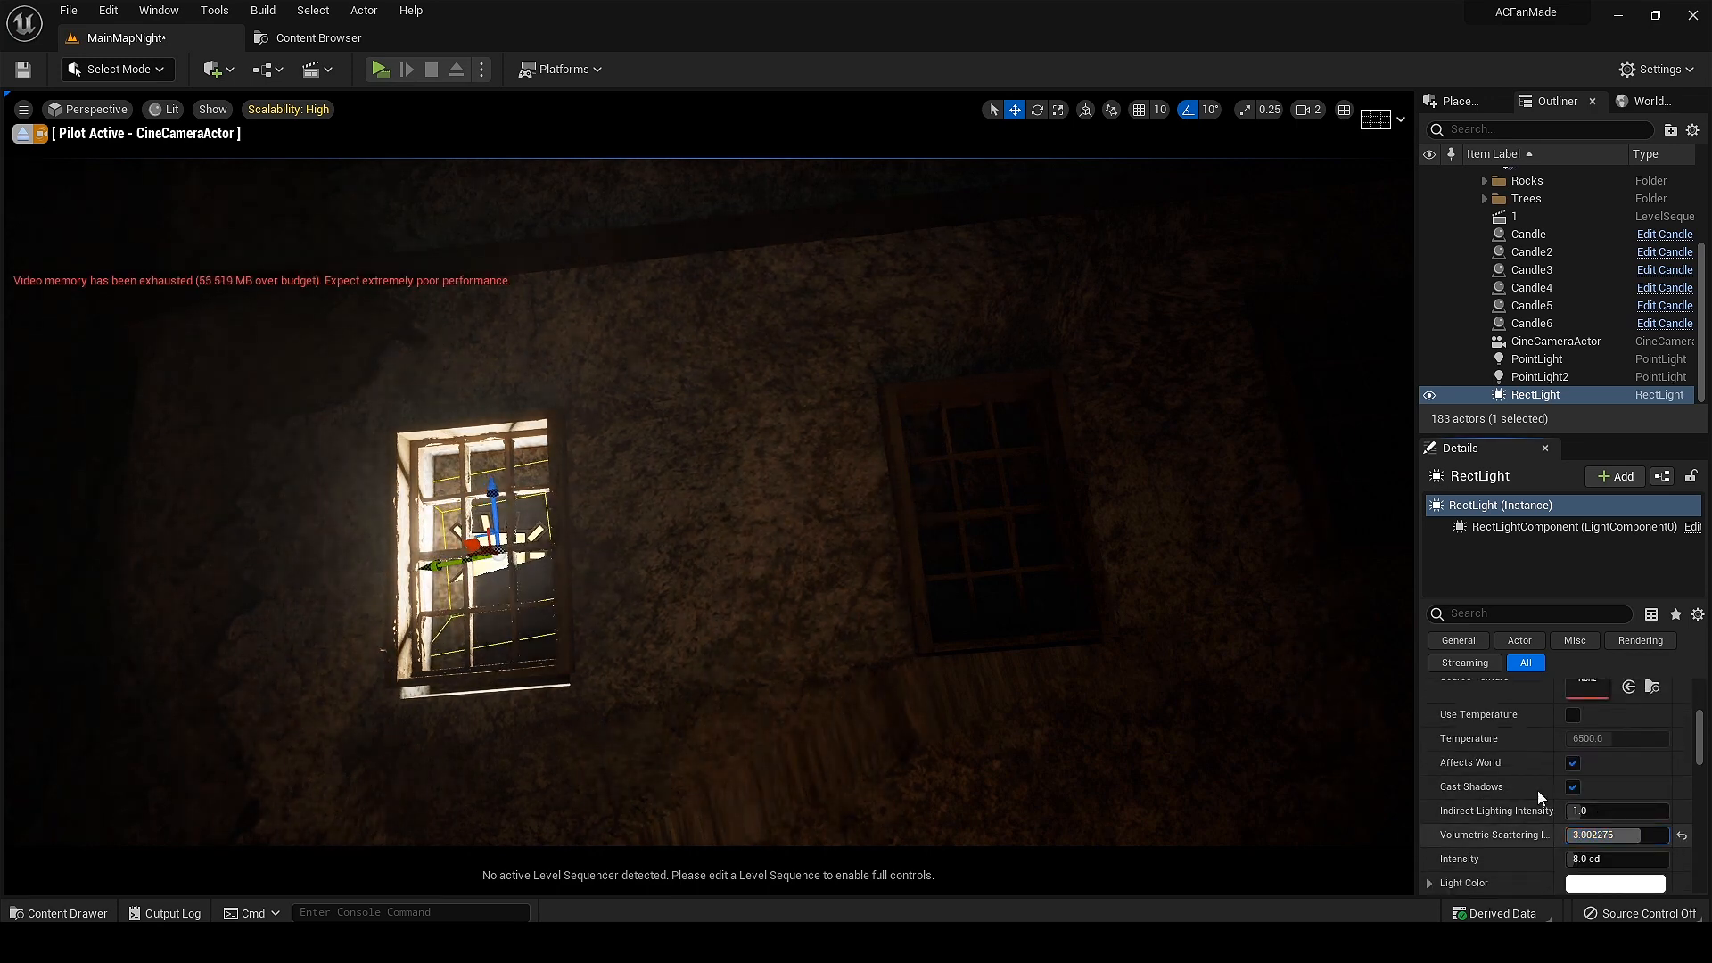
pyautogui.moveTo(1470, 799); pyautogui.dragTo(1470, 739, button='right')
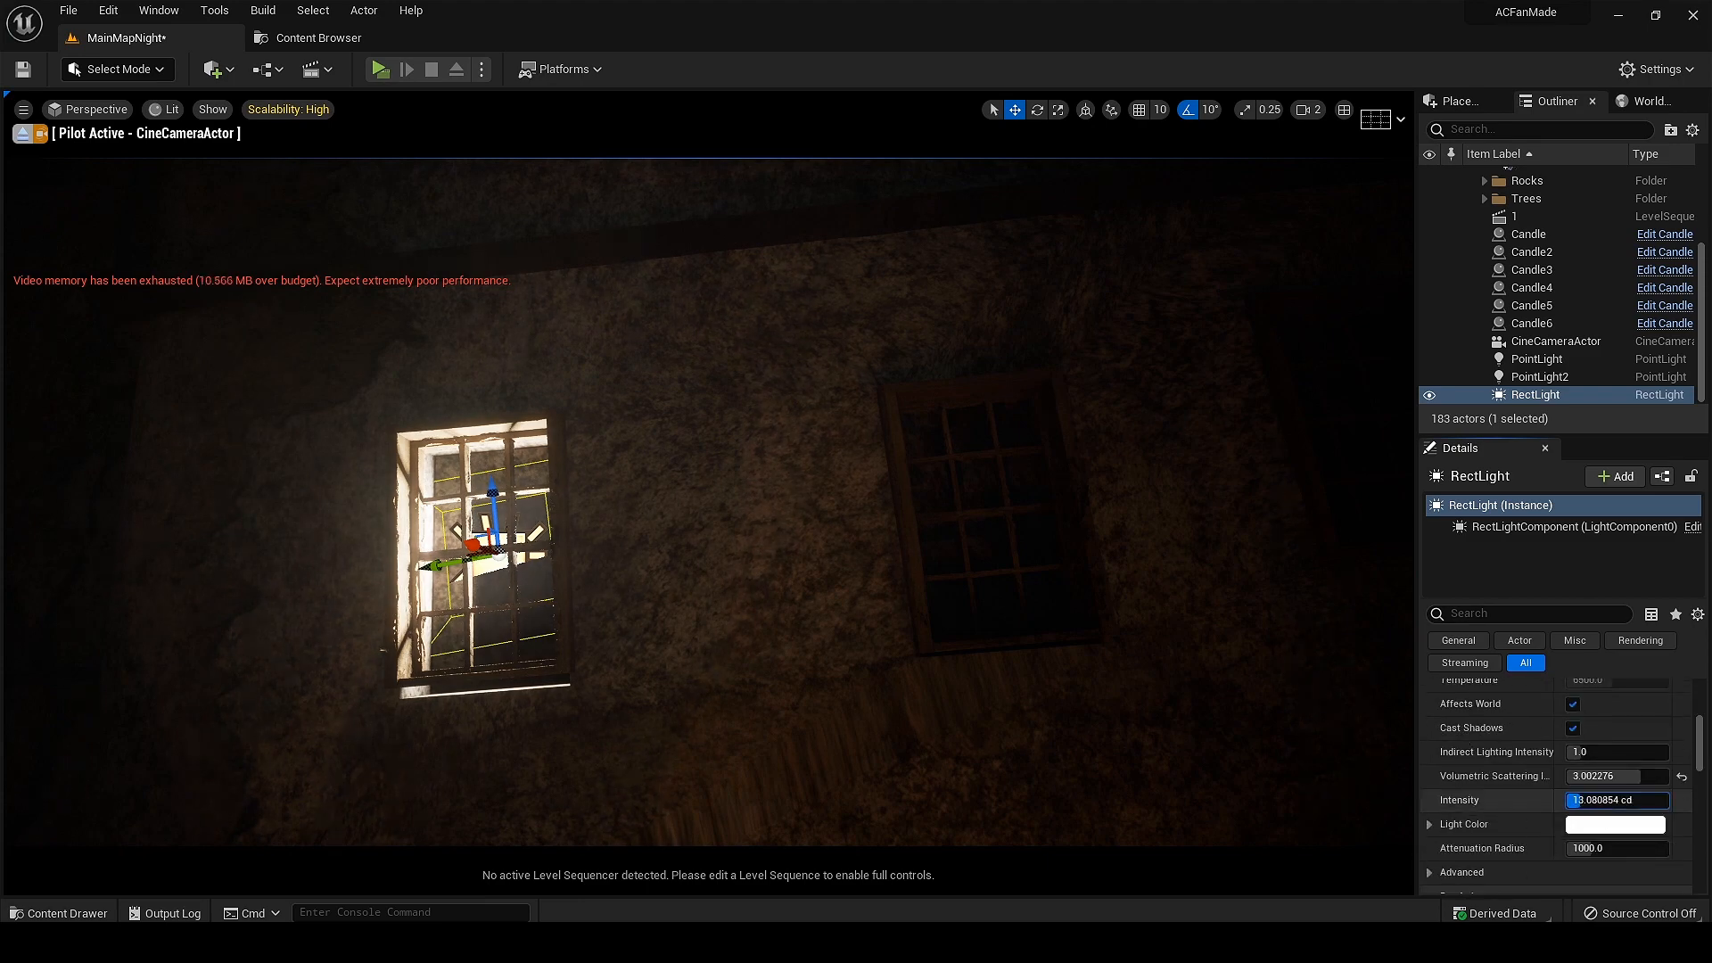
pyautogui.moveTo(1617, 800); pyautogui.dragTo(1650, 800)
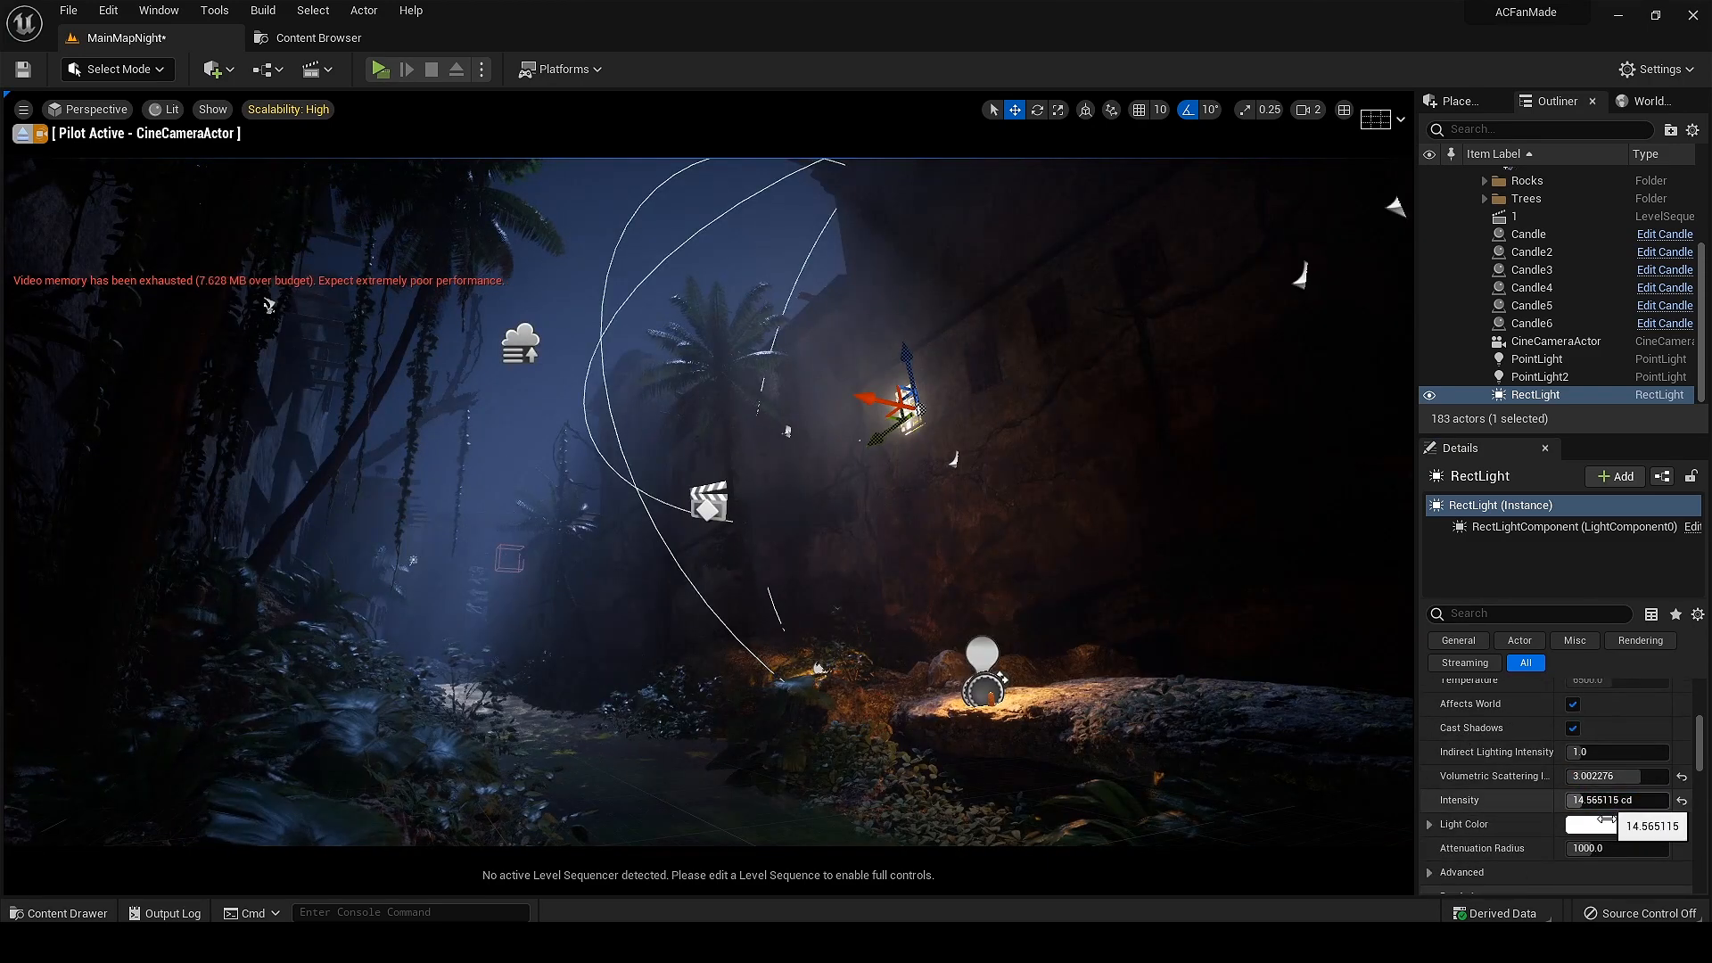
pyautogui.moveTo(1605, 848); pyautogui.dragTo(1641, 848)
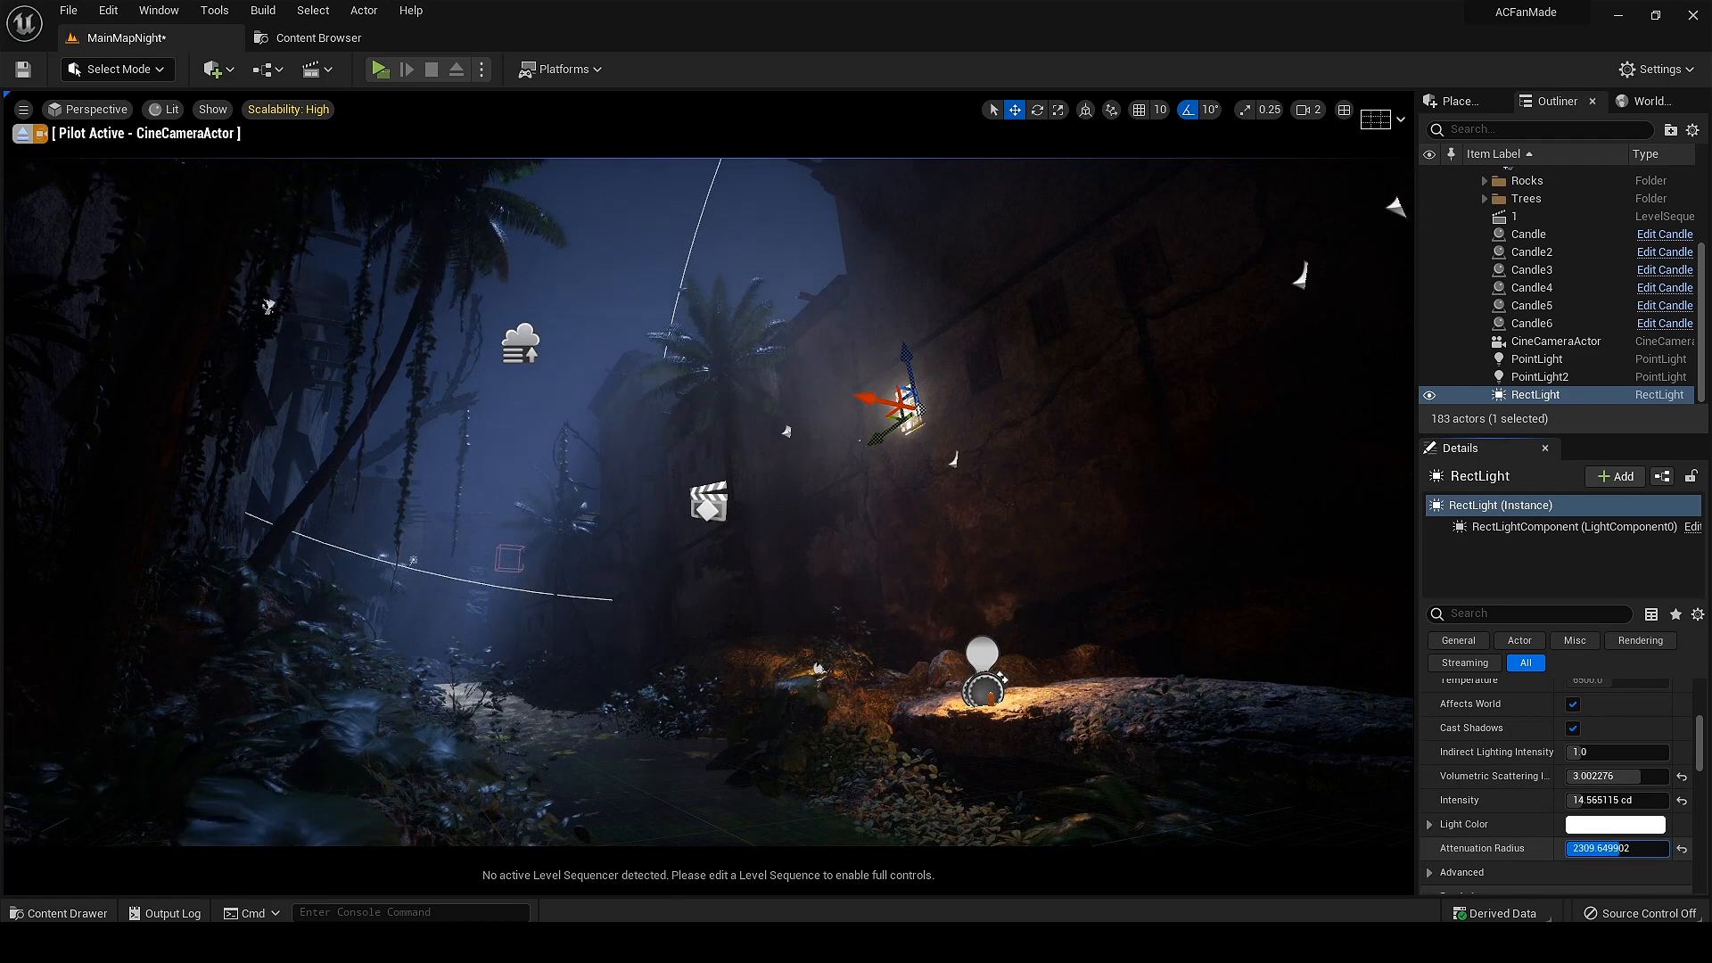
pyautogui.scroll(3, 1574, 767)
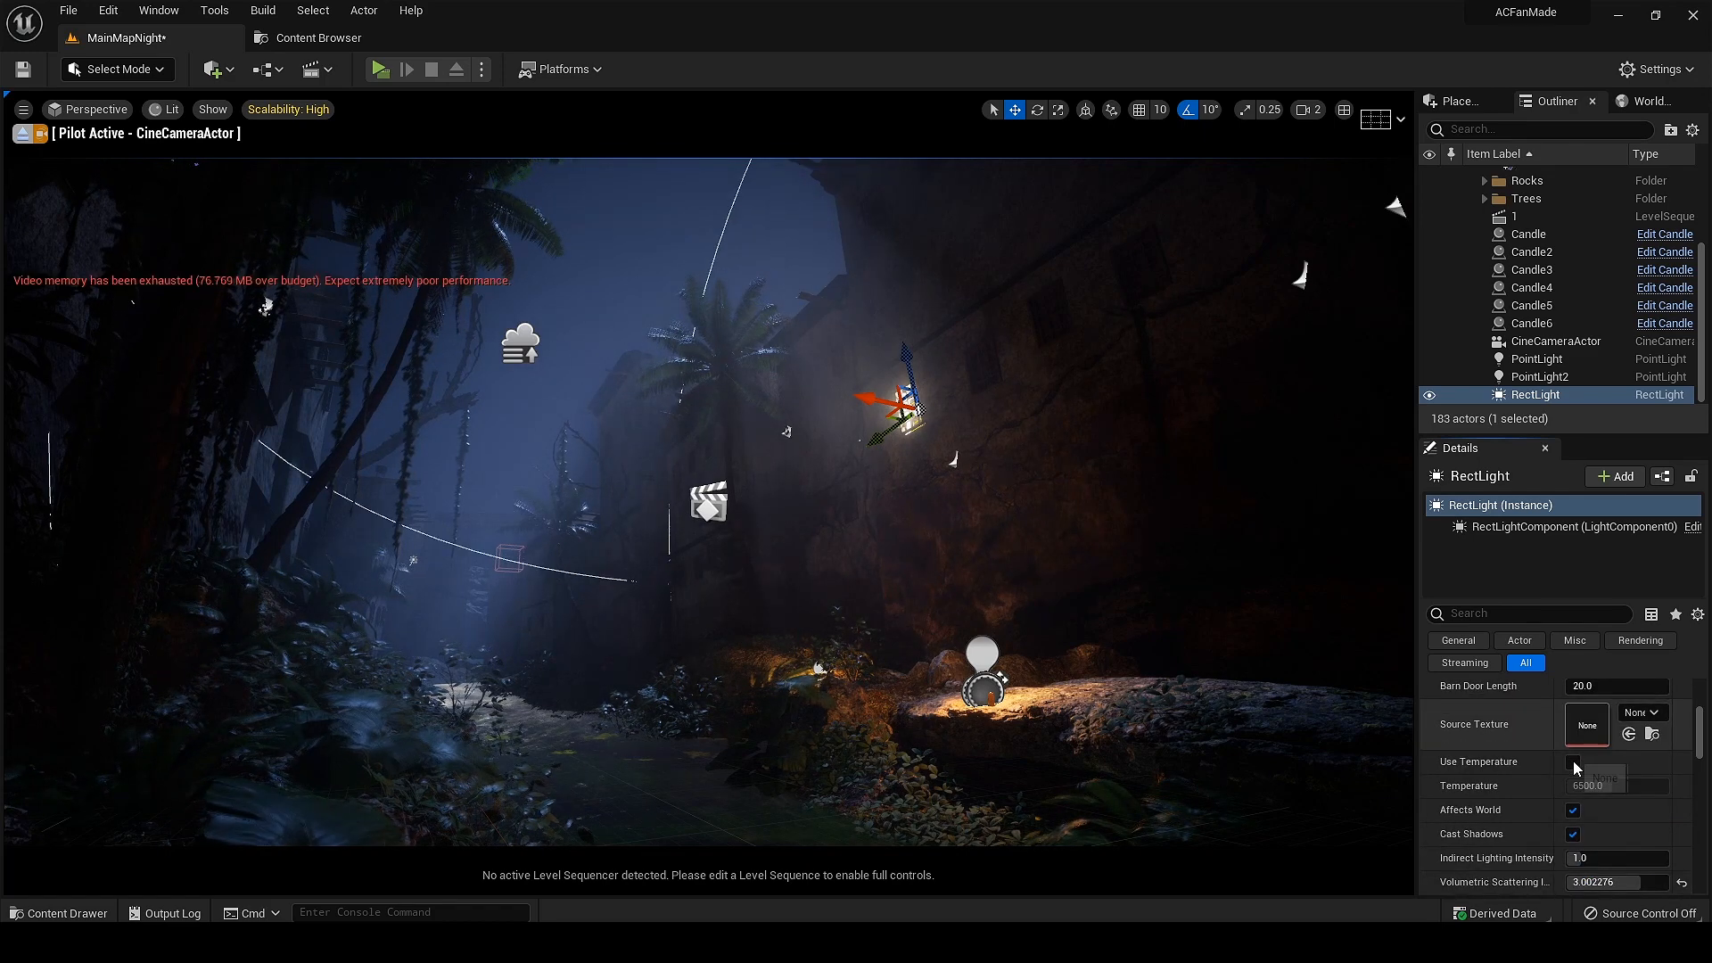
# Step: Enable colour temperature on the rect light and set it to about 4929
pyautogui.click(1573, 764)
pyautogui.moveTo(1614, 785); pyautogui.dragTo(1597, 785)
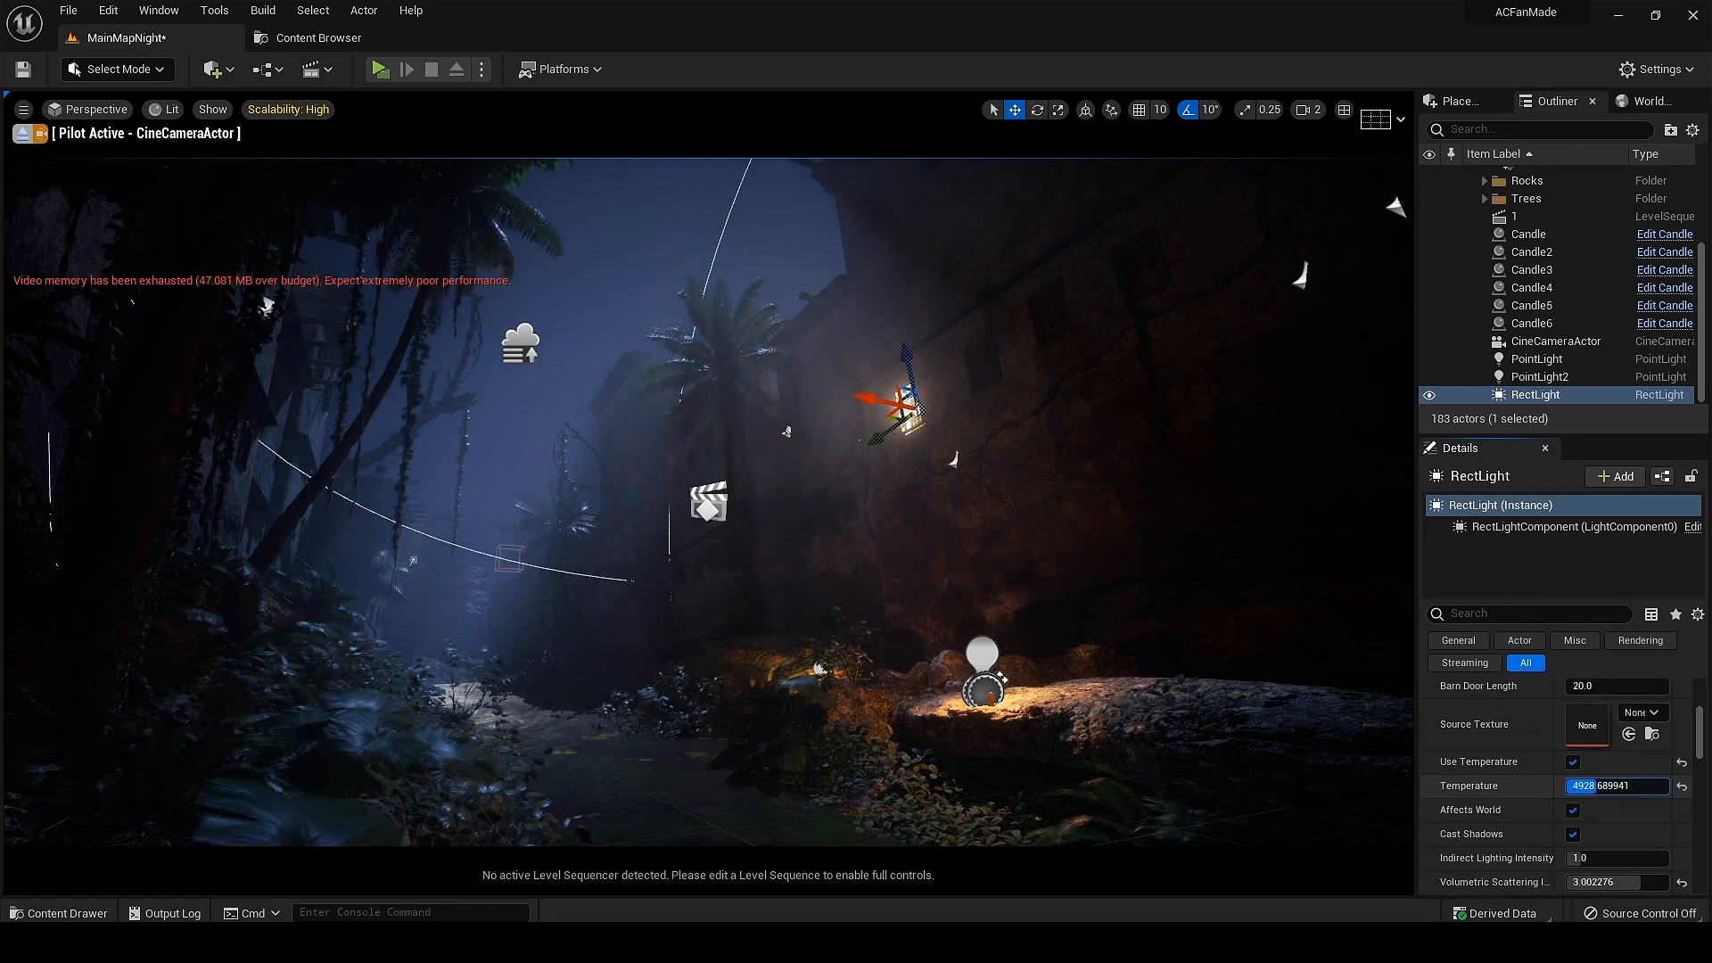
pyautogui.moveTo(1052, 683); pyautogui.dragTo(1055, 682, button='right')
pyautogui.press('e')
pyautogui.press('g')
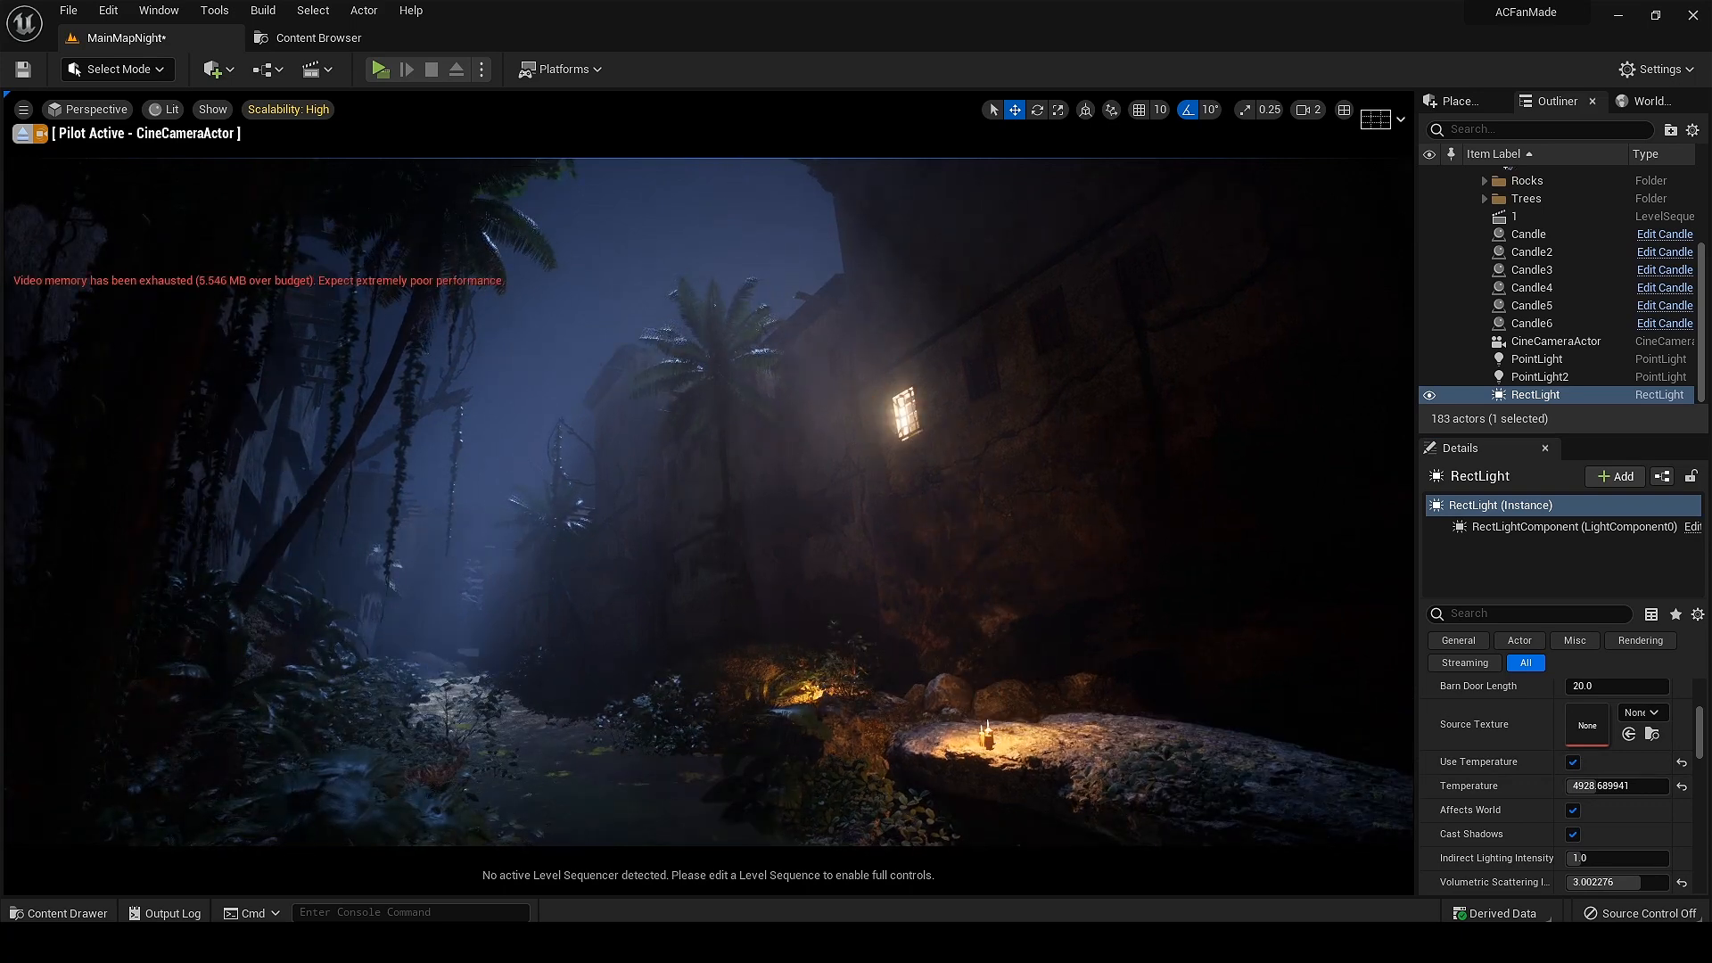
# Step: Set the rect light's indirect lighting intensity to about 4.53, volumetric scattering to 12 and intensity to about 3.78 cd
pyautogui.press('q')
pyautogui.scroll(-3, 1561, 784)
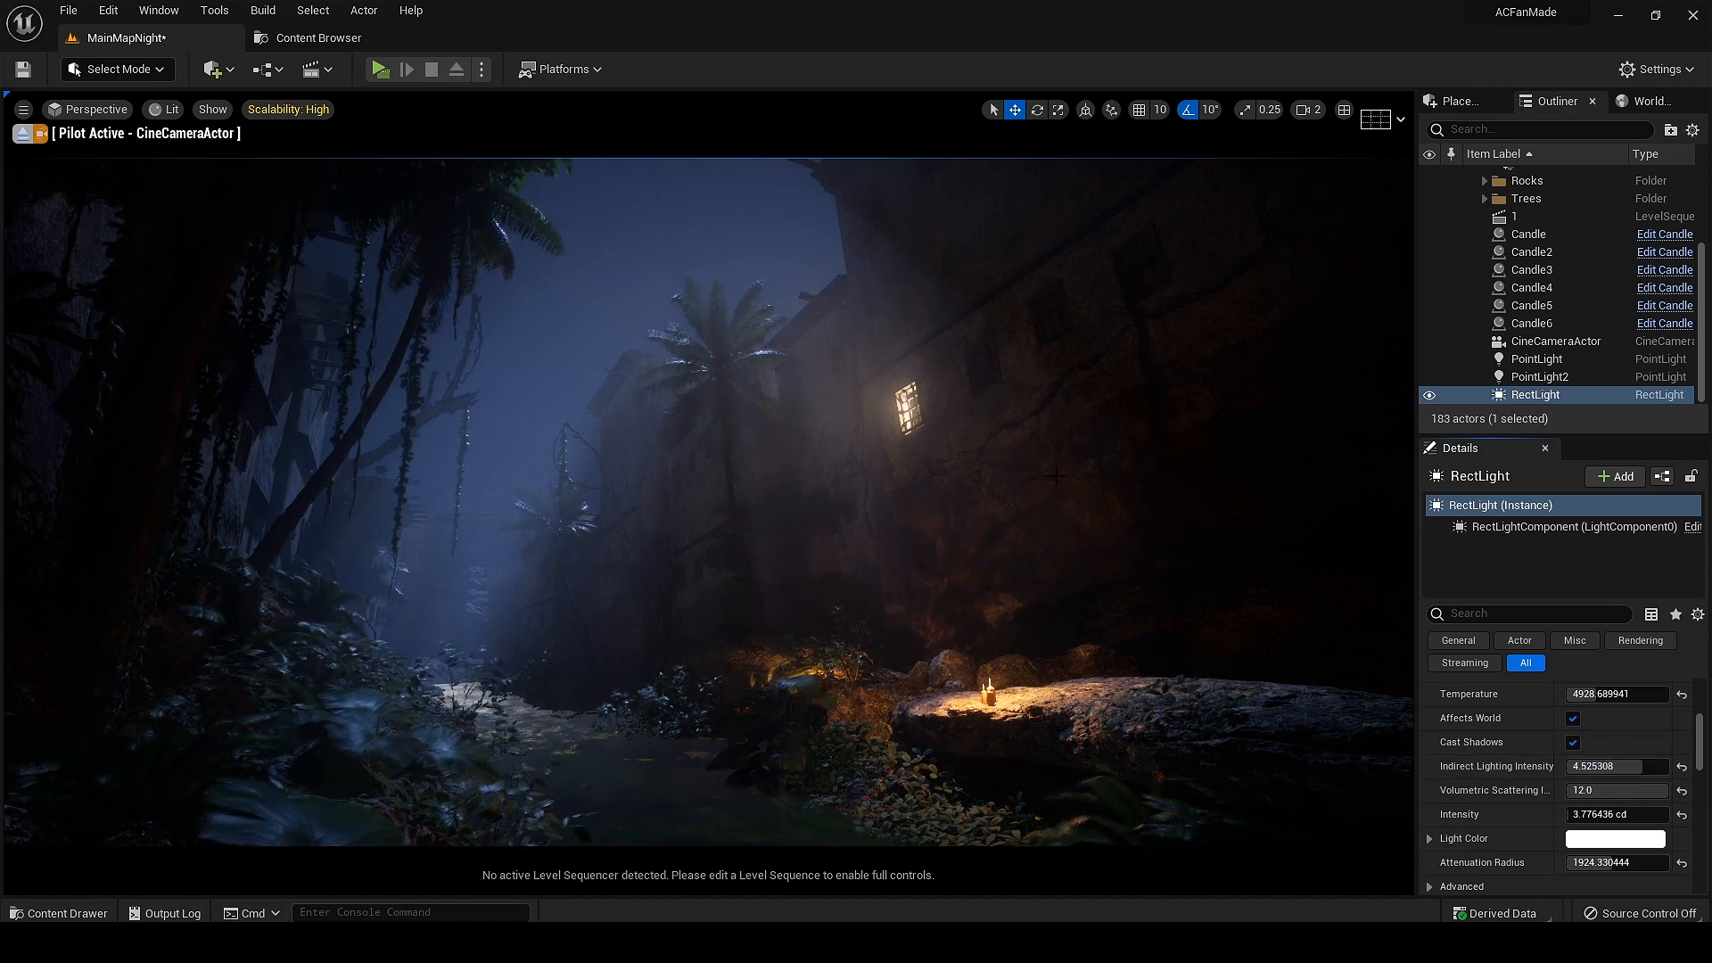
pyautogui.press('g')
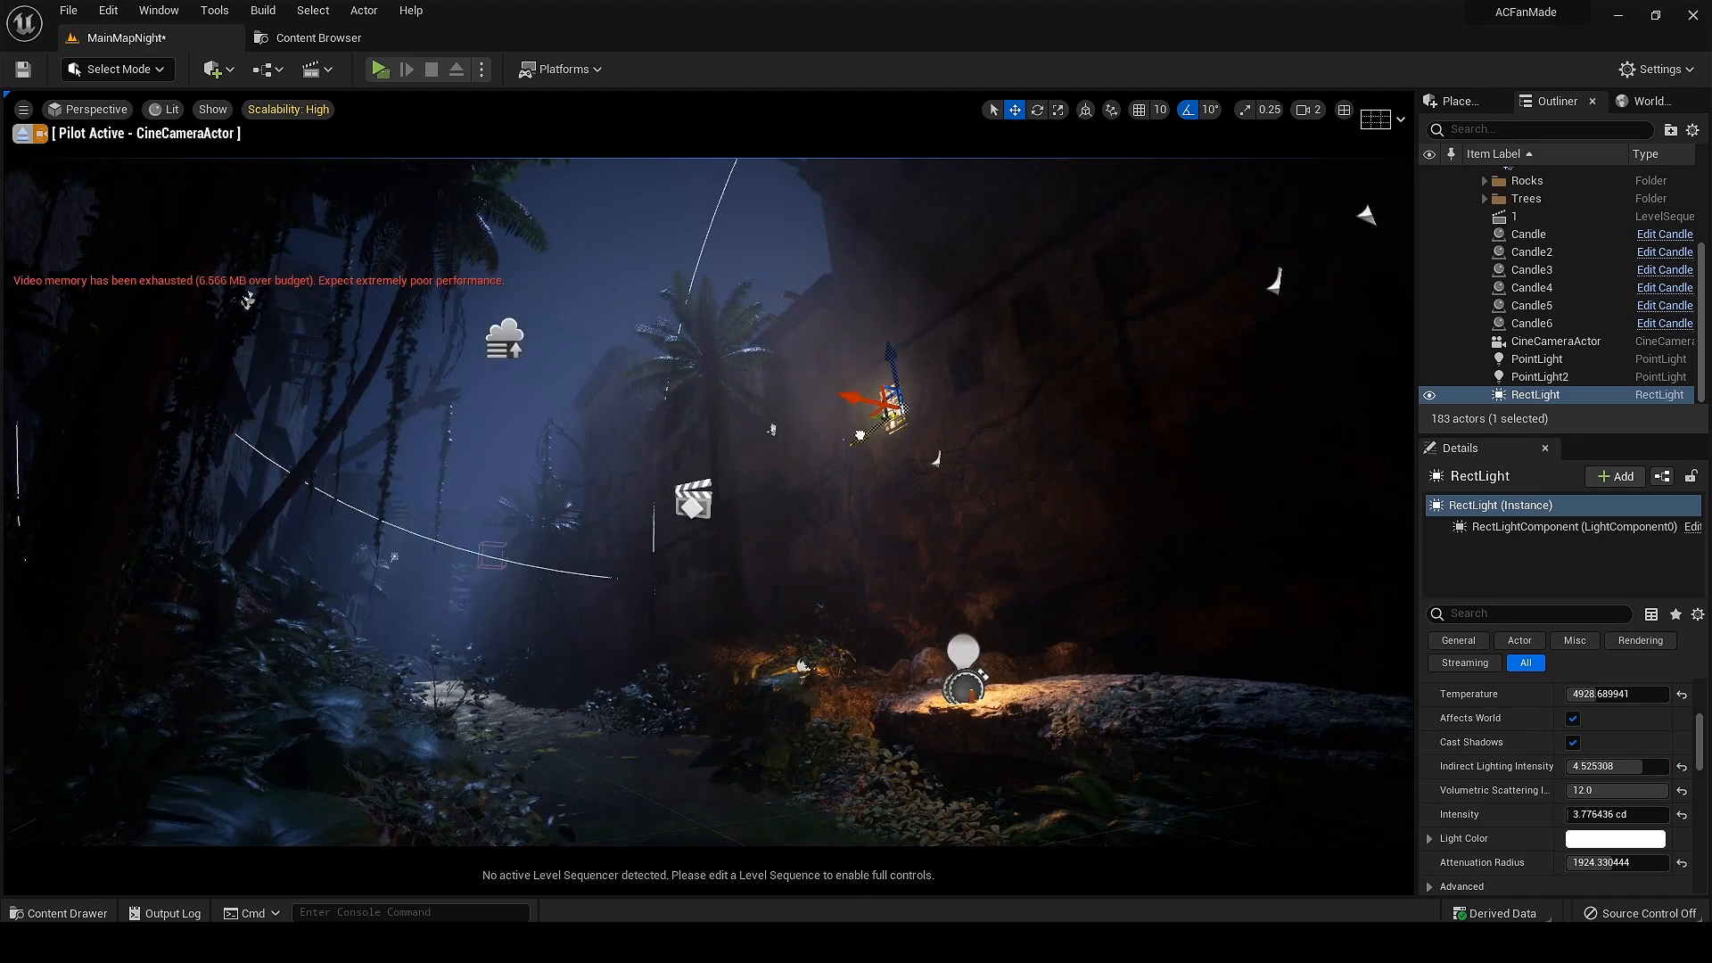
# Step: Duplicate the rect light to the next higher window, then duplicate that copy towards another window farther up the facade
pyautogui.keyDown('alt'); pyautogui.moveTo(860, 435); pyautogui.dragTo(1020, 403); pyautogui.keyUp('alt')
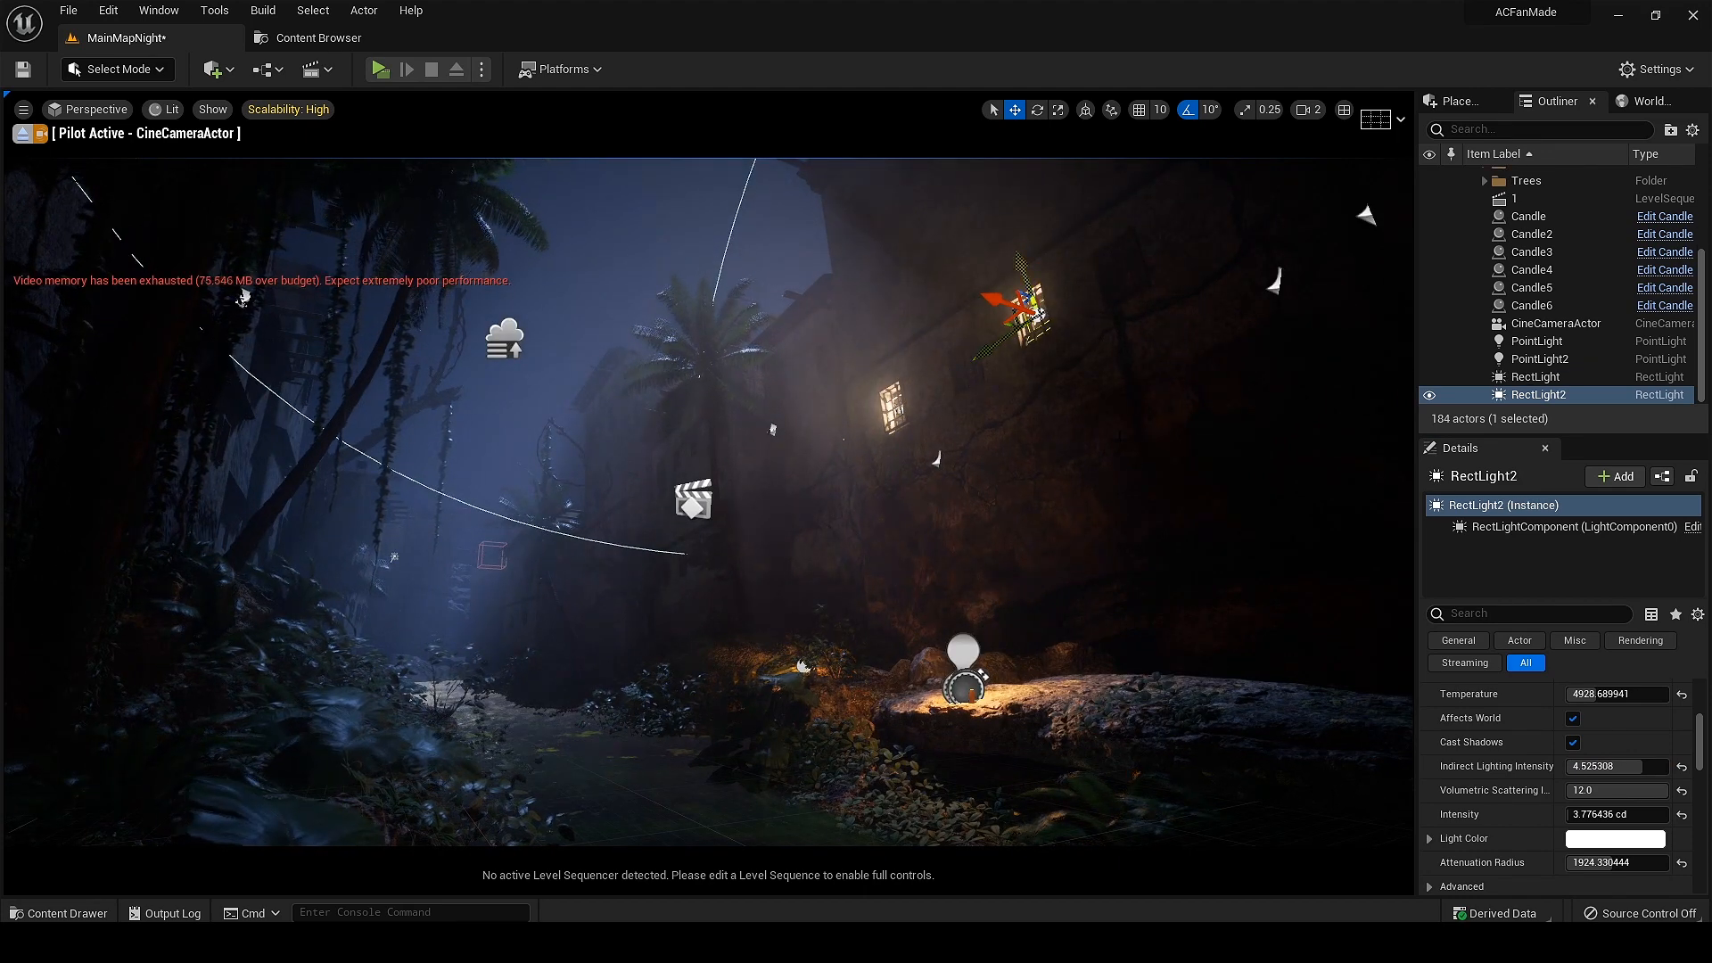
pyautogui.moveTo(981, 446); pyautogui.dragTo(981, 402, button='right')
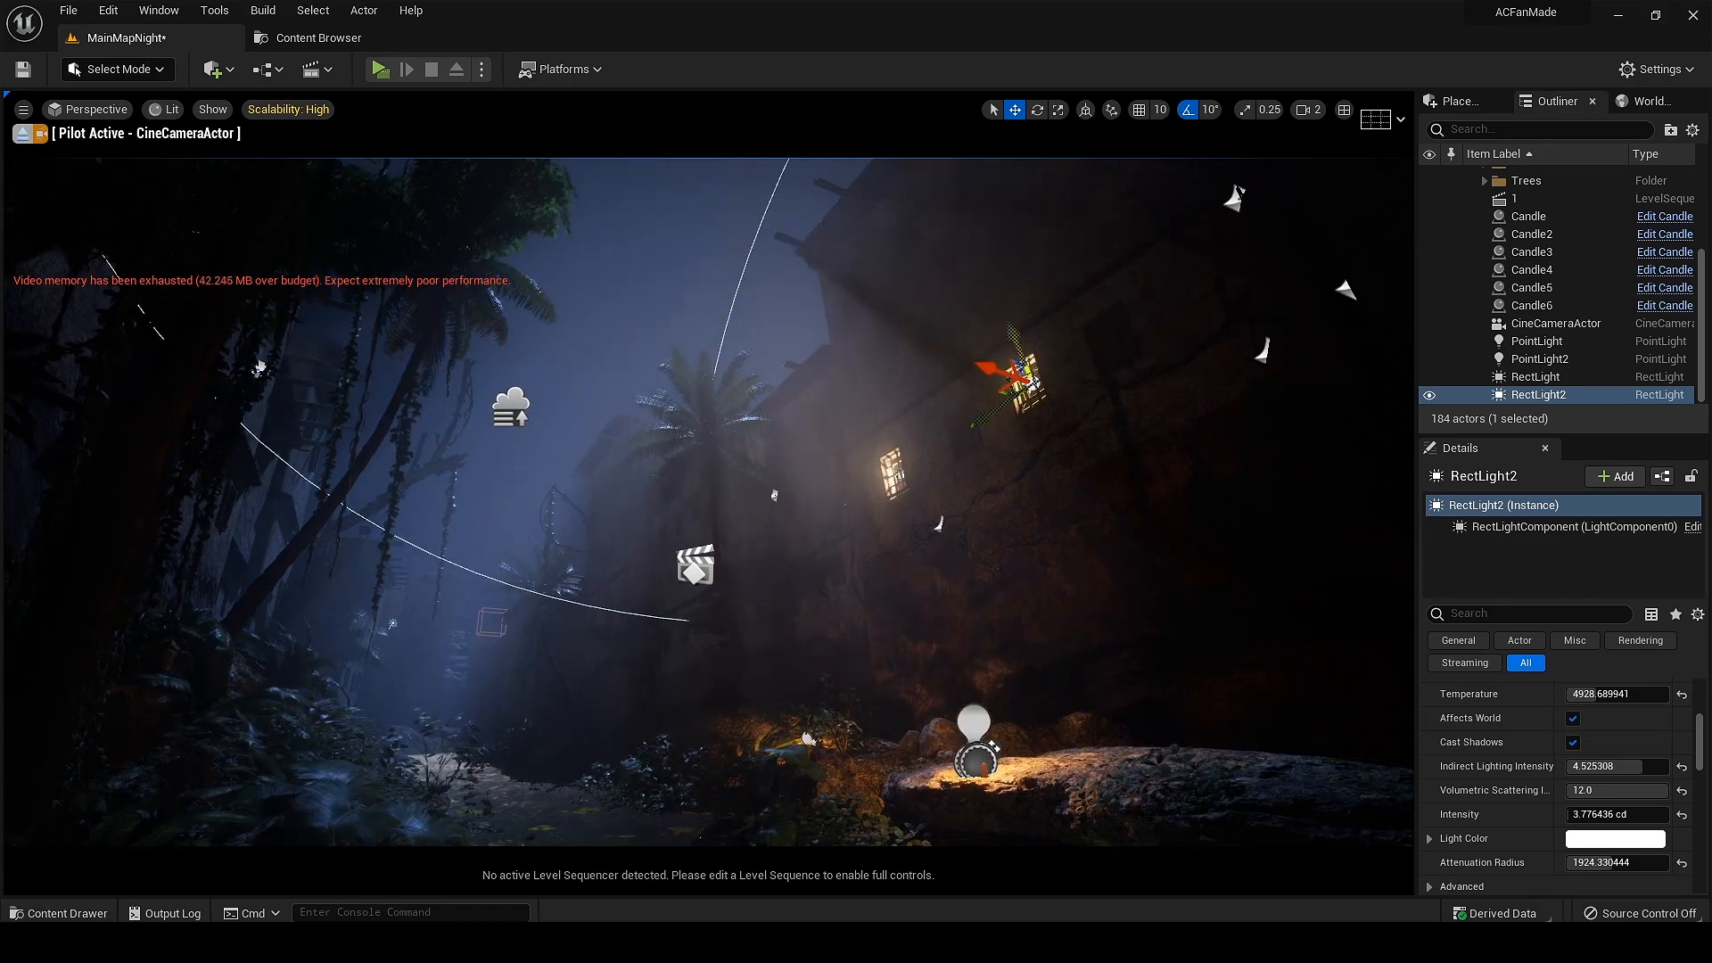
pyautogui.keyDown('alt'); pyautogui.moveTo(1003, 370); pyautogui.dragTo(932, 169); pyautogui.keyUp('alt')
pyautogui.moveTo(960, 164); pyautogui.dragTo(1014, 109, button='right')
pyautogui.press('w')
pyautogui.moveTo(774, 339); pyautogui.dragTo(871, 382, button='right')
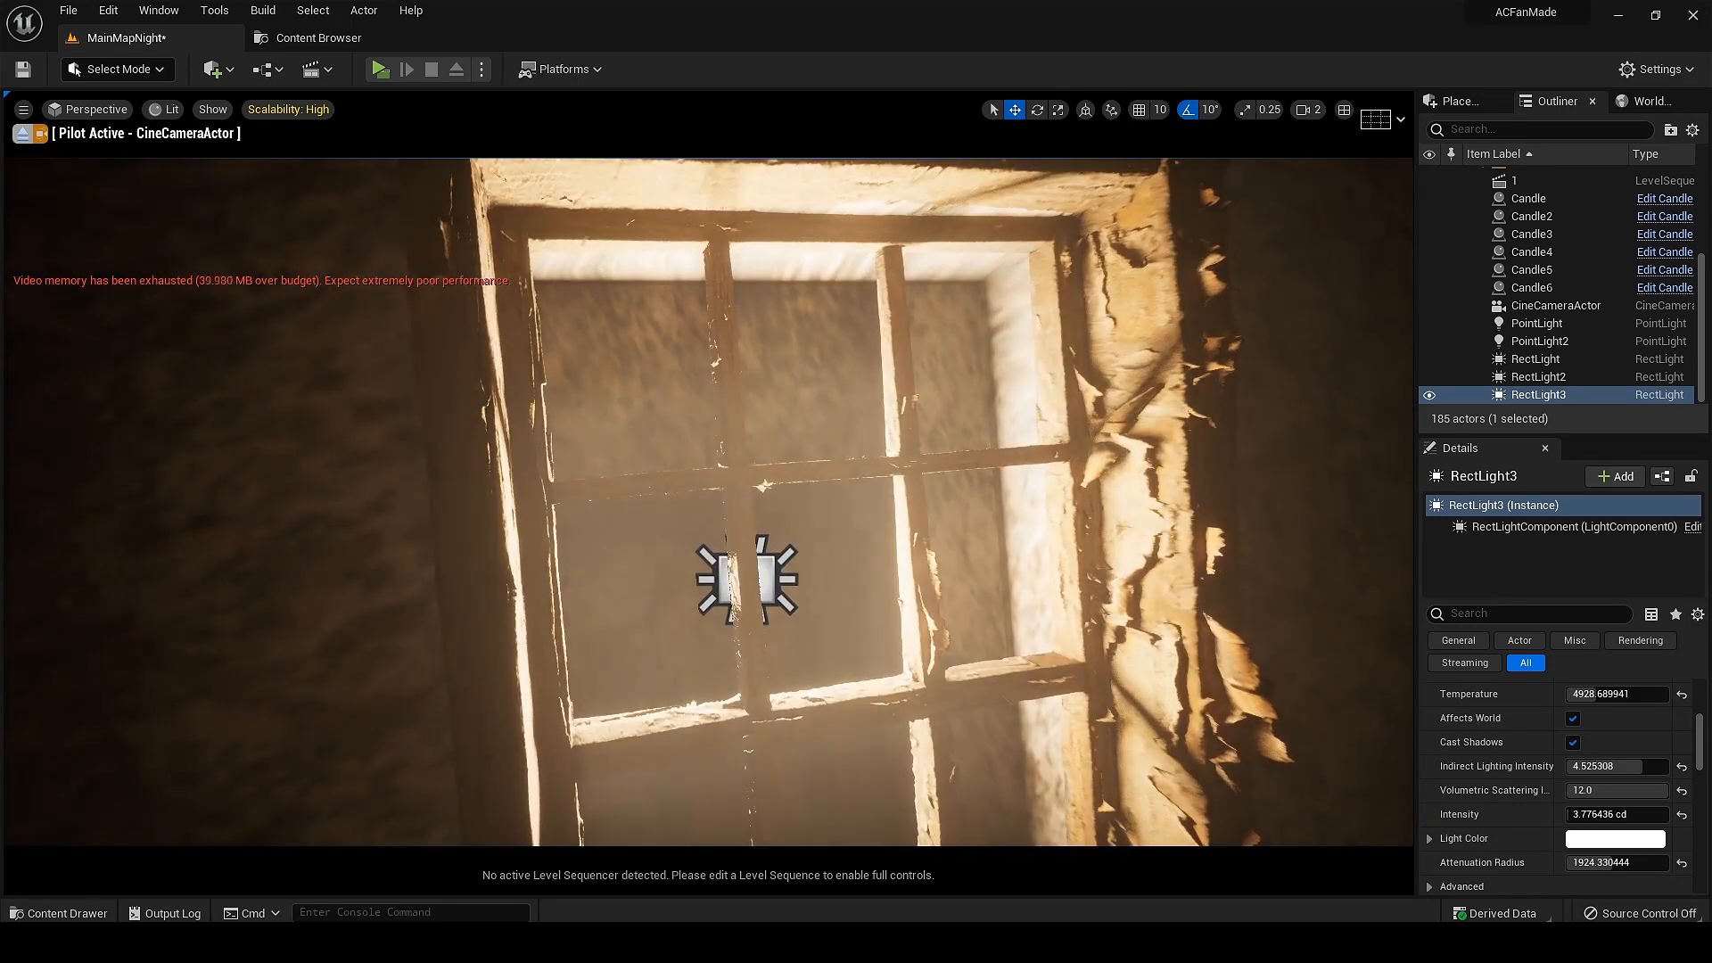
# Step: Select the first rect light copy and adjust its height inside its barred window
pyautogui.click(773, 578)
pyautogui.press('s')
pyautogui.moveTo(772, 578); pyautogui.dragTo(796, 599, button='right')
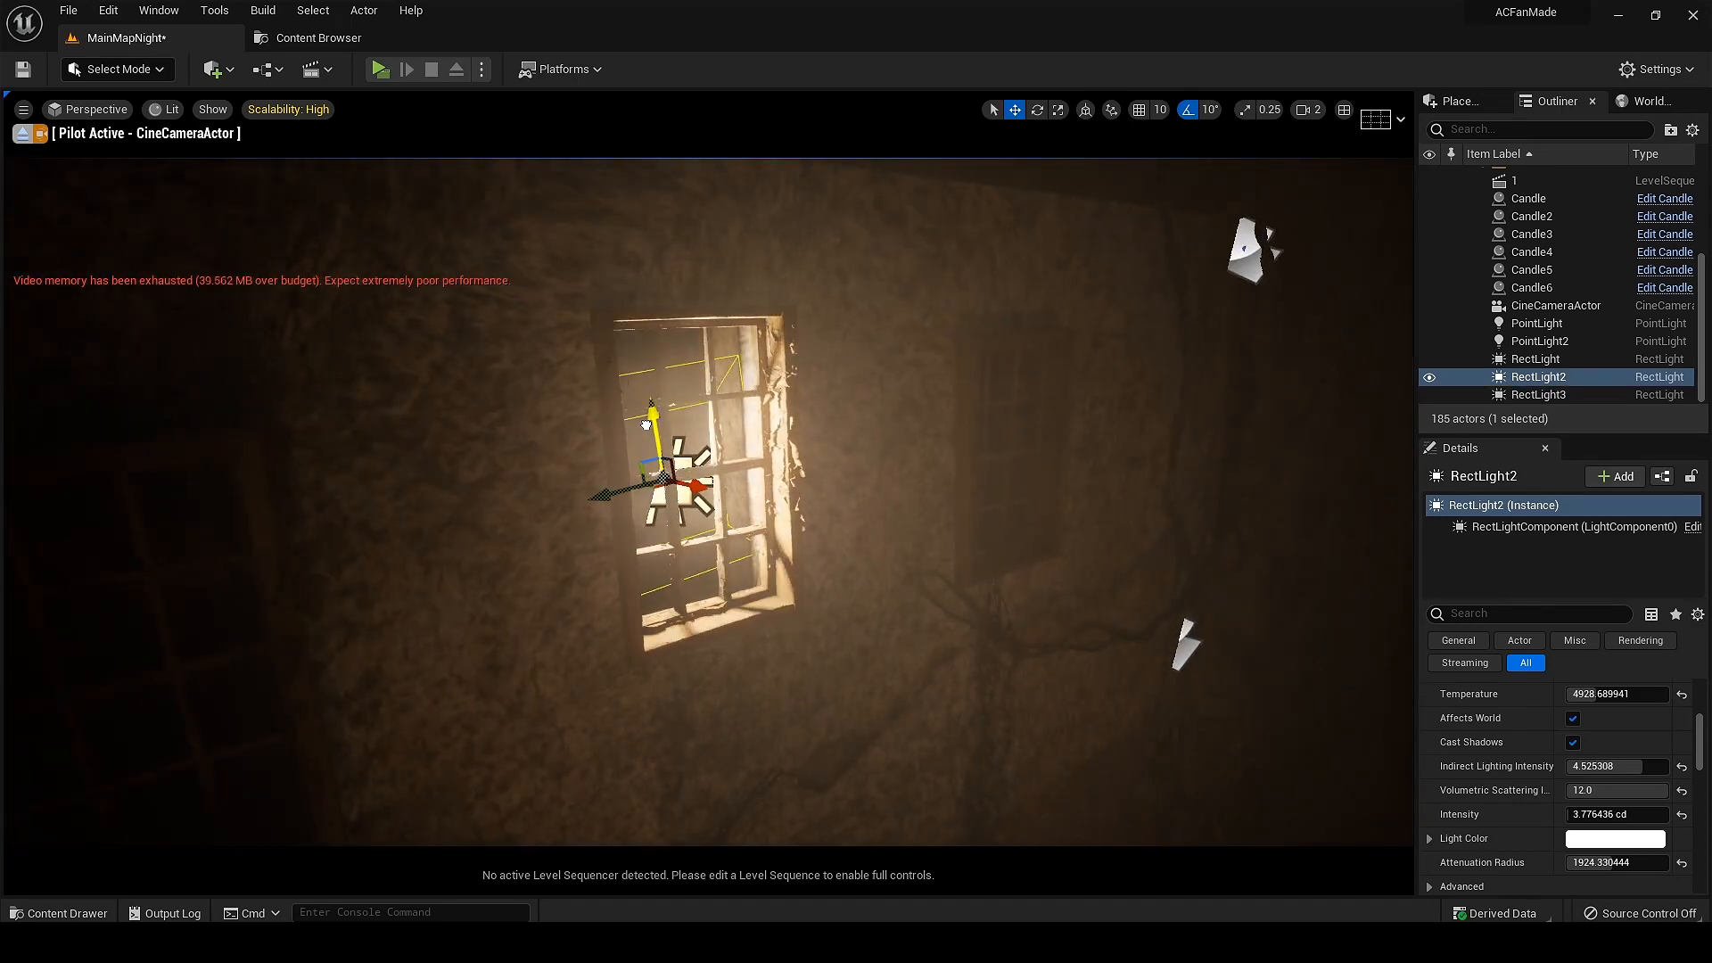
pyautogui.press('w')
pyautogui.moveTo(998, 500); pyautogui.dragTo(974, 533, button='right')
pyautogui.press('s')
# Step: Select the second rect light copy and move it sideways and up into the centre of the adjacent window frame
pyautogui.click(715, 528)
pyautogui.press('s')
pyautogui.moveTo(810, 545); pyautogui.dragTo(785, 509, button='right')
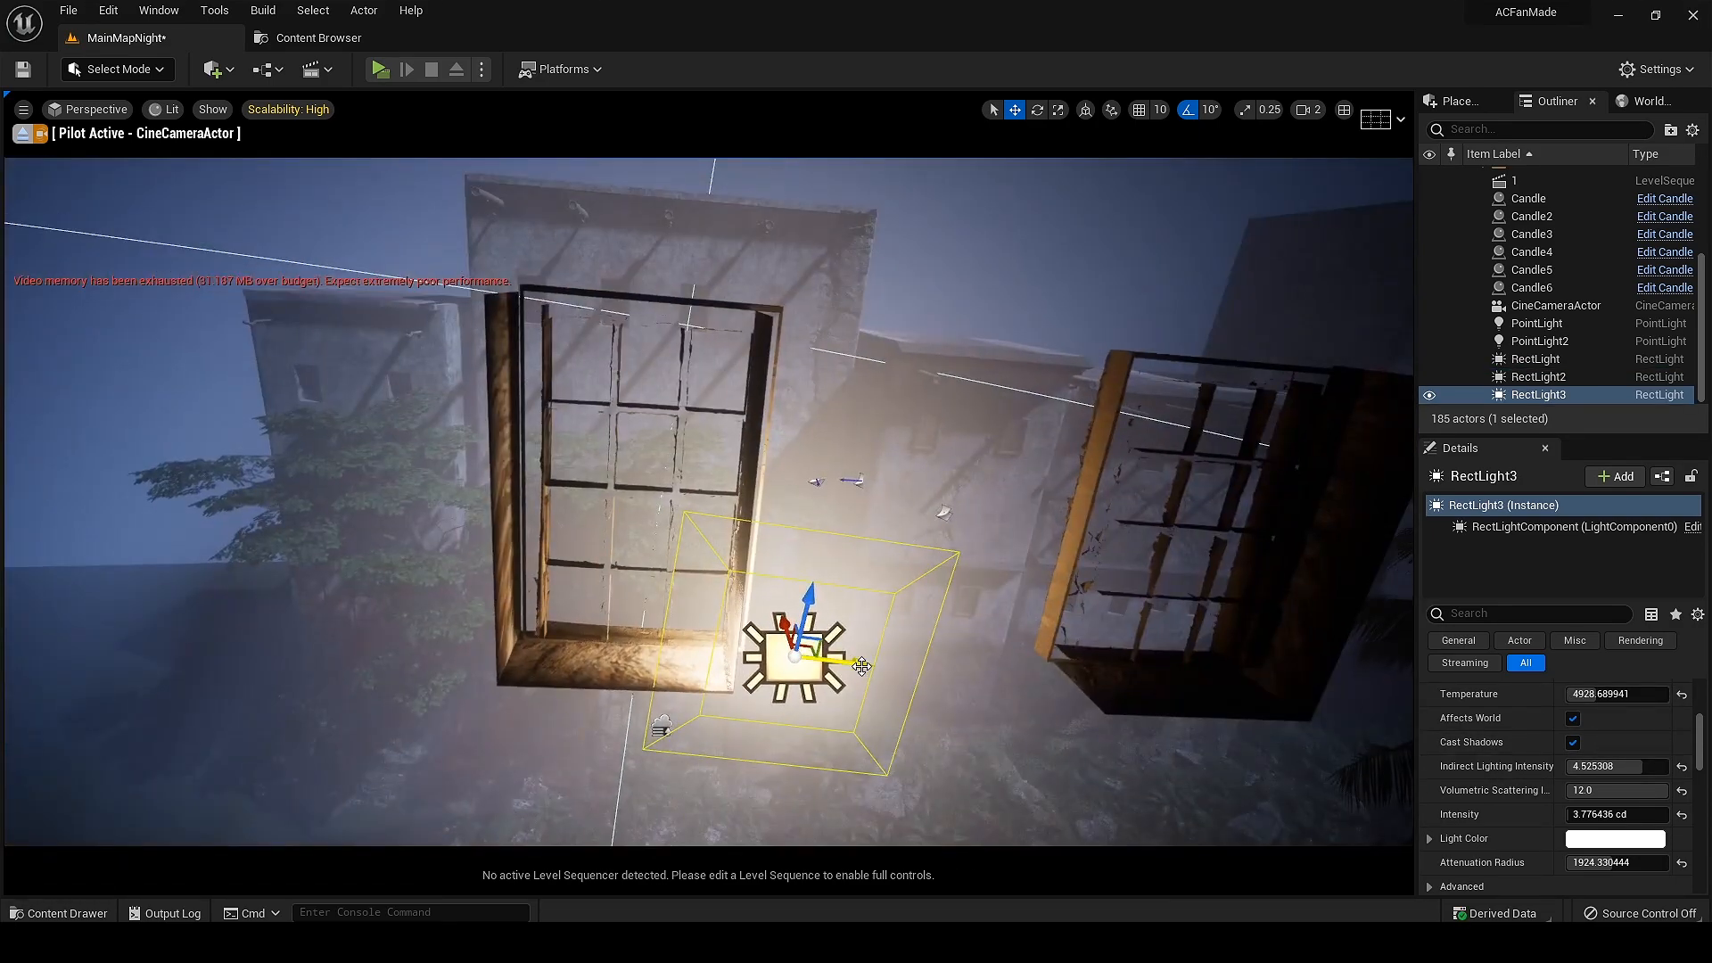
pyautogui.moveTo(854, 659); pyautogui.dragTo(675, 619)
pyautogui.moveTo(624, 570); pyautogui.dragTo(622, 443)
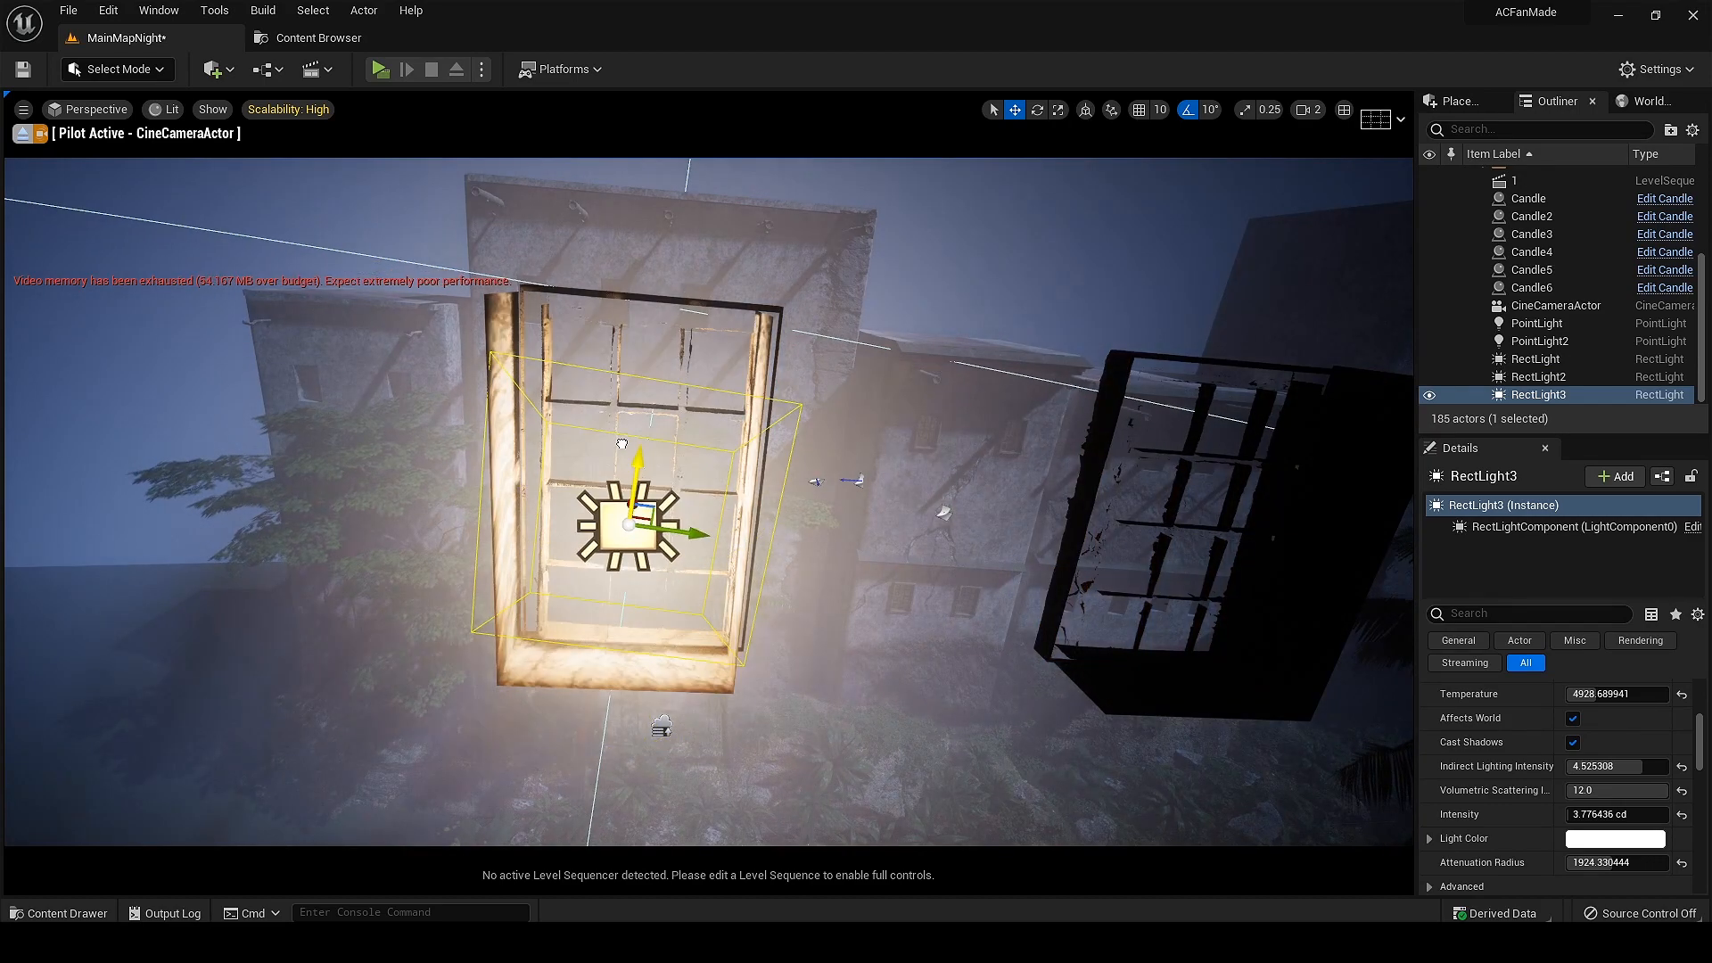
pyautogui.press('s')
pyautogui.moveTo(943, 513); pyautogui.dragTo(958, 571, button='right')
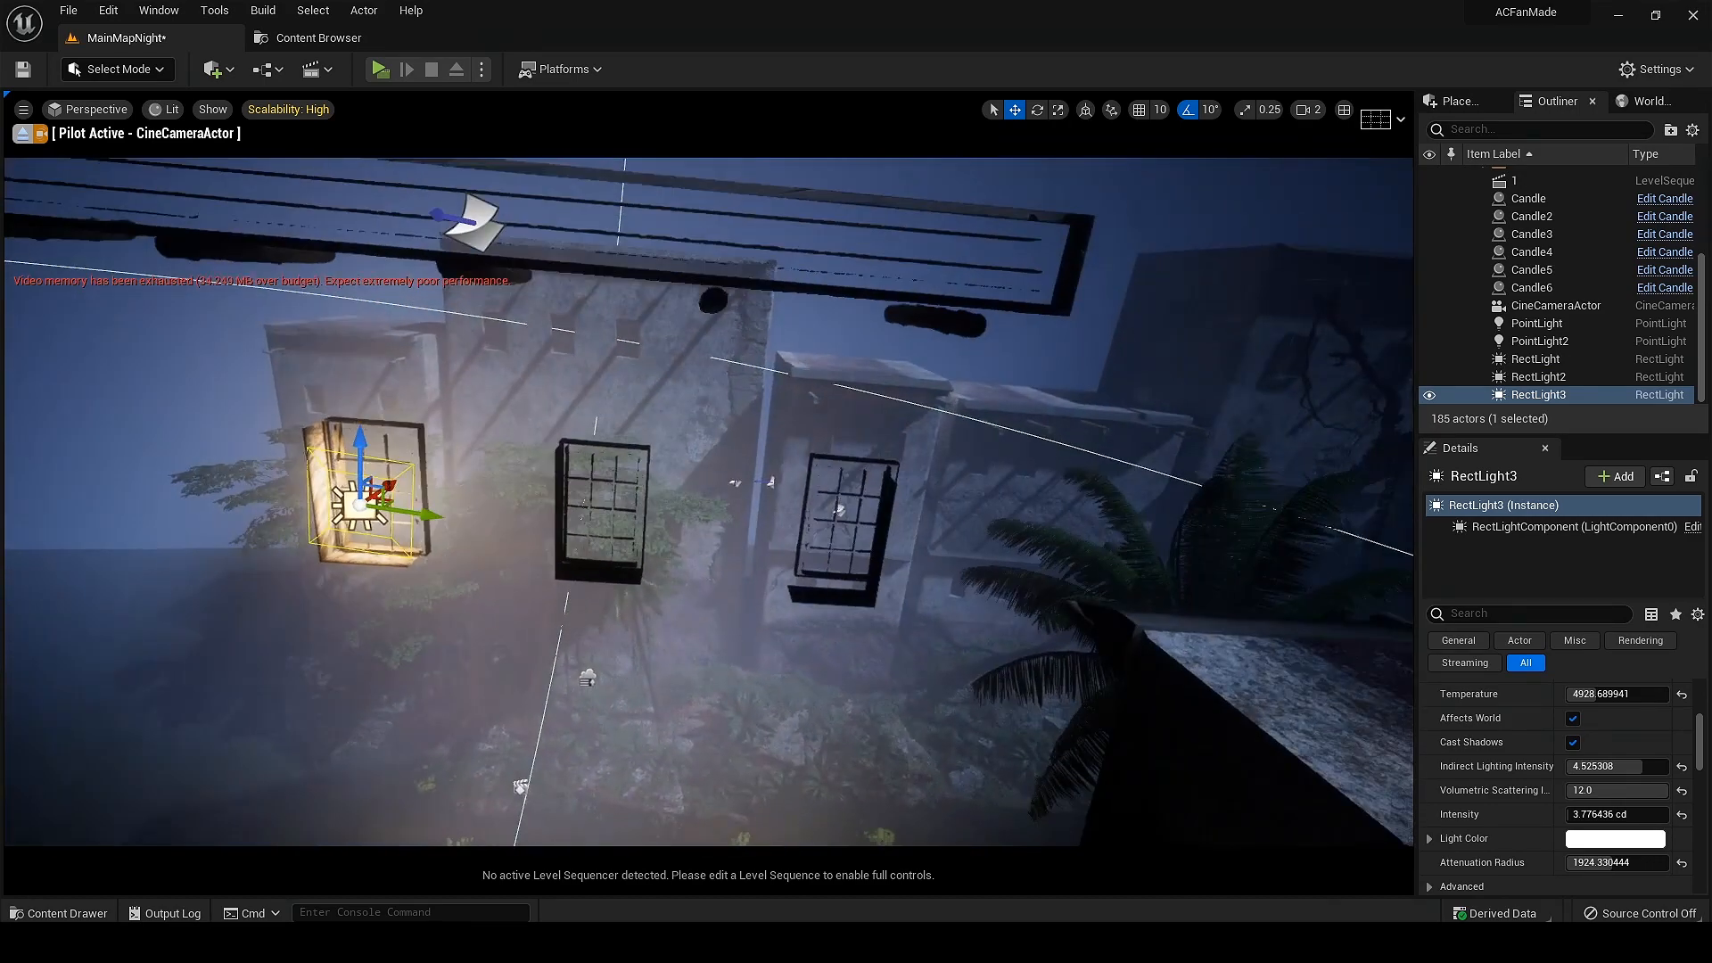
# Step: Move the second rect light copy along the facade to another window and raise it inside the frame
pyautogui.moveTo(959, 571); pyautogui.dragTo(917, 547)
pyautogui.press('w')
pyautogui.moveTo(918, 547); pyautogui.dragTo(934, 549, button='right')
pyautogui.moveTo(736, 615); pyautogui.dragTo(787, 616)
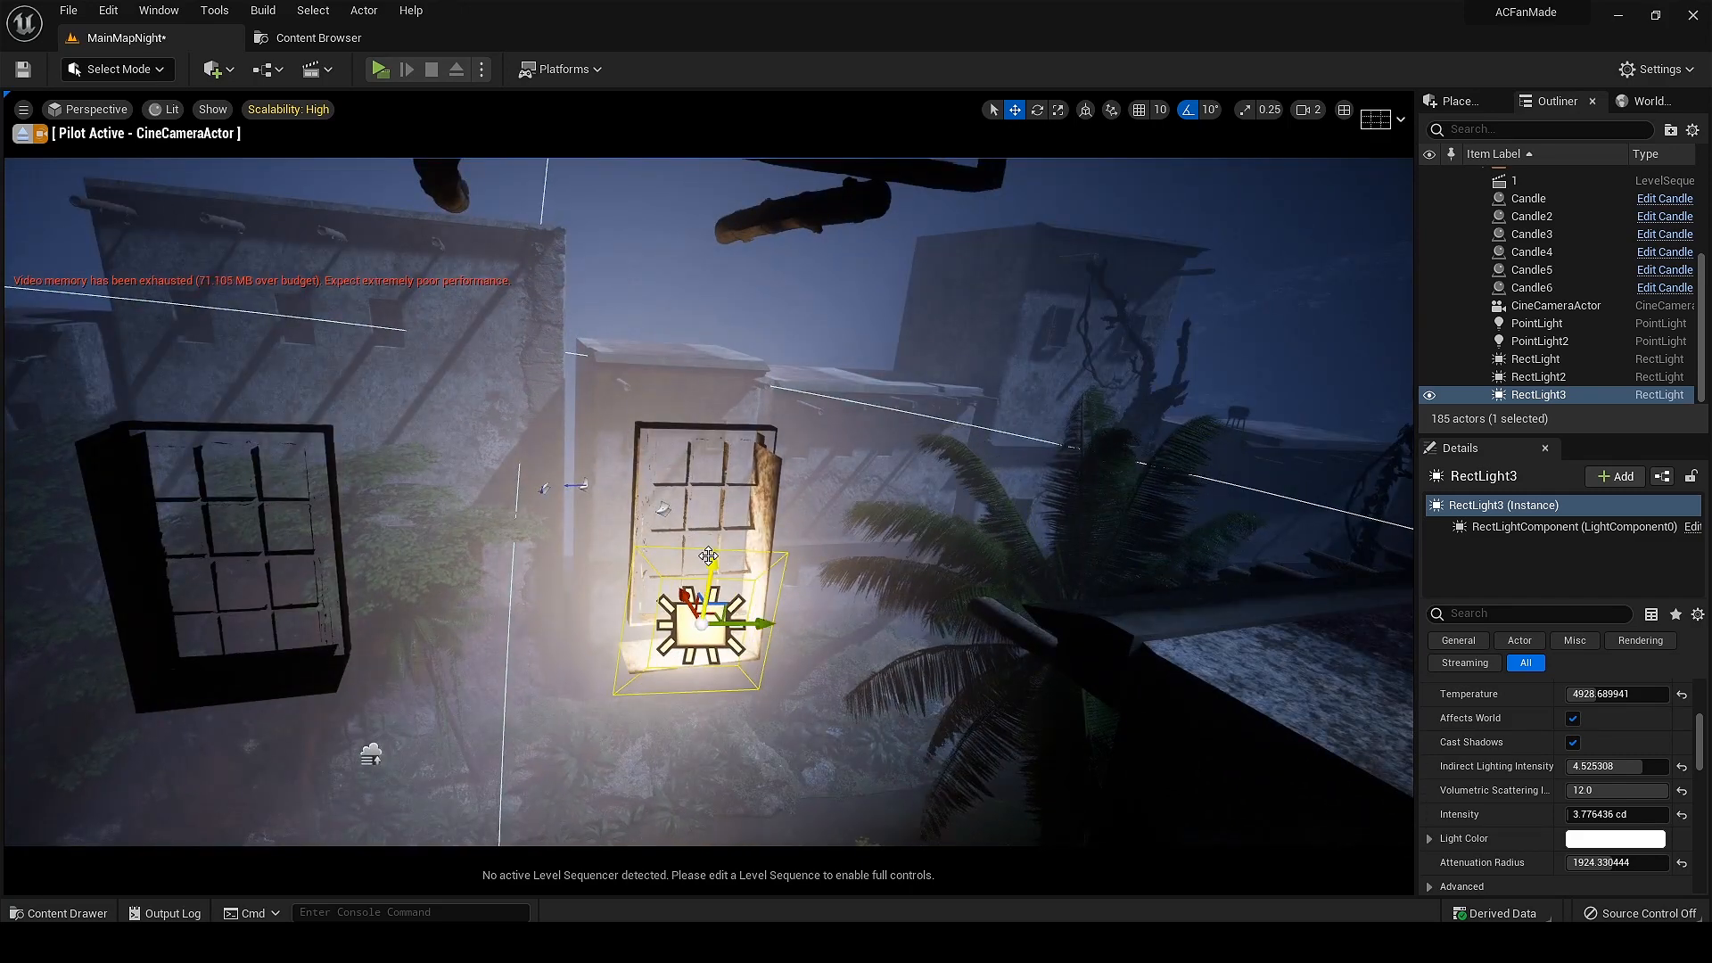
pyautogui.moveTo(710, 571); pyautogui.dragTo(732, 521)
pyautogui.press('w')
pyautogui.moveTo(732, 522); pyautogui.dragTo(776, 562, button='right')
pyautogui.moveTo(823, 565); pyautogui.dragTo(806, 563)
pyautogui.press('s')
pyautogui.moveTo(661, 609); pyautogui.dragTo(514, 660, button='right')
pyautogui.press('Escape')
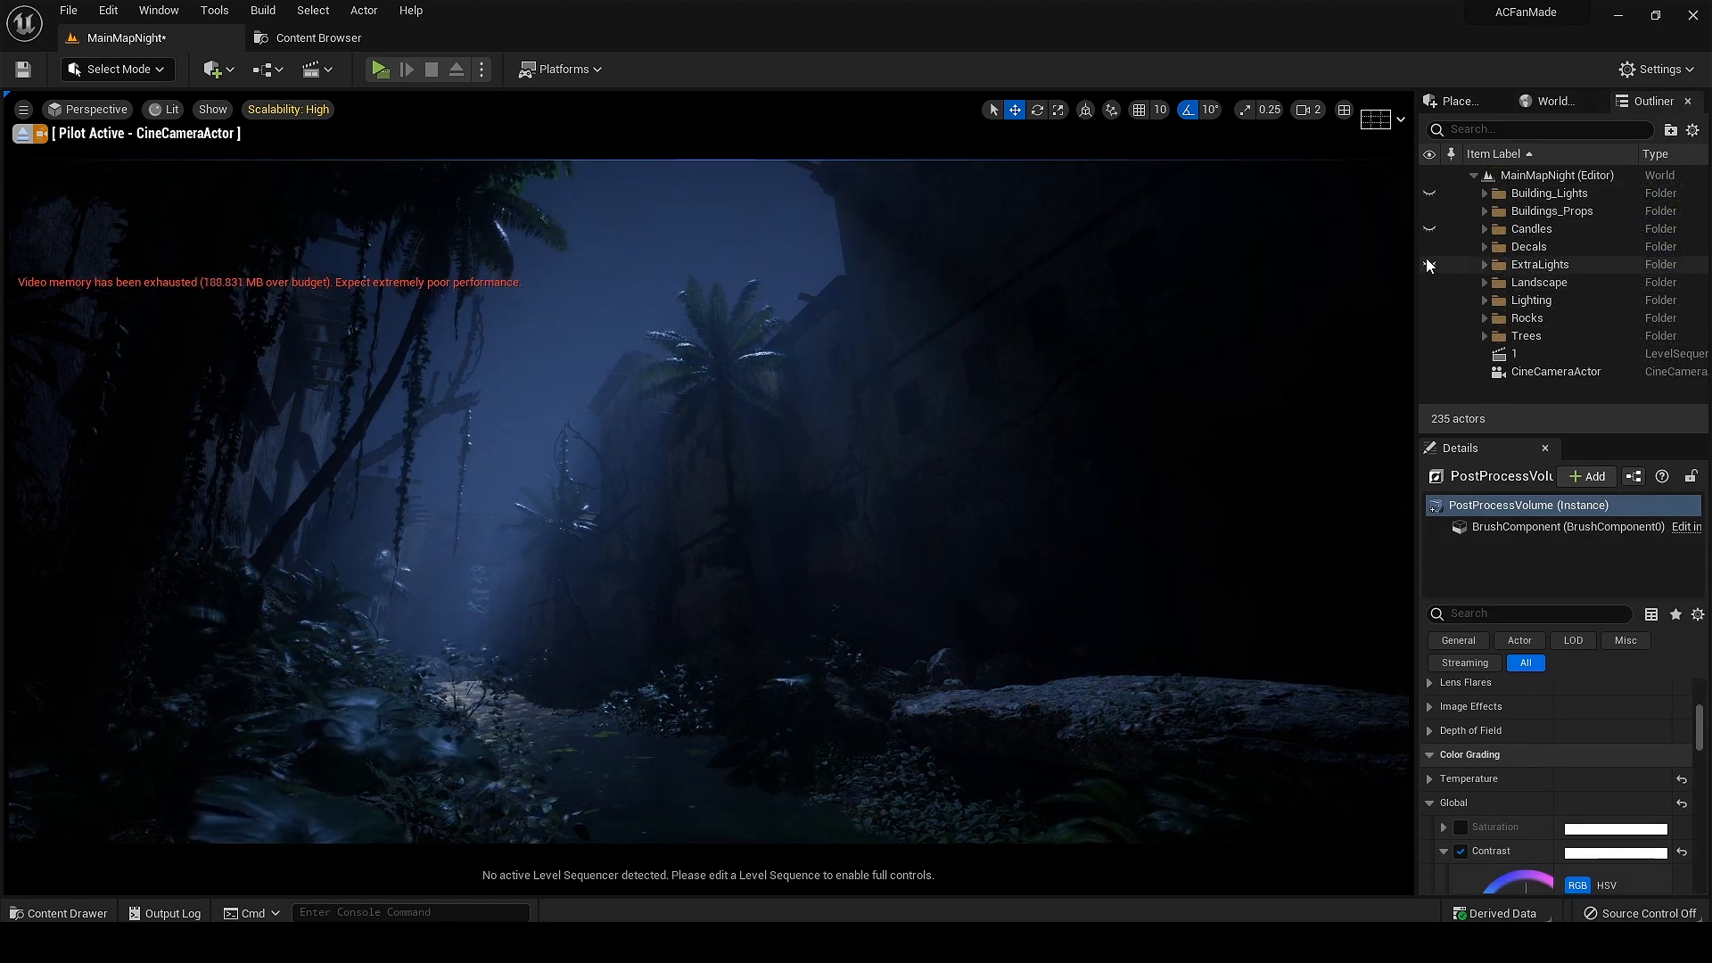
# Step: Compare the contribution of the Candles, Building_Lights and ExtraLights folders by showing and hiding each one separately
pyautogui.click(1429, 231)
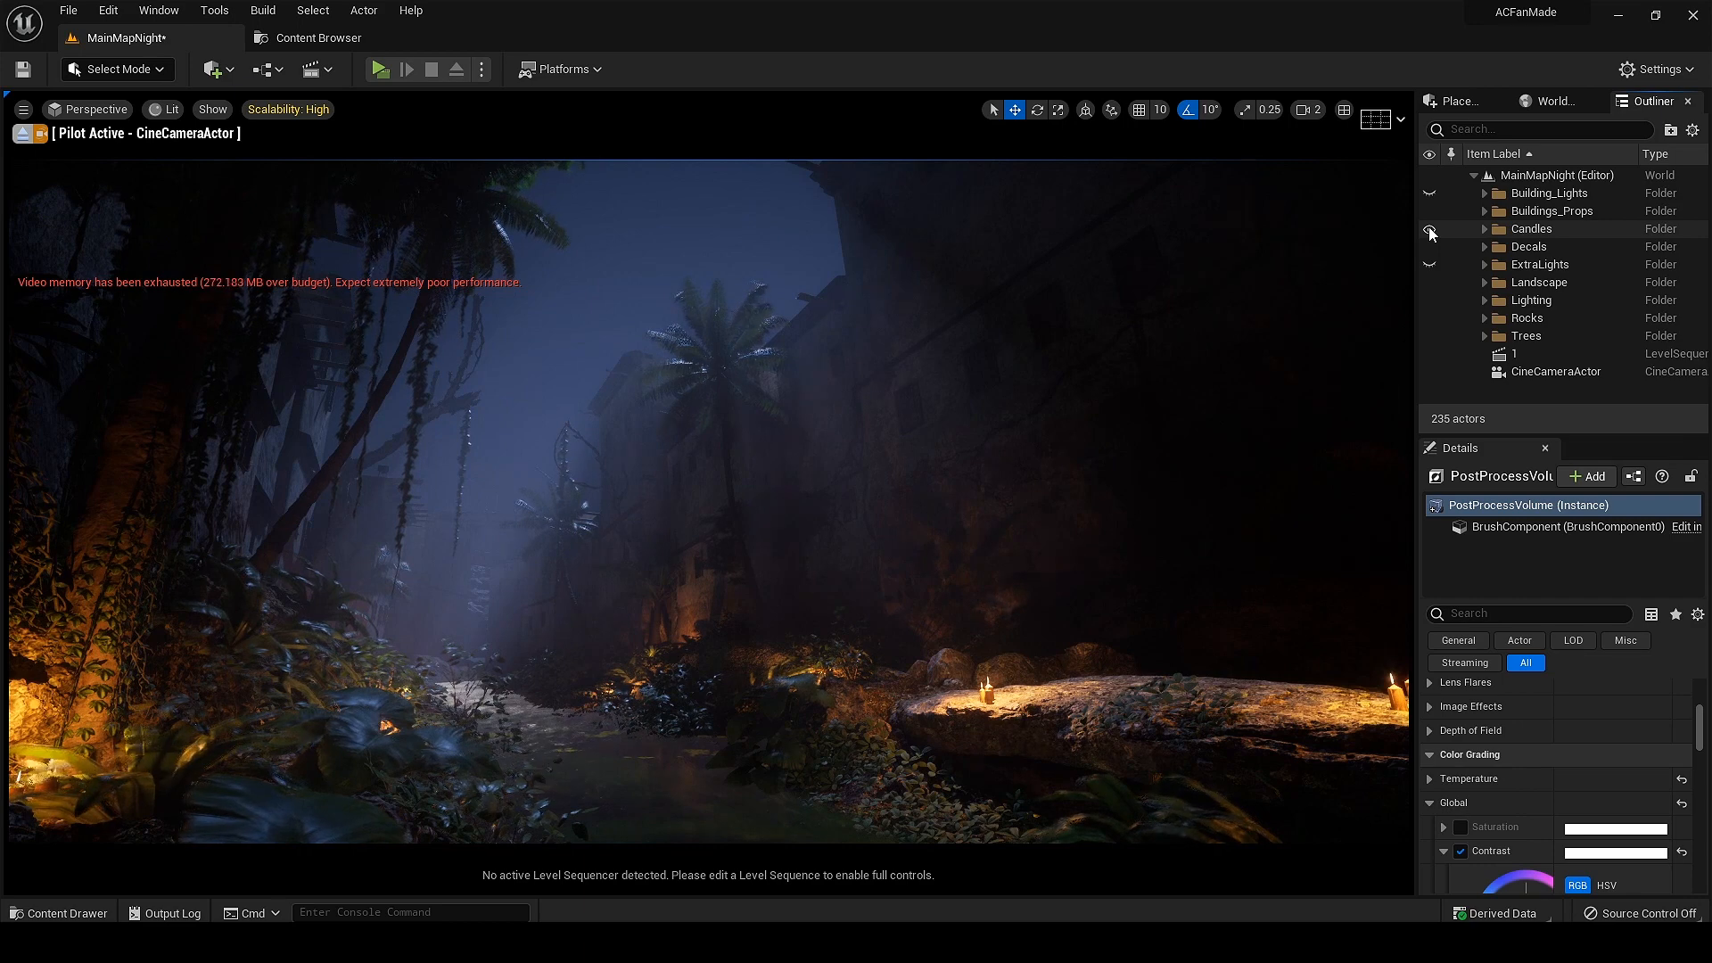
pyautogui.click(1429, 230)
pyautogui.click(1430, 194)
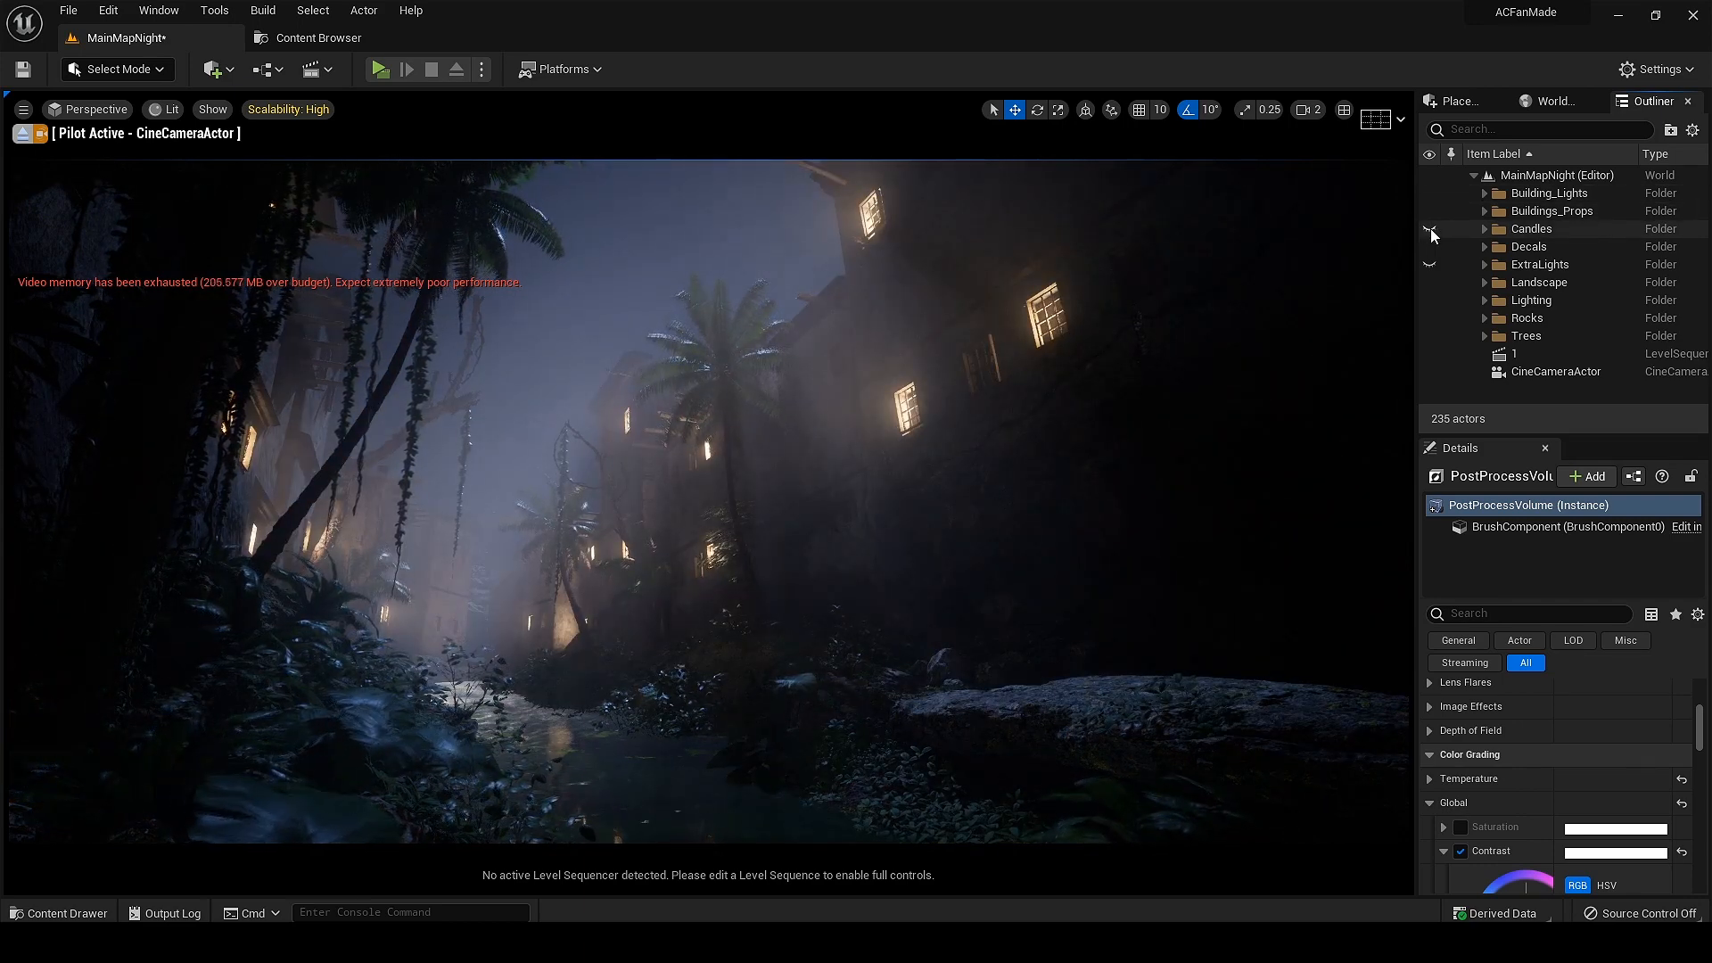
pyautogui.click(1431, 194)
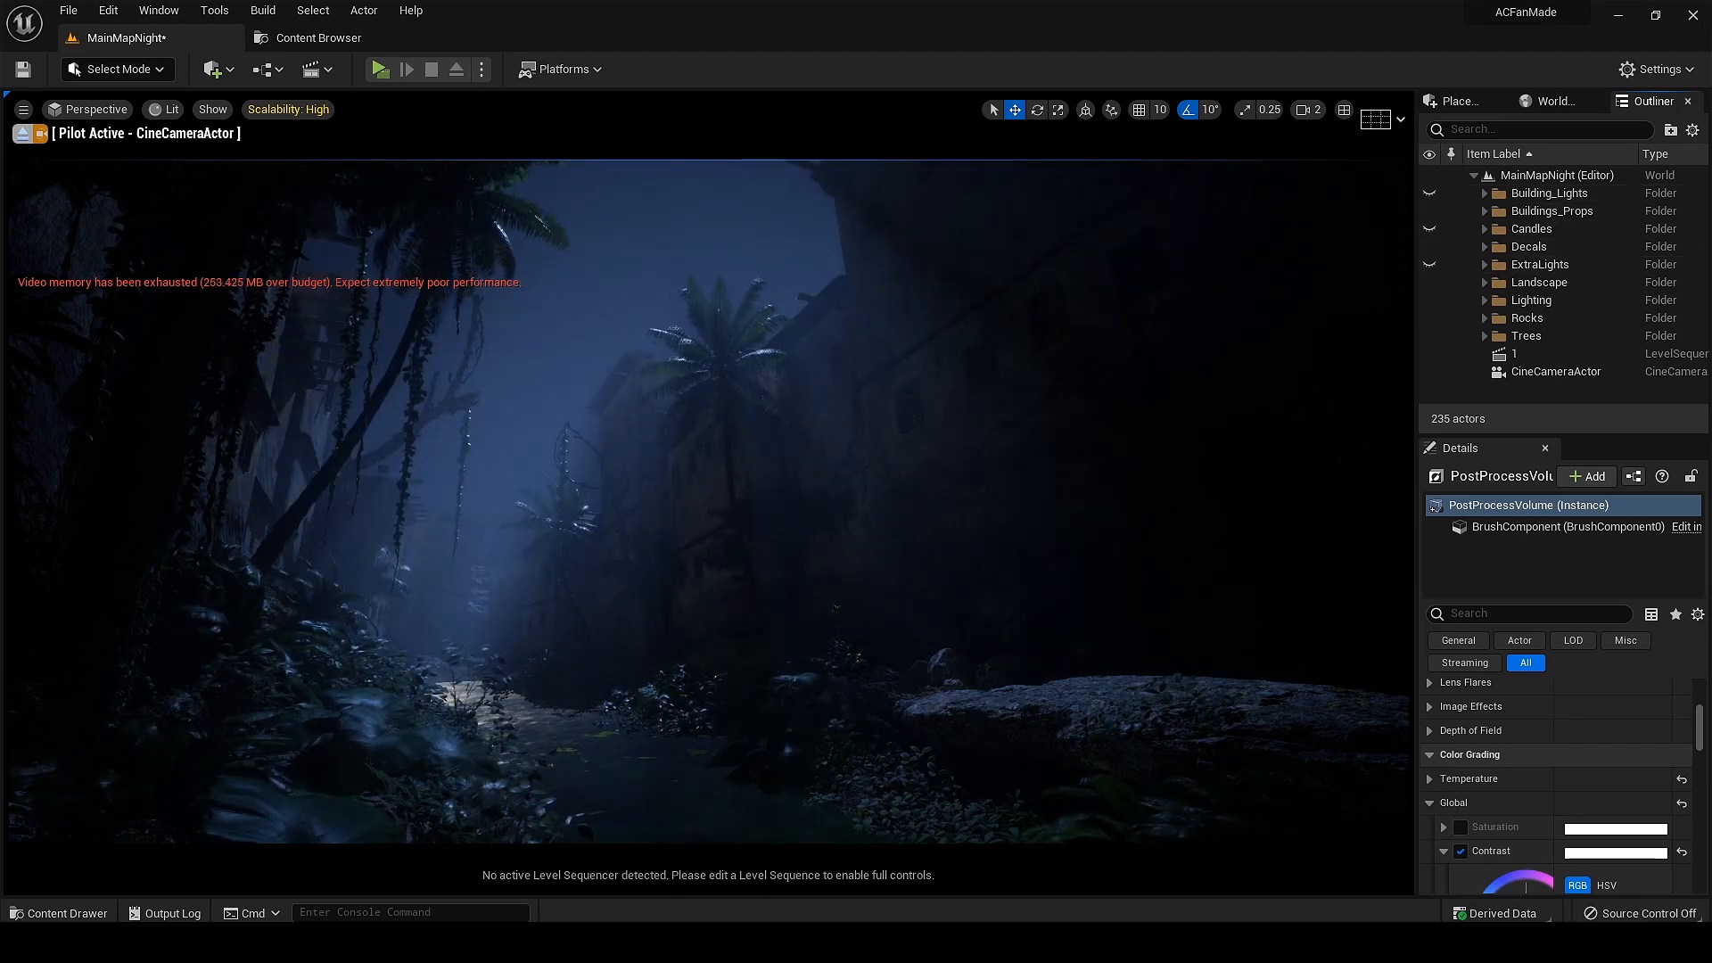
pyautogui.click(1430, 266)
pyautogui.click(1429, 266)
pyautogui.click(1430, 266)
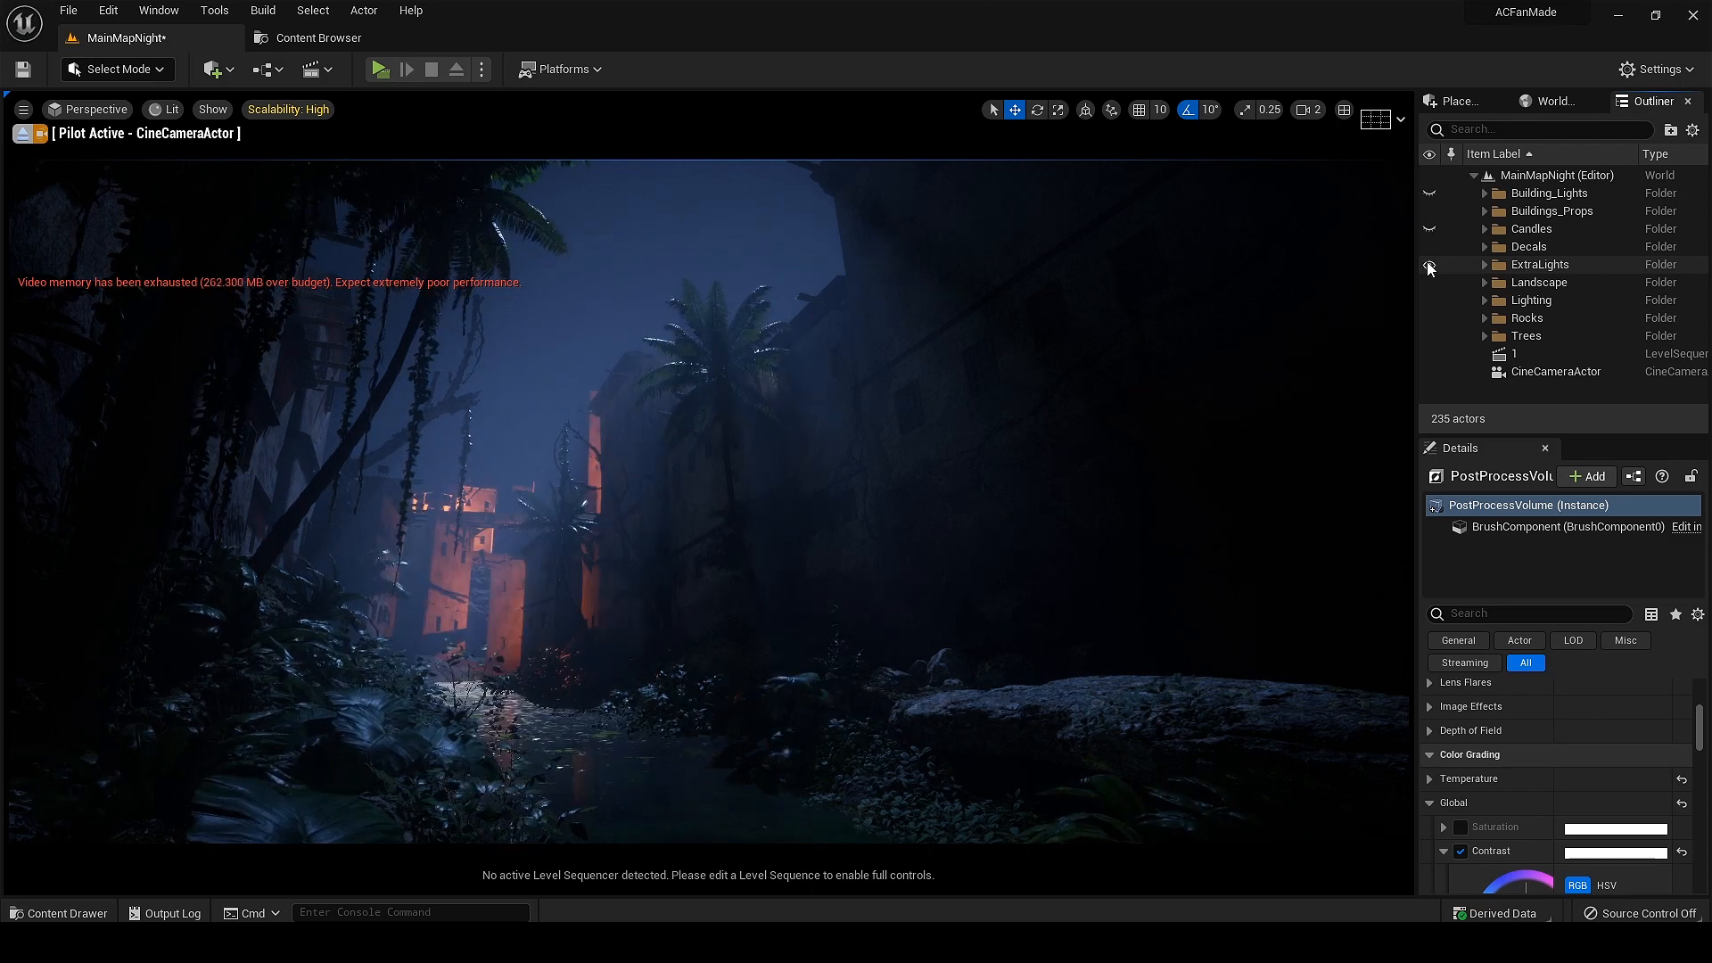
pyautogui.click(1430, 266)
pyautogui.click(1429, 265)
pyautogui.click(1429, 265)
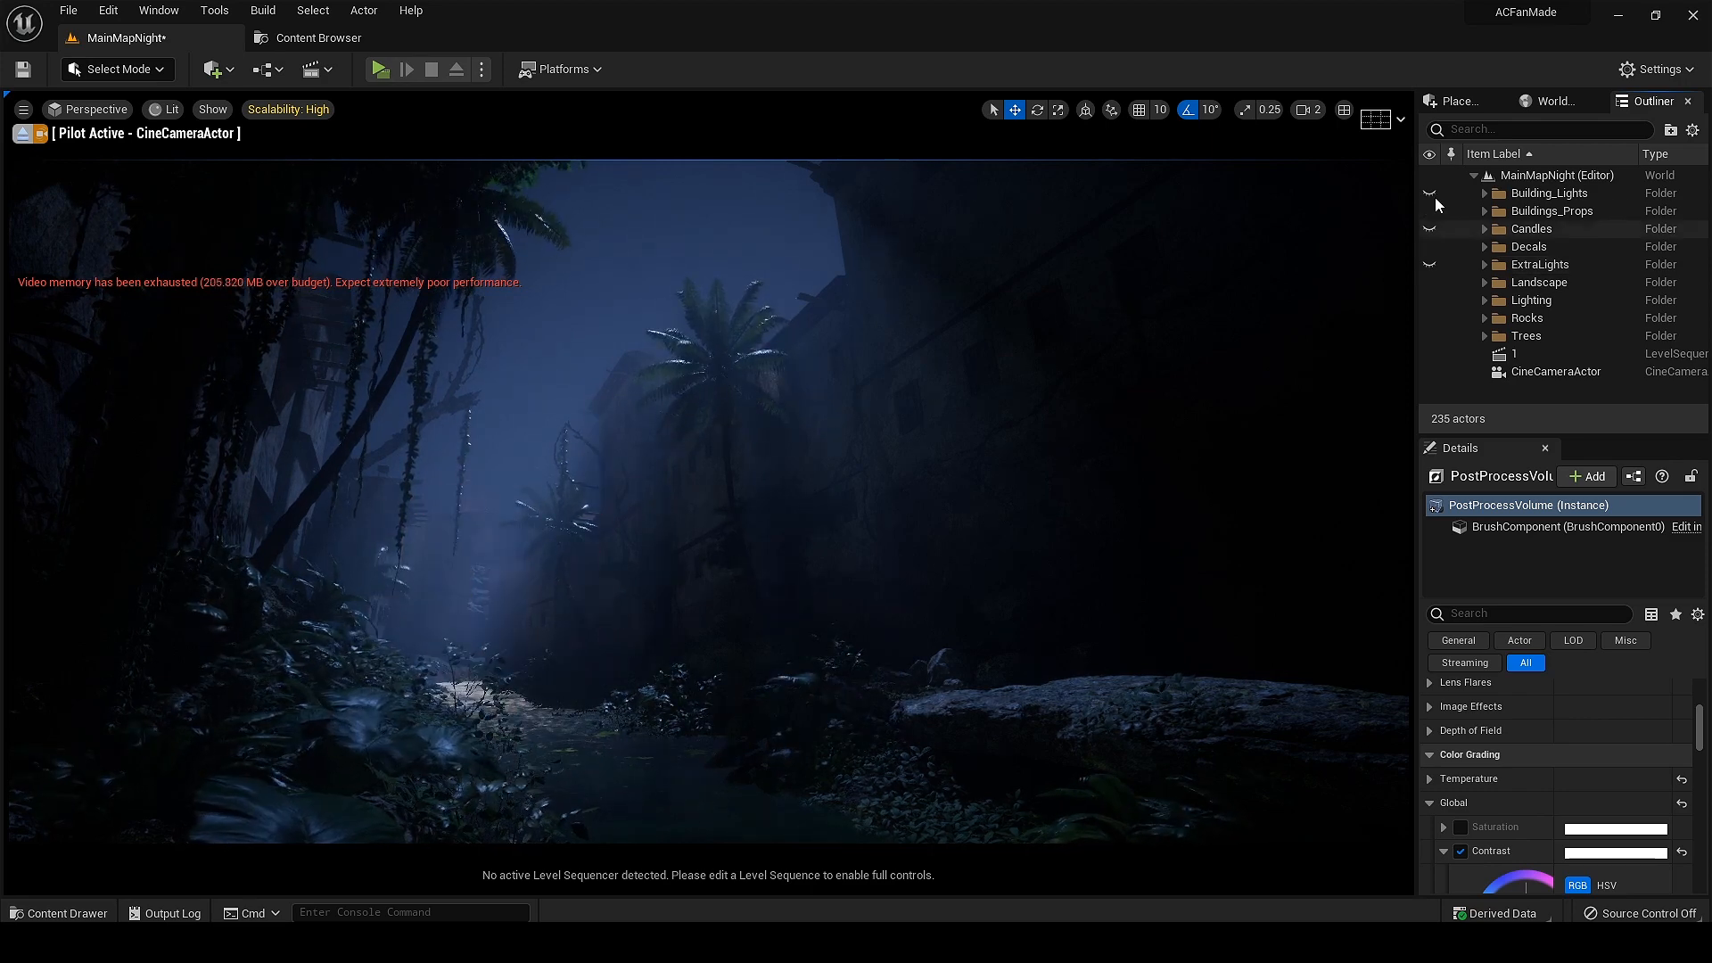
# Step: Make the Building_Lights, Candles and ExtraLights folders visible together
pyautogui.click(1430, 194)
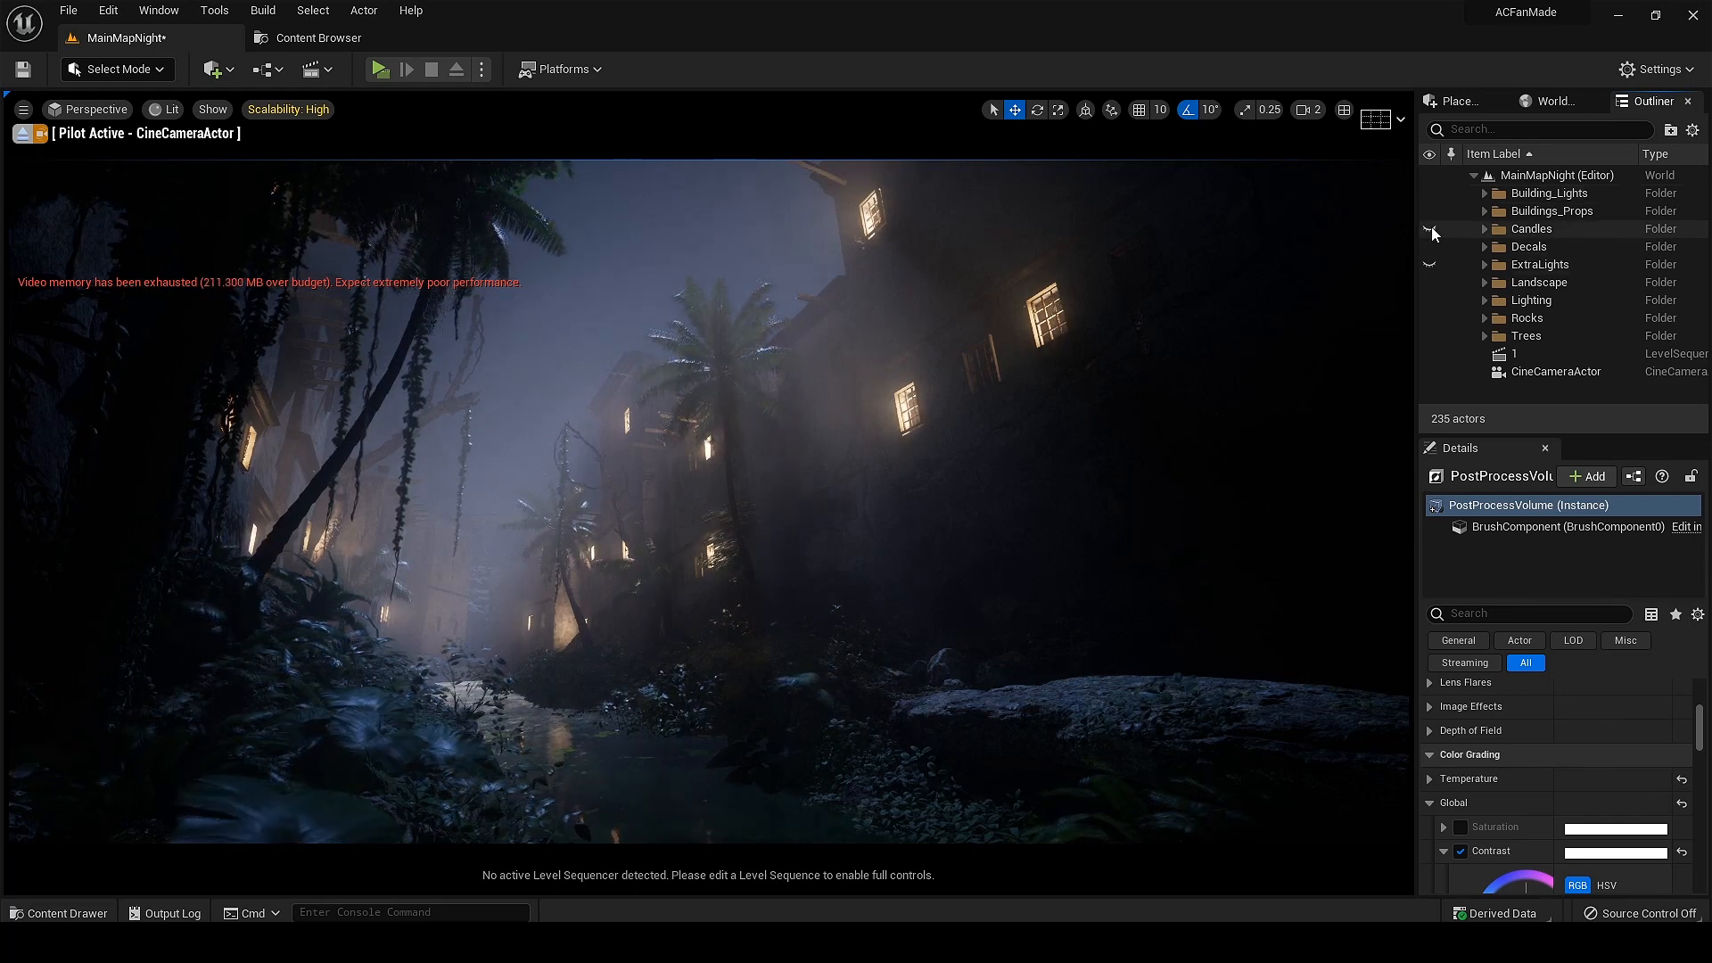
pyautogui.click(1431, 229)
pyautogui.click(1430, 265)
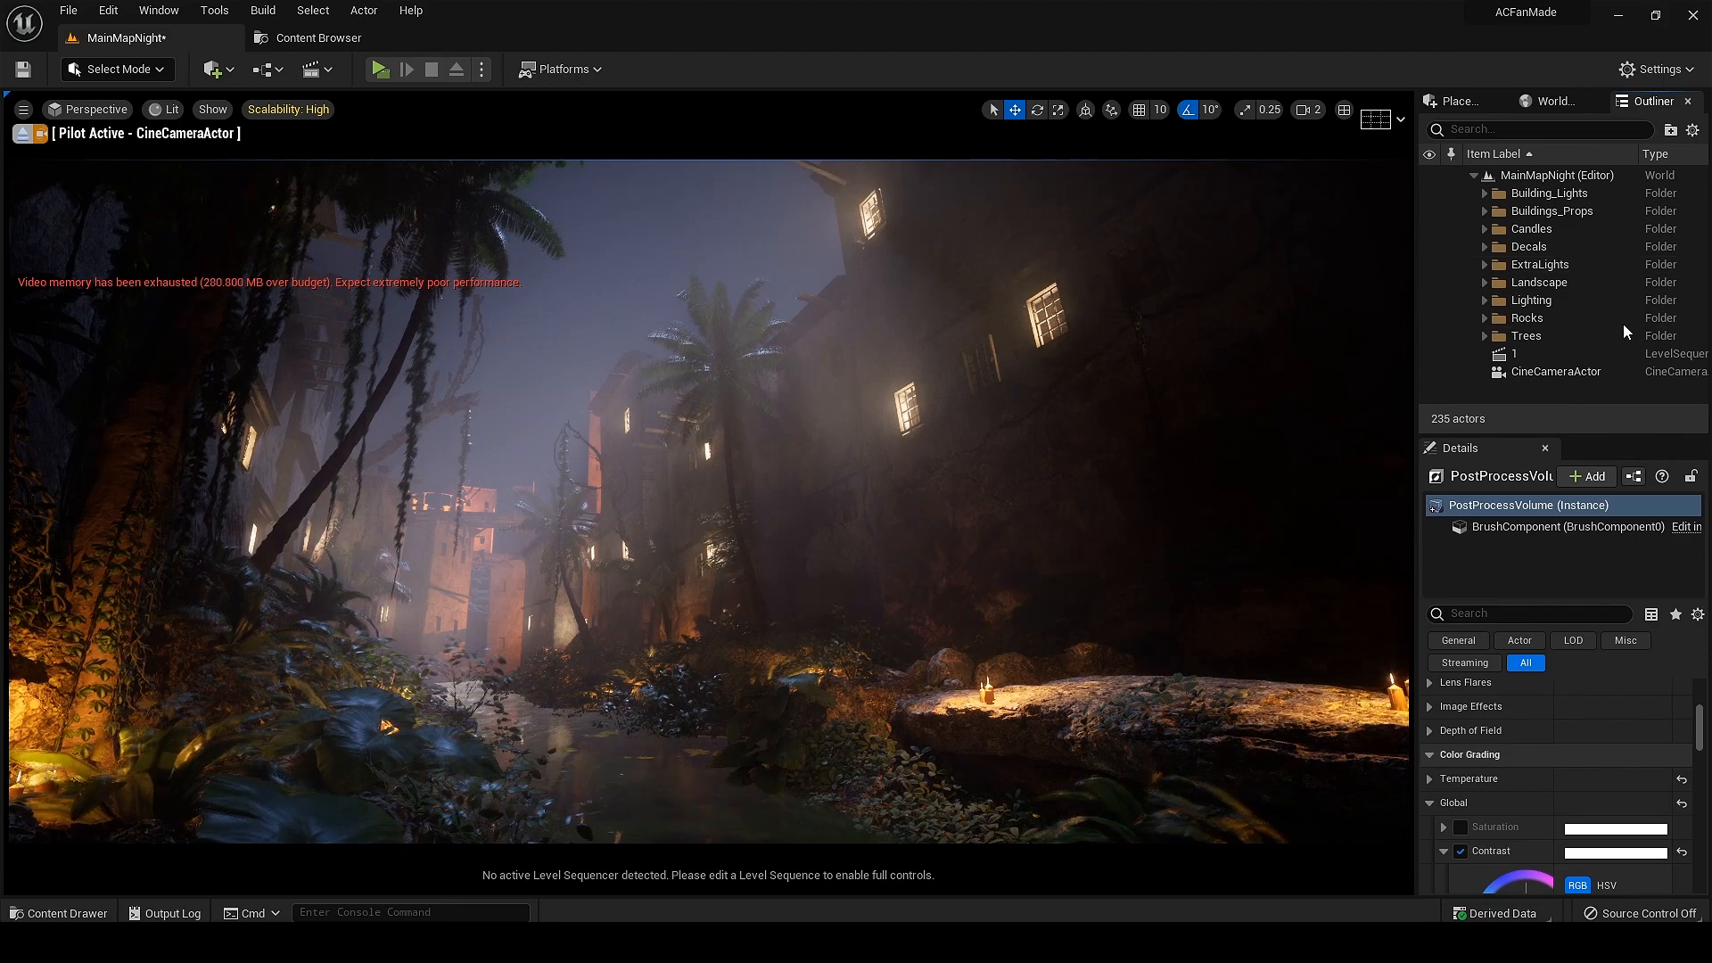
# Step: Set the post process volume's global colour grading offset to 0.005 and its global contrast to 1.5
pyautogui.click(1485, 300)
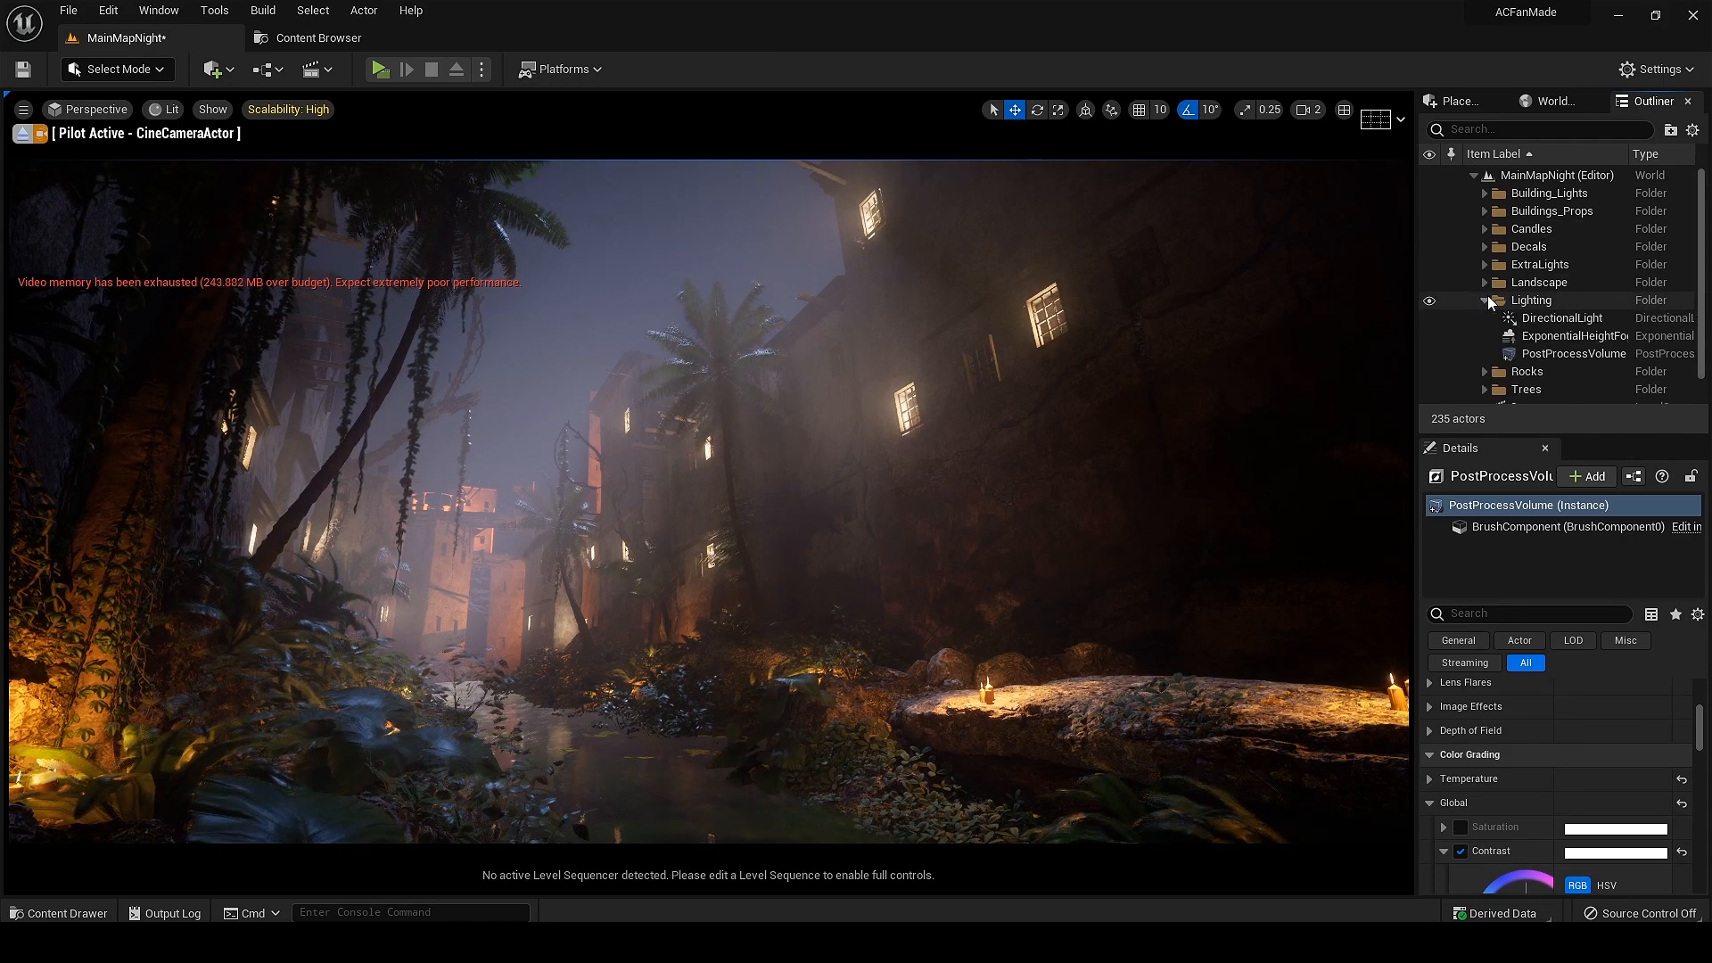
pyautogui.click(1485, 300)
pyautogui.scroll(-5, 1596, 804)
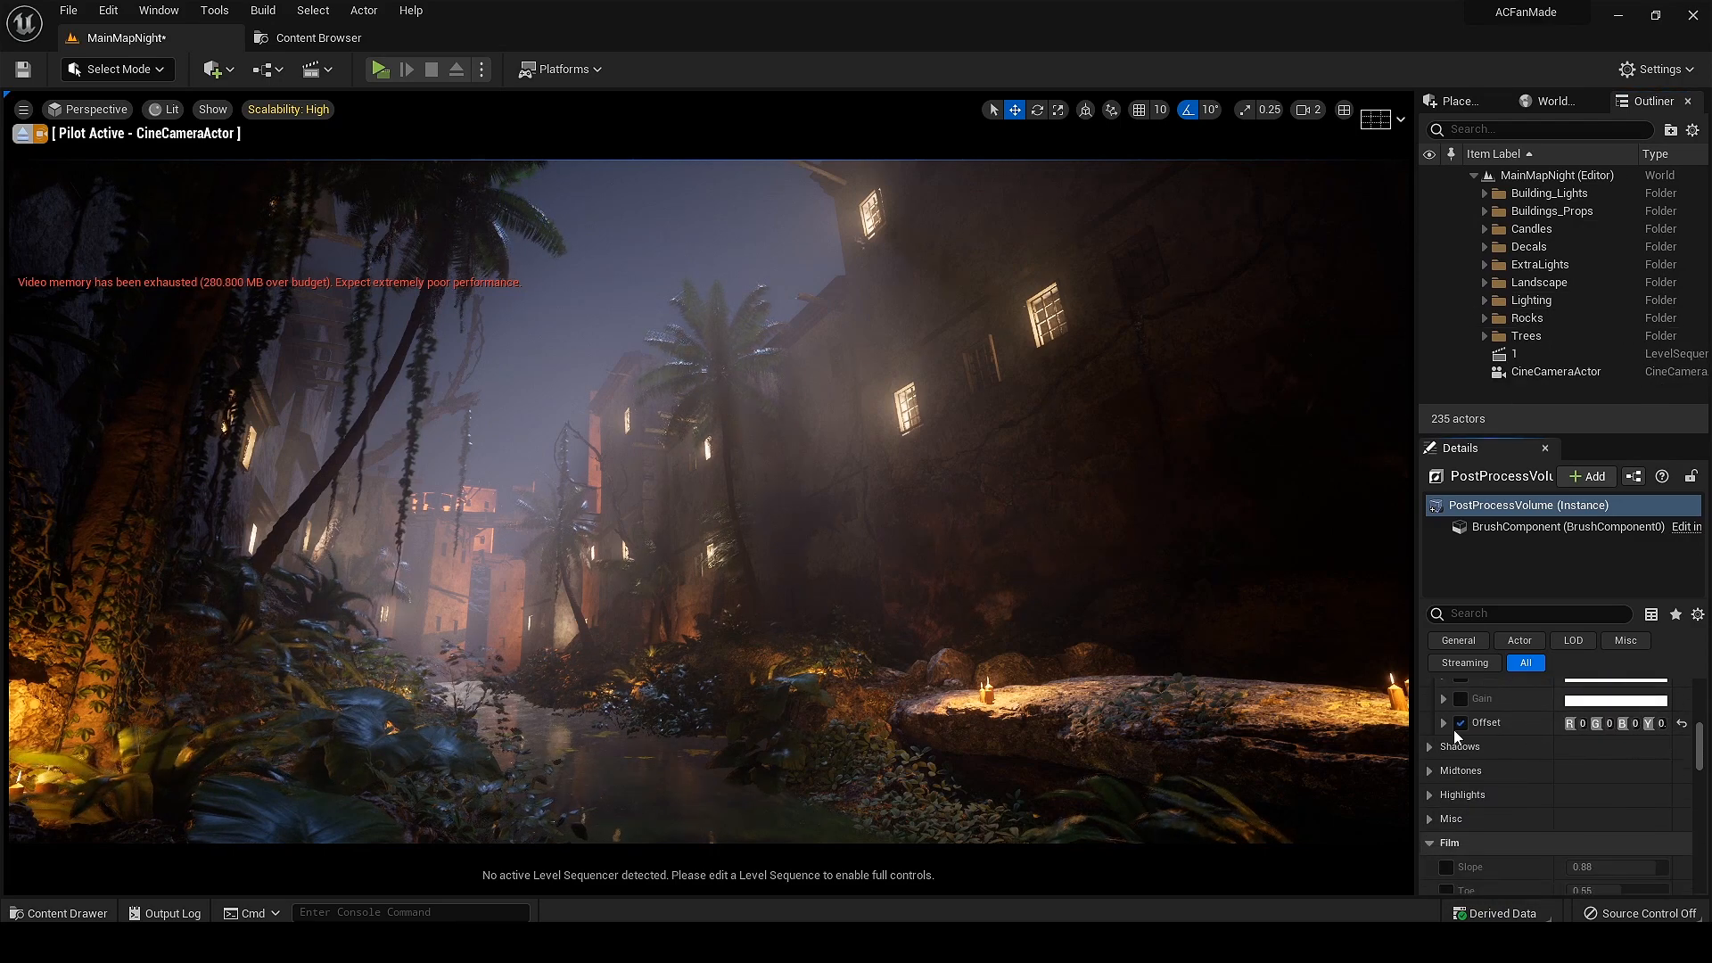
pyautogui.click(1444, 723)
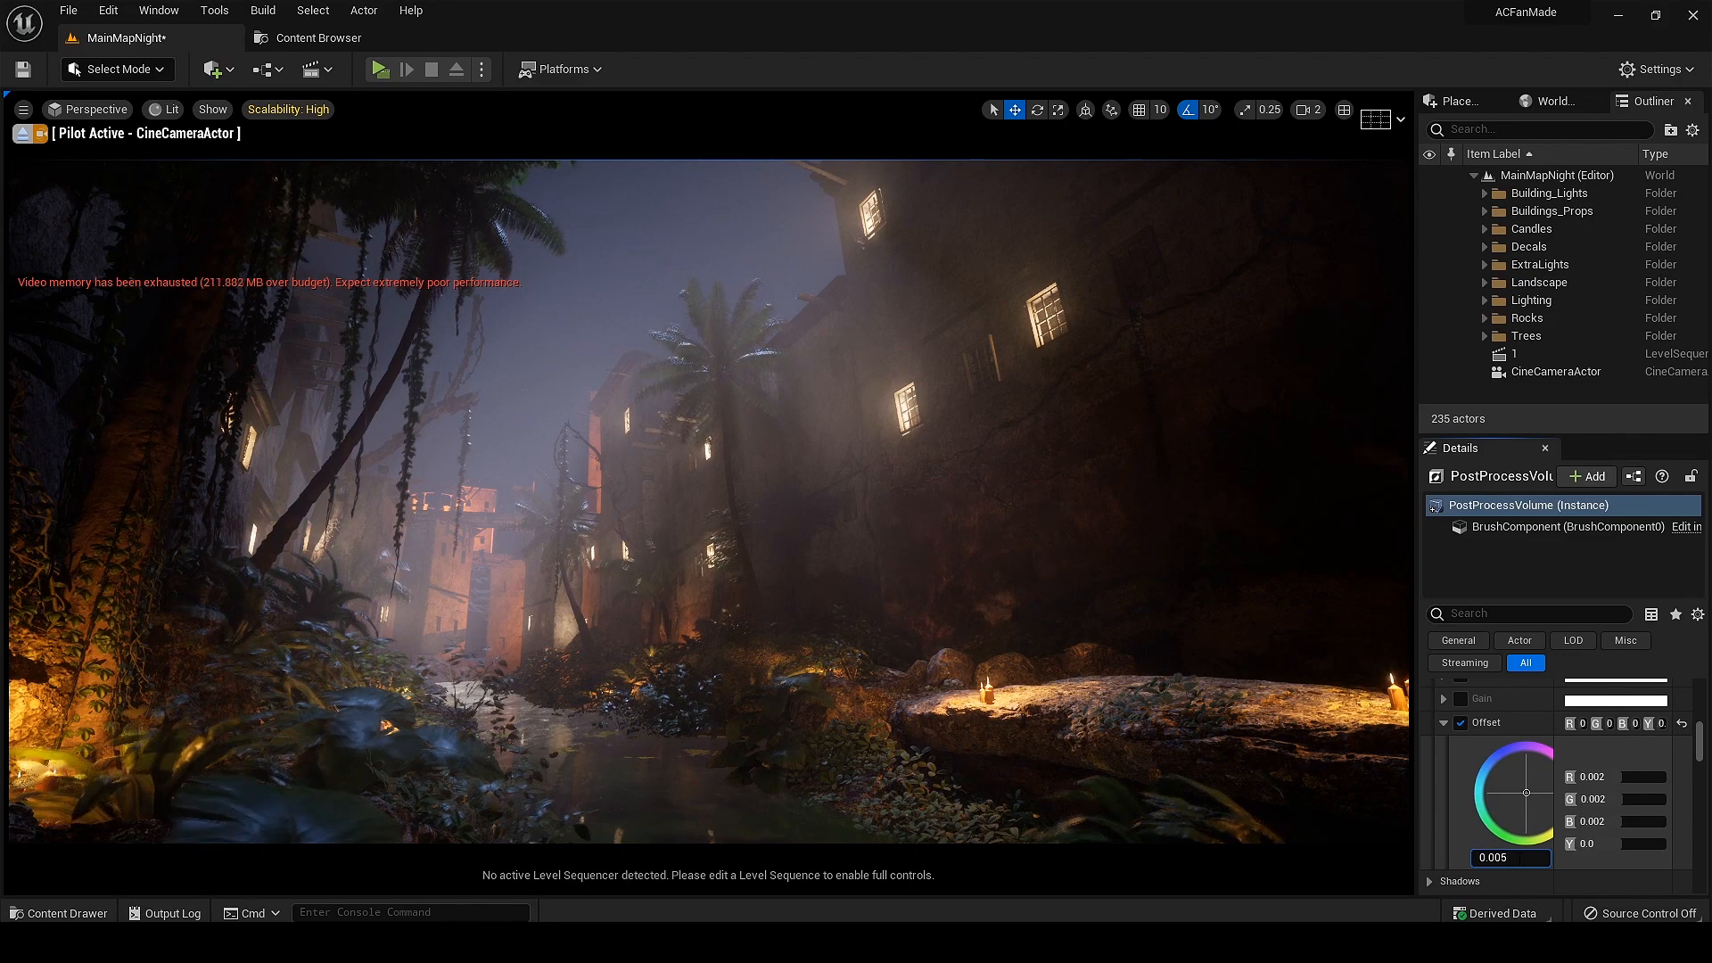
pyautogui.click(1443, 724)
pyautogui.scroll(4, 1486, 811)
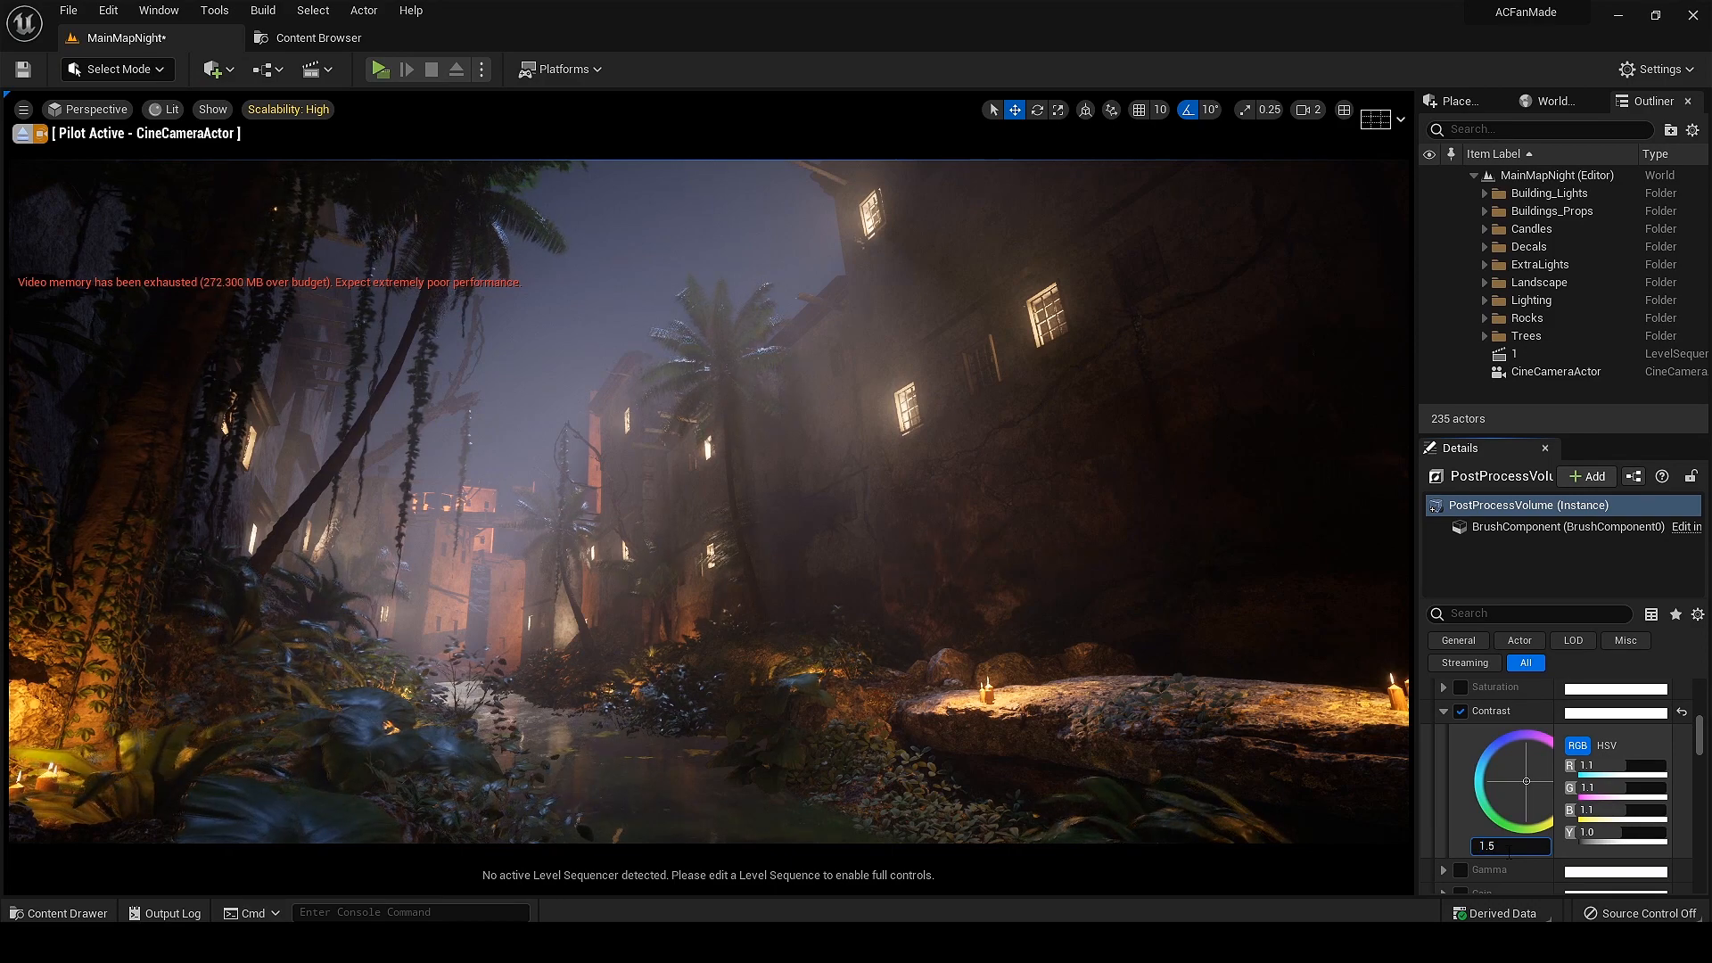
pyautogui.press('Return')
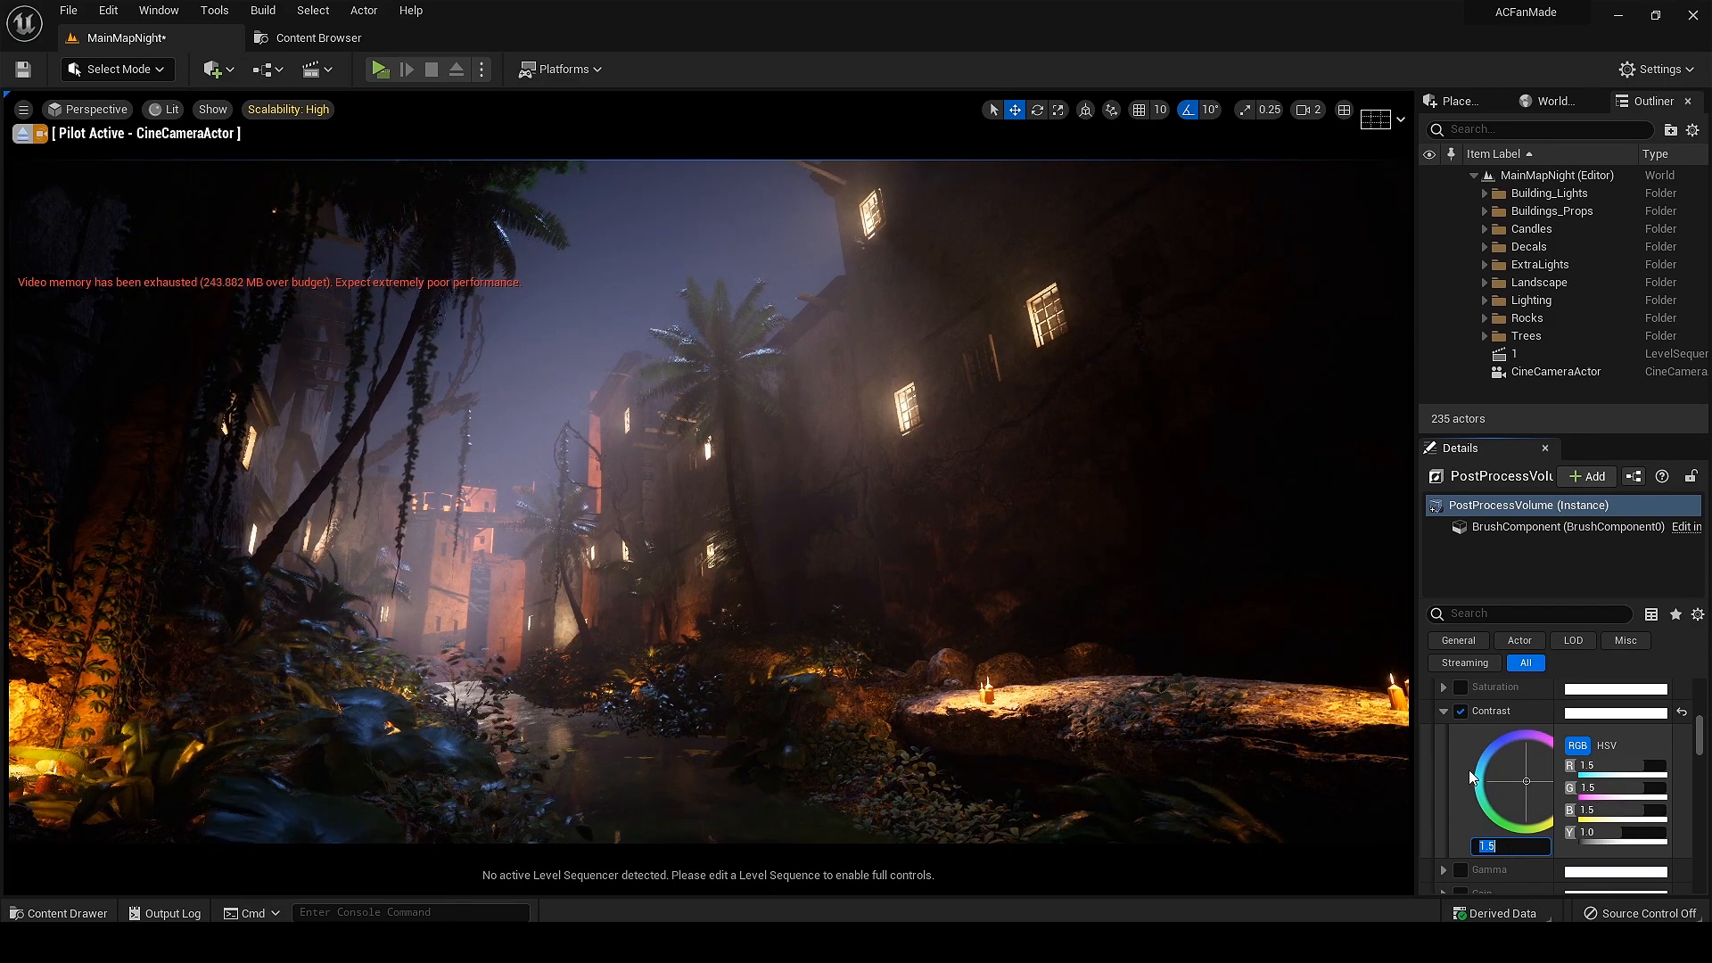
# Step: Warm the post process volume's white balance by setting its temperature to about 8400
pyautogui.scroll(3, 1445, 803)
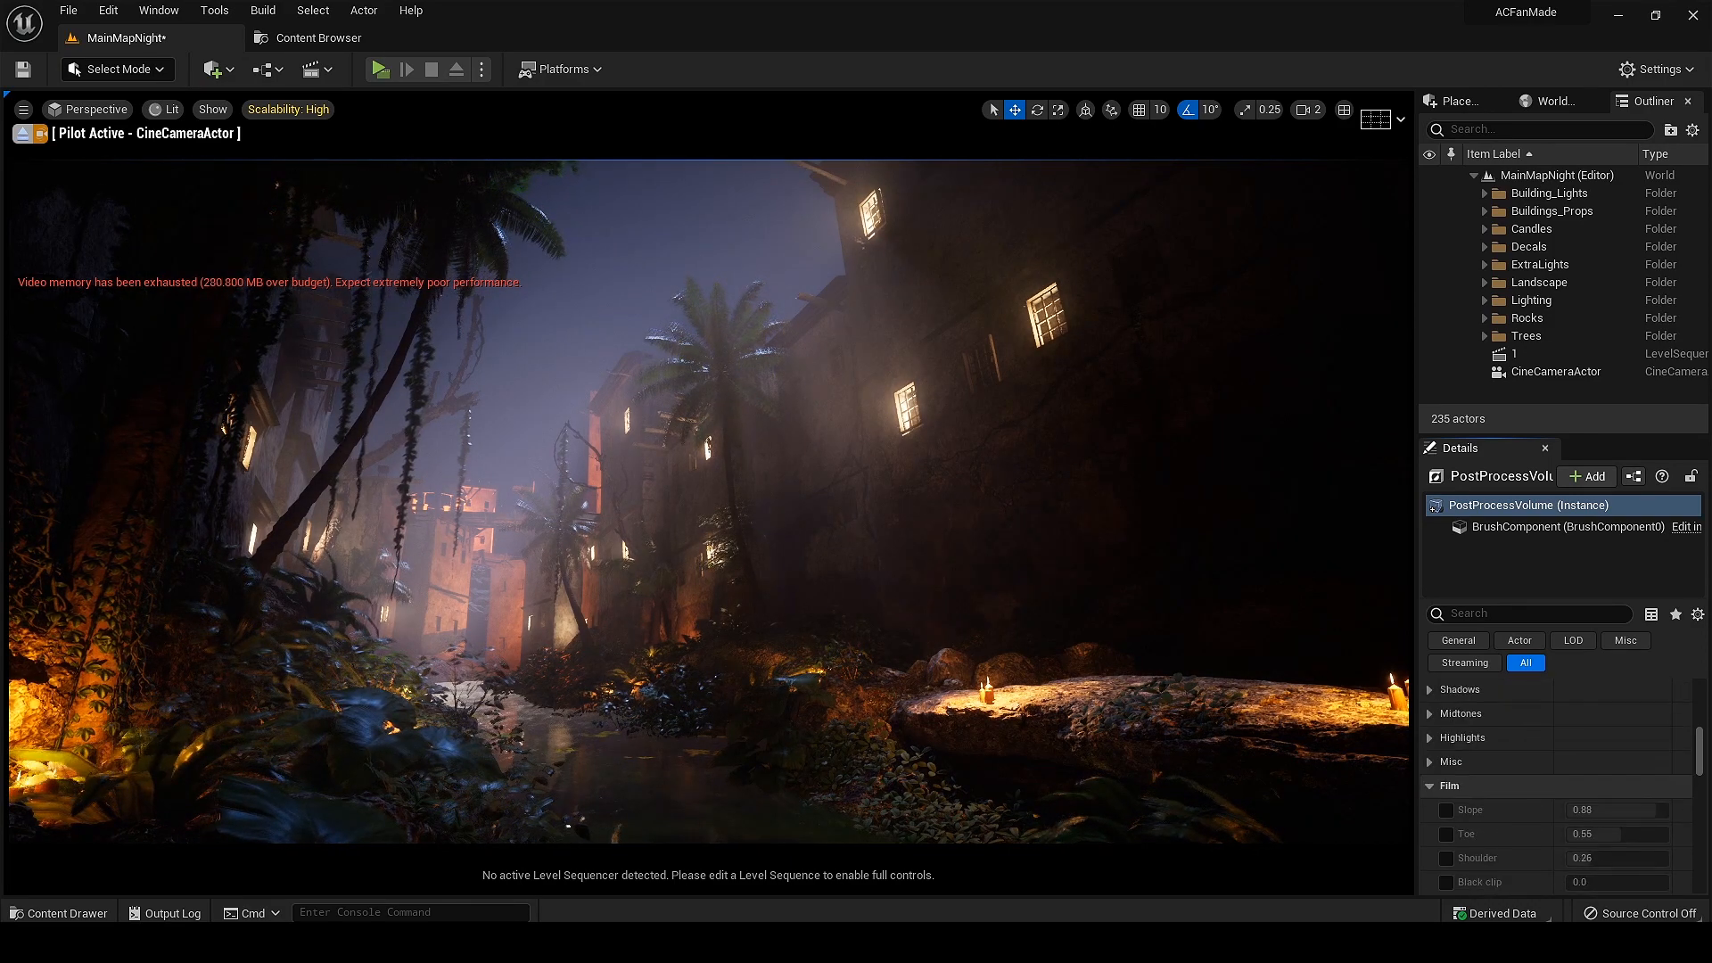
pyautogui.click(1432, 745)
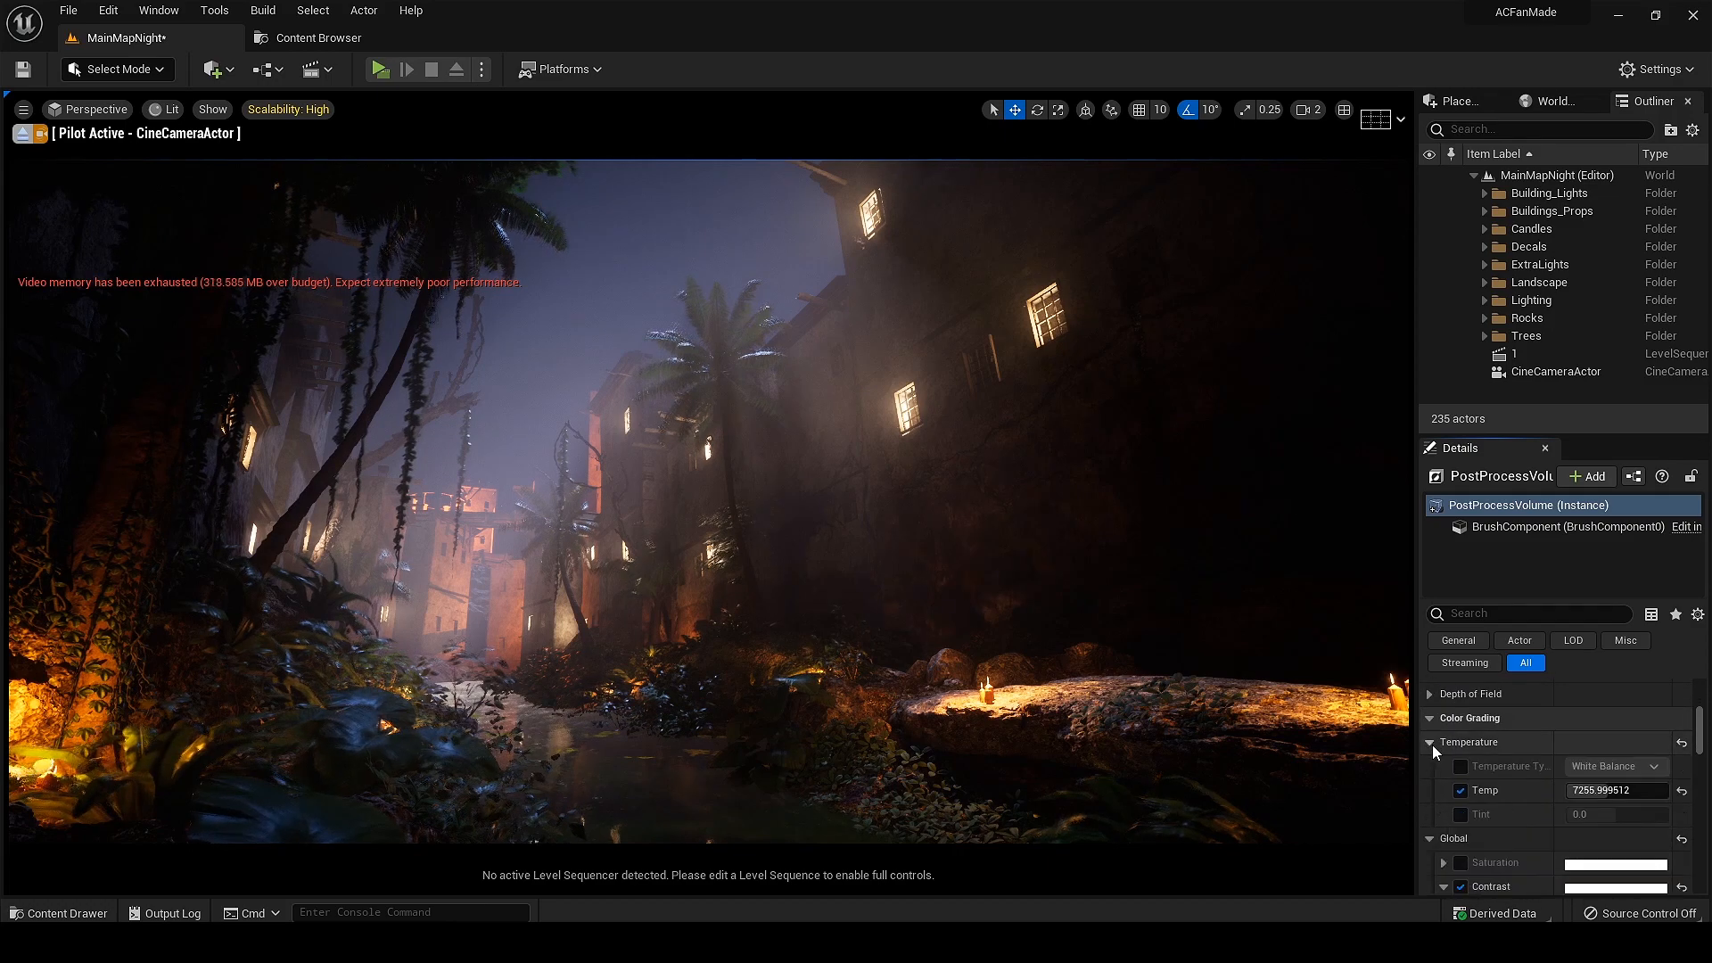
pyautogui.moveTo(1600, 791); pyautogui.dragTo(1632, 791)
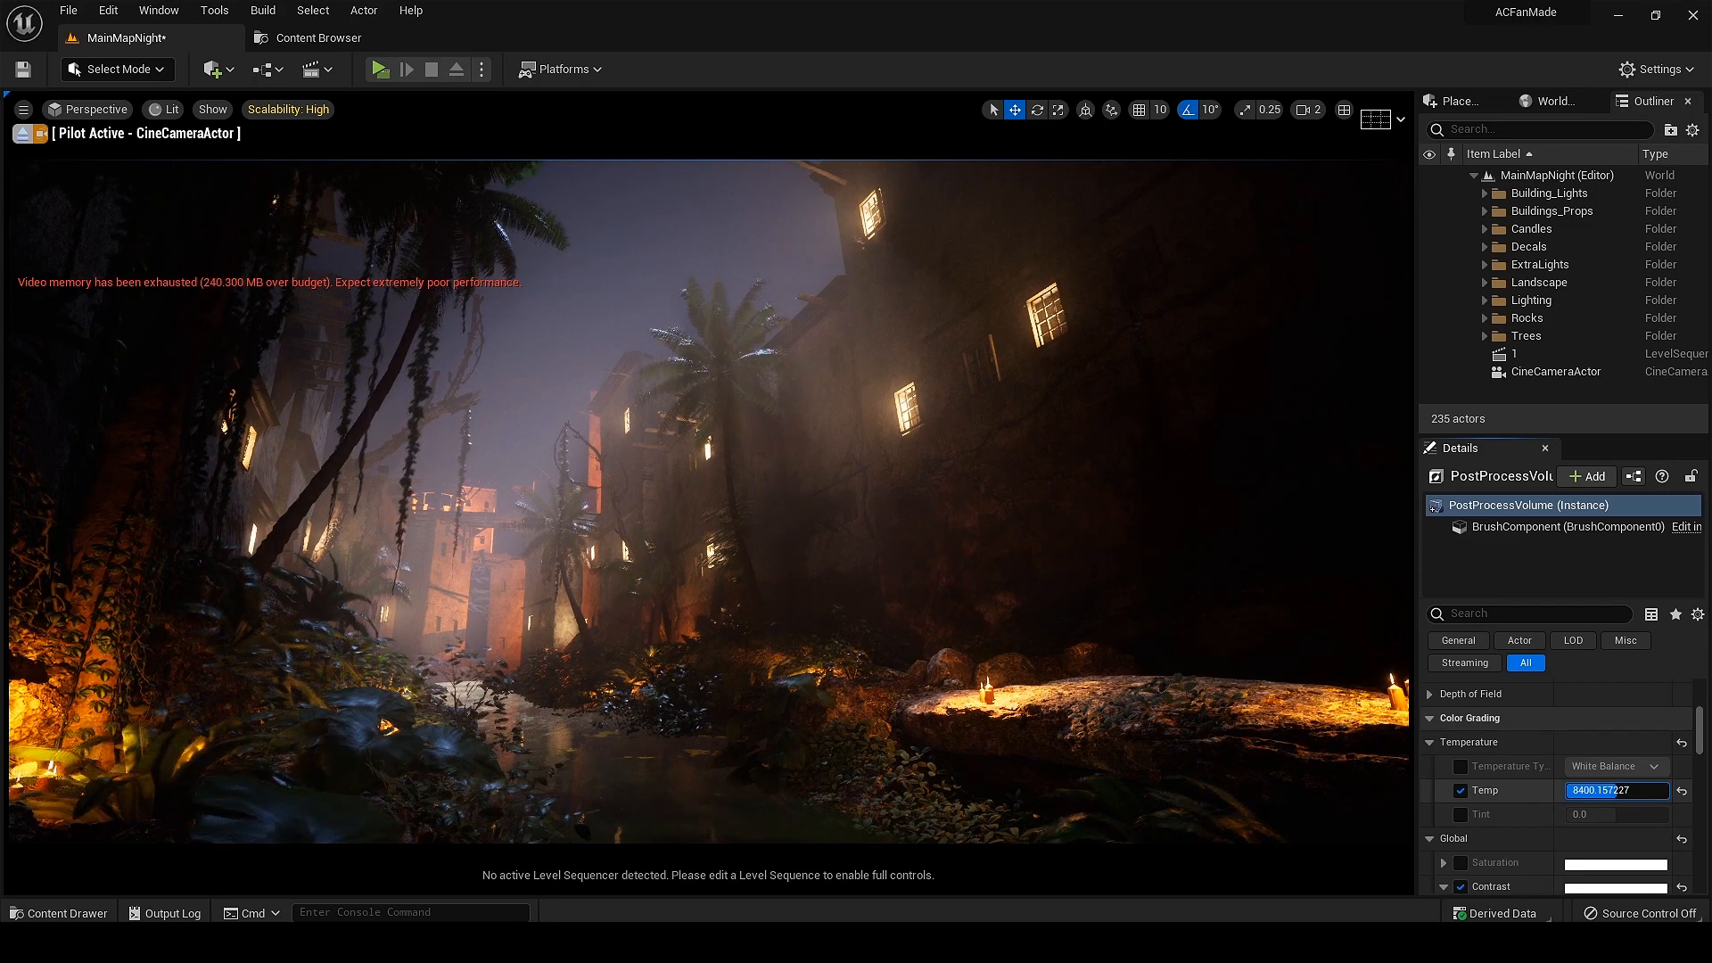
# Step: Enable the film slope and toe overrides, setting slope to about 0.79 and toe to about 0.63
pyautogui.scroll(-10, 1542, 737)
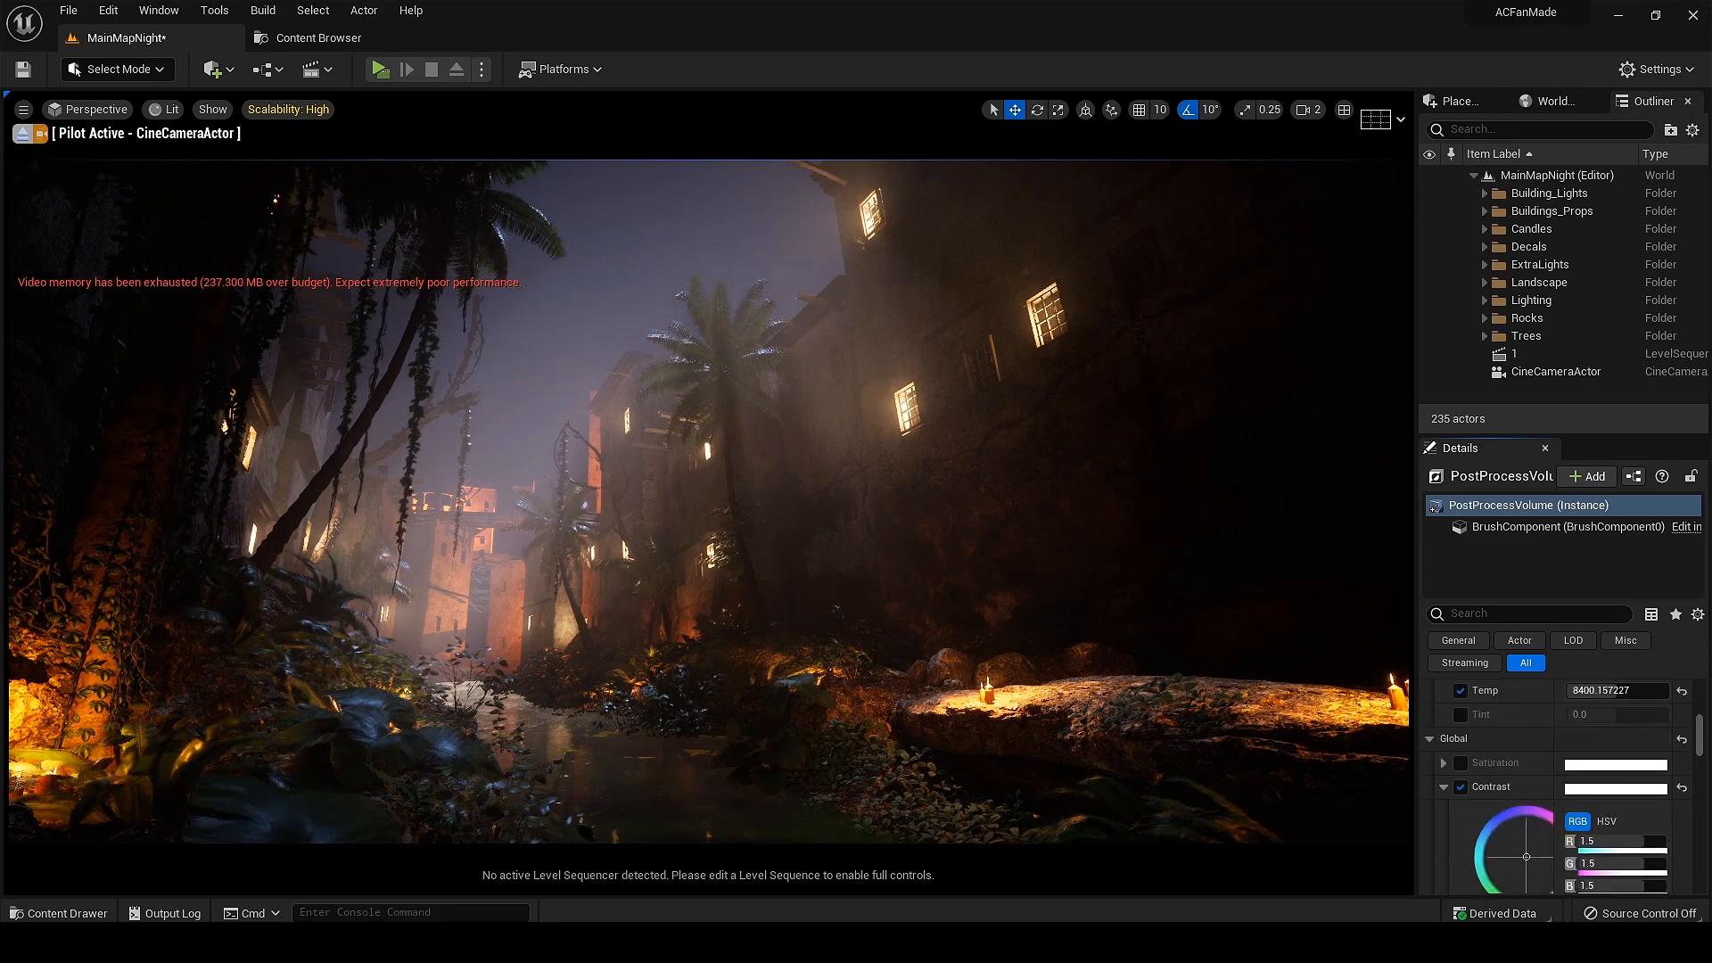
pyautogui.scroll(4, 1485, 753)
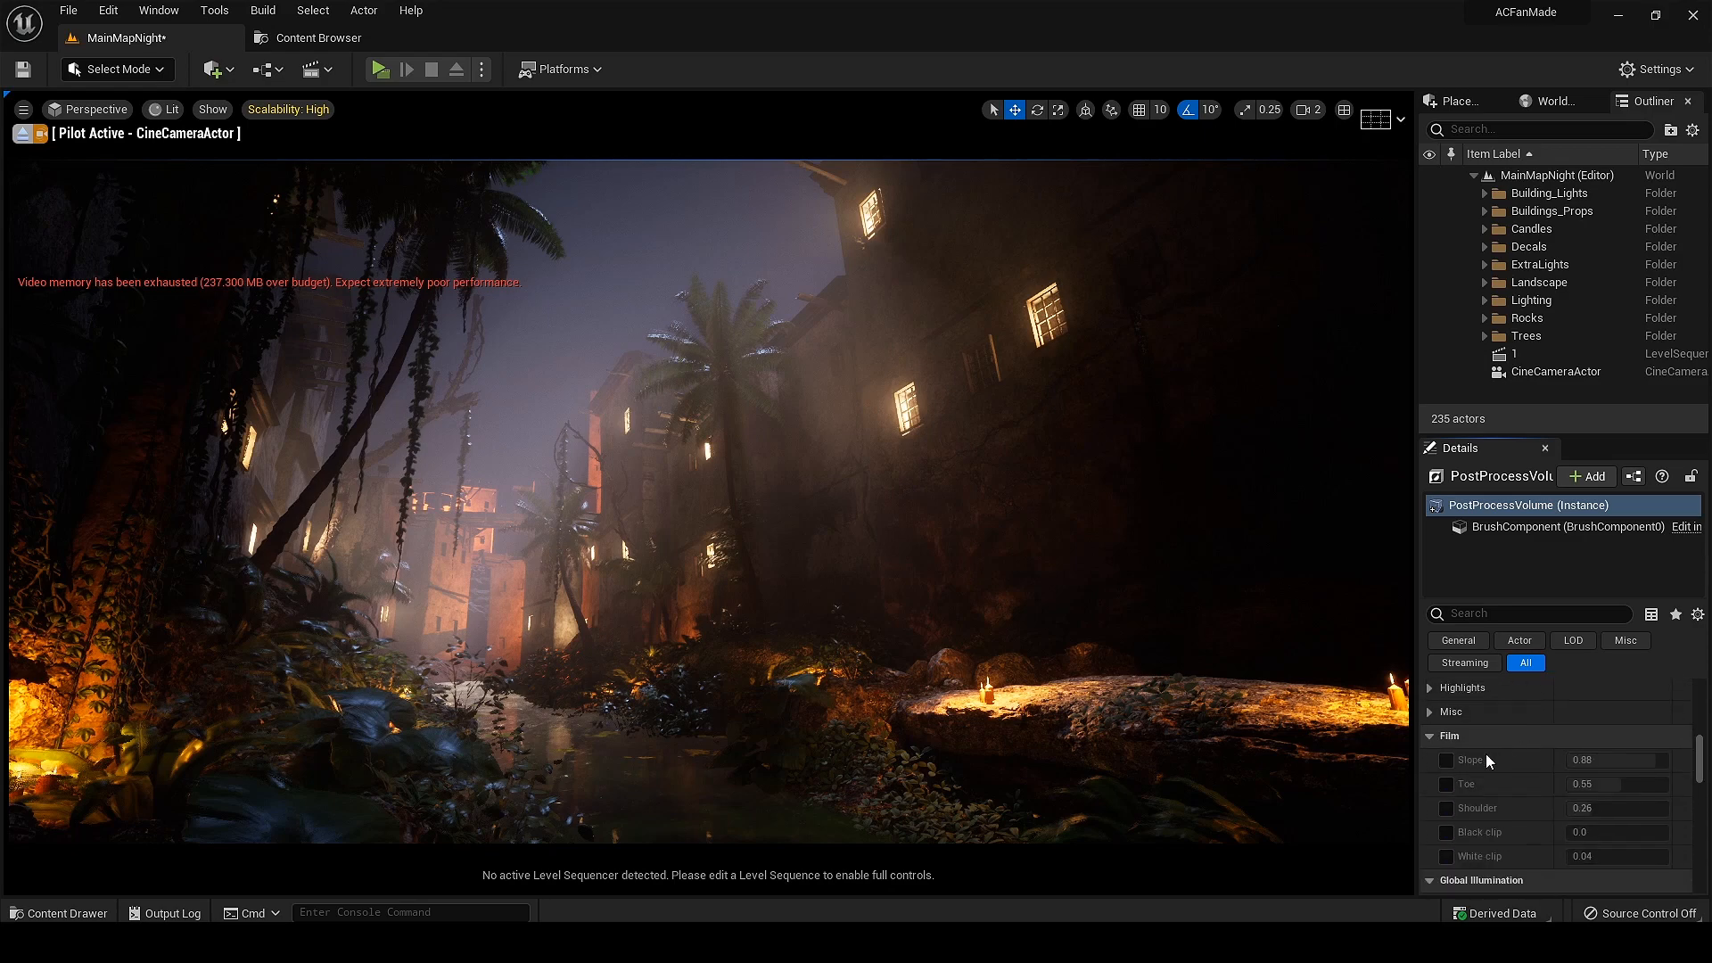
pyautogui.click(1443, 782)
pyautogui.click(1447, 761)
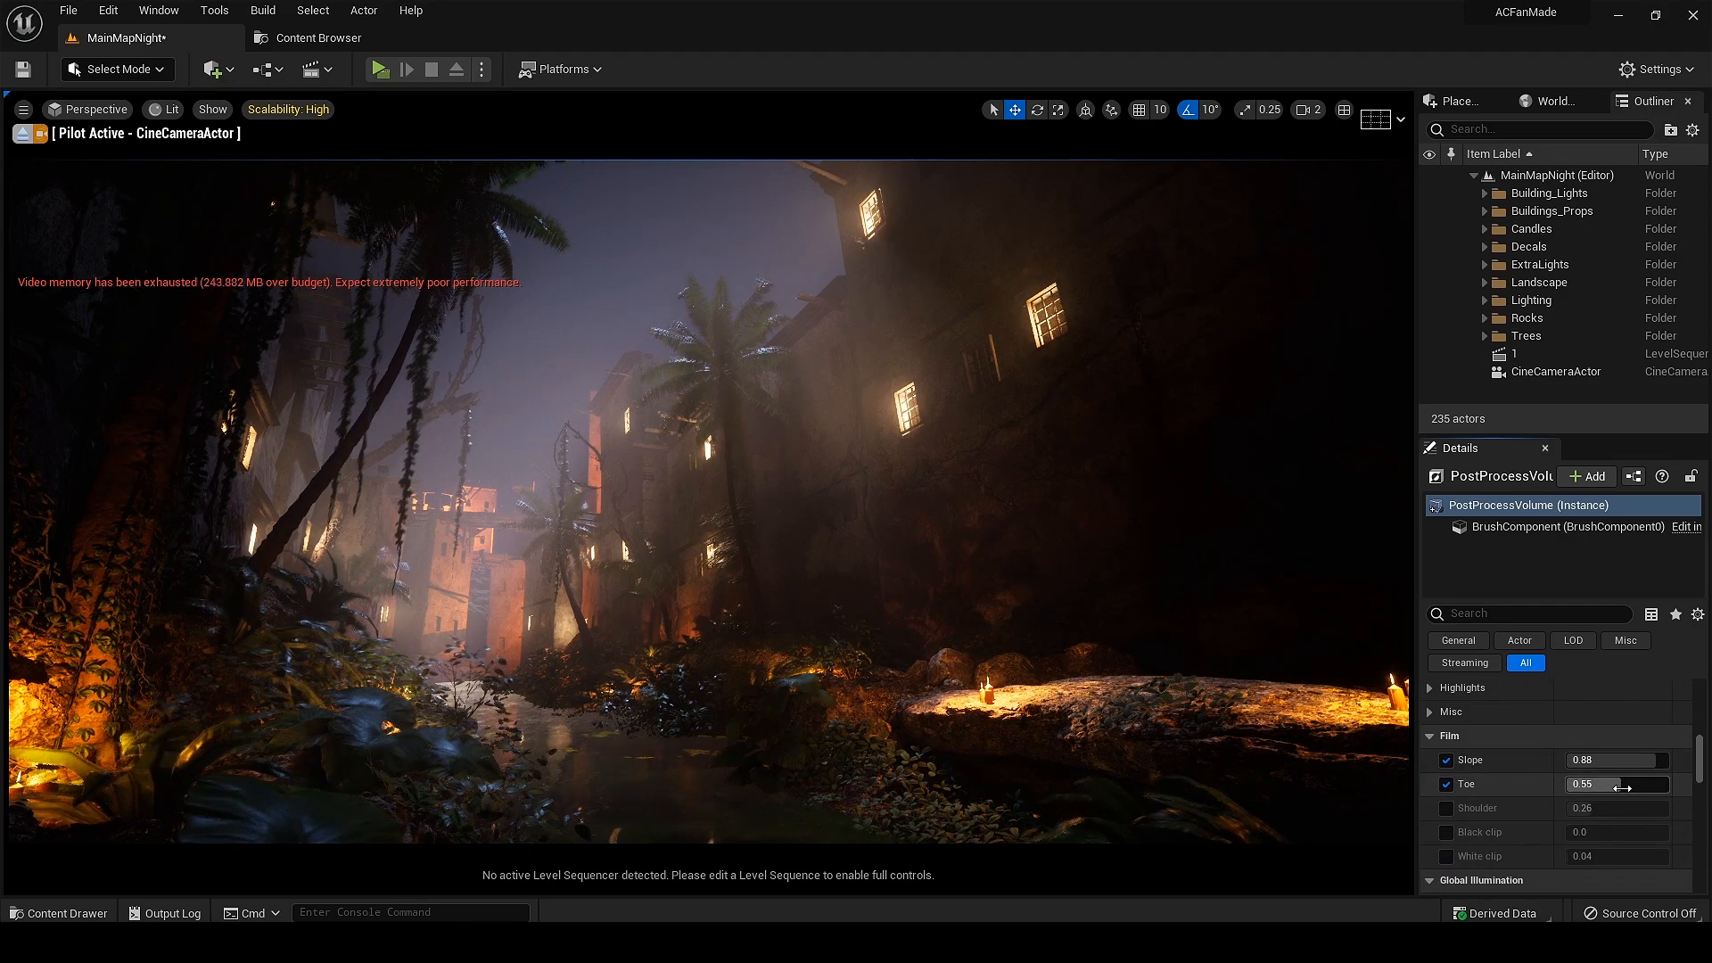
pyautogui.moveTo(1618, 783)
pyautogui.mouseDown()
pyautogui.moveTo(1601, 784)
pyautogui.moveTo(1618, 784)
pyautogui.mouseUp()
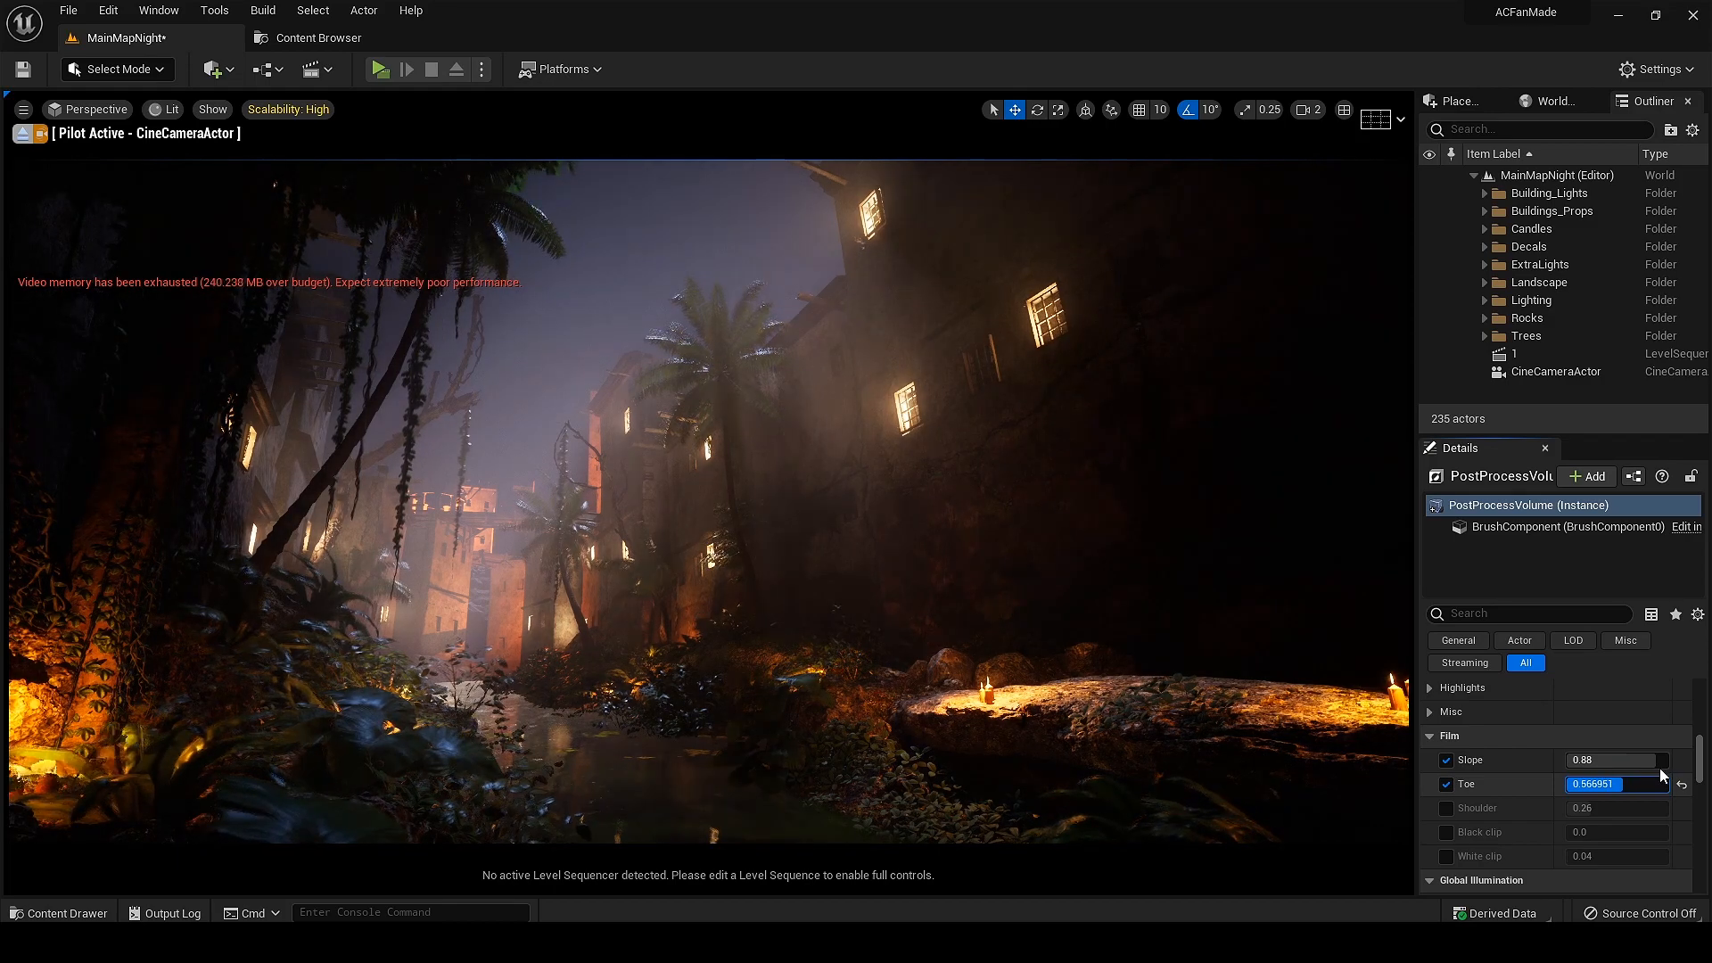
pyautogui.moveTo(1660, 767); pyautogui.dragTo(1631, 767)
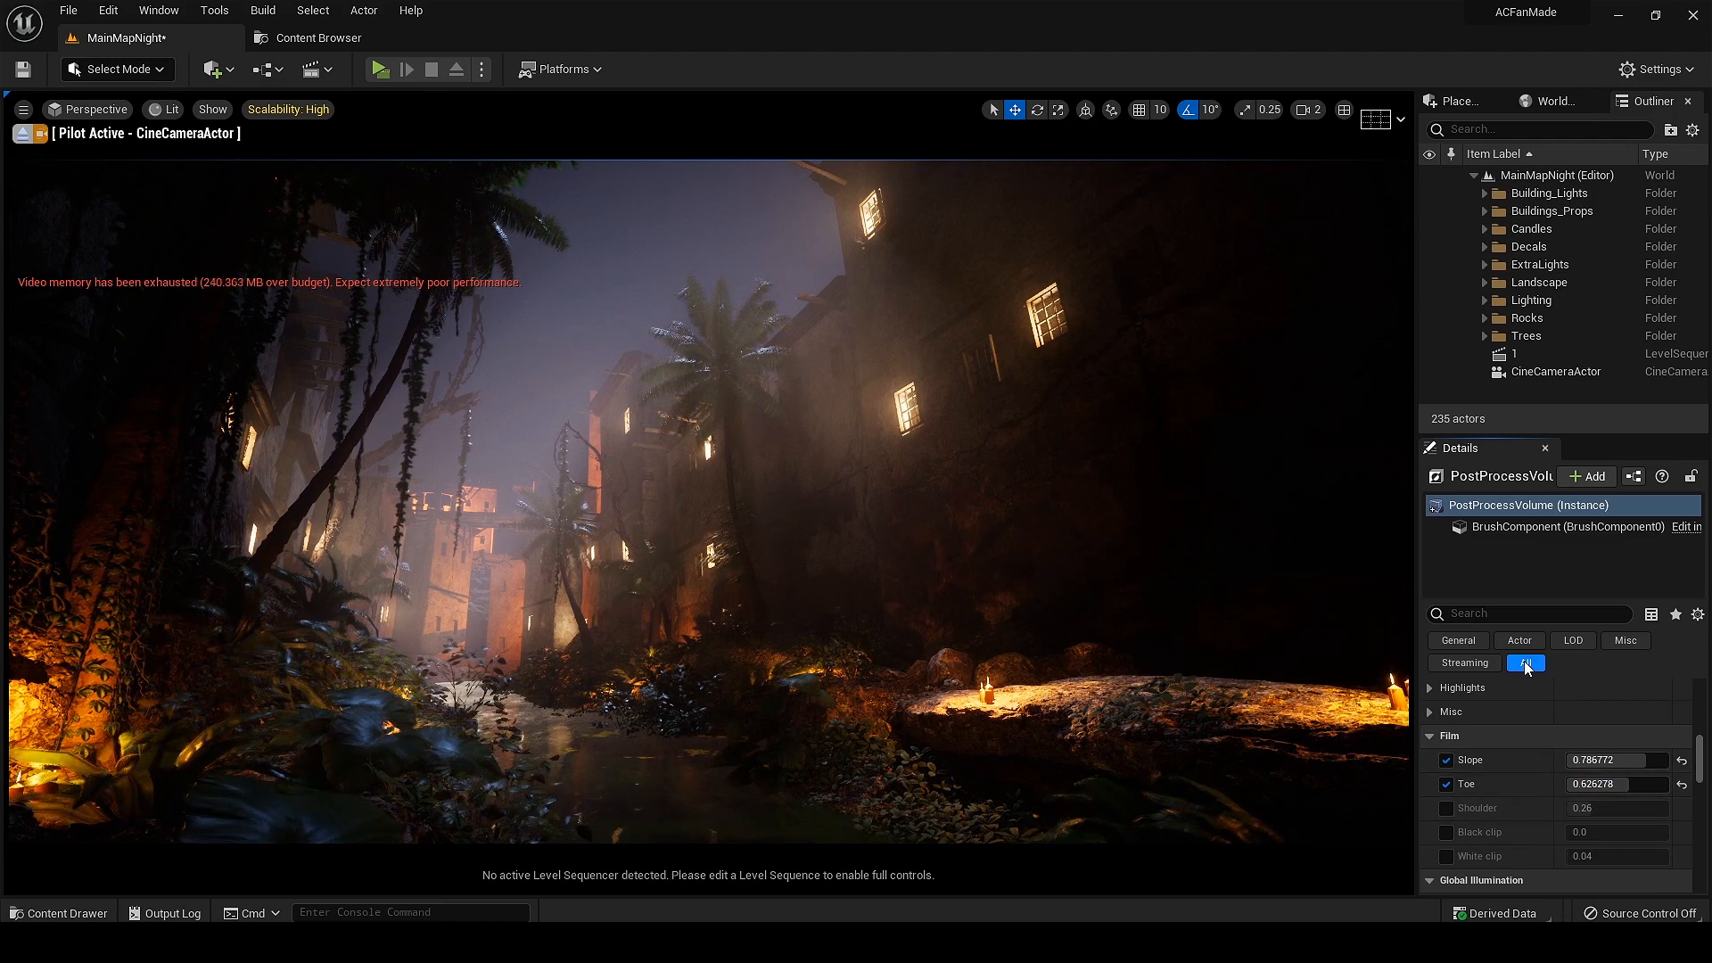
pyautogui.click(1490, 301)
pyautogui.click(1486, 301)
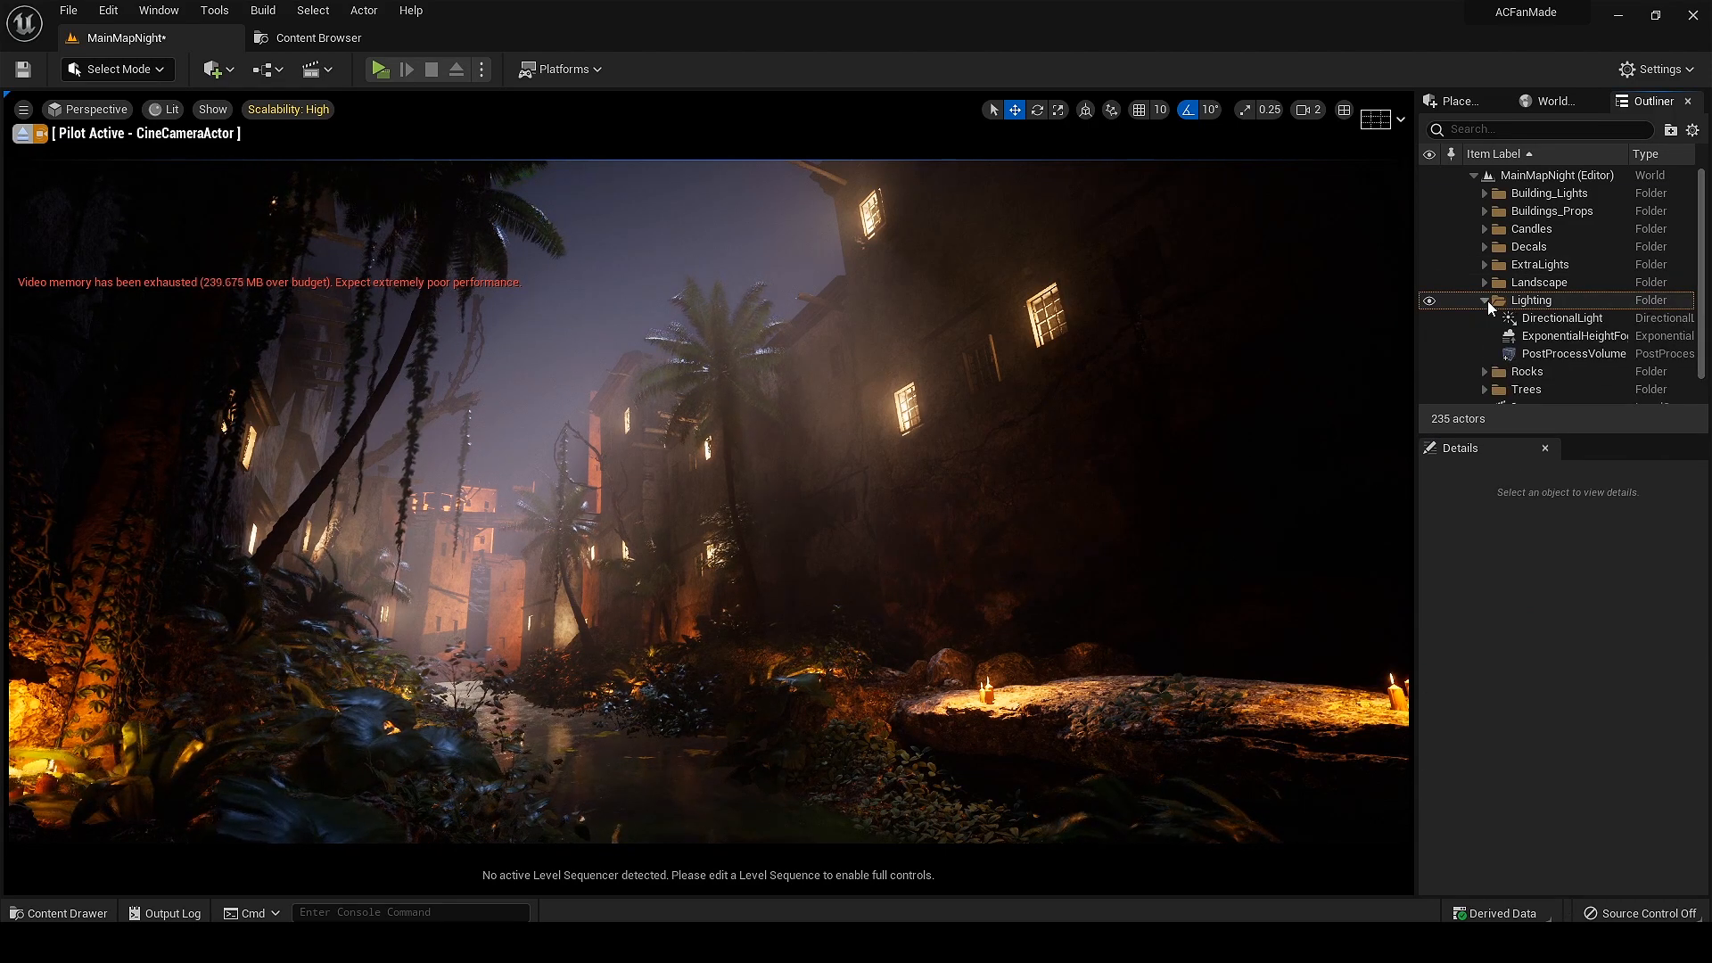
pyautogui.click(1485, 301)
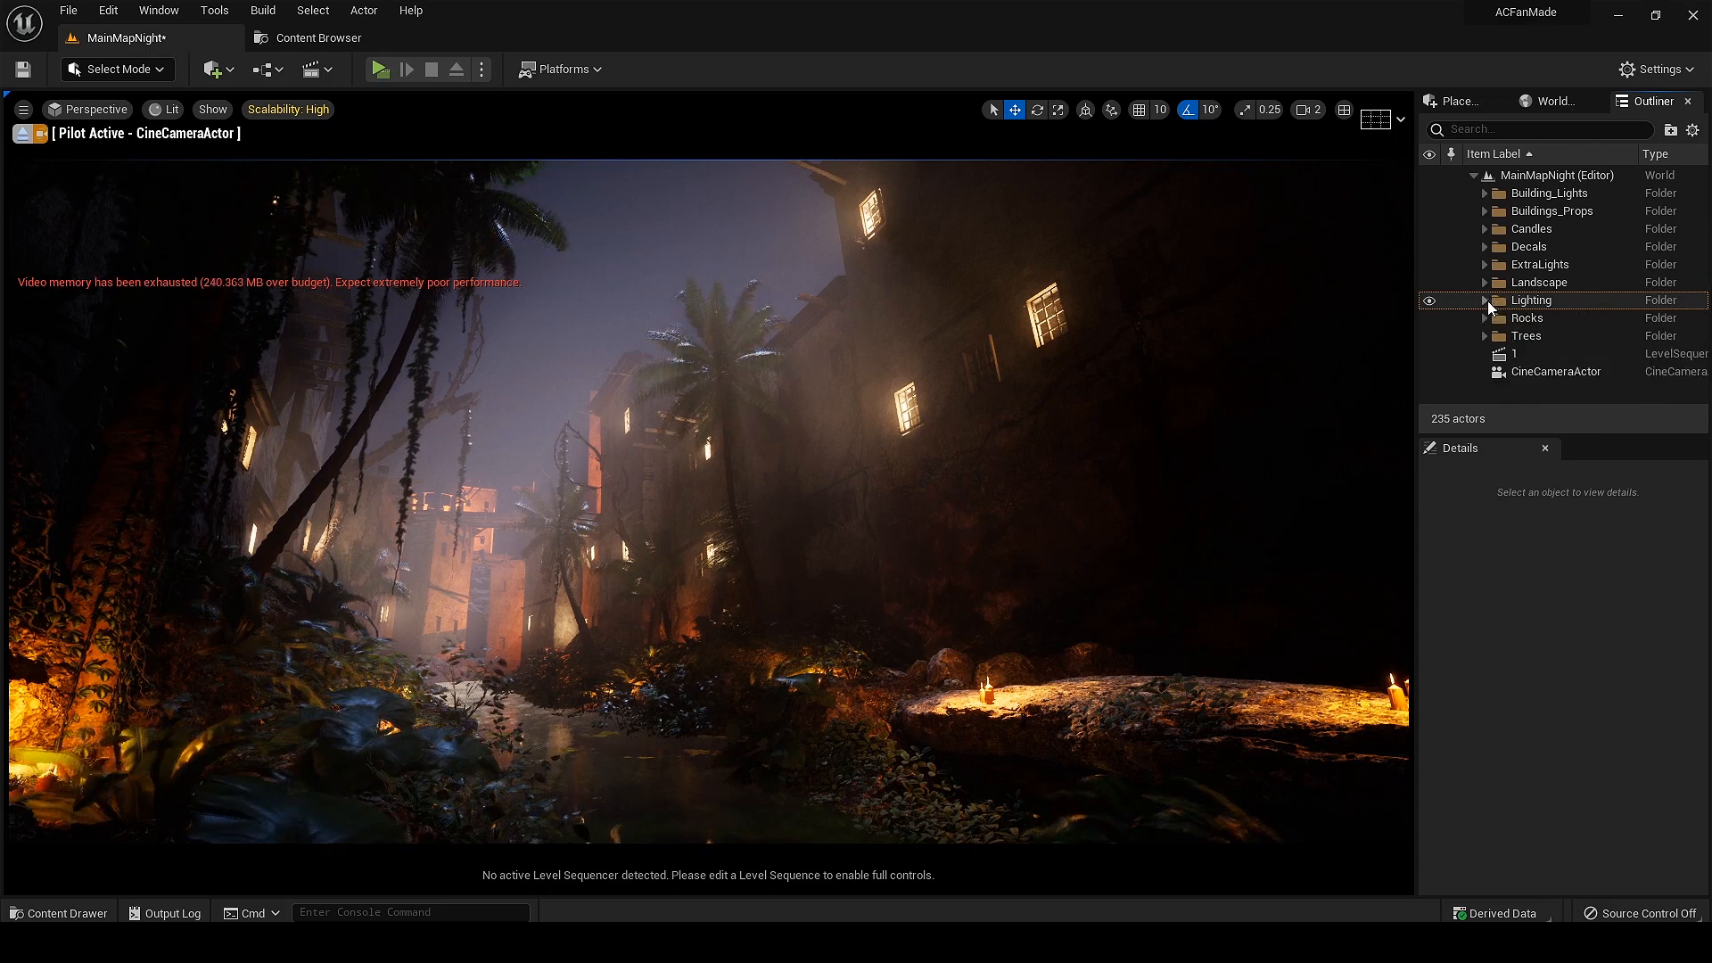
# Step: Set the intensity of PointLight through PointLight10 in the Candles folder to 5 cd
pyautogui.click(1485, 230)
pyautogui.scroll(-5, 1552, 294)
pyautogui.scroll(-5, 1561, 285)
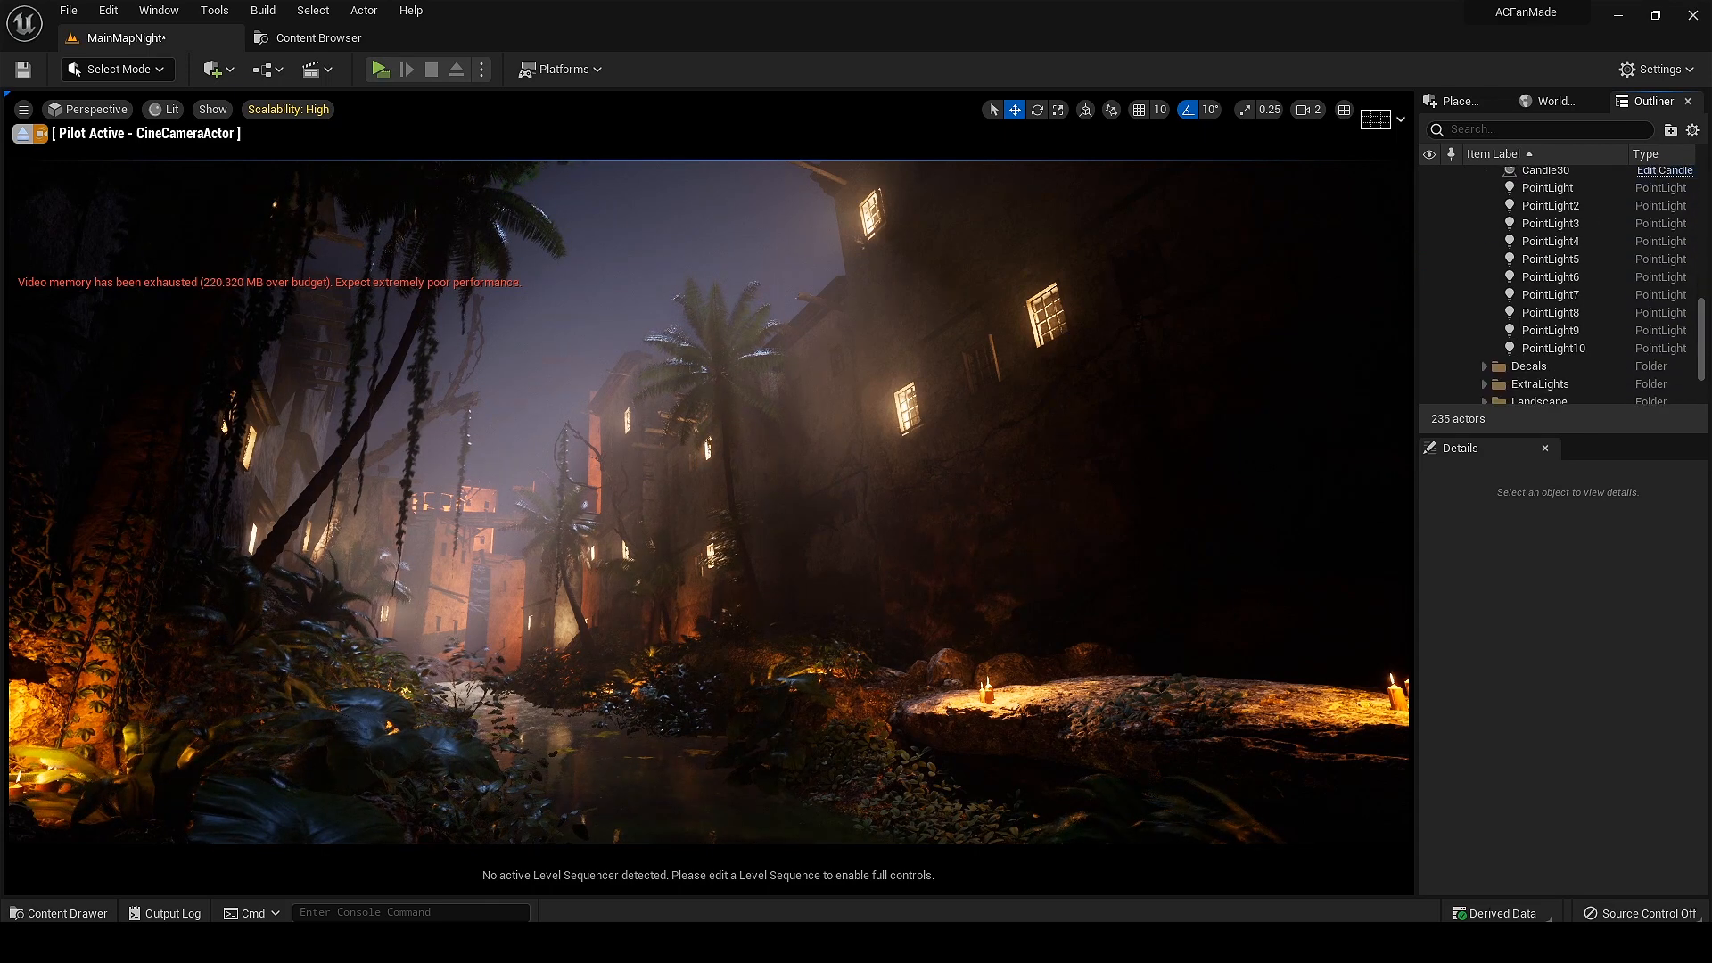
pyautogui.click(1543, 234)
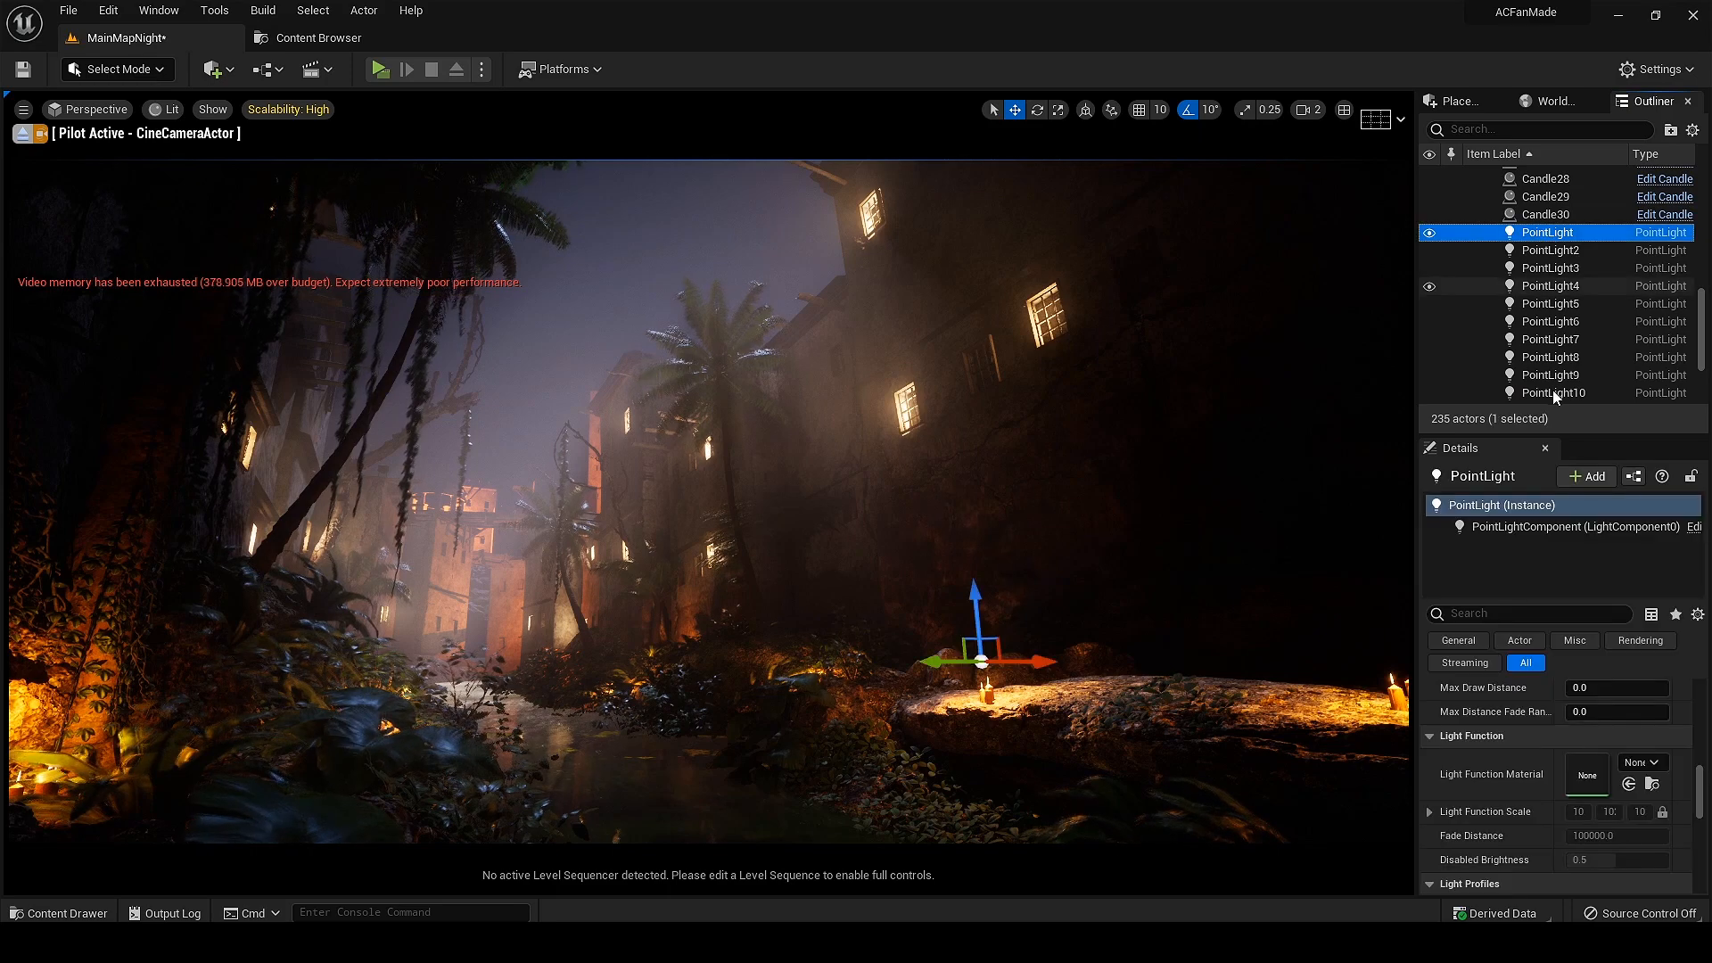
pyautogui.keyDown('shift'); pyautogui.click(1554, 390); pyautogui.keyUp('shift')
pyautogui.scroll(-2, 1556, 254)
pyautogui.scroll(2, 1556, 254)
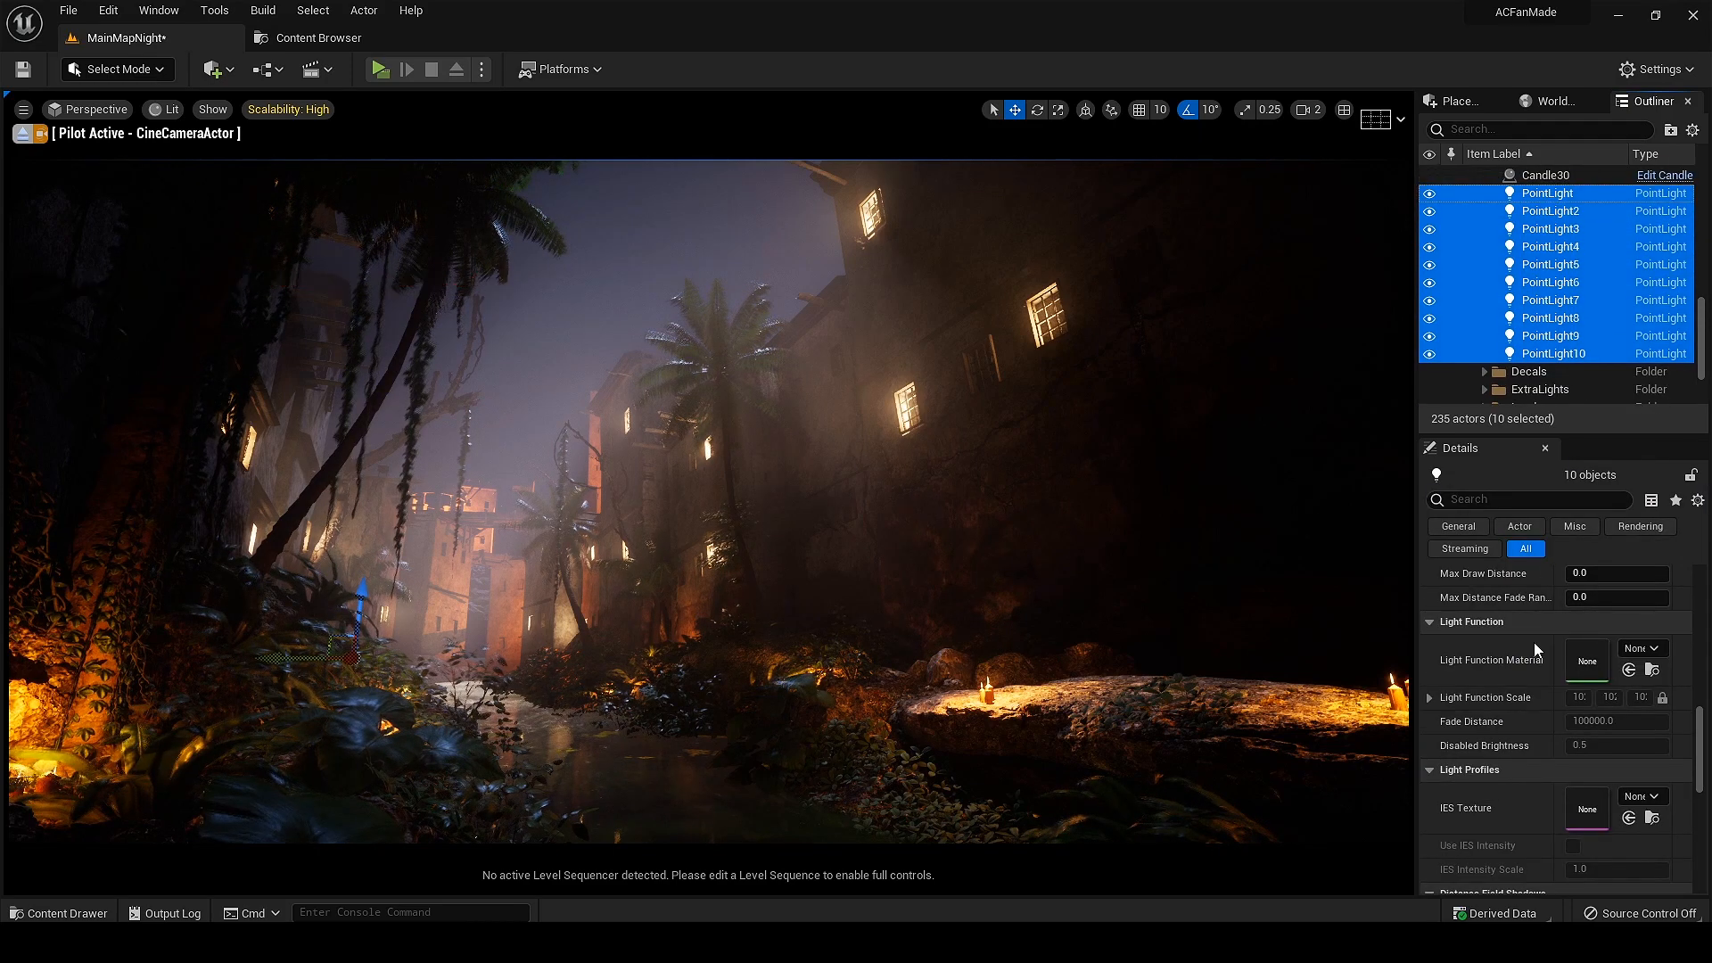
pyautogui.scroll(5, 1540, 650)
pyautogui.scroll(3, 1596, 714)
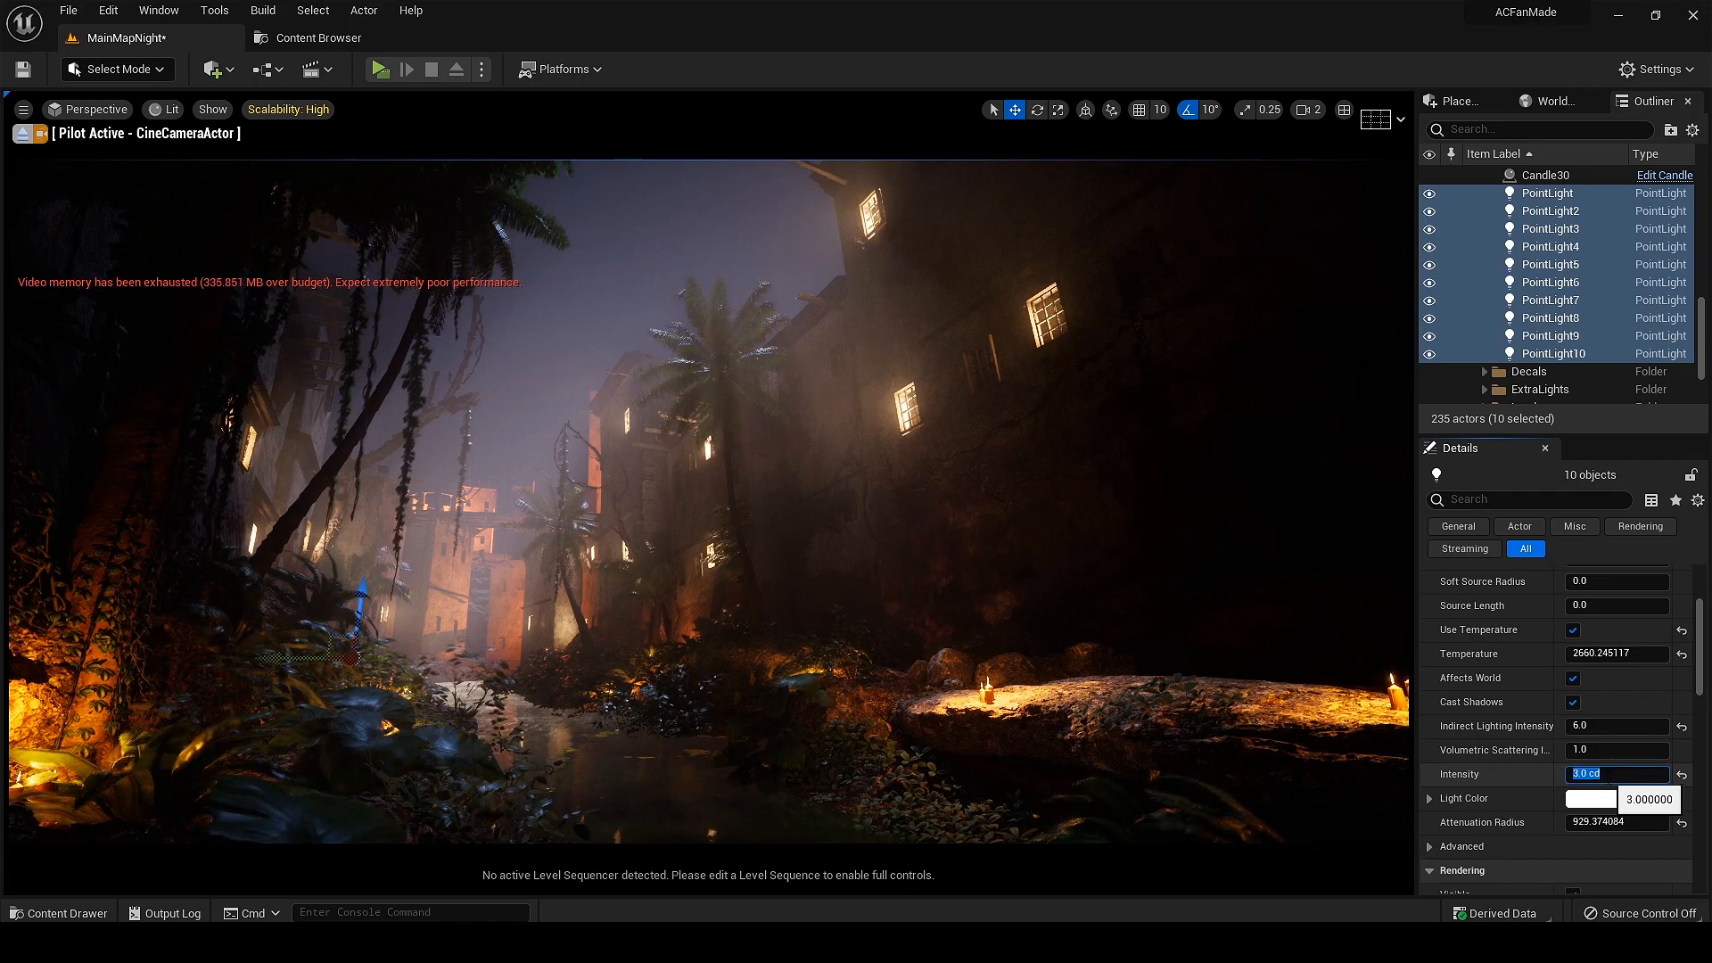
pyautogui.press('Return')
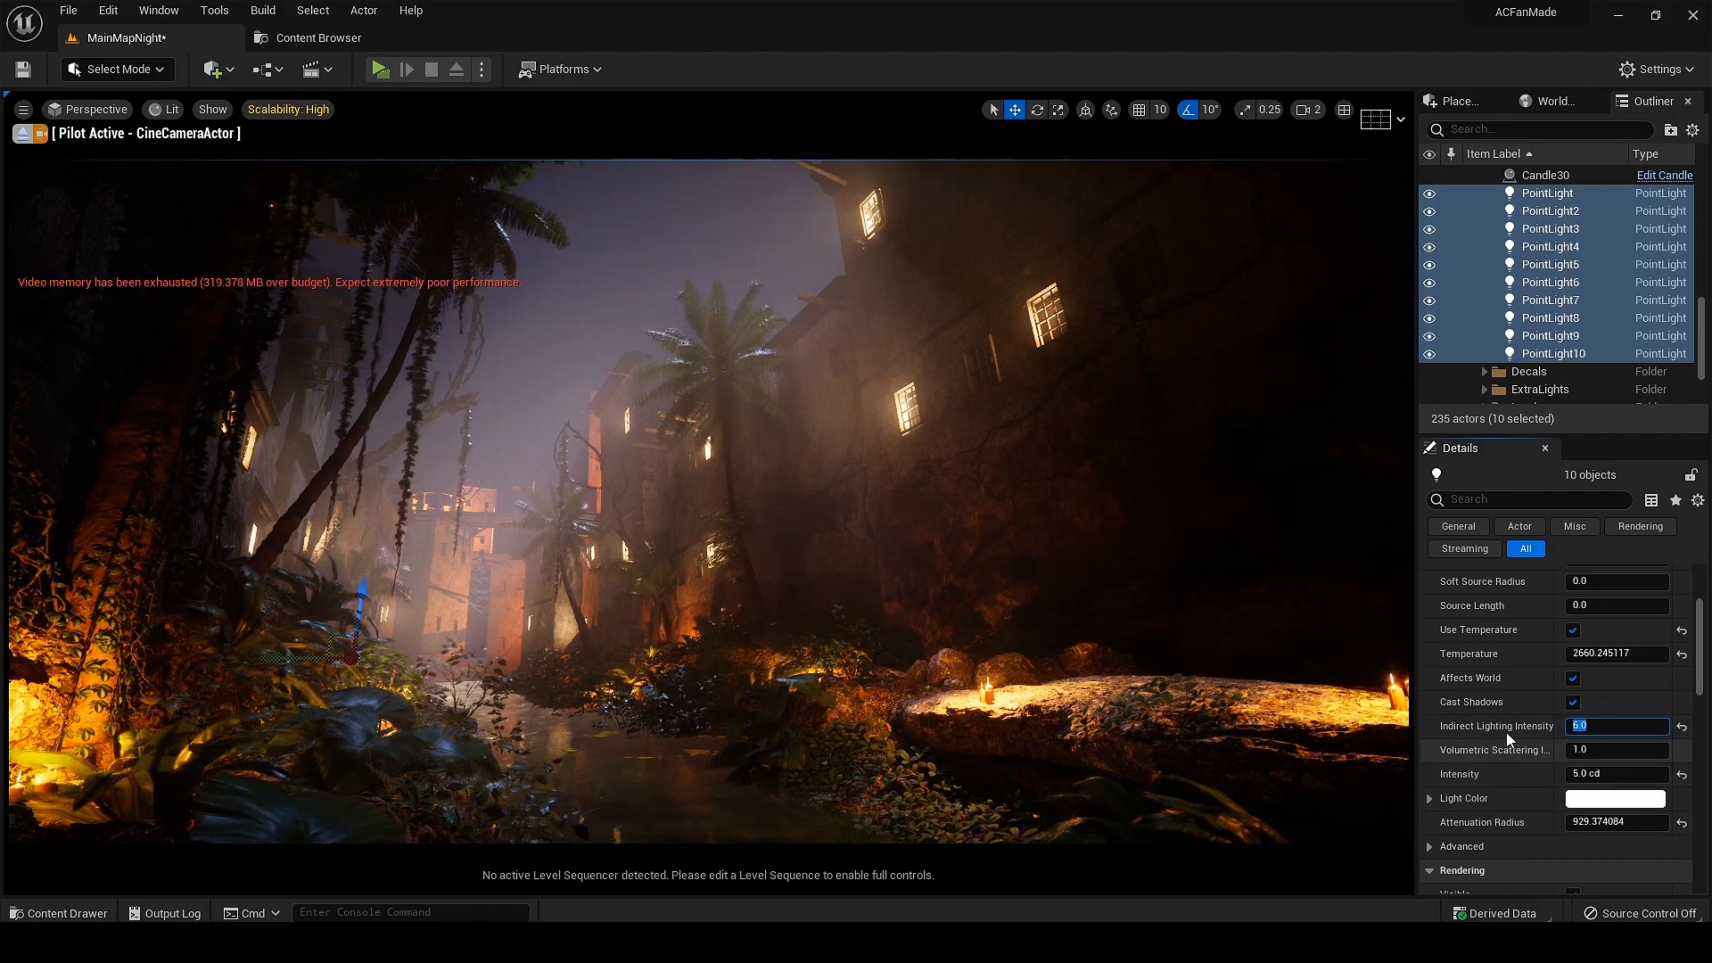
pyautogui.press('Return')
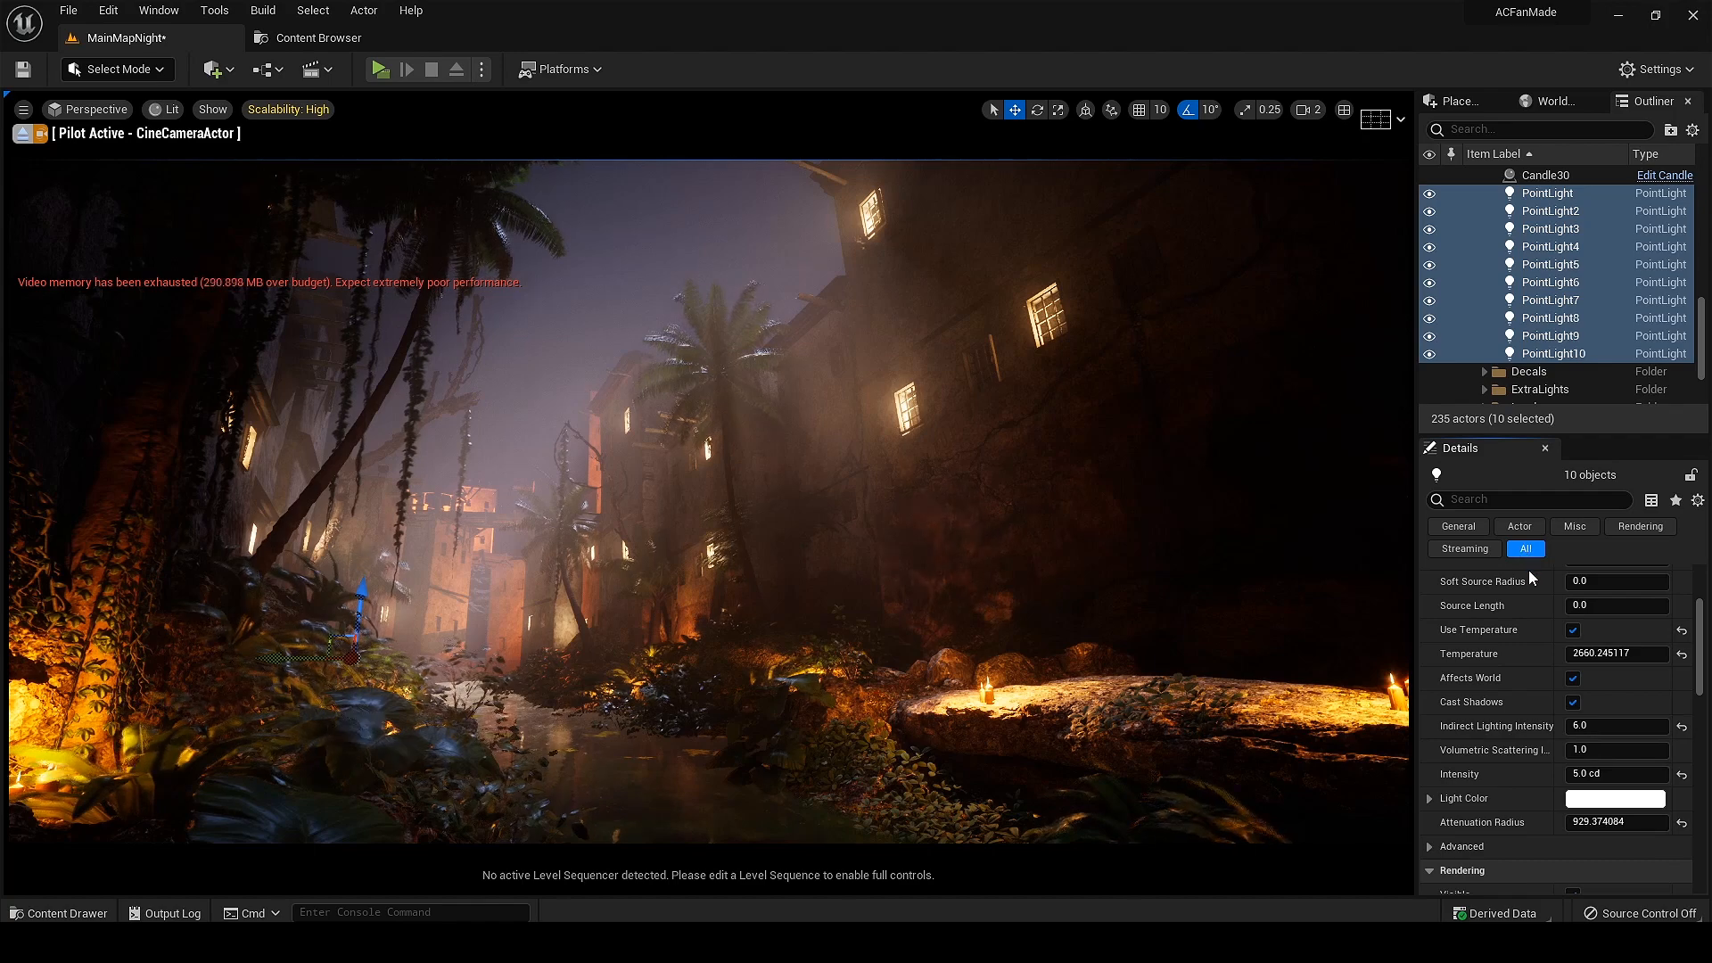
# Step: Collapse the Candles folder and select the post process volume inside the Lighting folder
pyautogui.scroll(10, 1540, 183)
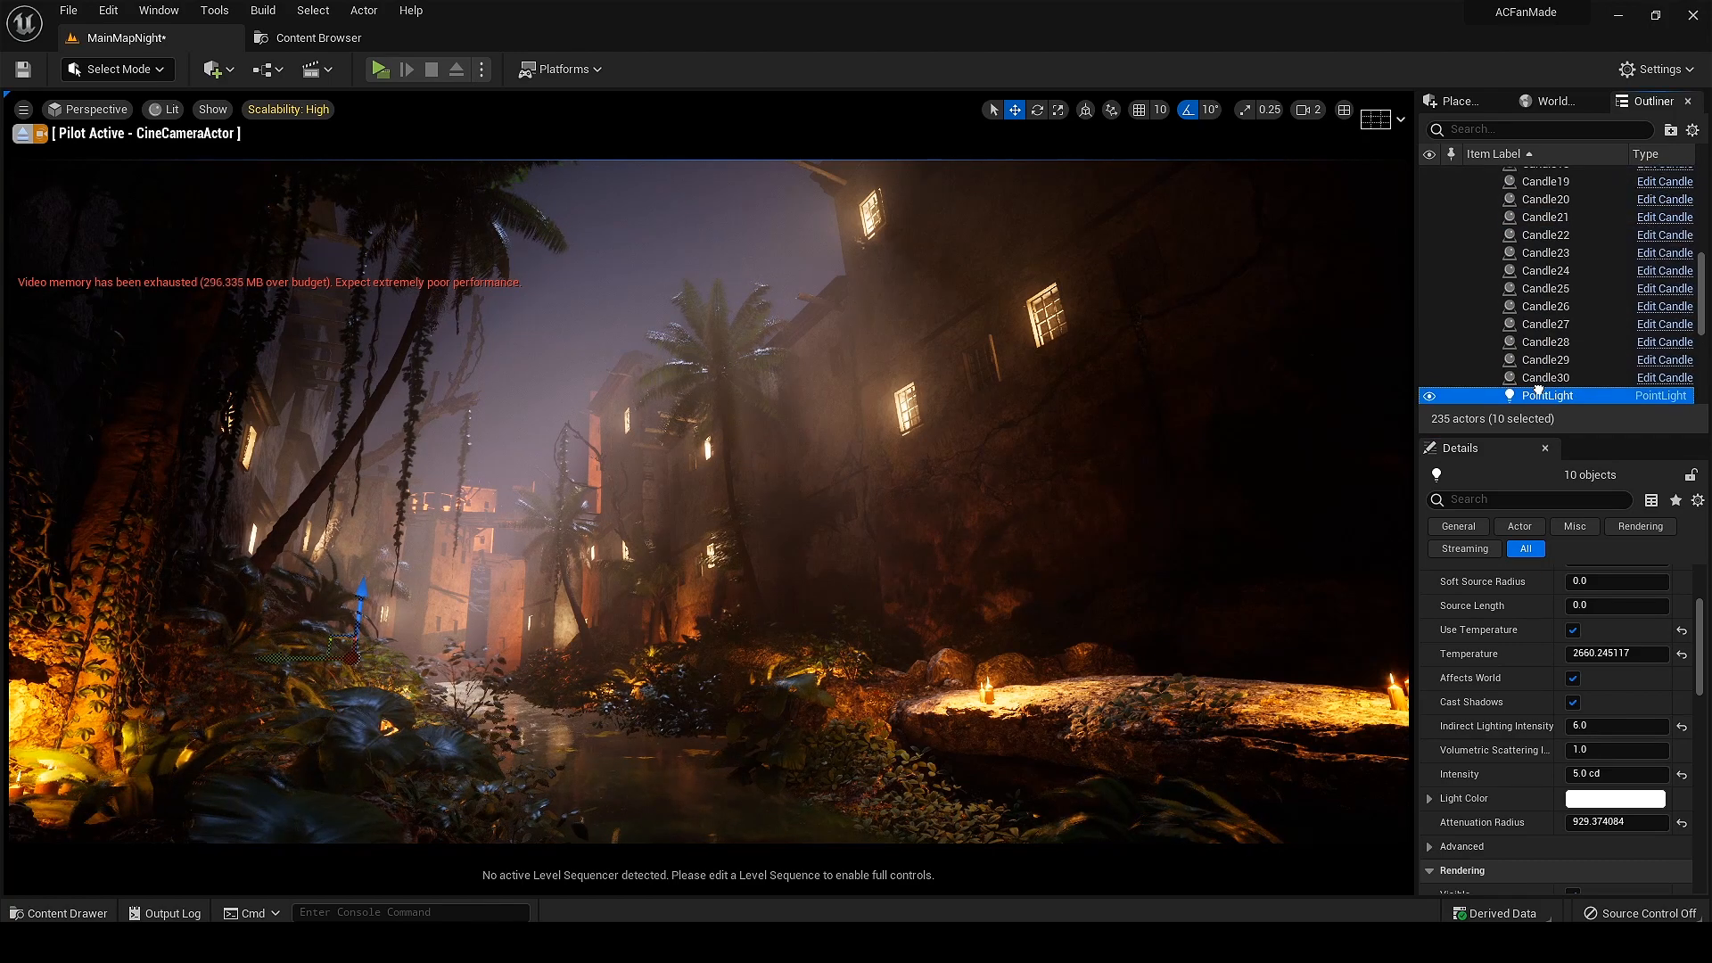
pyautogui.click(1485, 230)
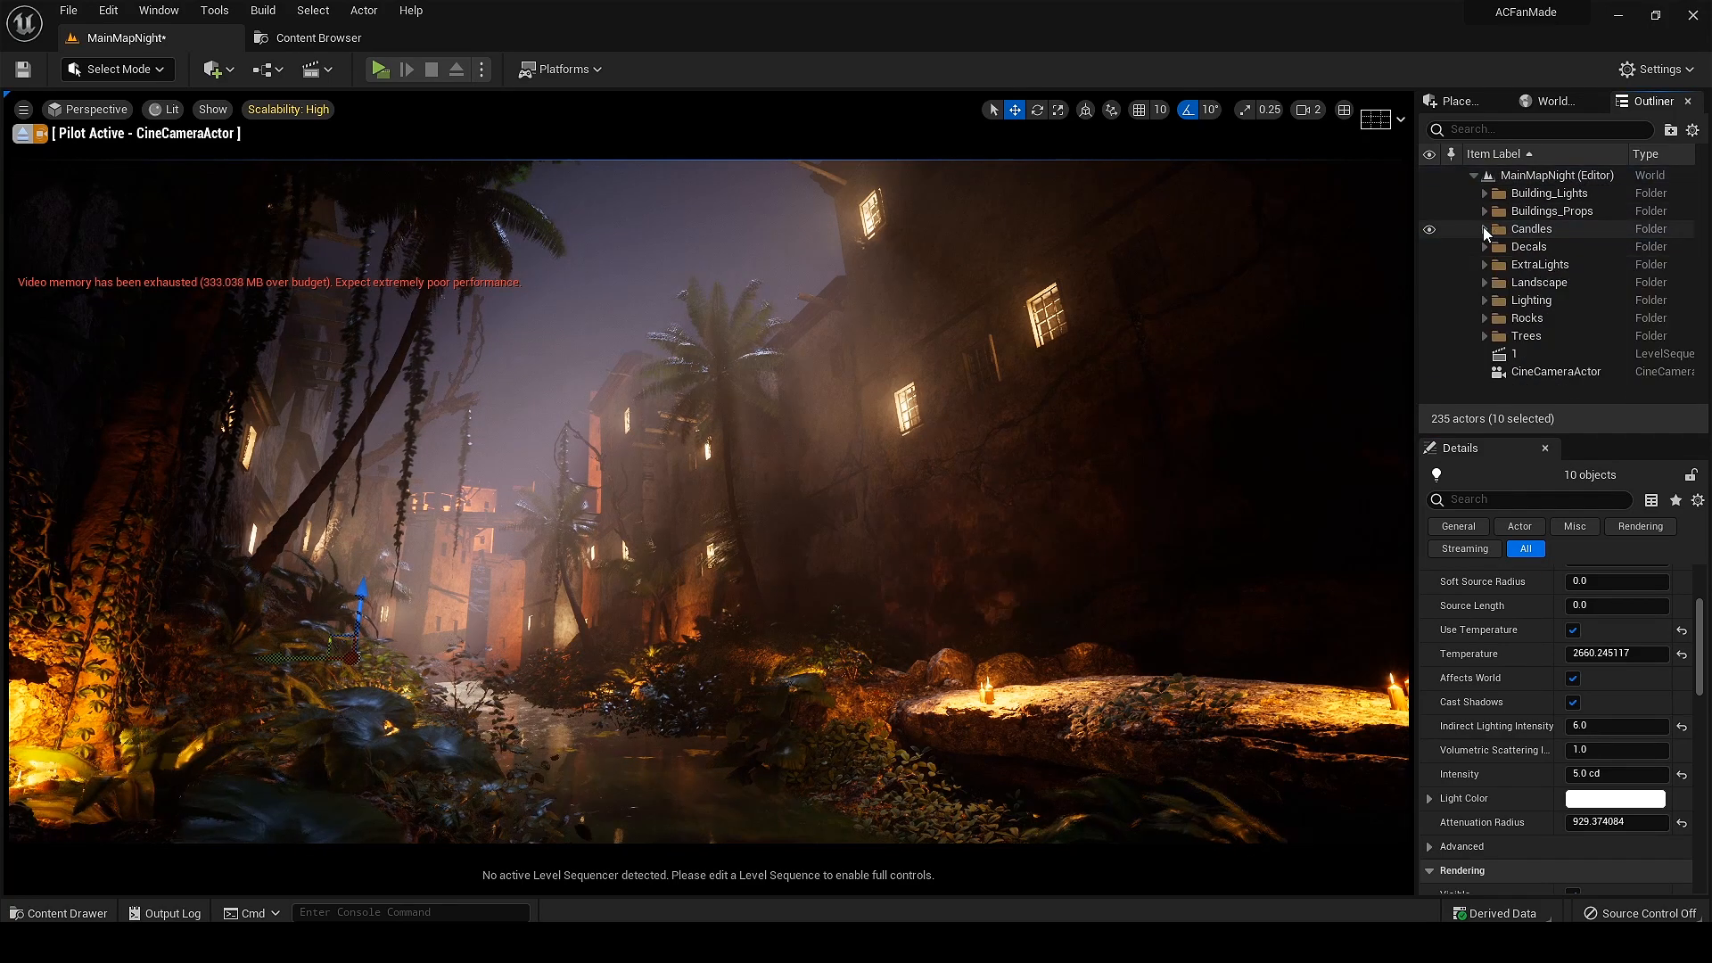
pyautogui.click(1485, 301)
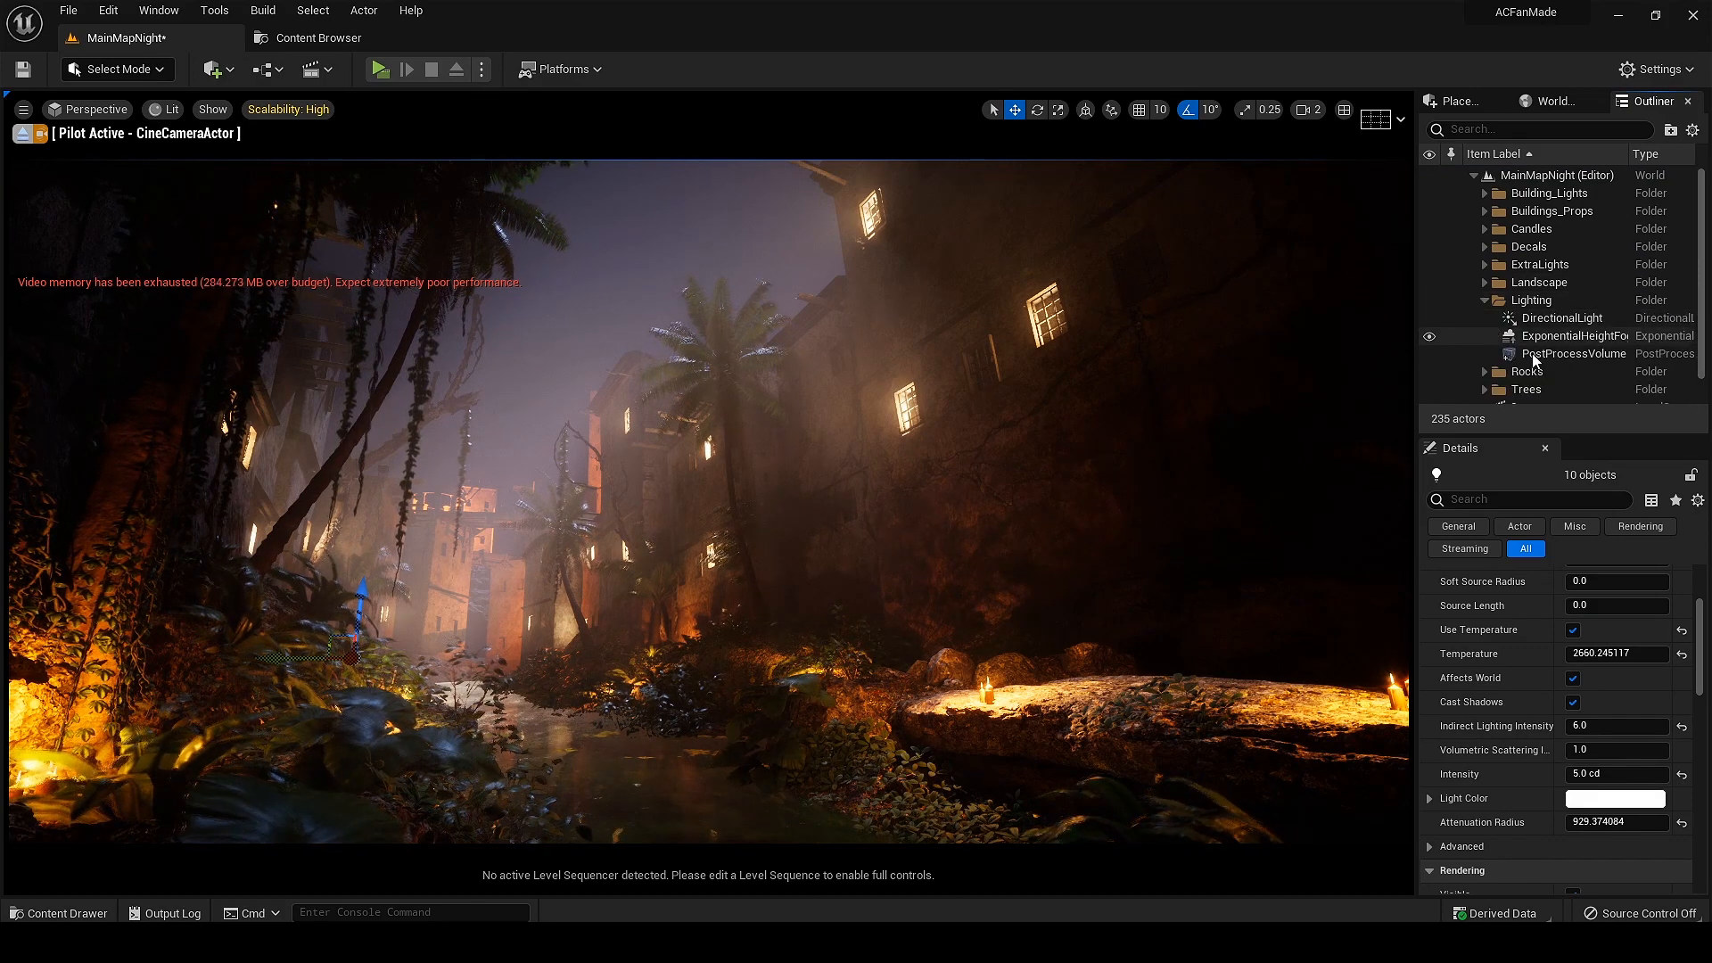
pyautogui.click(1507, 354)
pyautogui.click(1474, 792)
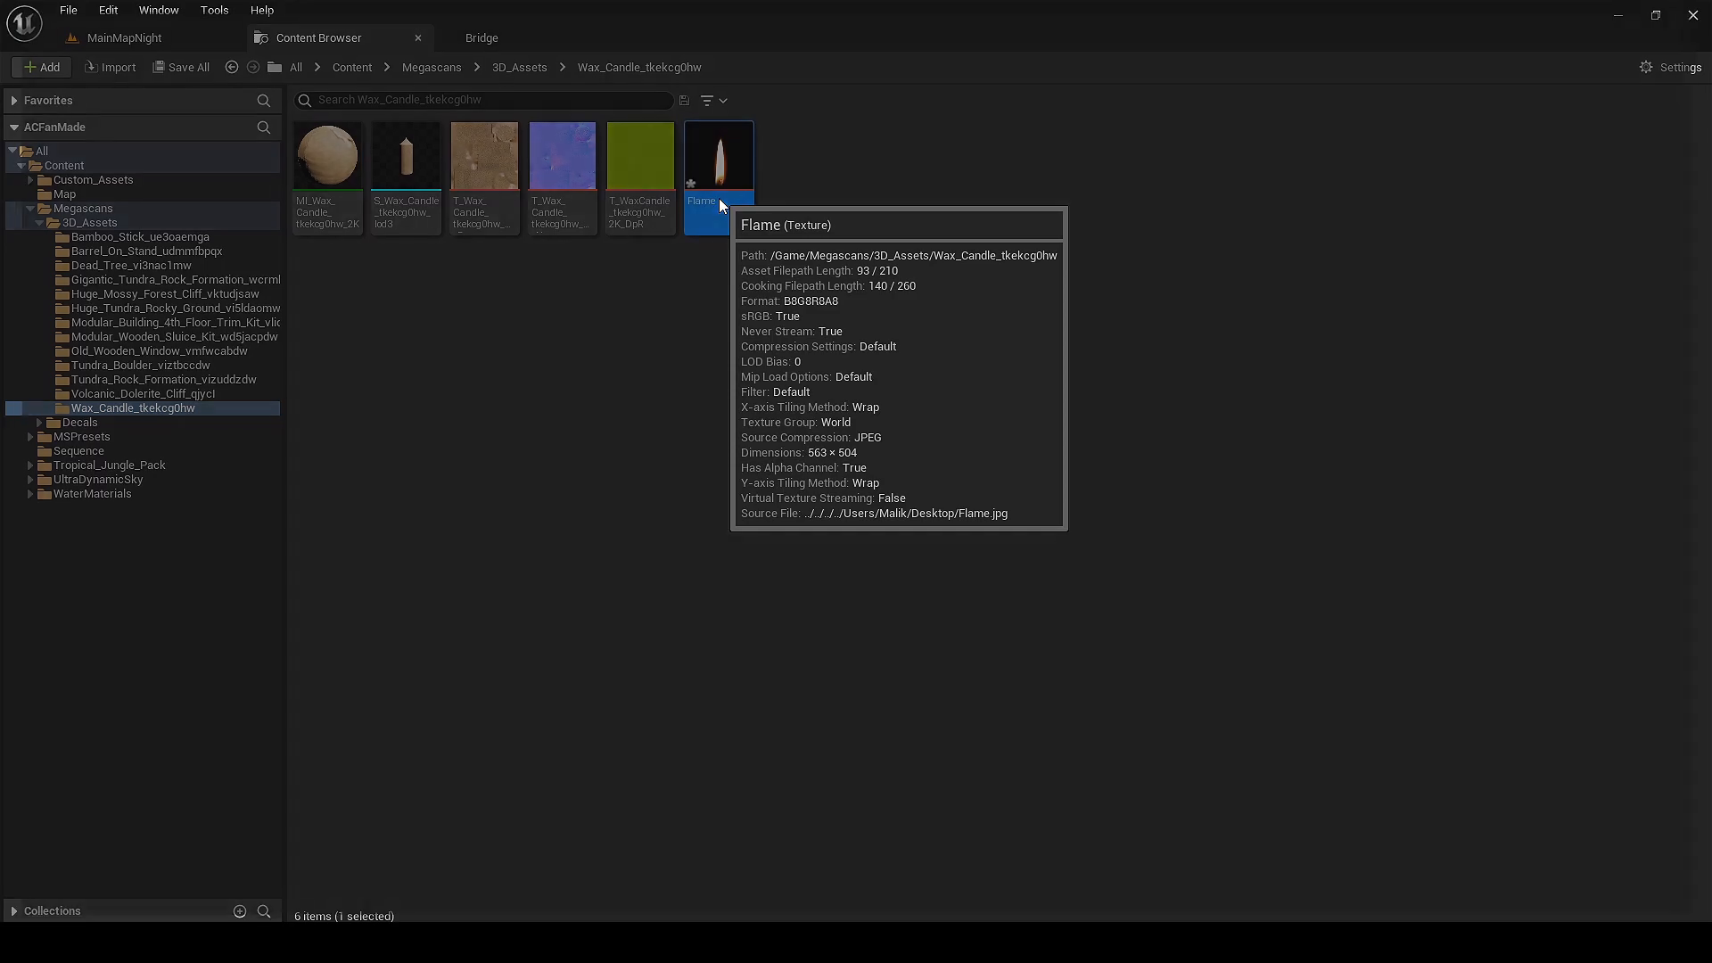
# Step: Open the Flame texture, inspect its colour channels down to blue alone, and close the texture
pyautogui.doubleClick(719, 196)
pyautogui.scroll(3, 628, 502)
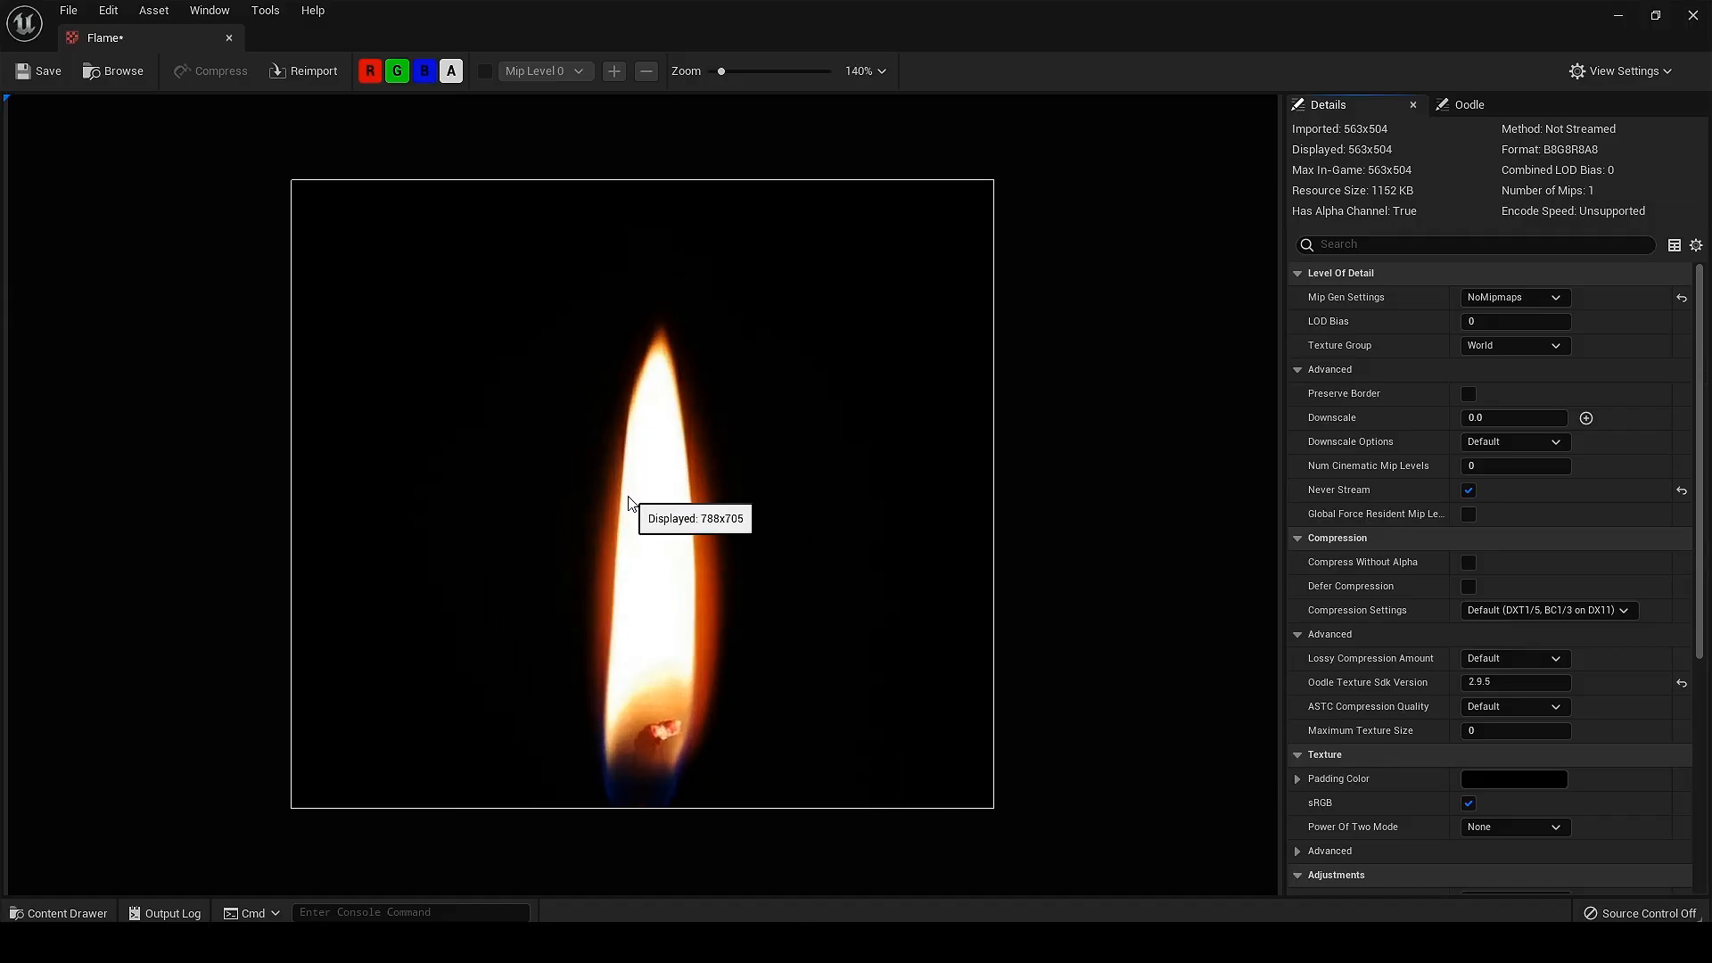
pyautogui.click(371, 71)
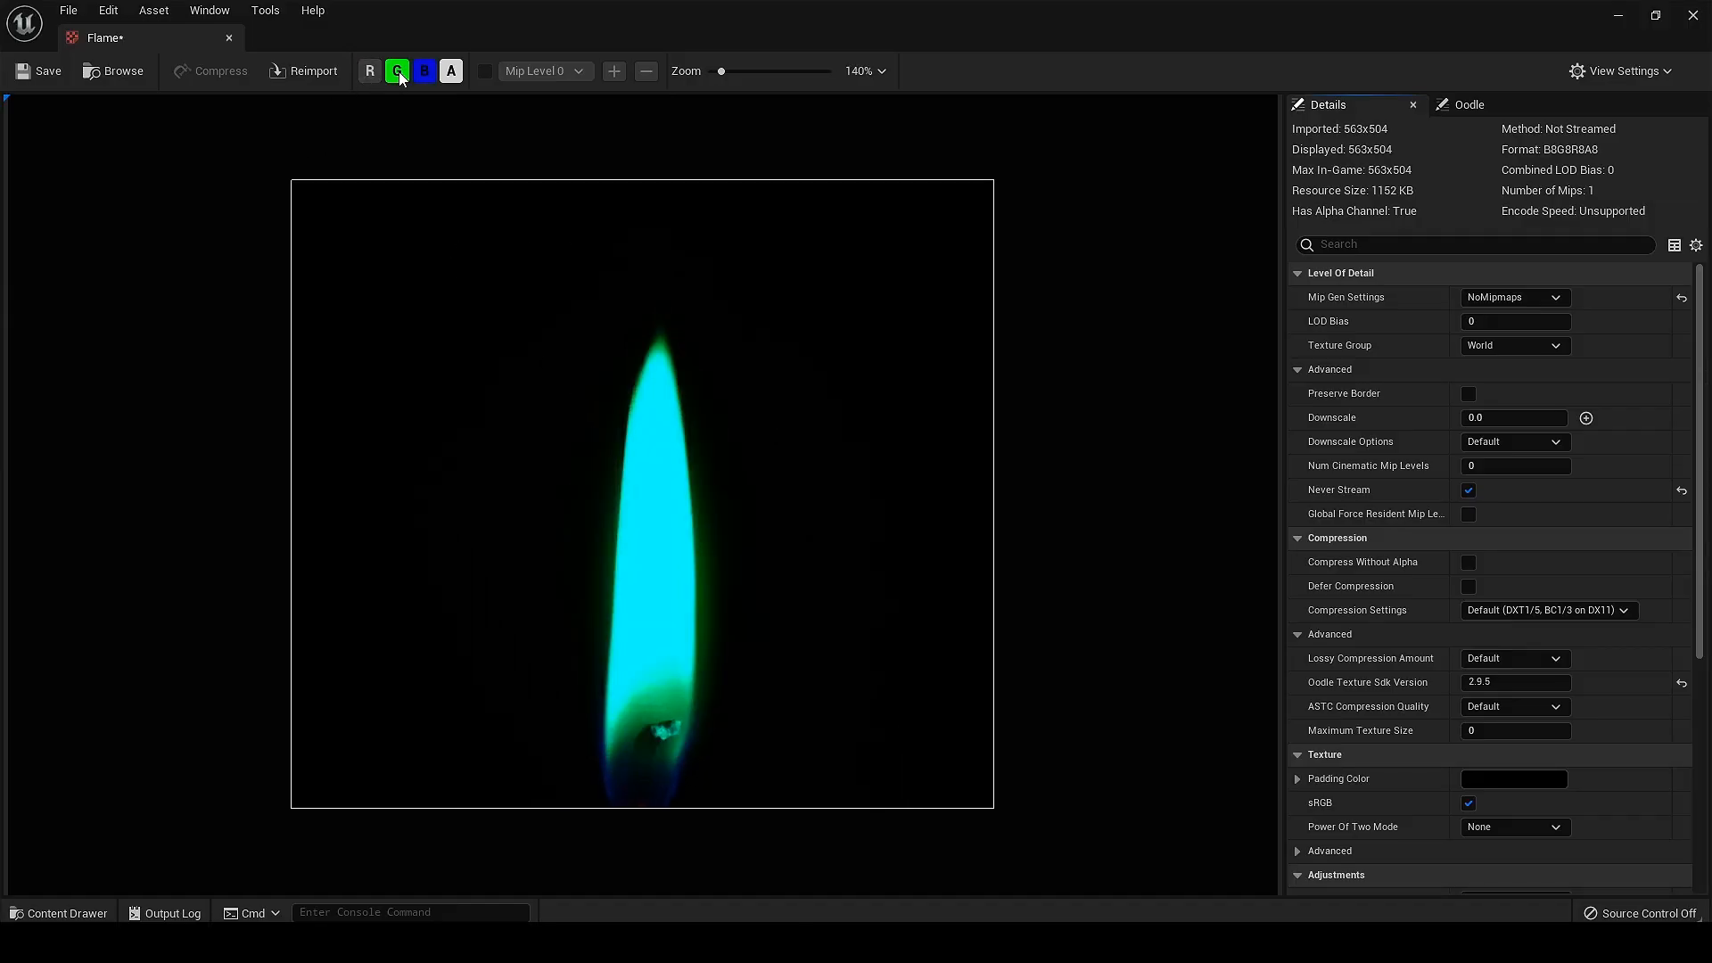
pyautogui.click(398, 71)
pyautogui.click(423, 71)
pyautogui.click(442, 75)
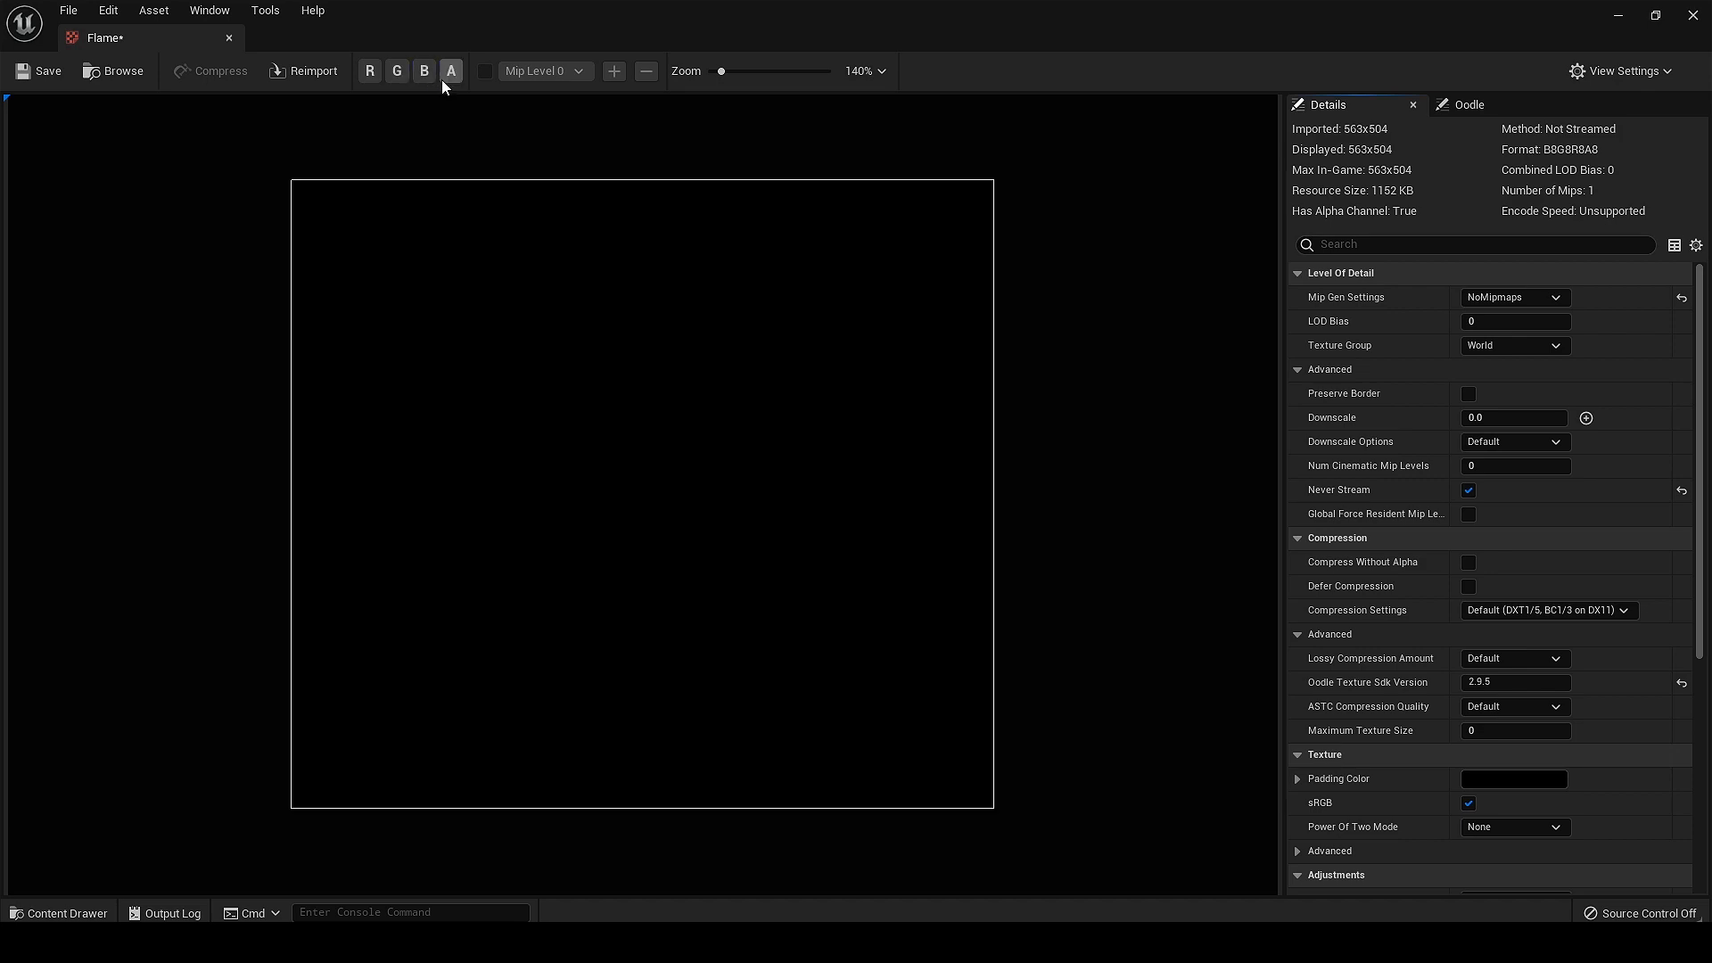
pyautogui.click(425, 73)
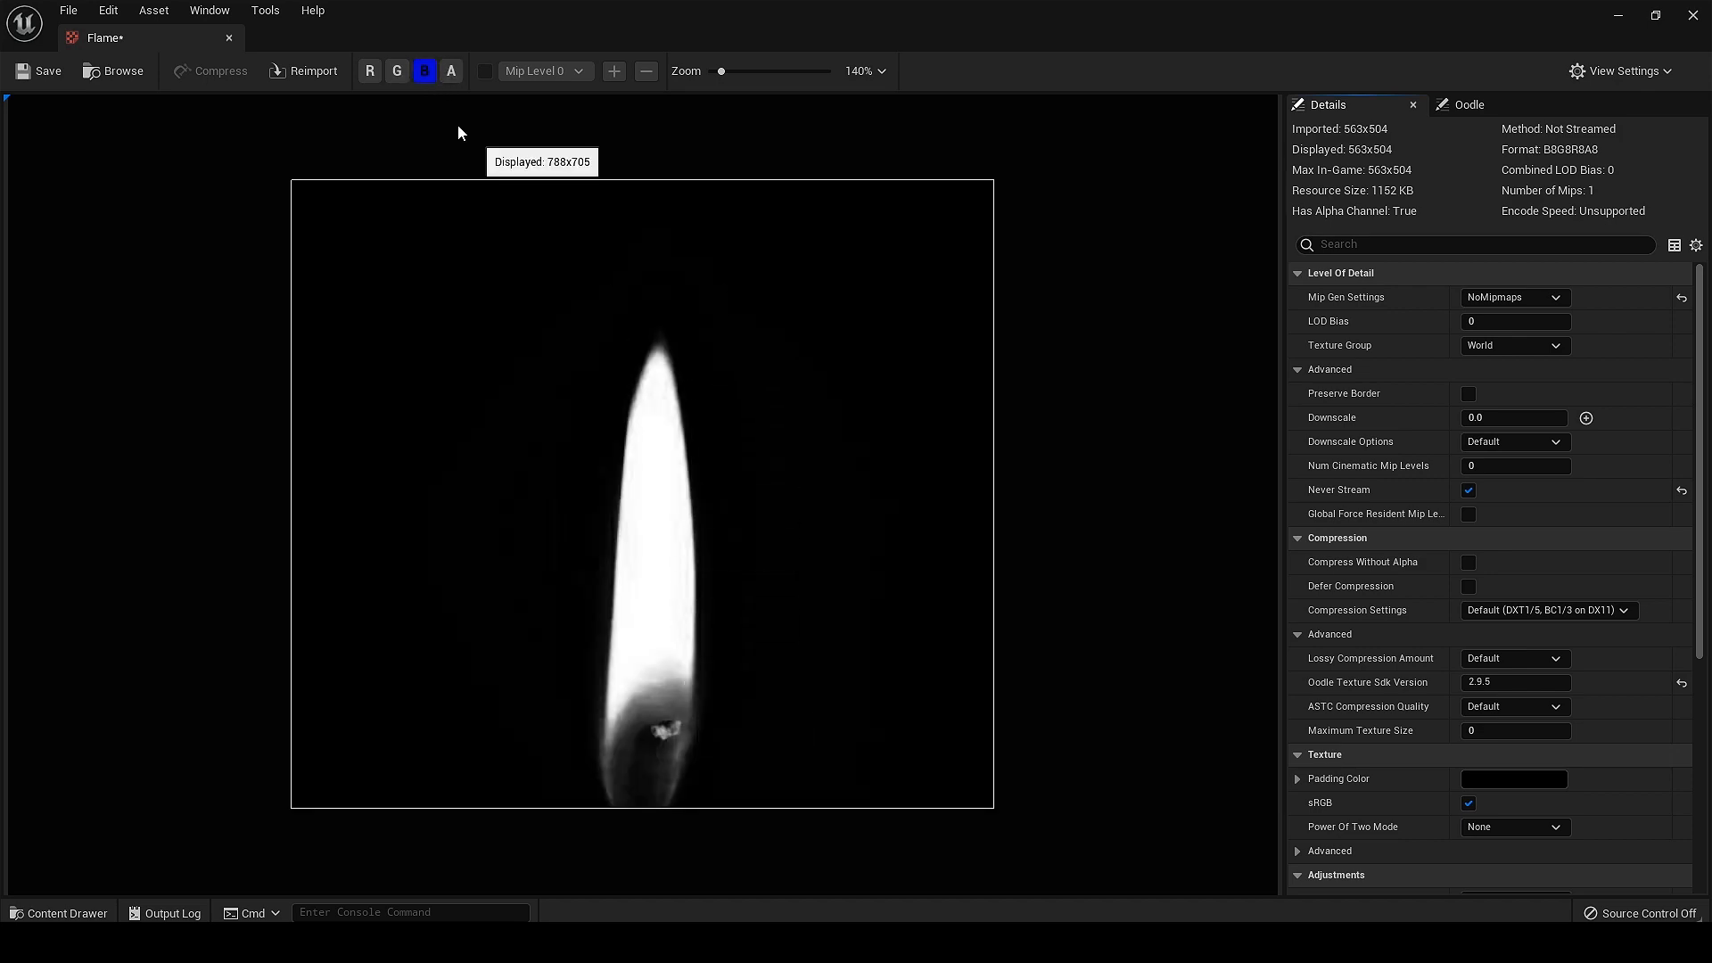
pyautogui.click(228, 37)
# Step: Create the material Flame_Mat from the Flame texture and open its graph with the result node placed beside the texture sample
pyautogui.rightClick(344, 198)
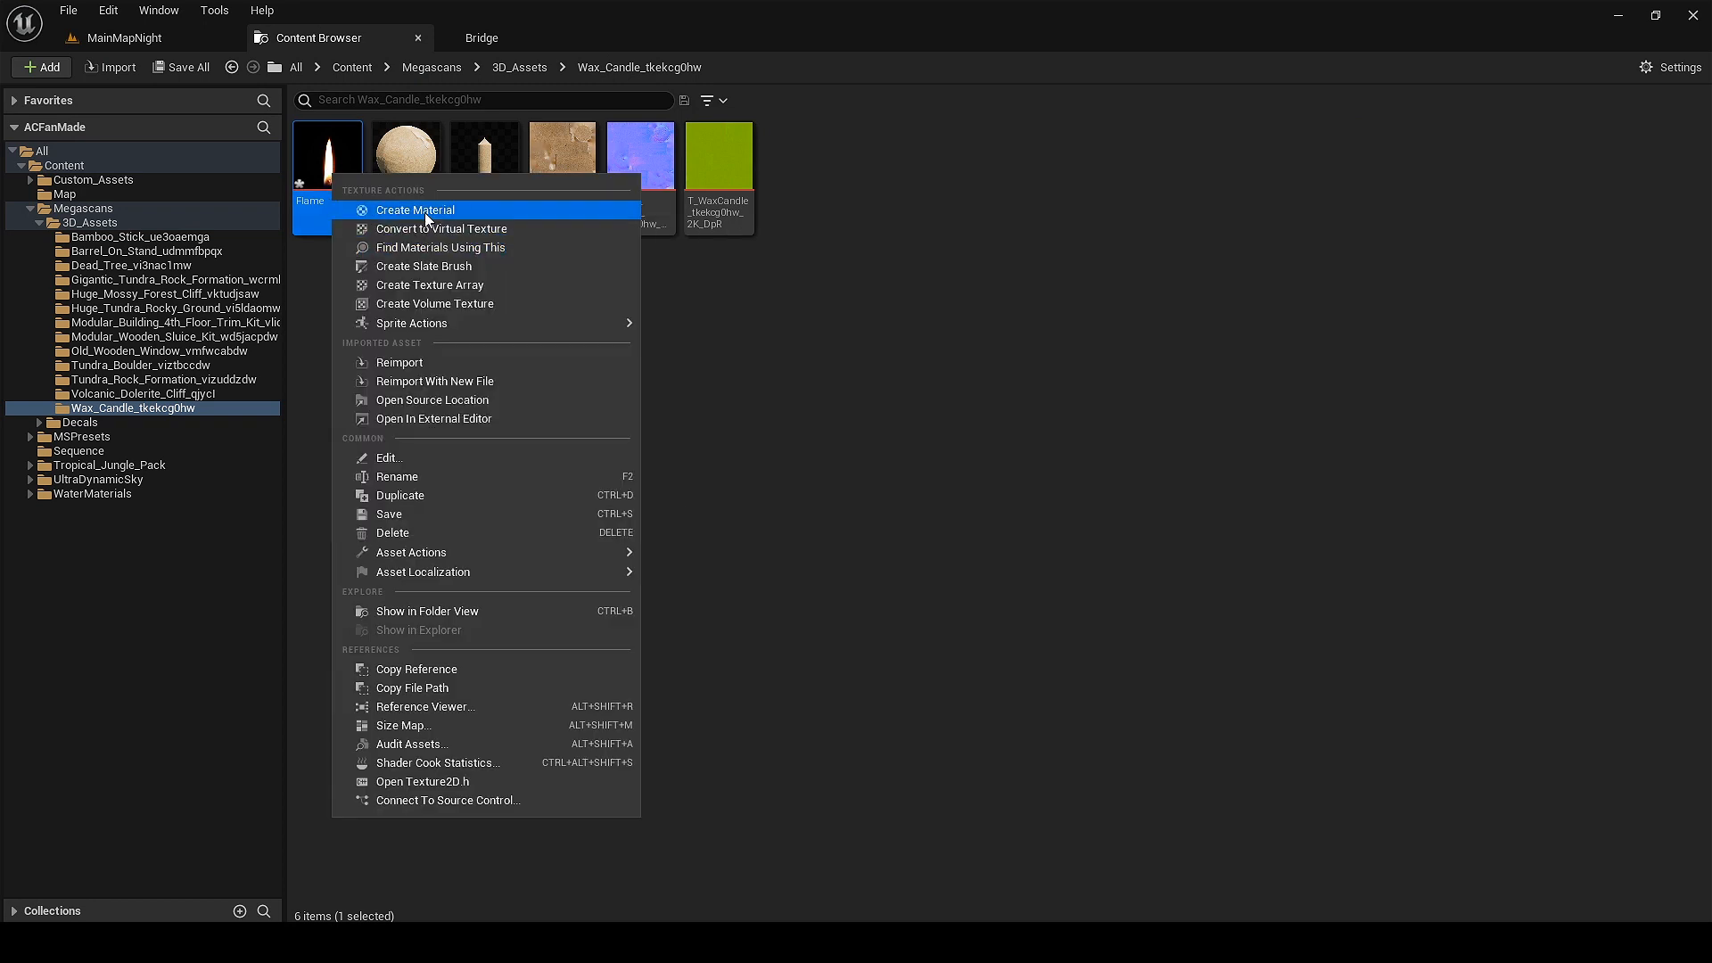
pyautogui.click(424, 211)
pyautogui.press('Return')
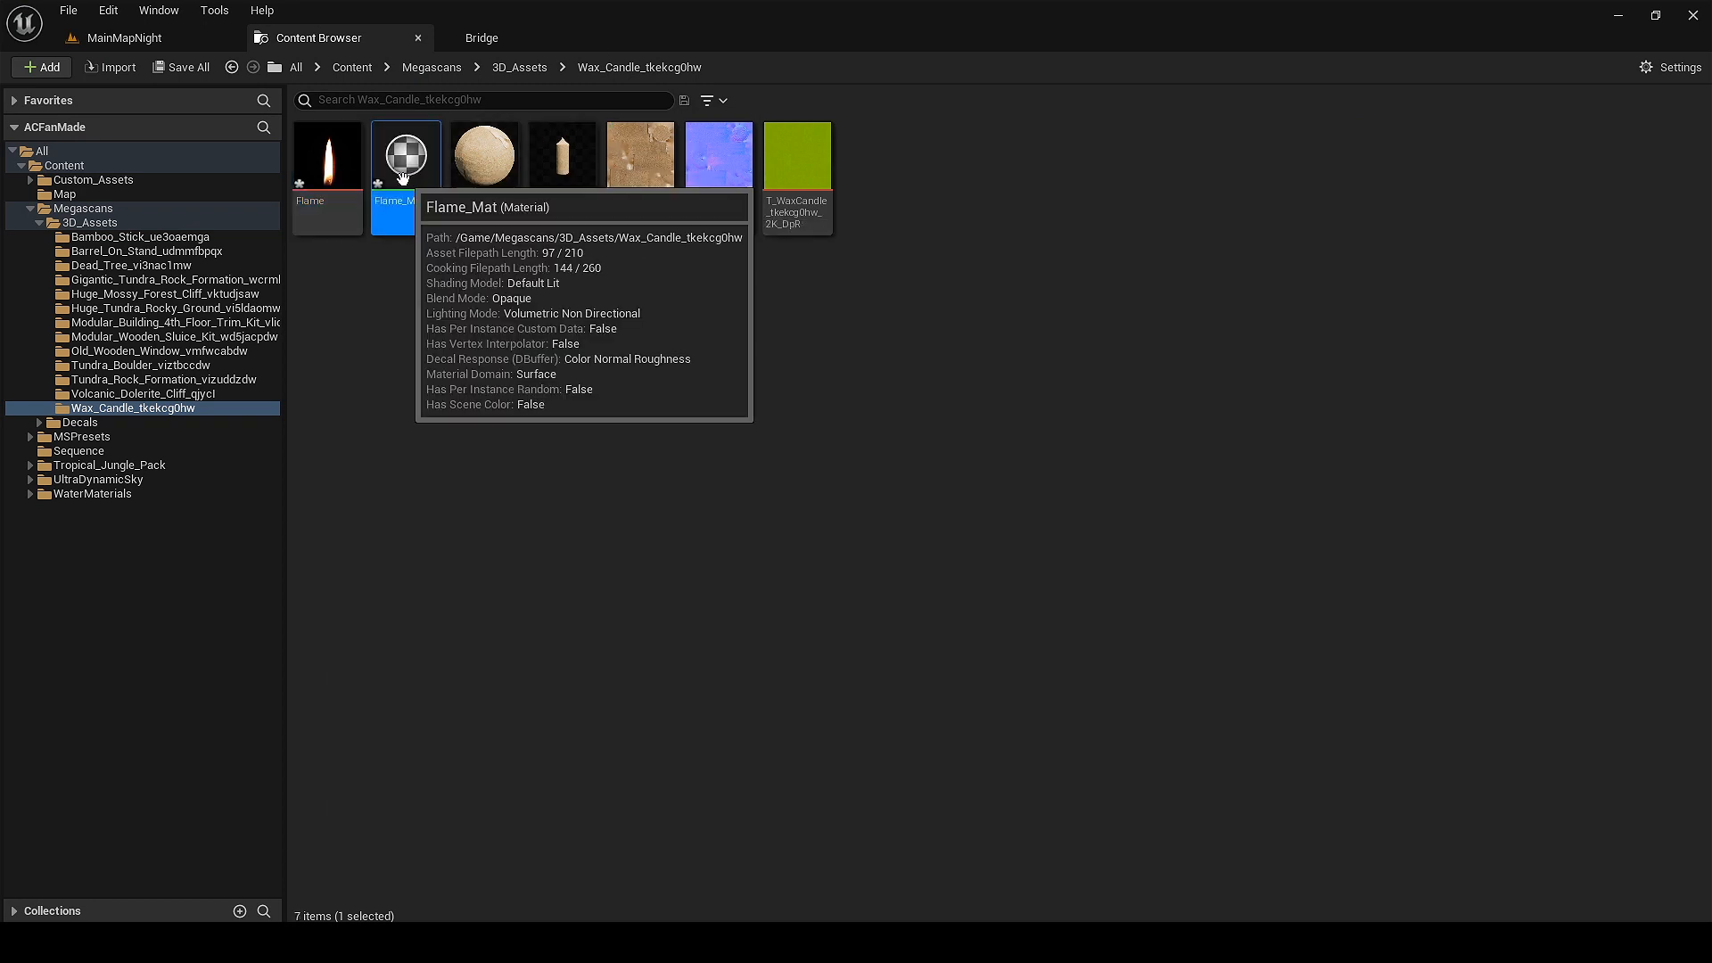
pyautogui.press('Return')
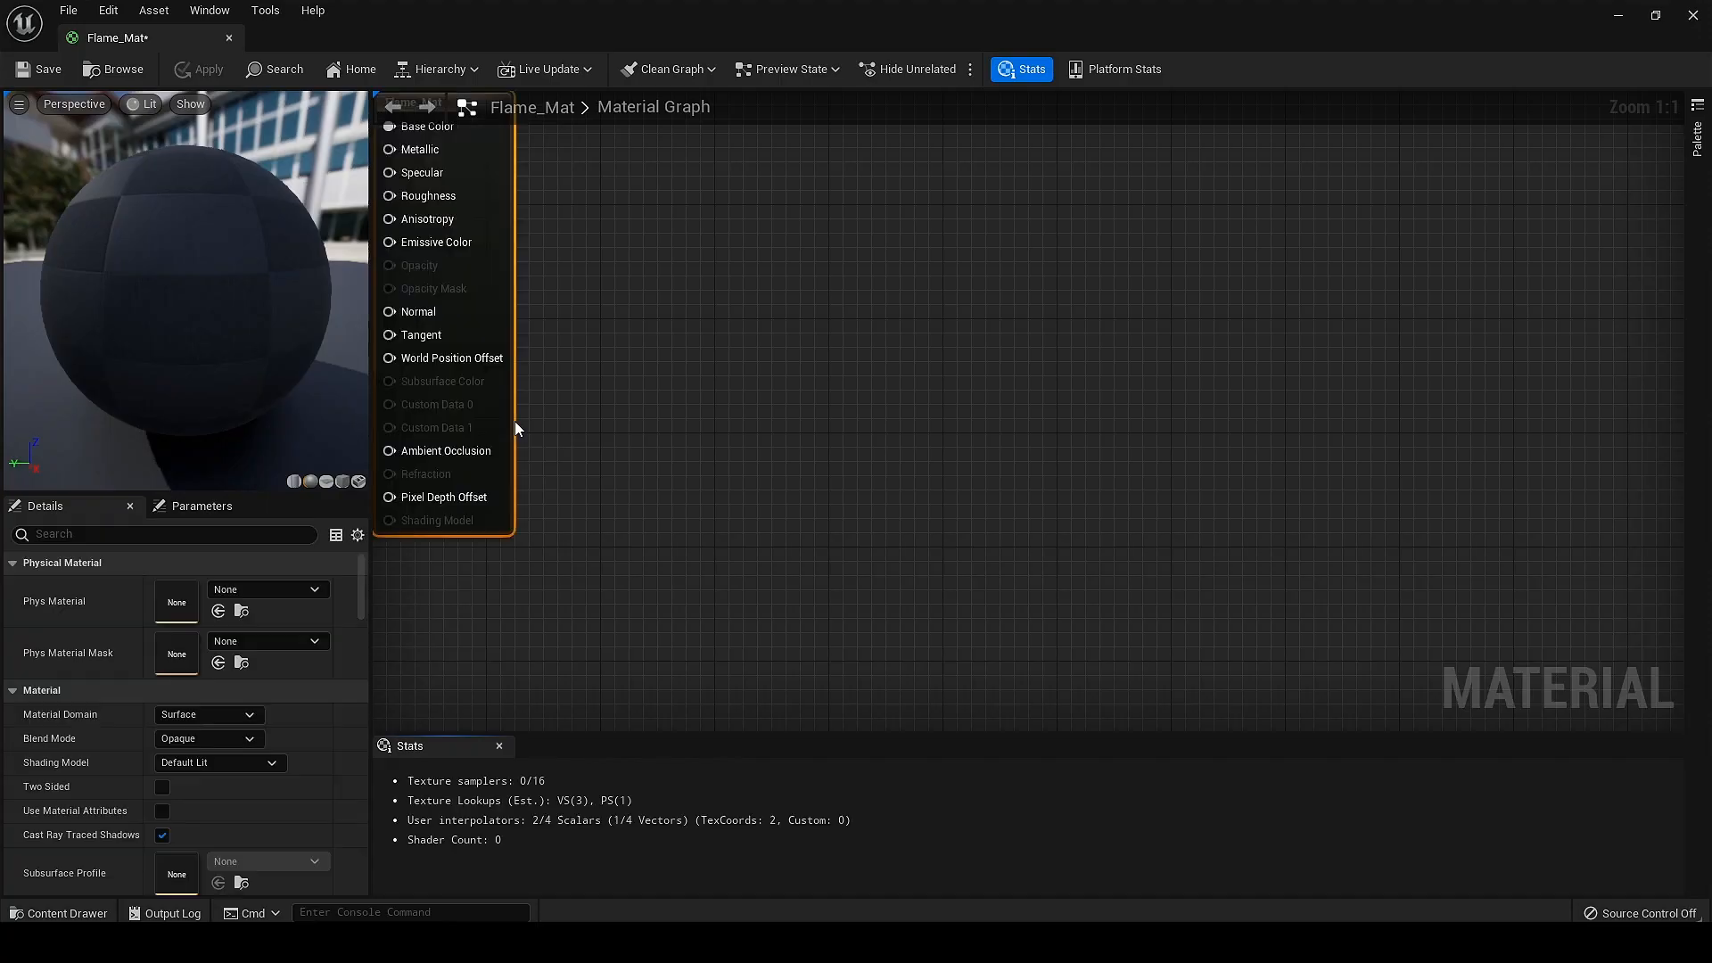
pyautogui.moveTo(1054, 211); pyautogui.dragTo(1268, 211)
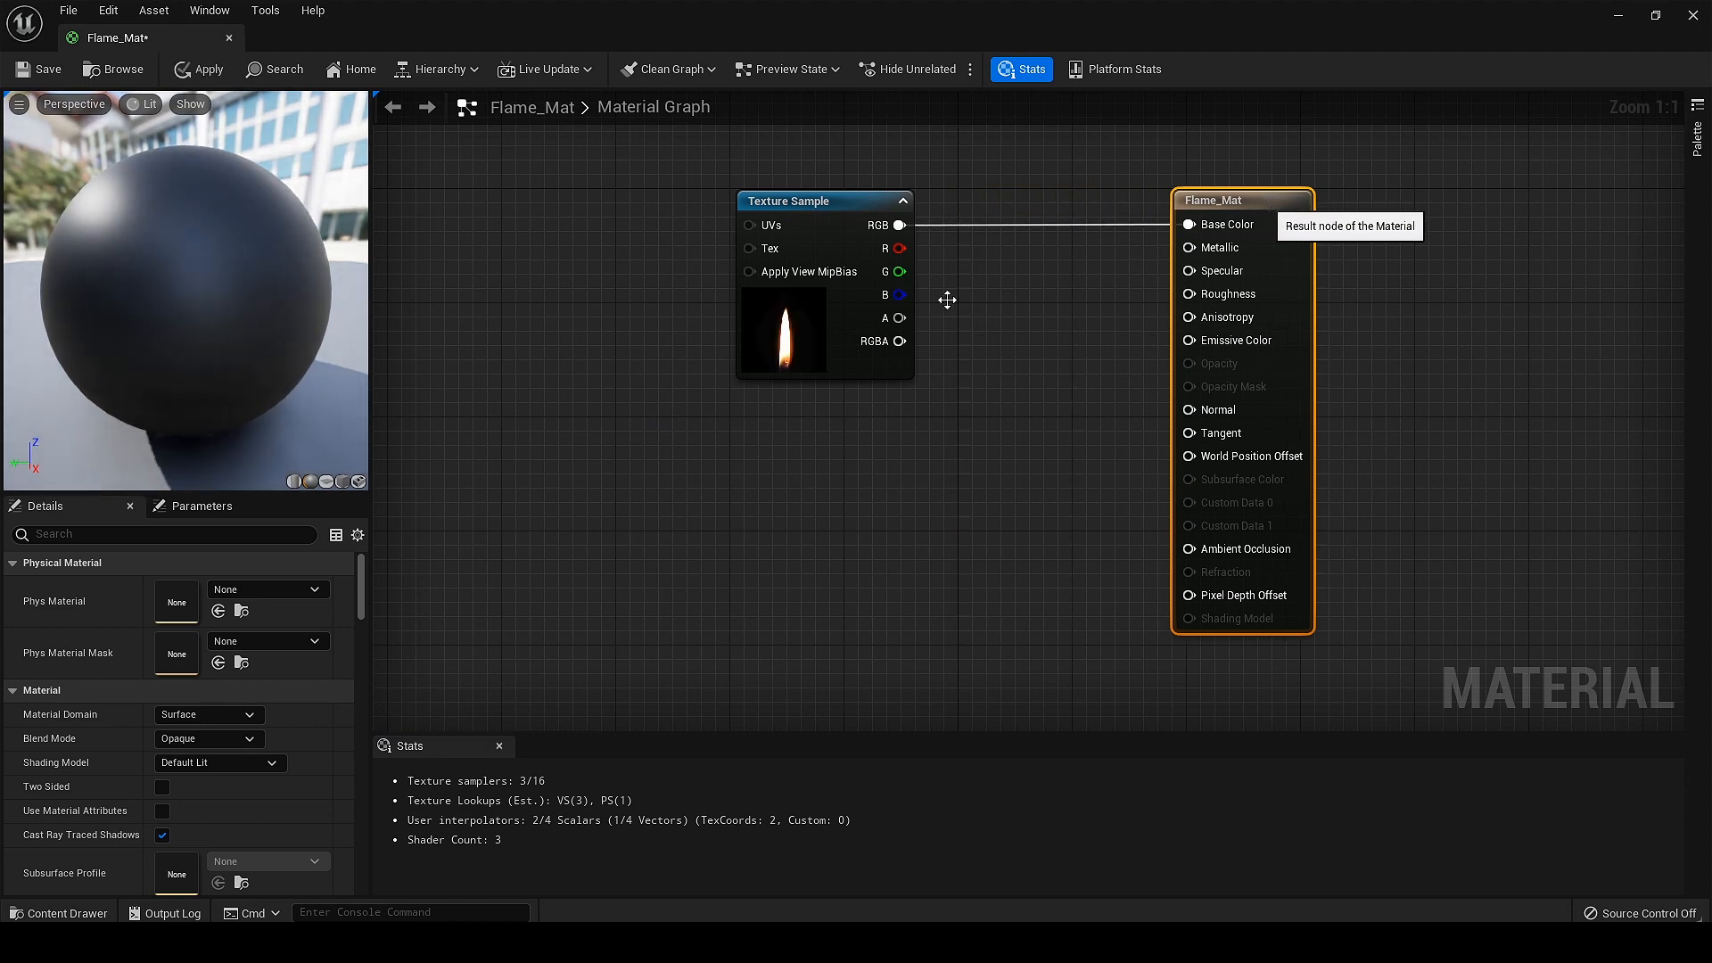
pyautogui.click(572, 429)
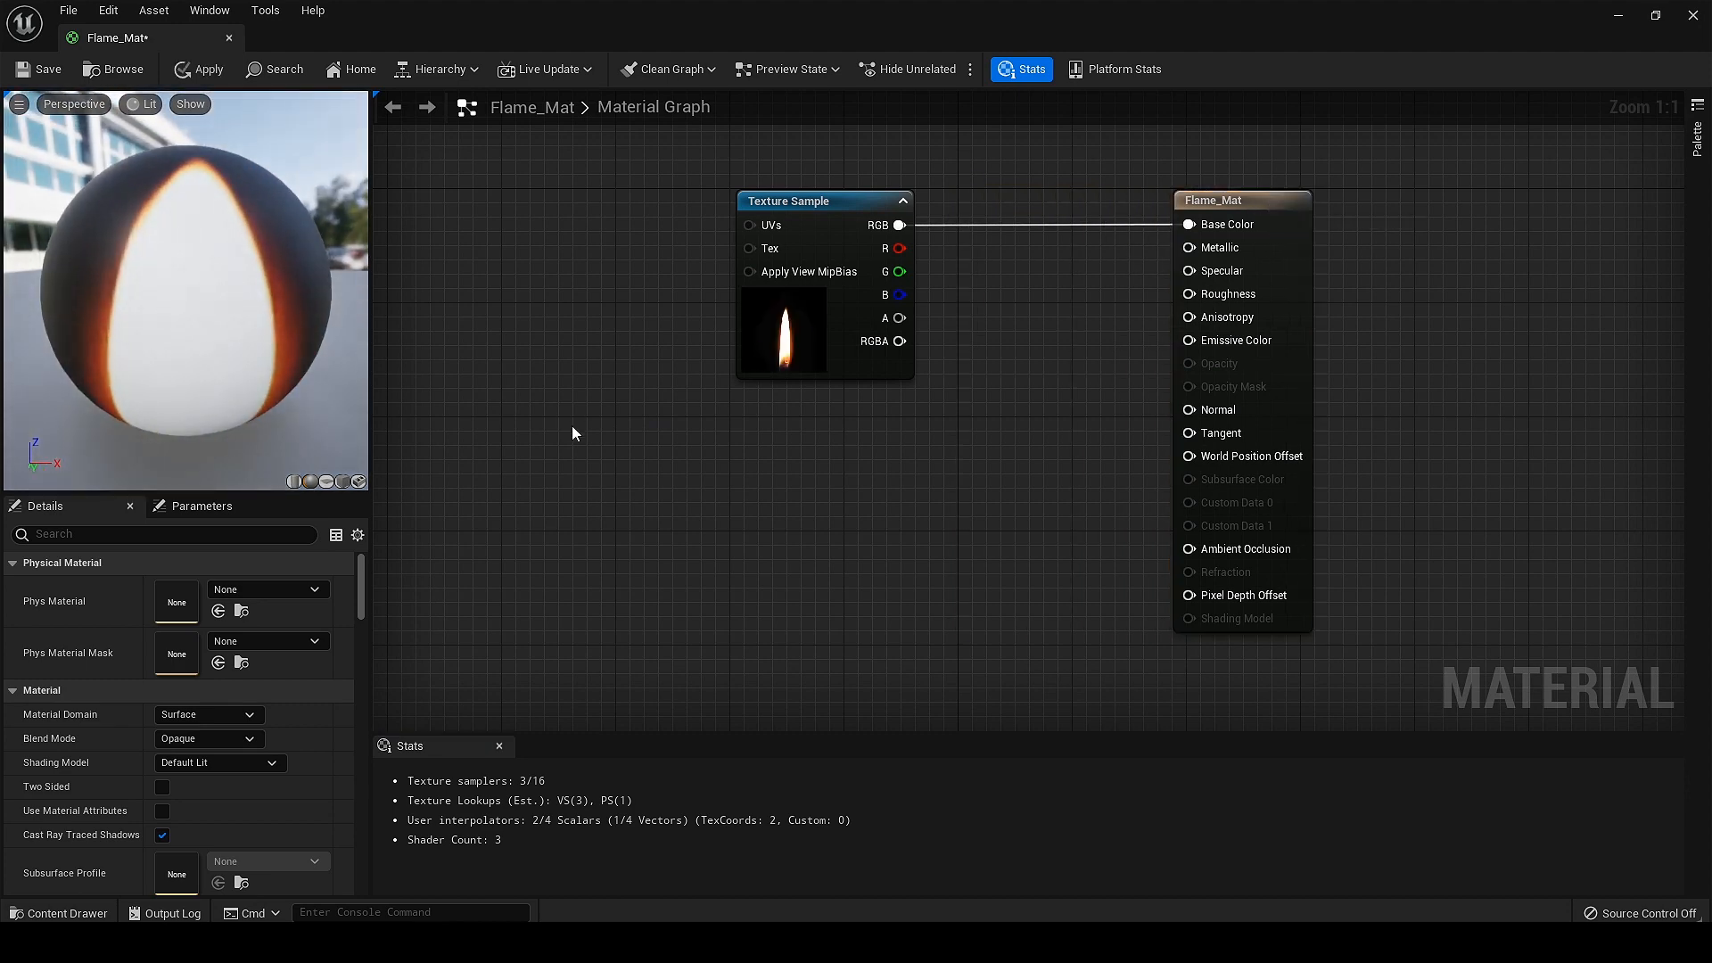
# Step: Set Flame_Mat's blend mode to Masked and connect the texture's blue channel to Opacity Mask
pyautogui.click(243, 739)
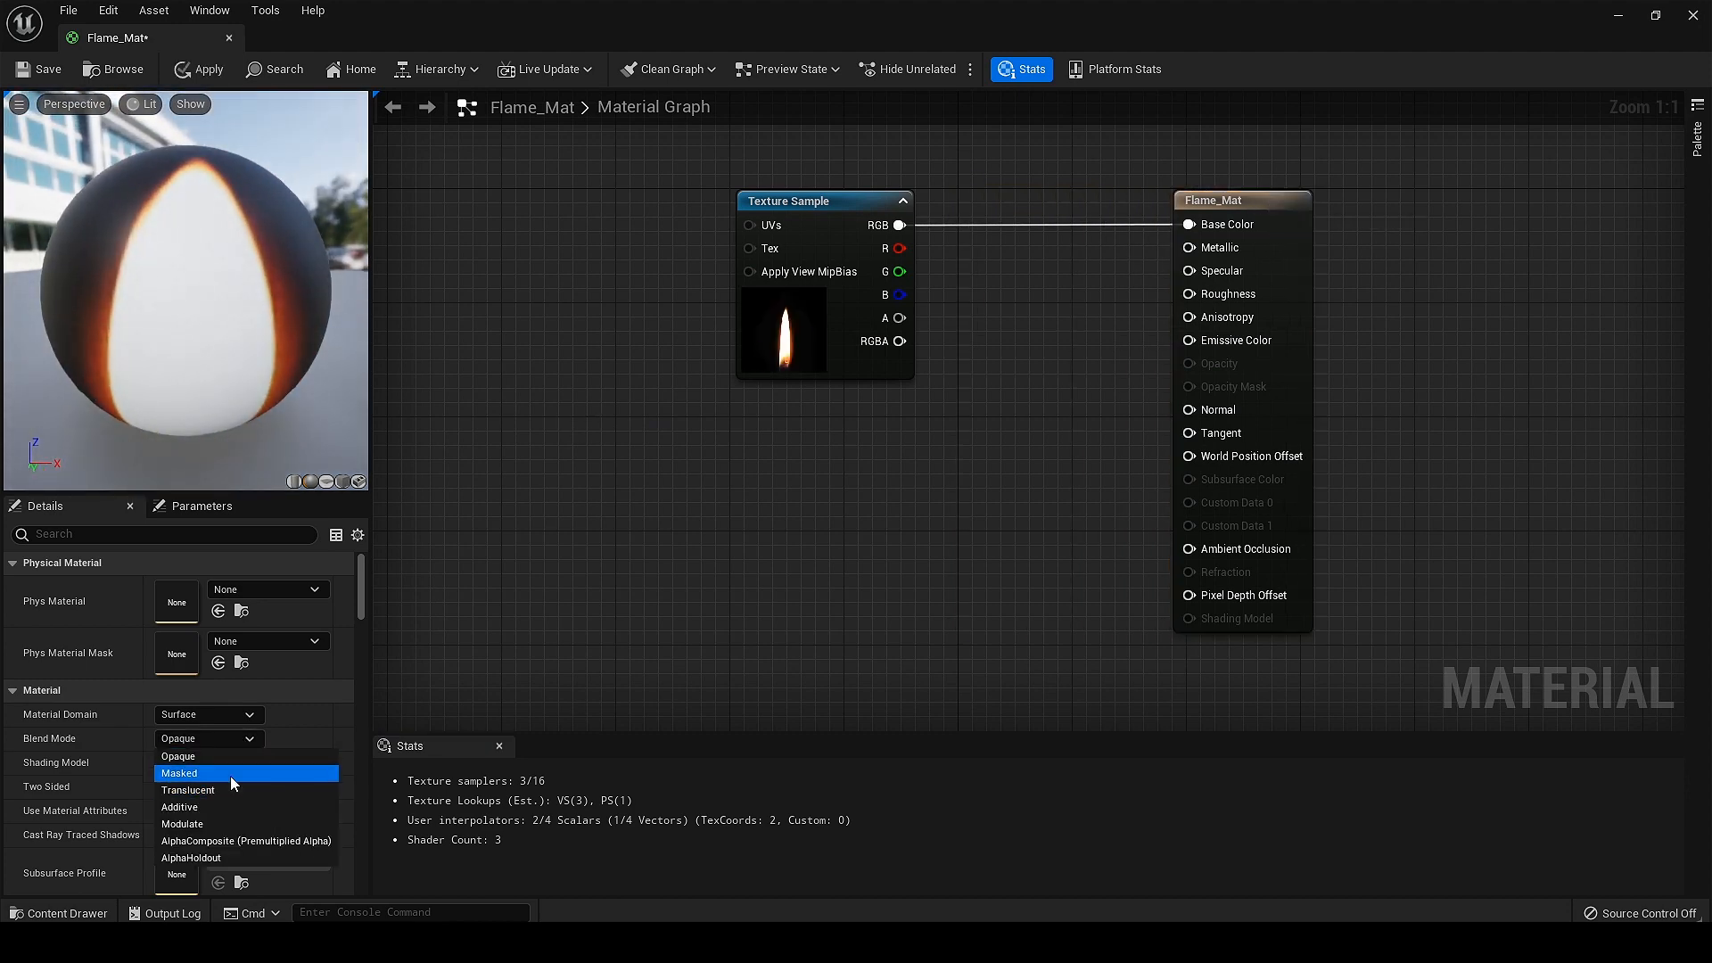
pyautogui.click(230, 772)
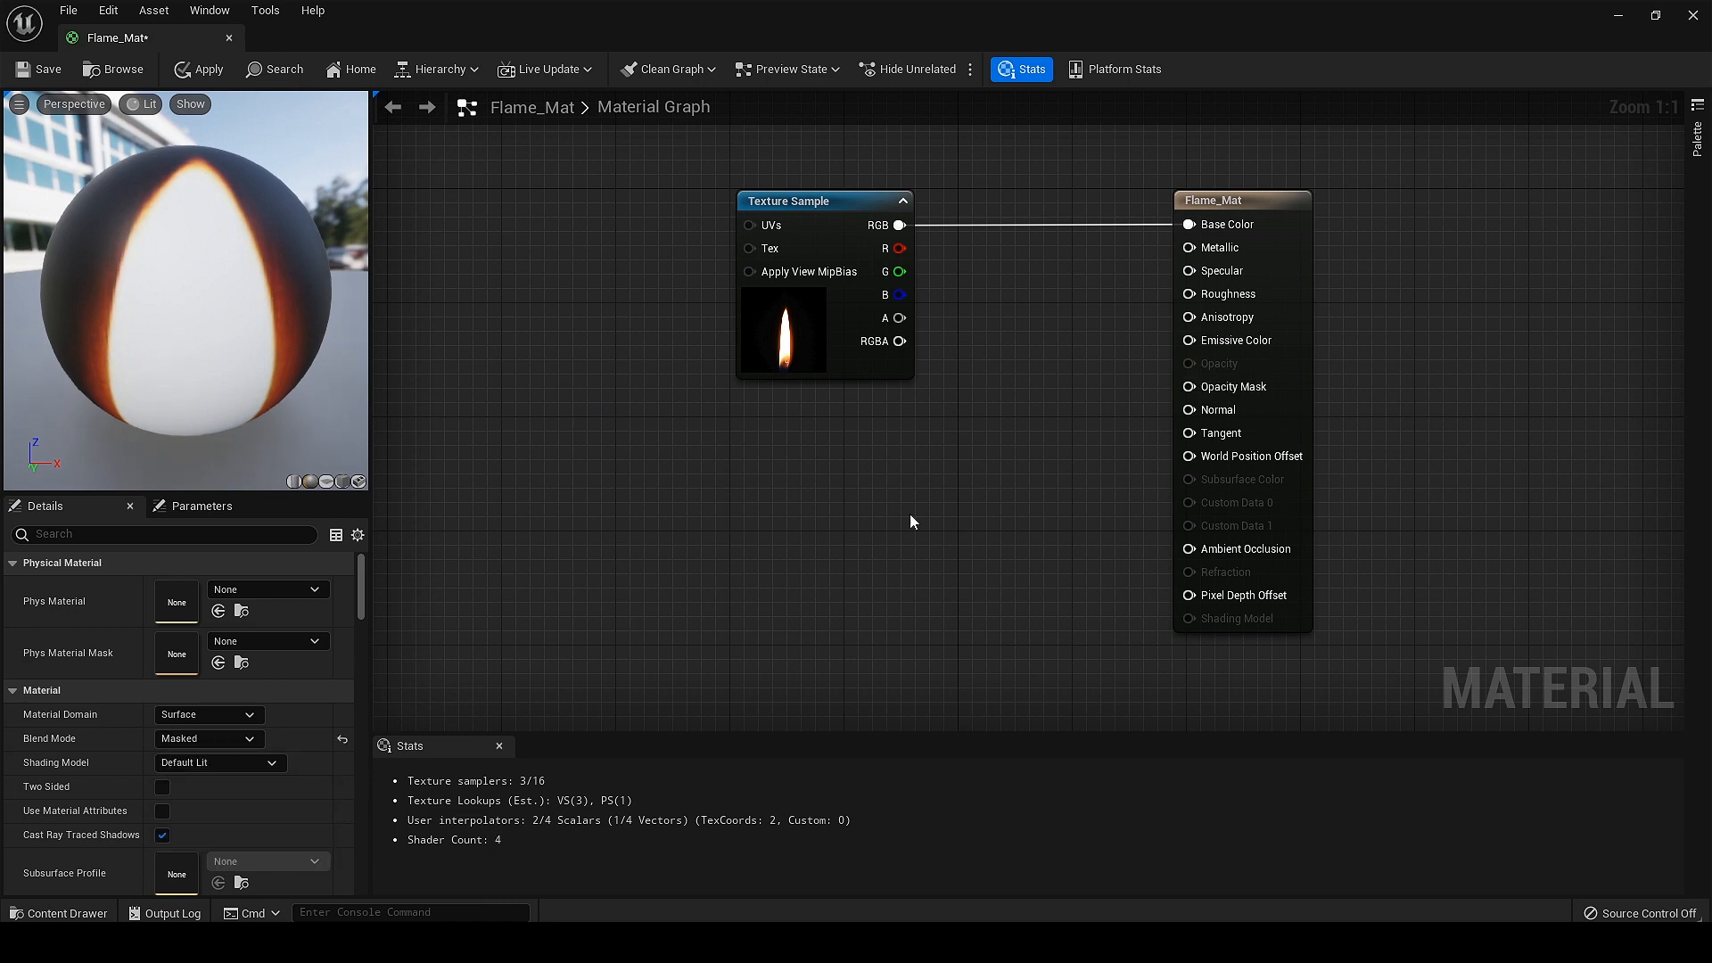
pyautogui.moveTo(899, 294); pyautogui.dragTo(1226, 365)
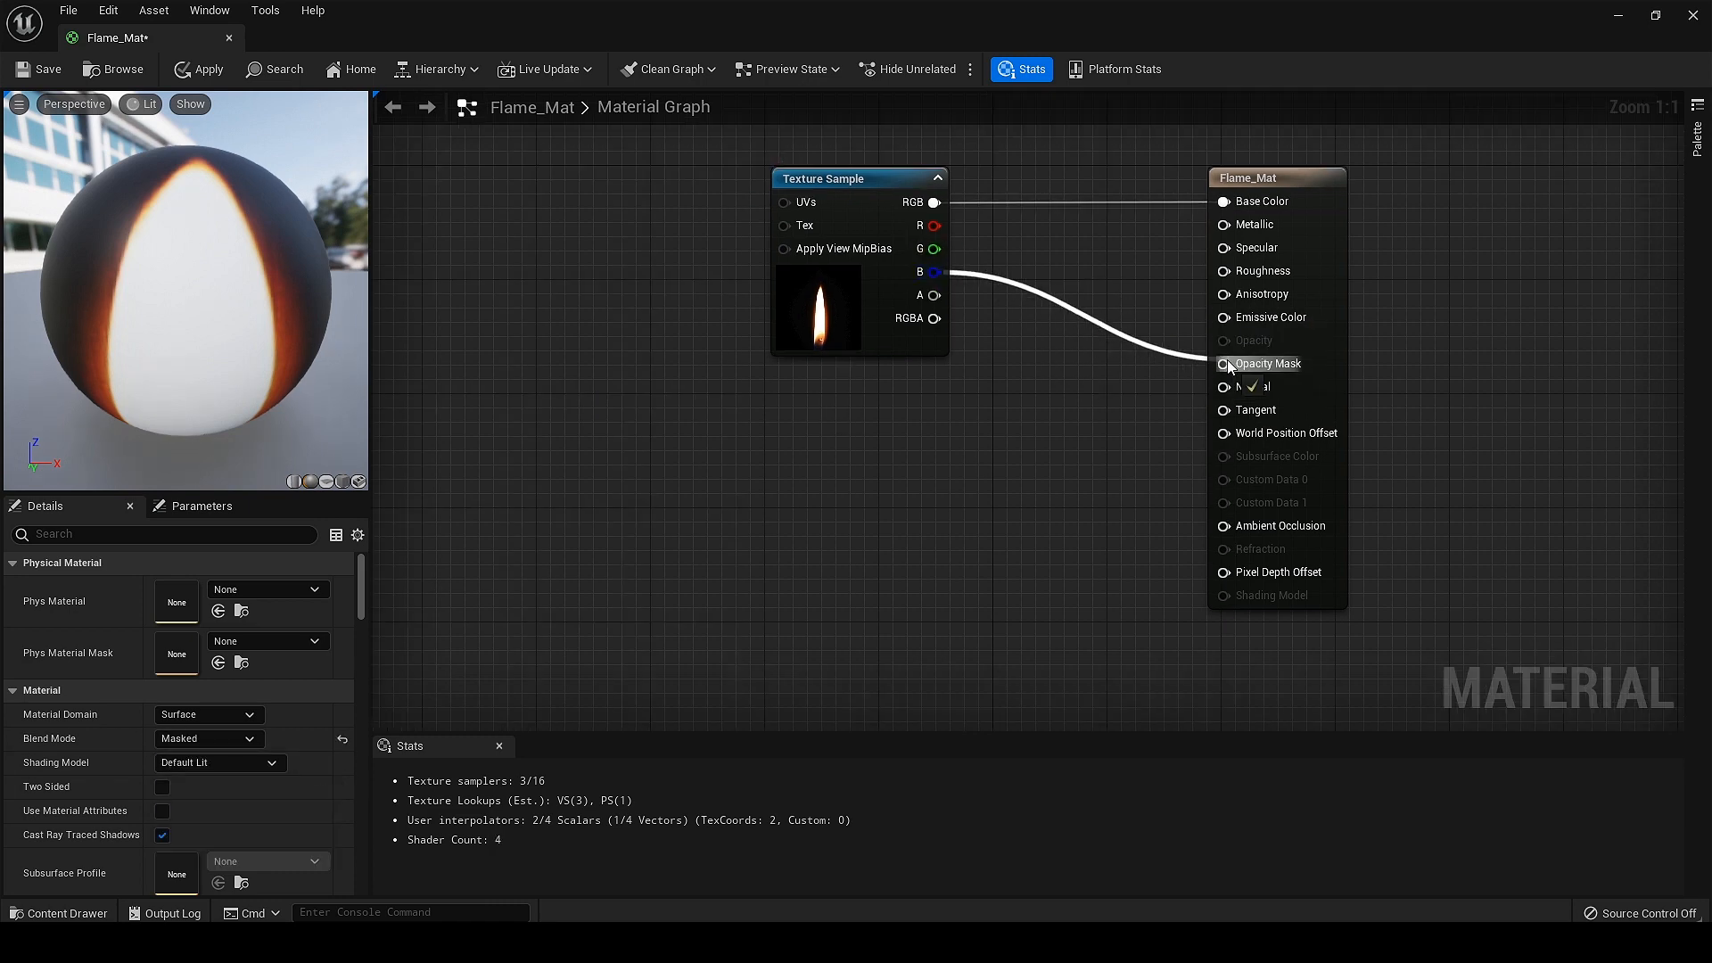
pyautogui.moveTo(195, 292)
pyautogui.mouseDown()
pyautogui.moveTo(214, 295)
pyautogui.moveTo(116, 313)
pyautogui.moveTo(259, 298)
pyautogui.moveTo(152, 299)
pyautogui.moveTo(214, 240)
pyautogui.moveTo(223, 294)
pyautogui.moveTo(107, 303)
pyautogui.moveTo(192, 303)
pyautogui.mouseUp()
pyautogui.moveTo(192, 303); pyautogui.dragTo(183, 308)
# Step: Add a SimpleGrassWind node below the texture sample in the Flame_Mat graph
pyautogui.rightClick(746, 371)
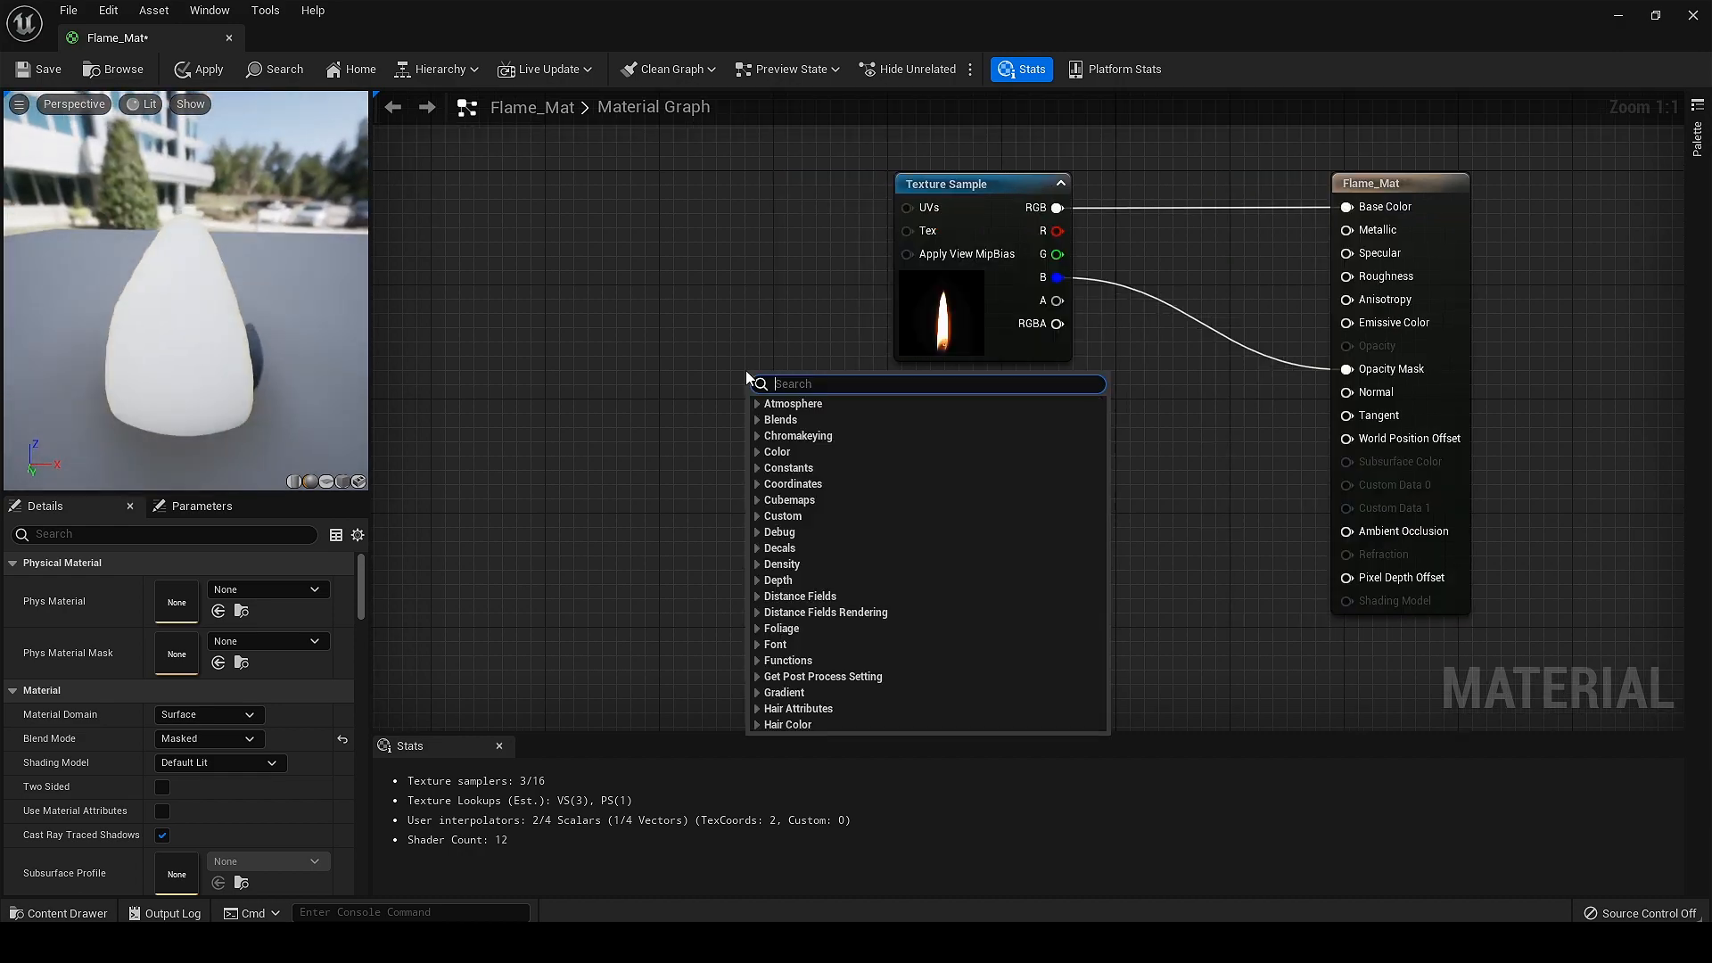
pyautogui.write('grass')
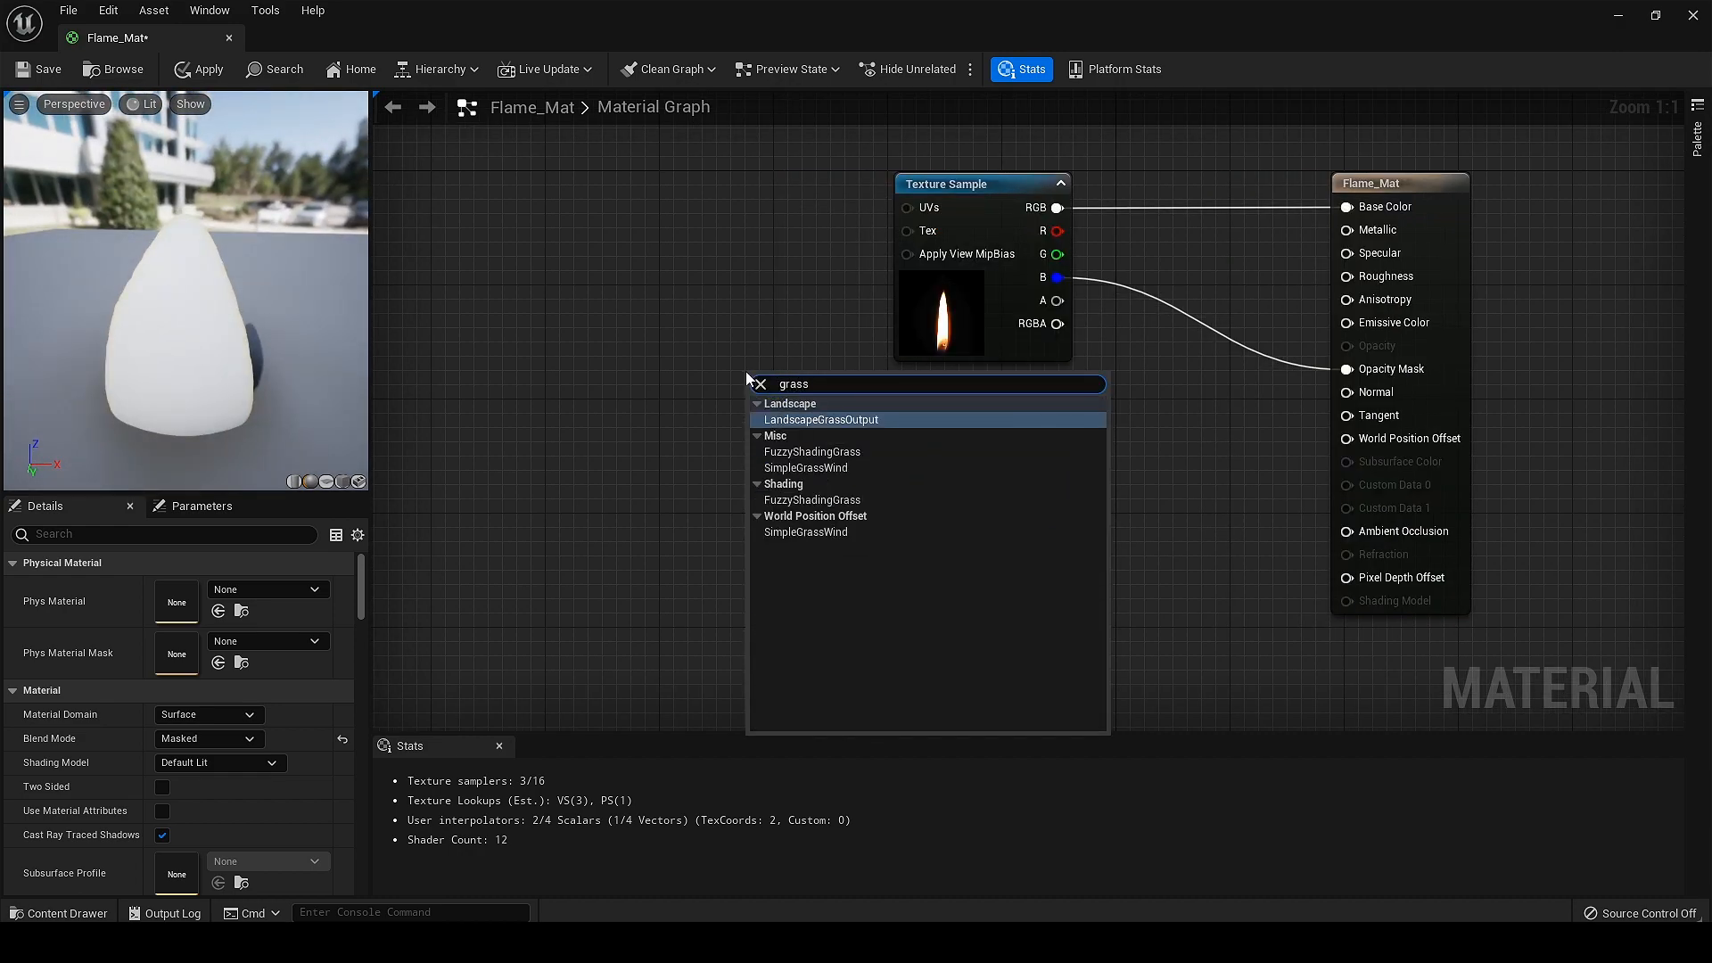
pyautogui.click(828, 532)
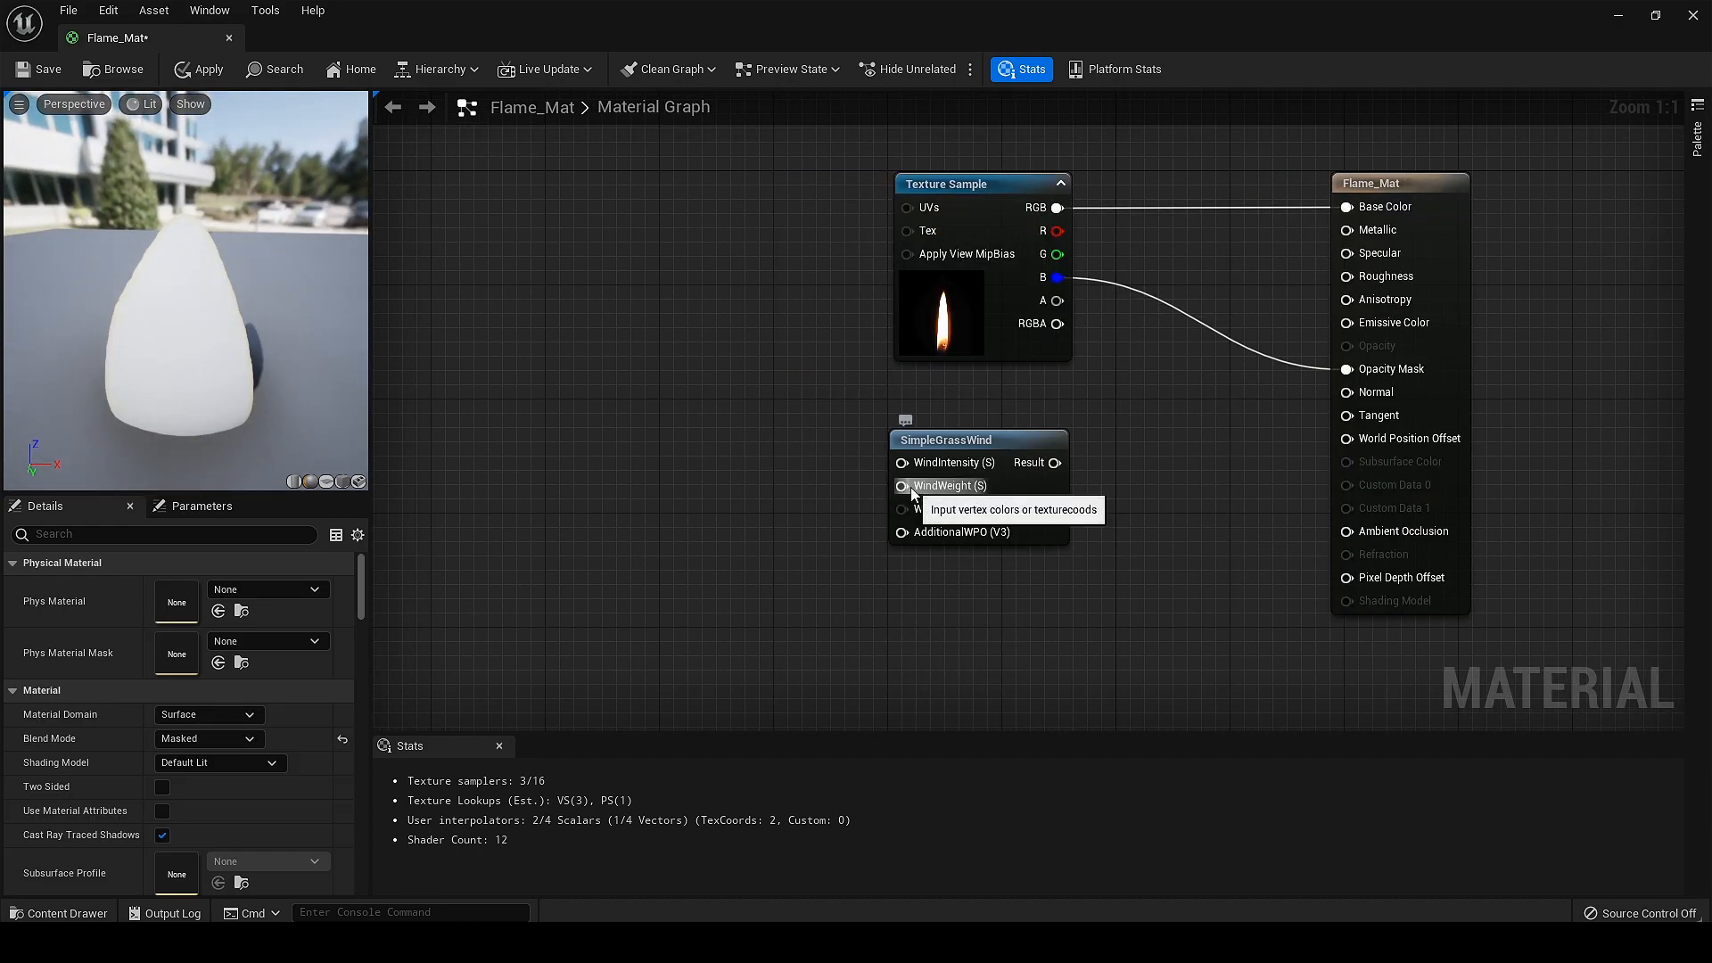
# Step: Promote SimpleGrassWind's WindWeight, WindIntensity, WindSpeed and AdditionalWPO inputs to parameters
pyautogui.rightClick(904, 487)
pyautogui.click(1024, 599)
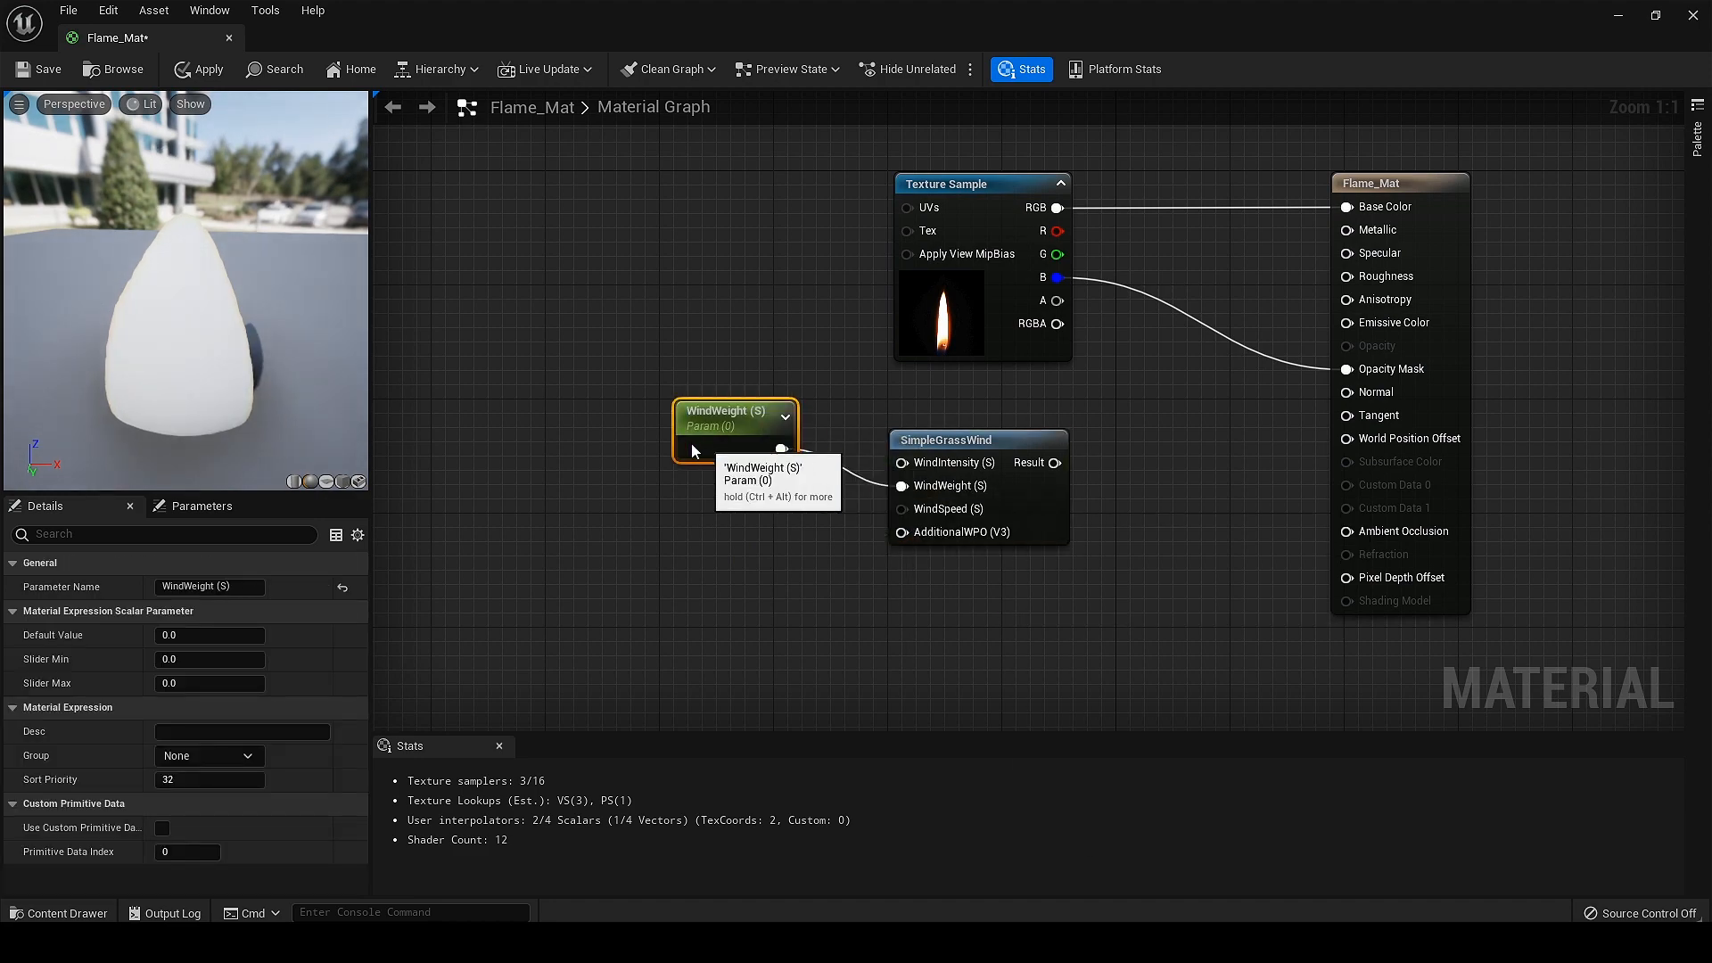
pyautogui.rightClick(927, 465)
pyautogui.click(1008, 577)
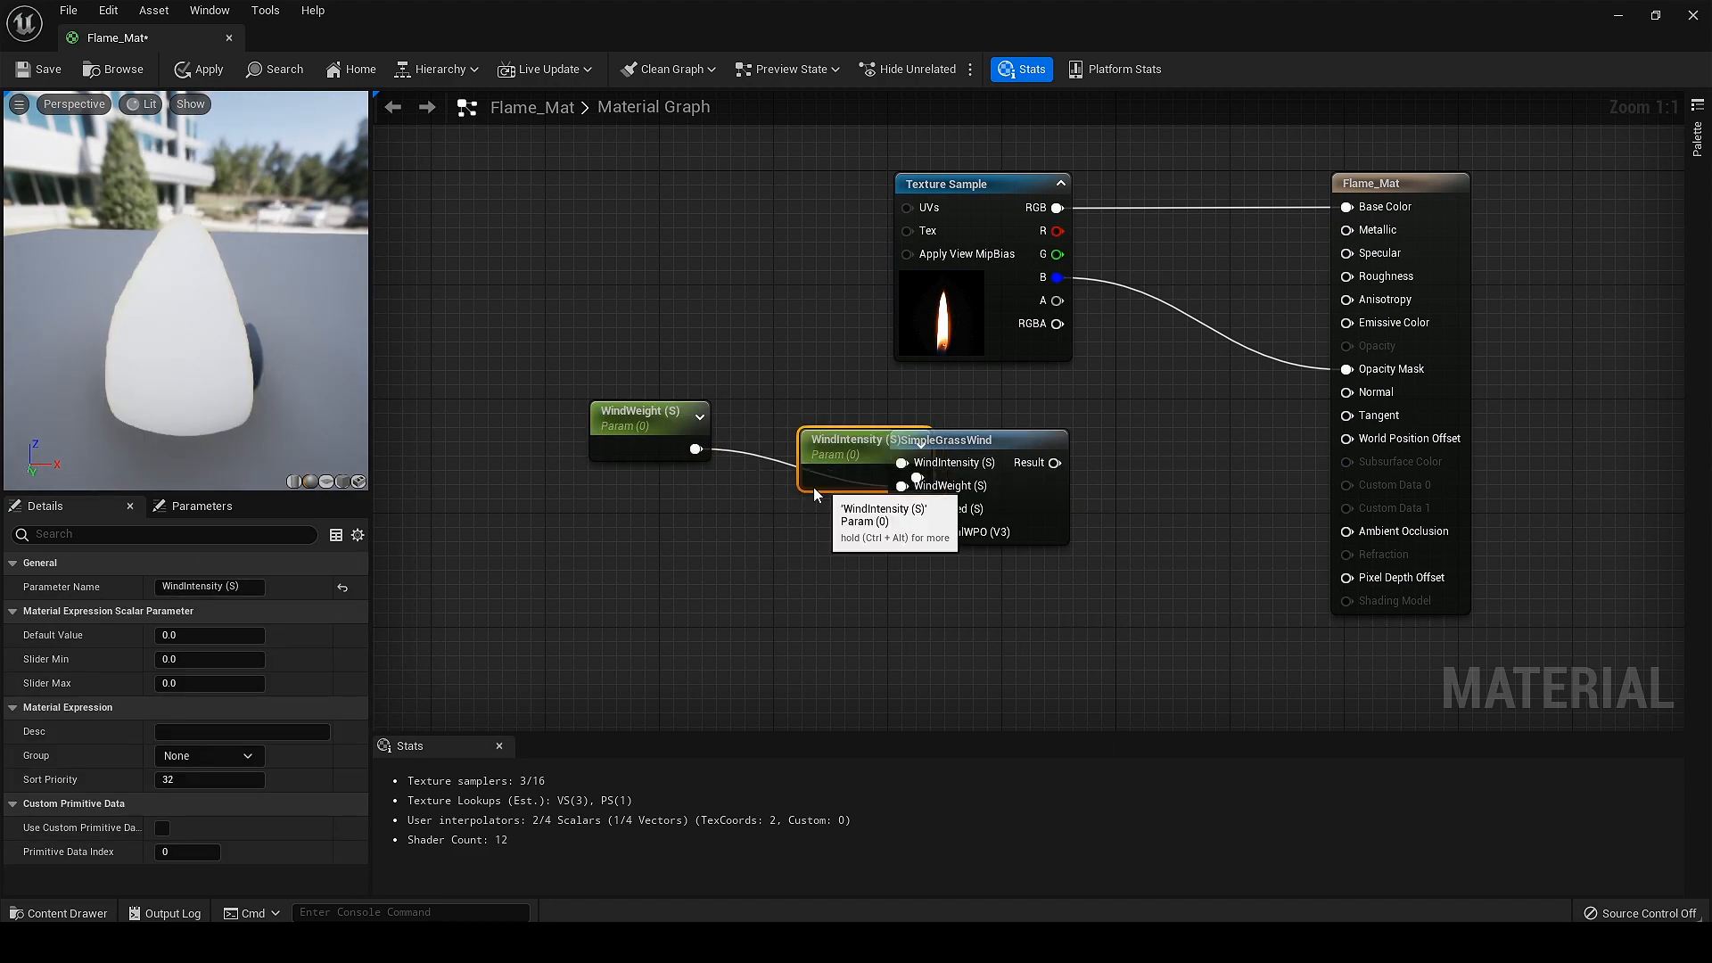
pyautogui.moveTo(813, 487); pyautogui.dragTo(614, 379)
pyautogui.rightClick(927, 531)
pyautogui.click(1003, 624)
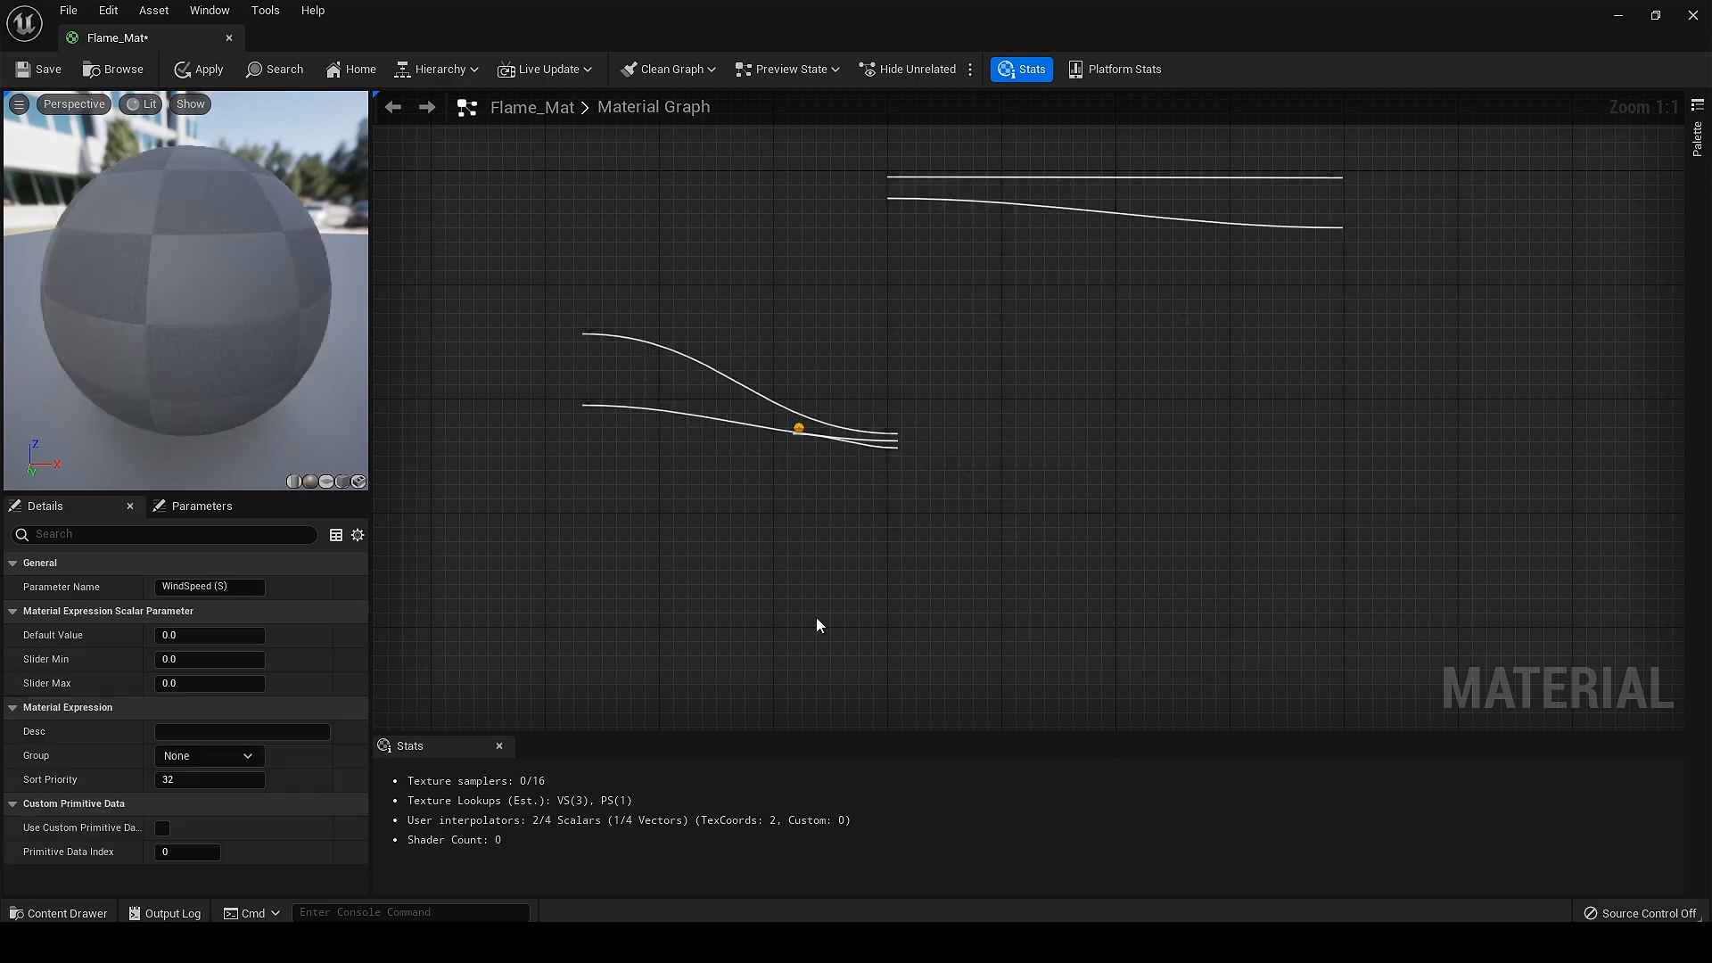
# Step: Connect the SimpleGrassWind result to World Position Offset and move the four parameter nodes close to SimpleGrassWind
pyautogui.moveTo(701, 477); pyautogui.dragTo(1222, 495)
pyautogui.moveTo(636, 454); pyautogui.dragTo(1007, 497)
pyautogui.moveTo(665, 575); pyautogui.dragTo(1001, 577, button='right')
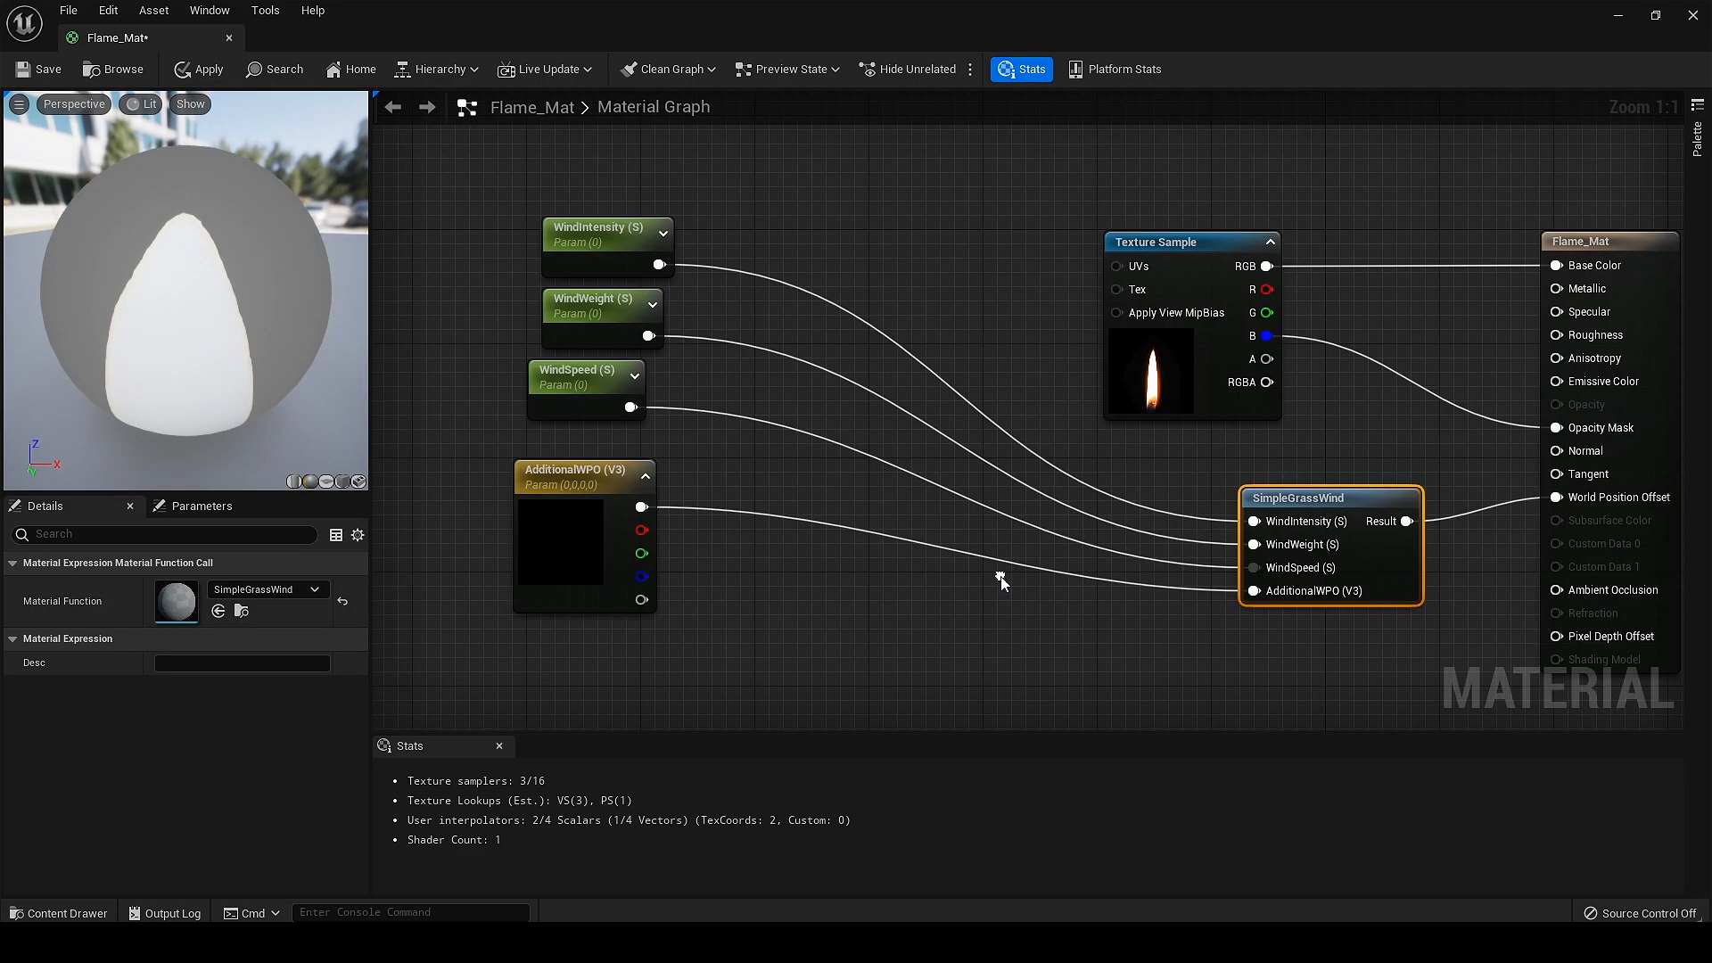
pyautogui.moveTo(444, 202); pyautogui.dragTo(604, 562)
pyautogui.moveTo(605, 246); pyautogui.dragTo(1009, 484)
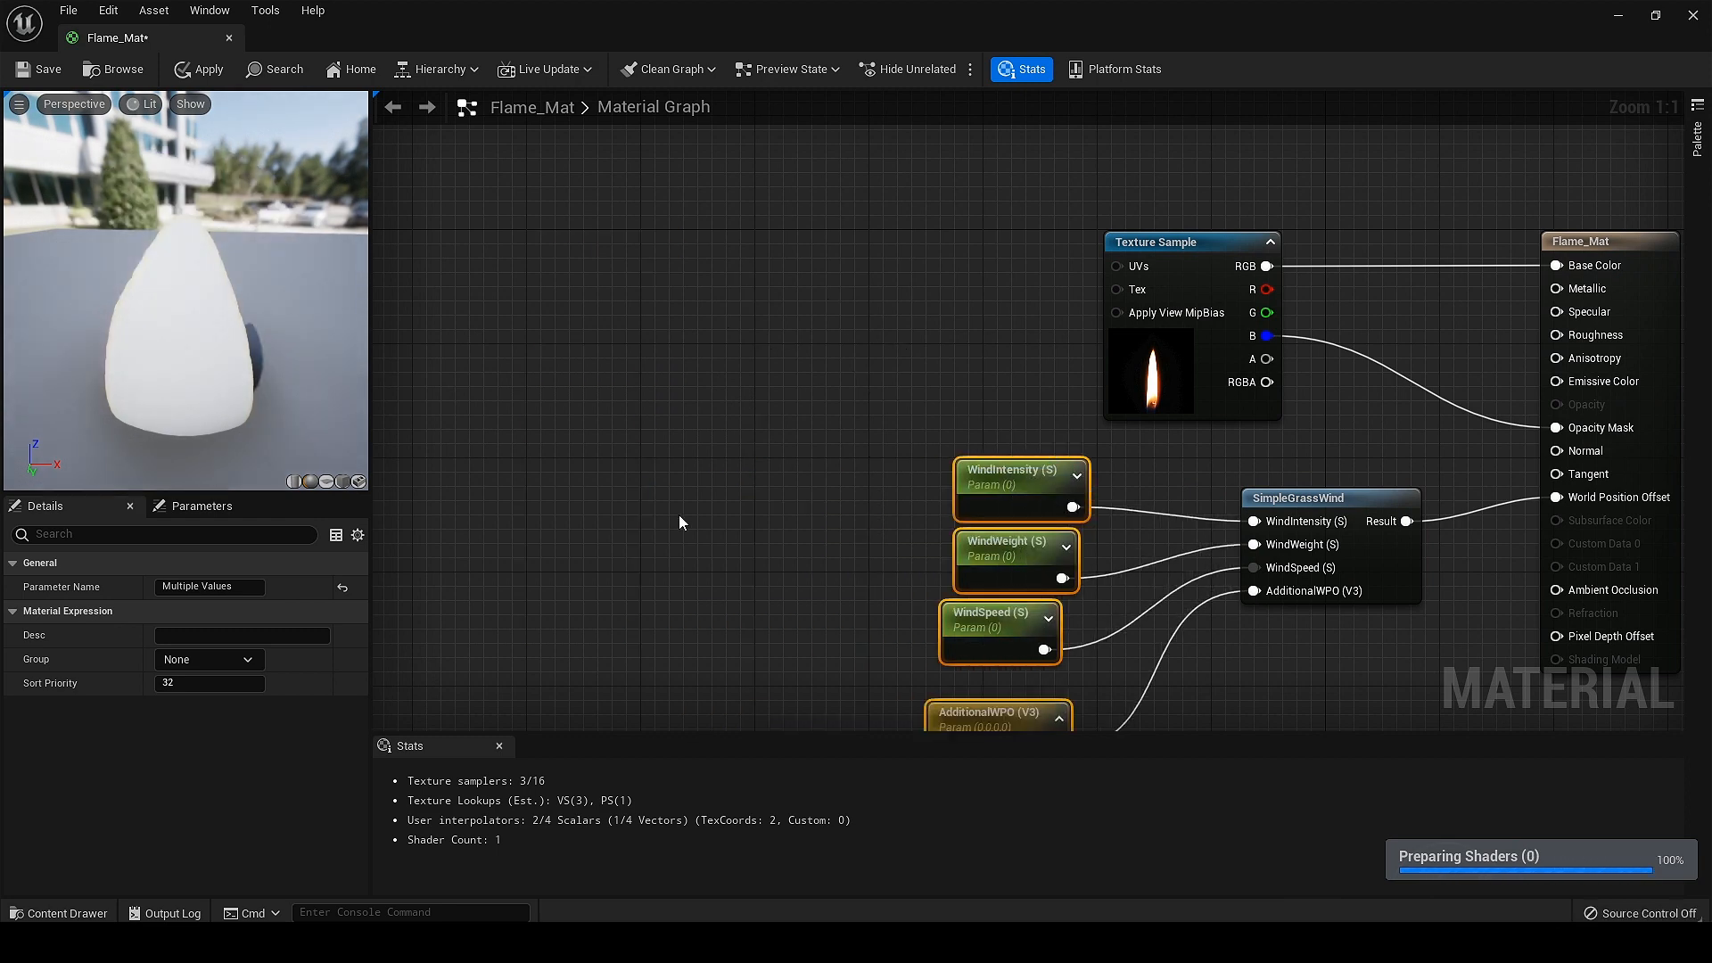
# Step: Set the default values of the WindIntensity, WindWeight and WindSpeed parameters to 1
pyautogui.moveTo(953, 493); pyautogui.dragTo(884, 408, button='right')
pyautogui.click(927, 392)
pyautogui.write('1')
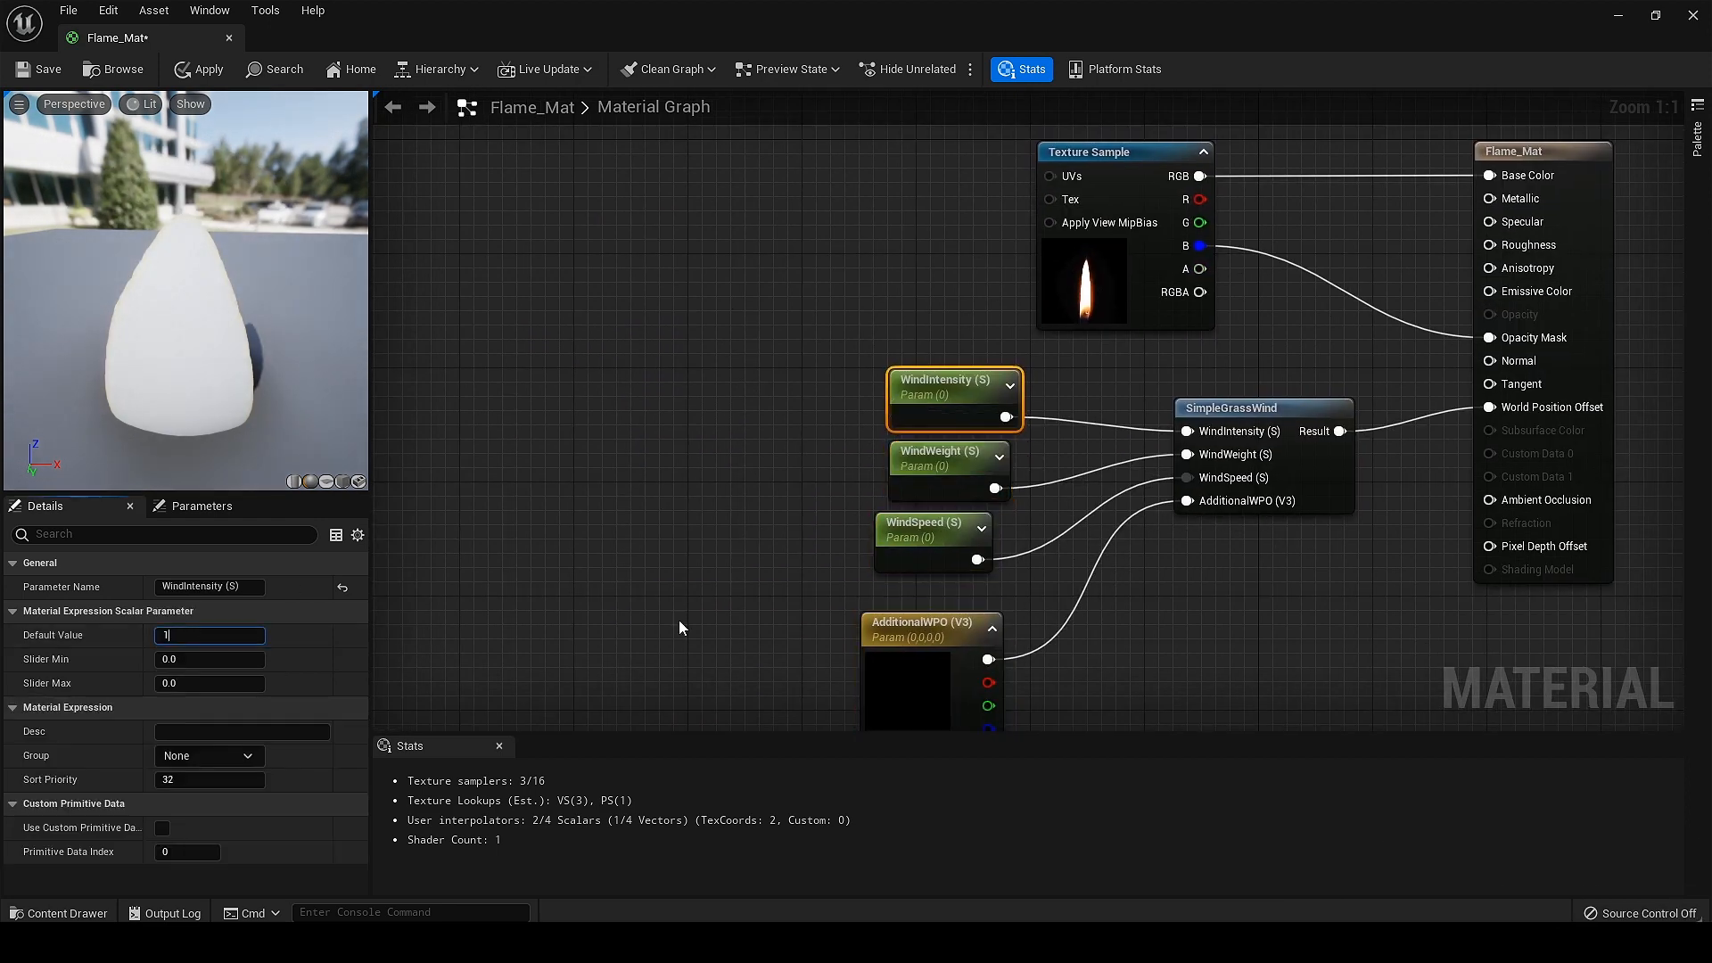
pyautogui.moveTo(910, 481); pyautogui.dragTo(1003, 464)
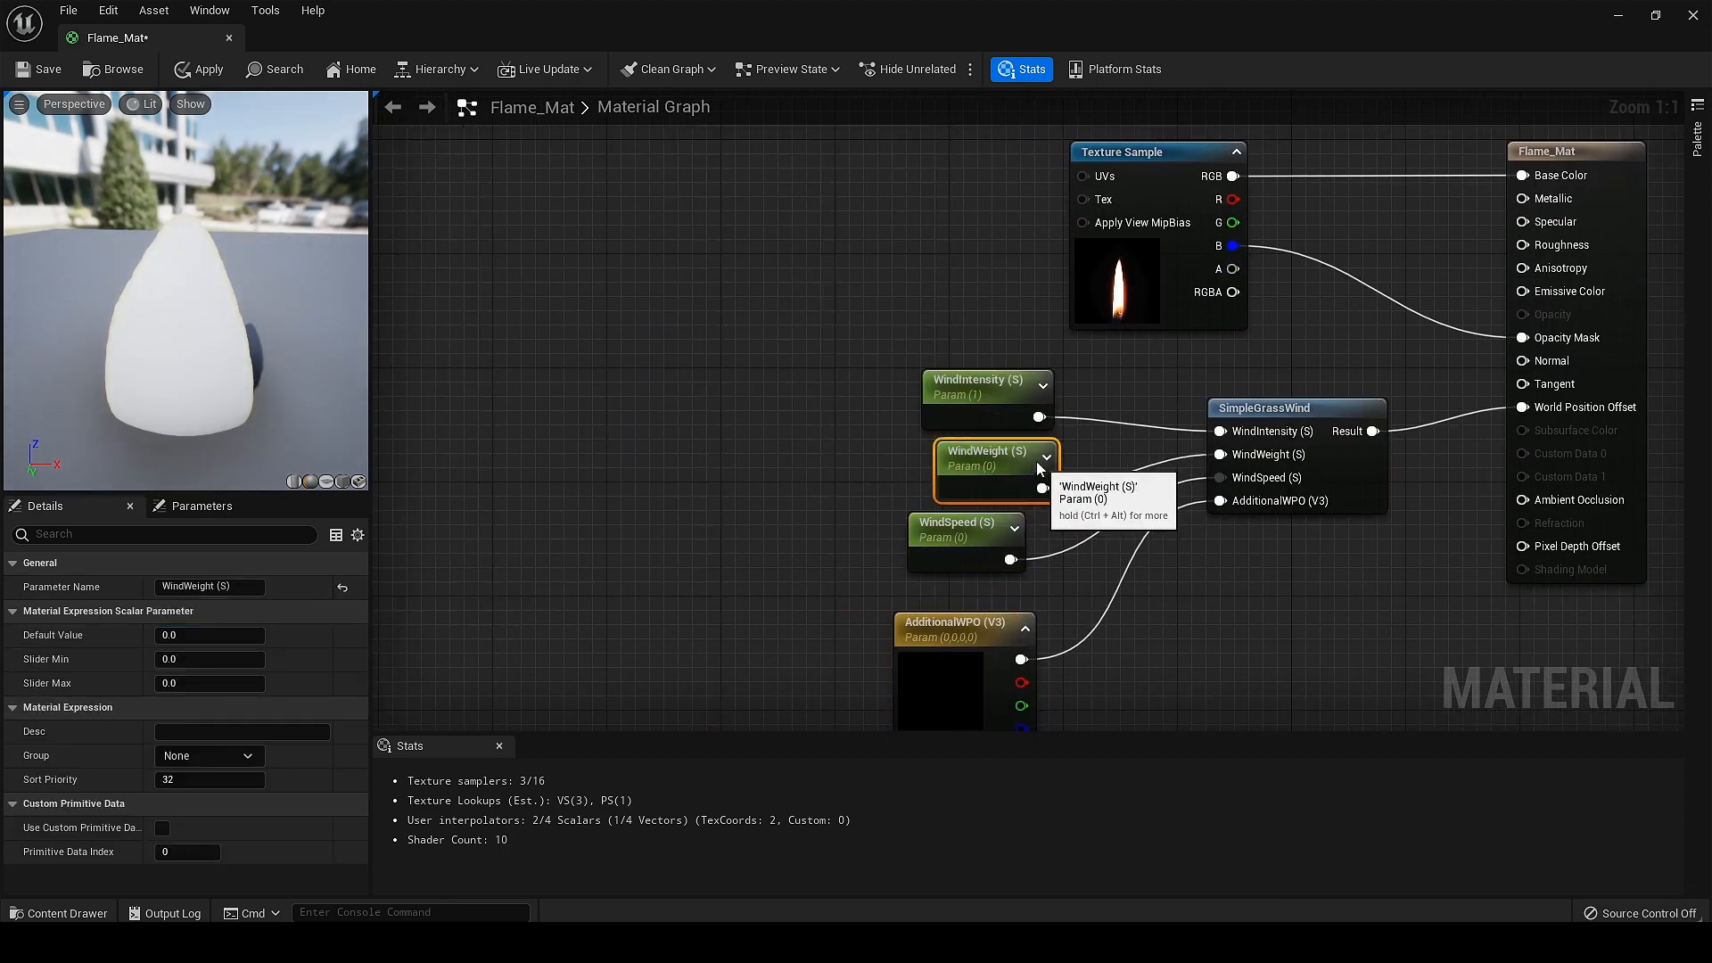
pyautogui.click(210, 635)
pyautogui.write('1')
pyautogui.click(922, 535)
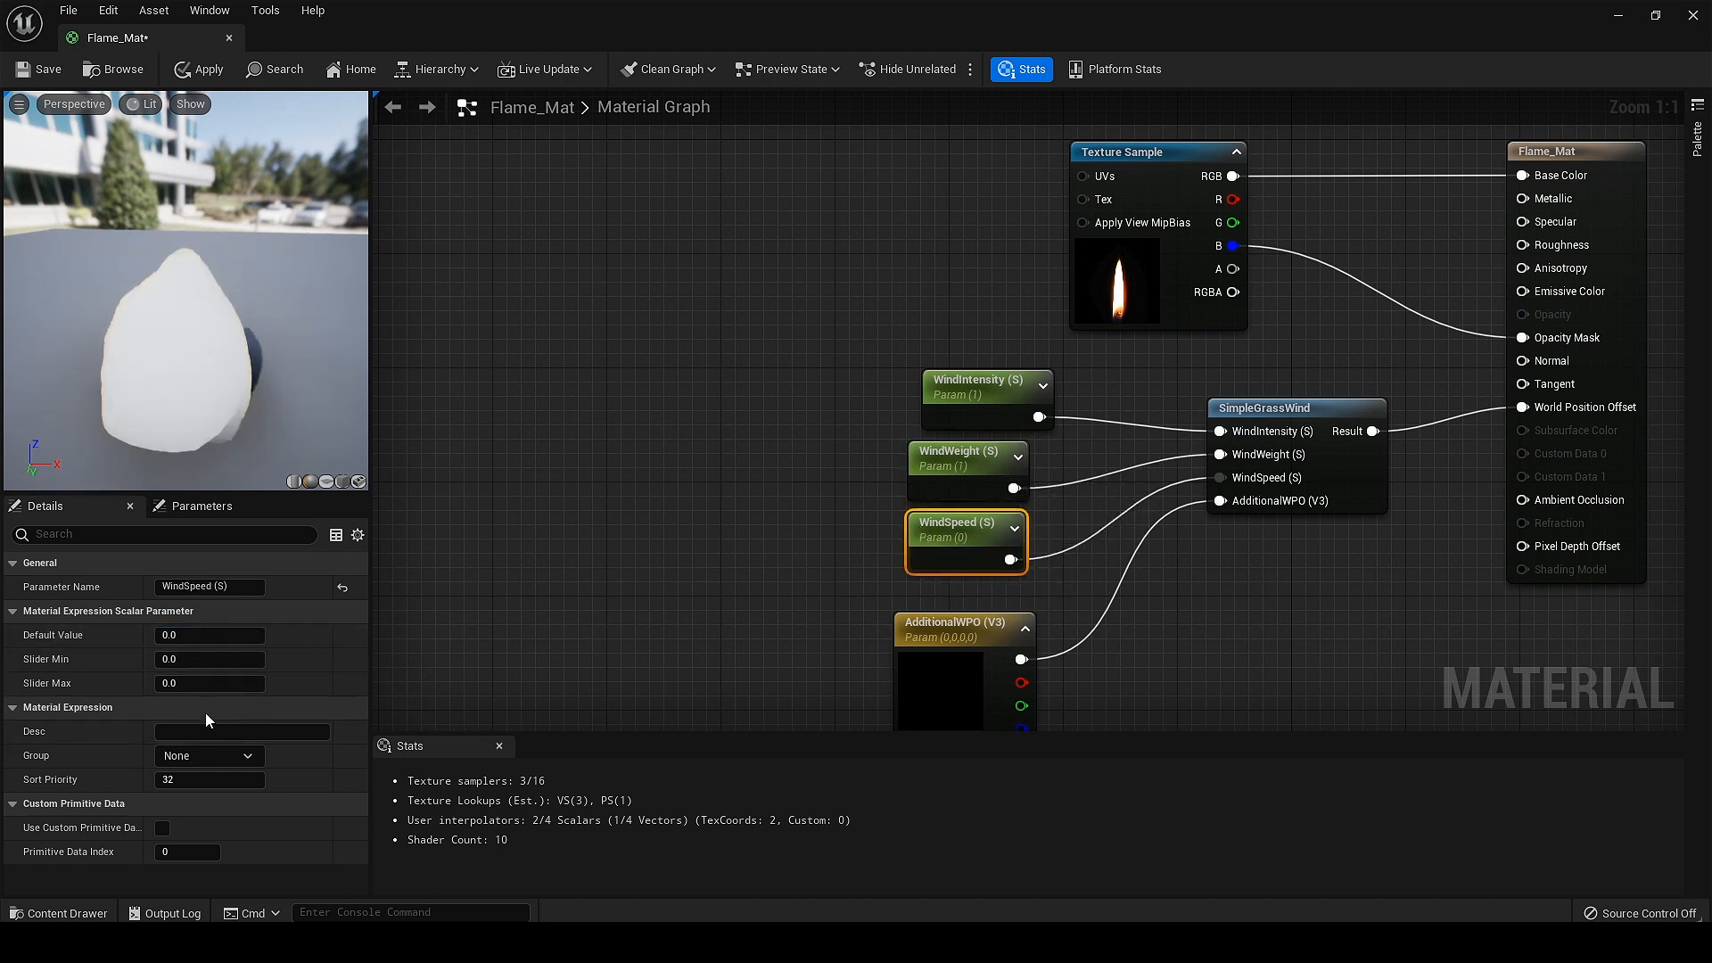
pyautogui.click(210, 635)
pyautogui.write('1')
pyautogui.press('Return')
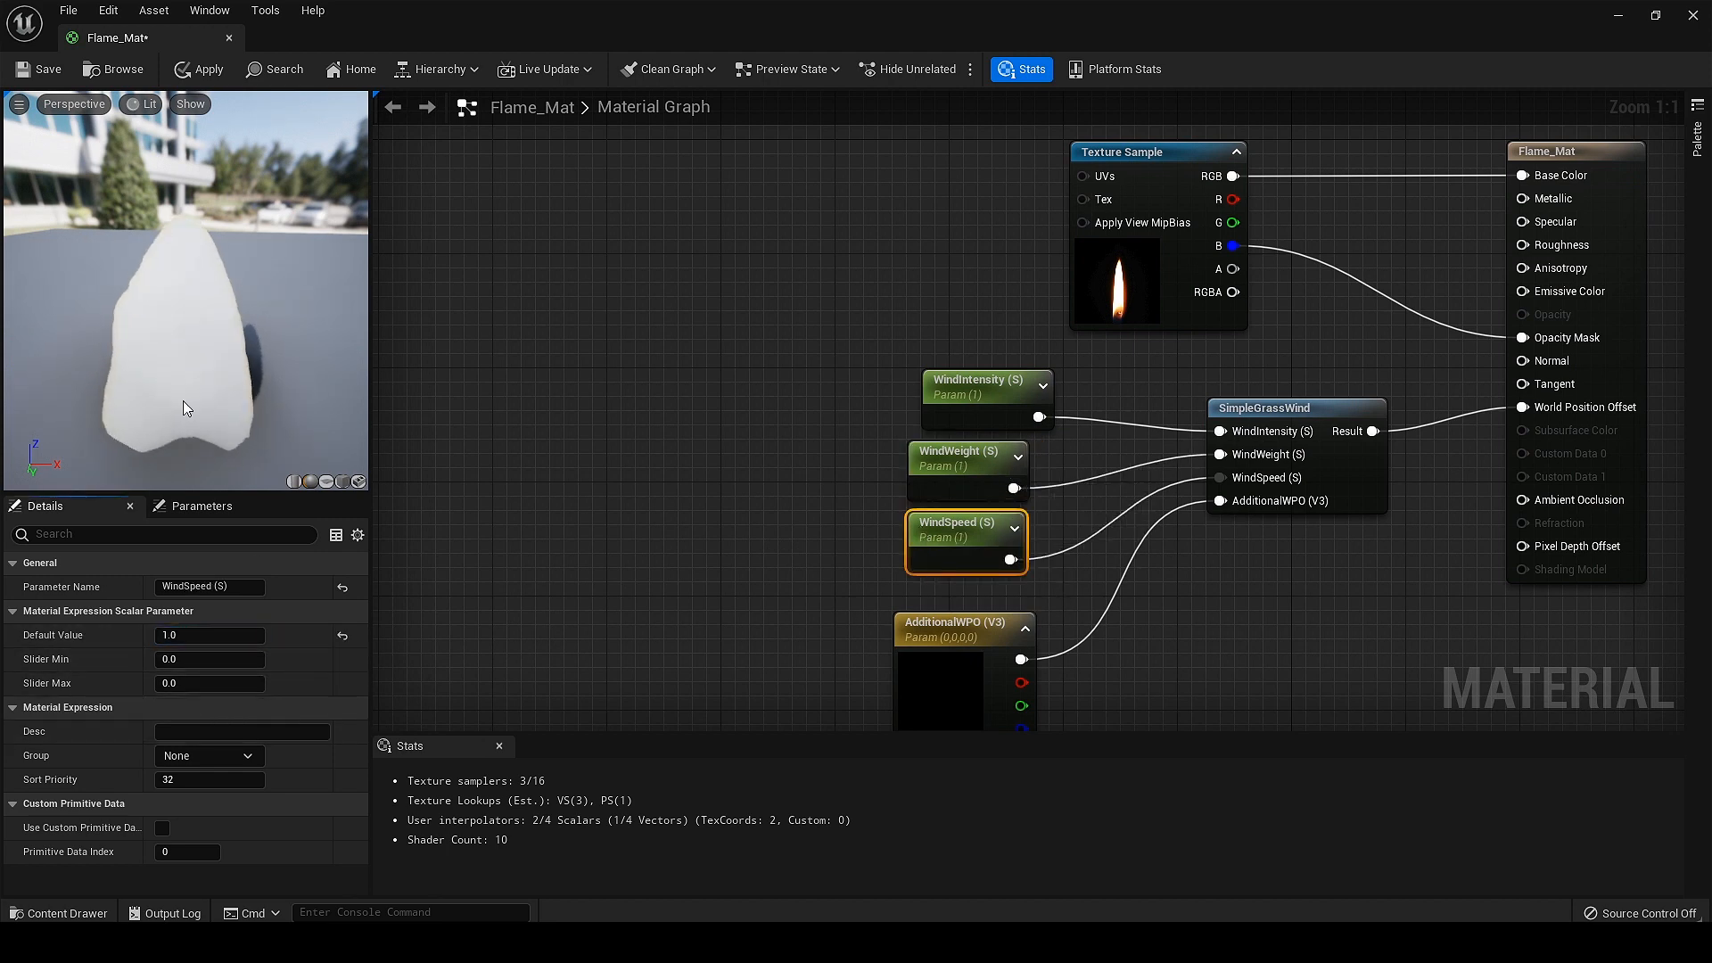
# Step: Set the WindWeight parameter's default value to 0.2 and inspect the flame material in the preview
pyautogui.moveTo(184, 410); pyautogui.dragTo(214, 388)
pyautogui.click(958, 451)
pyautogui.click(205, 635)
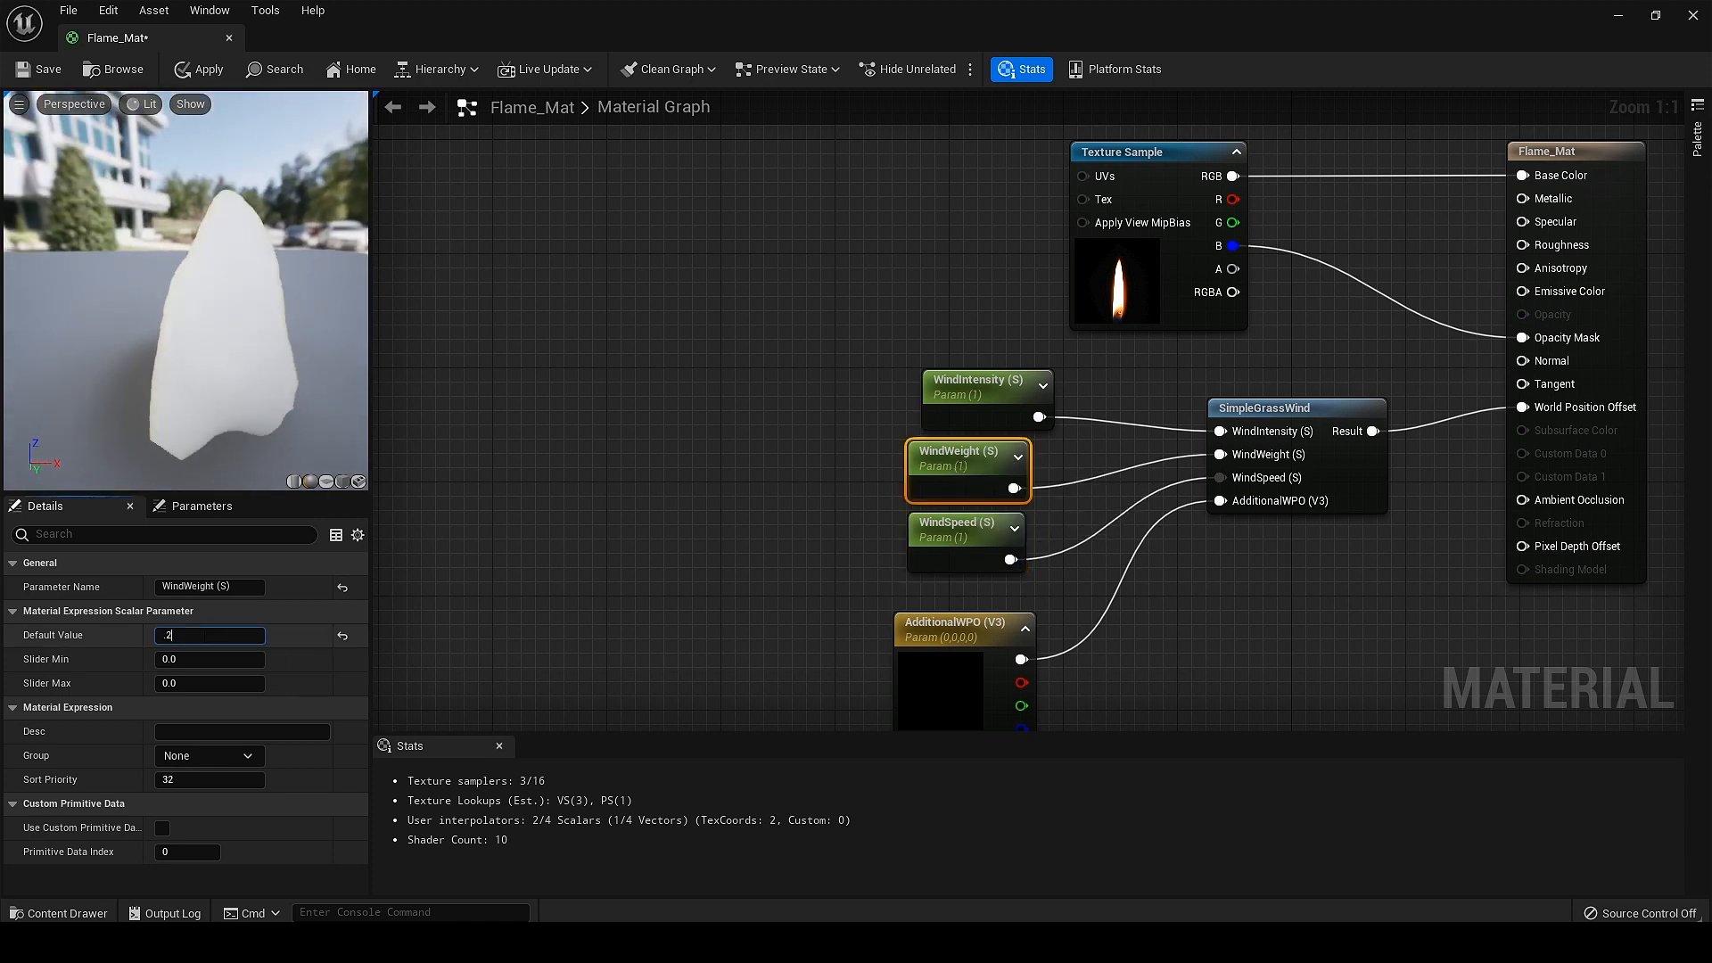
pyautogui.press('Return')
pyautogui.moveTo(323, 382); pyautogui.dragTo(312, 344)
# Step: Set the default values of WindIntensity to 0.3, WindWeight to 0.8 and WindSpeed to 0.8
pyautogui.click(973, 421)
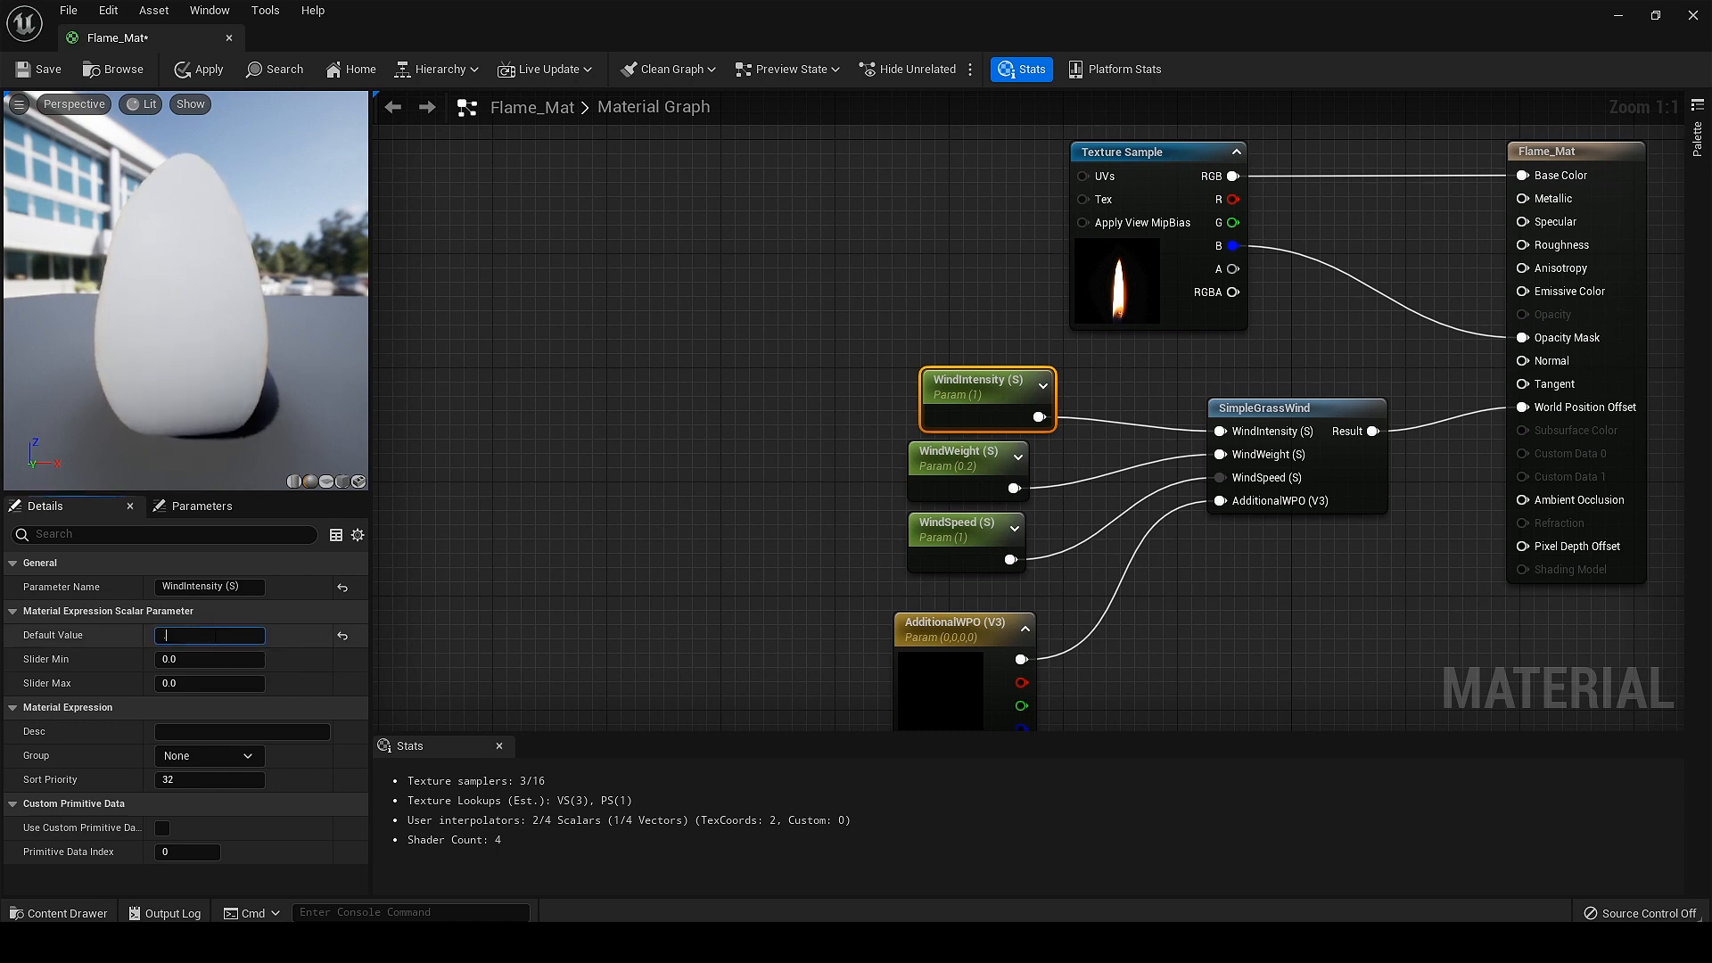
pyautogui.write('.3')
pyautogui.click(971, 471)
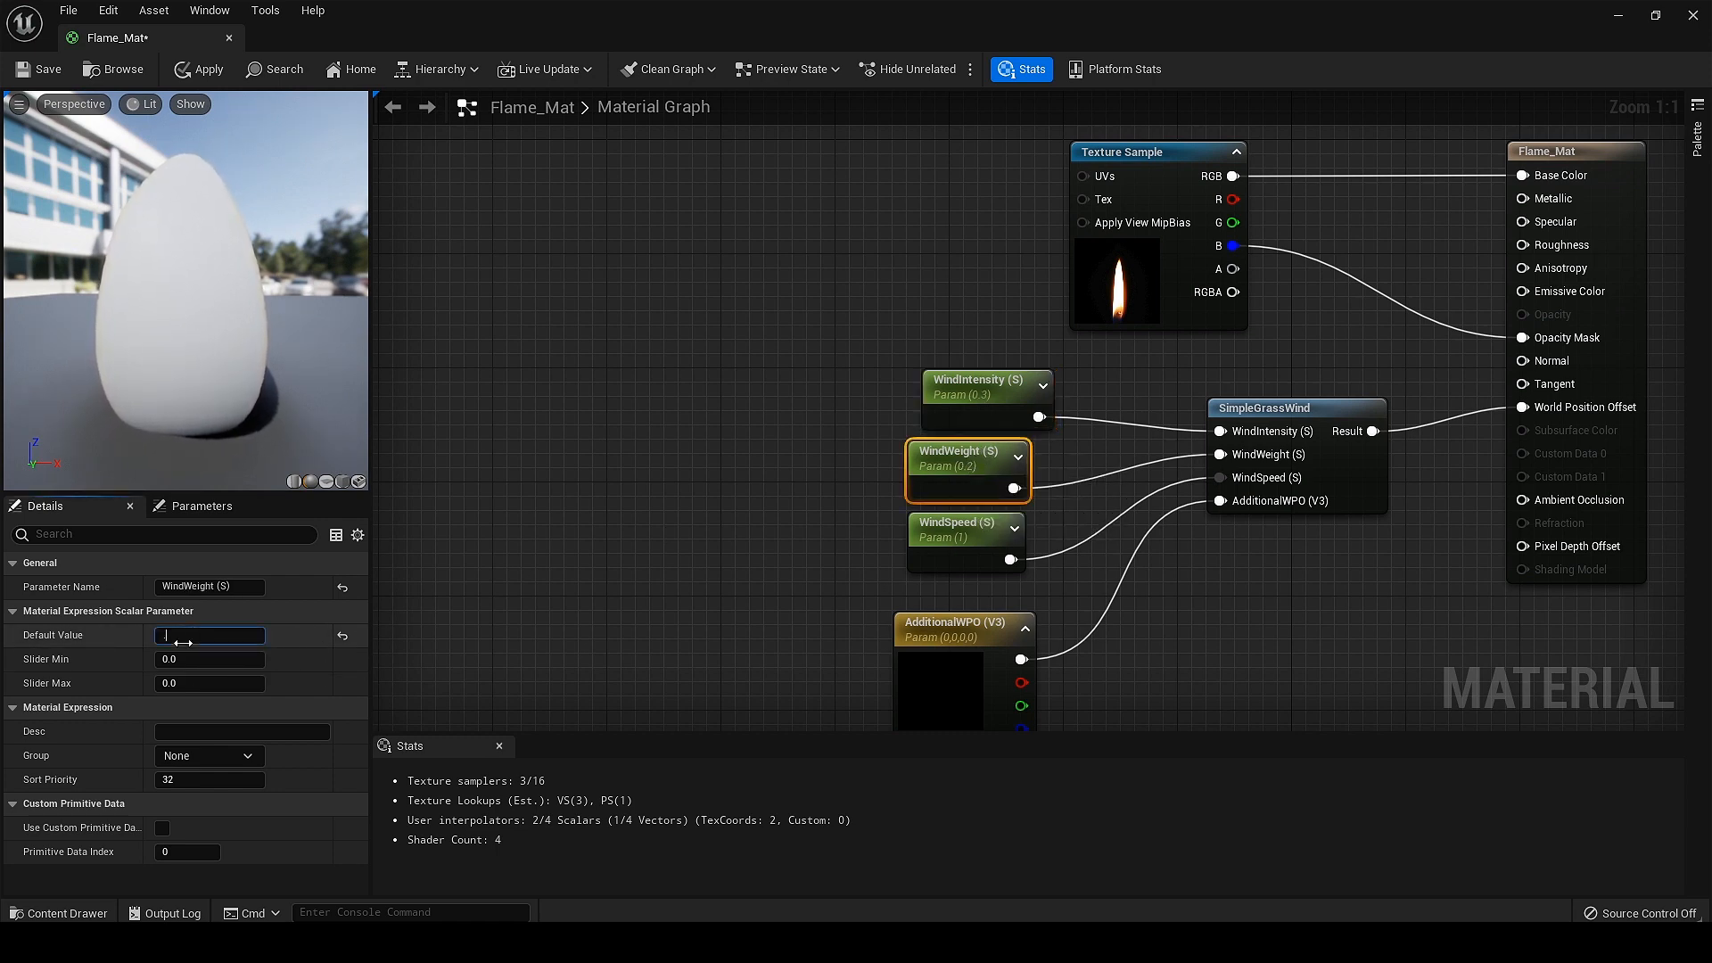
pyautogui.write('0.8')
pyautogui.press('Return')
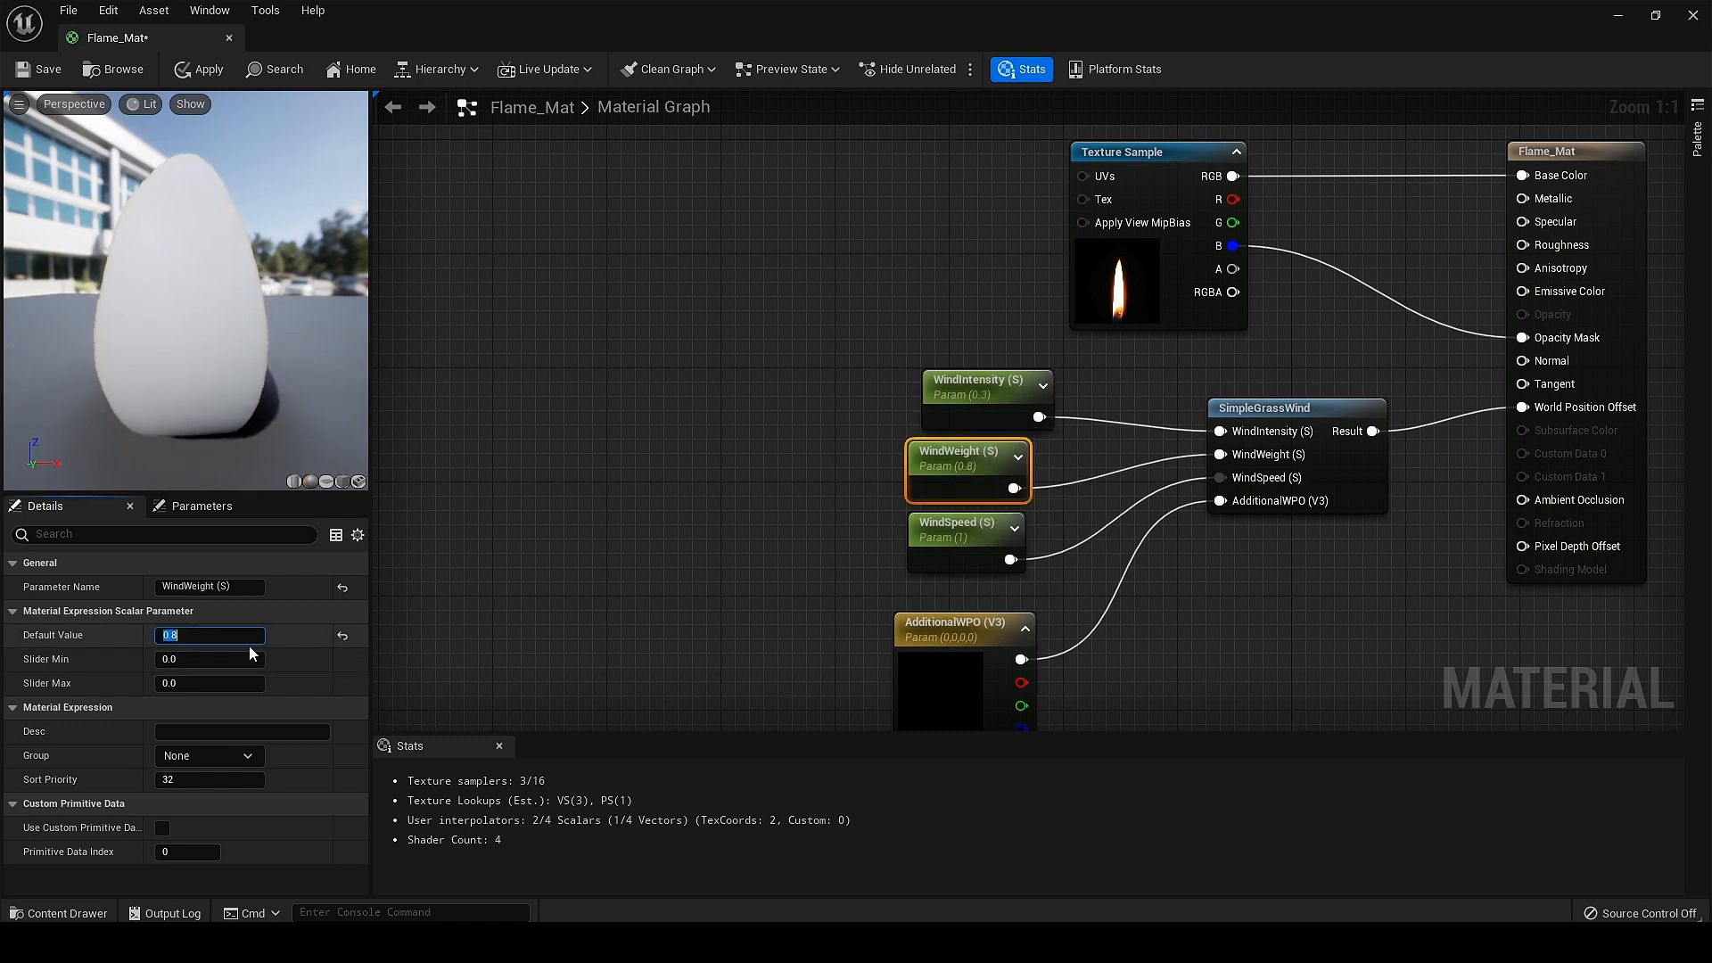
pyautogui.click(956, 534)
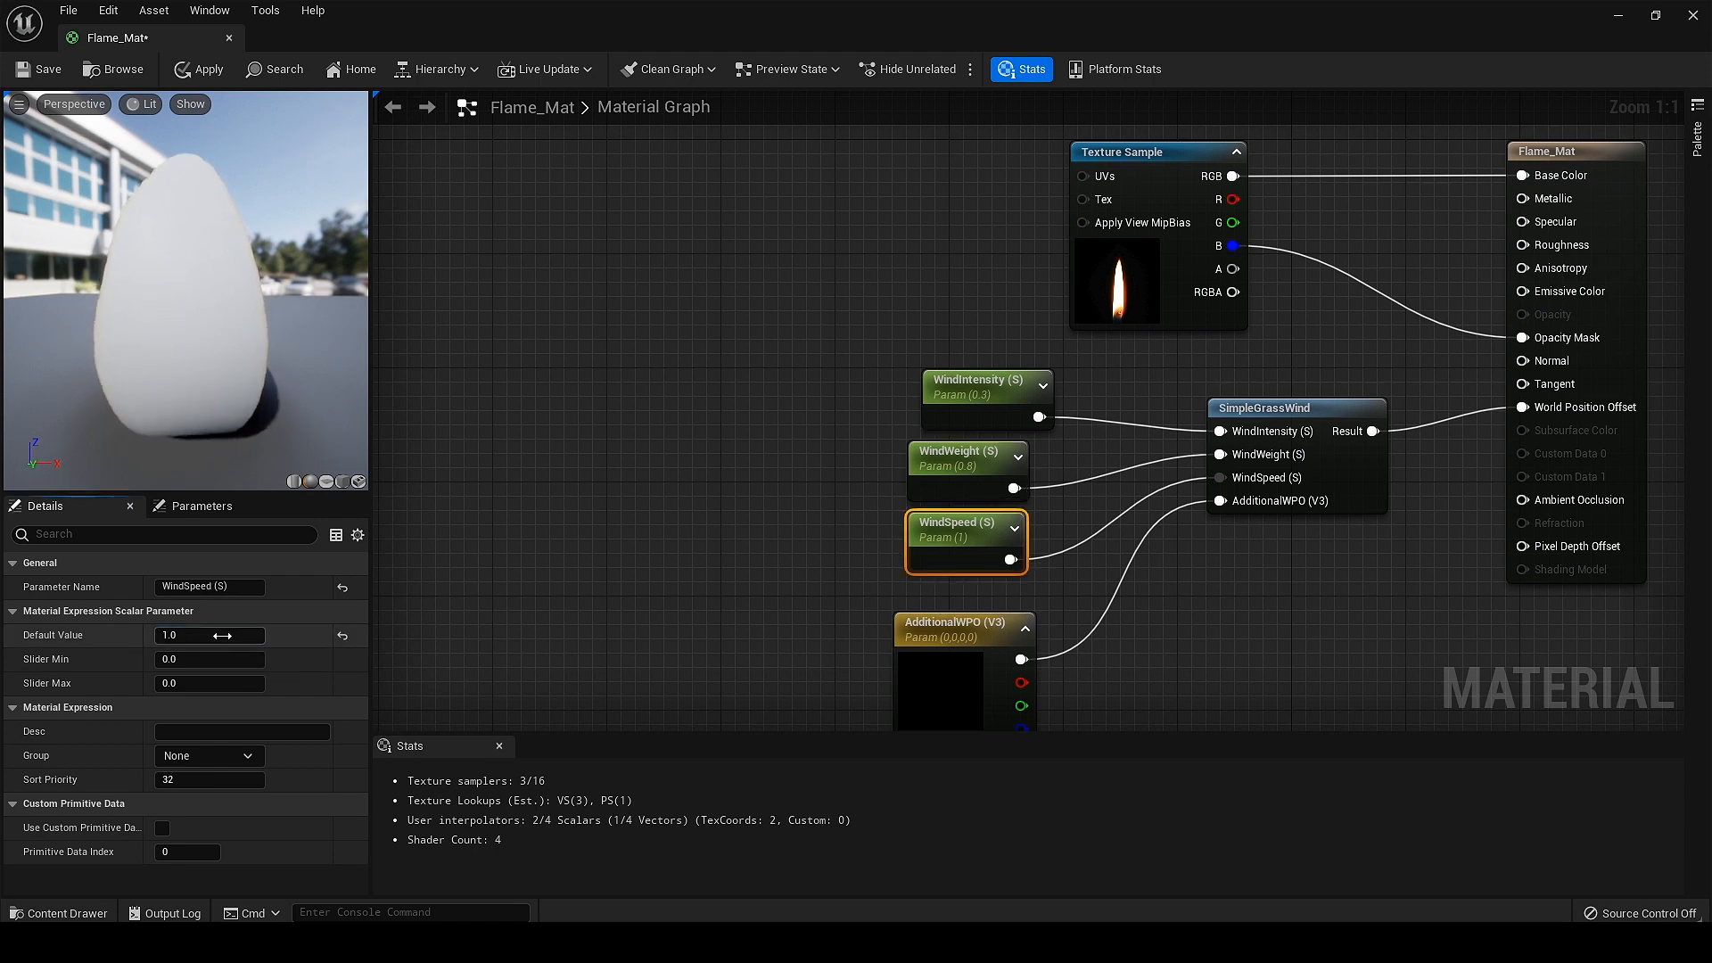
pyautogui.press('Return')
# Step: Multiply the flame texture's RGB output by 5 with a Multiply node and feed the result into Emissive Color
pyautogui.moveTo(1257, 210); pyautogui.dragTo(887, 340, button='right')
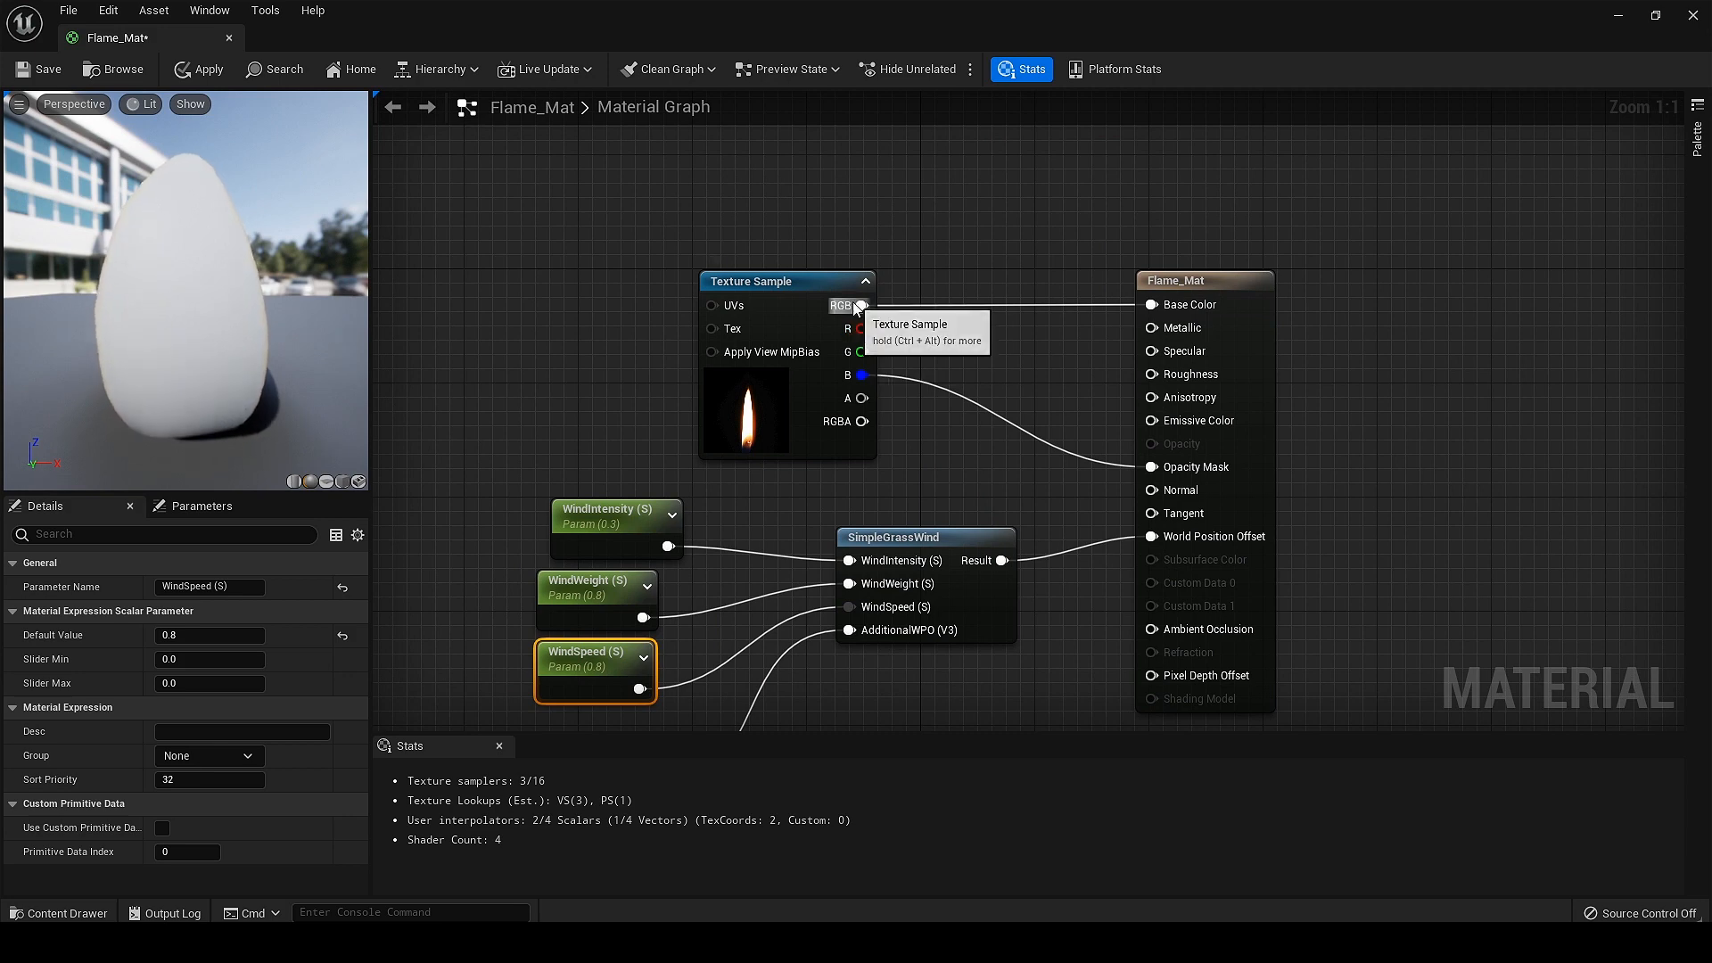
pyautogui.press('m')
pyautogui.click(1002, 363)
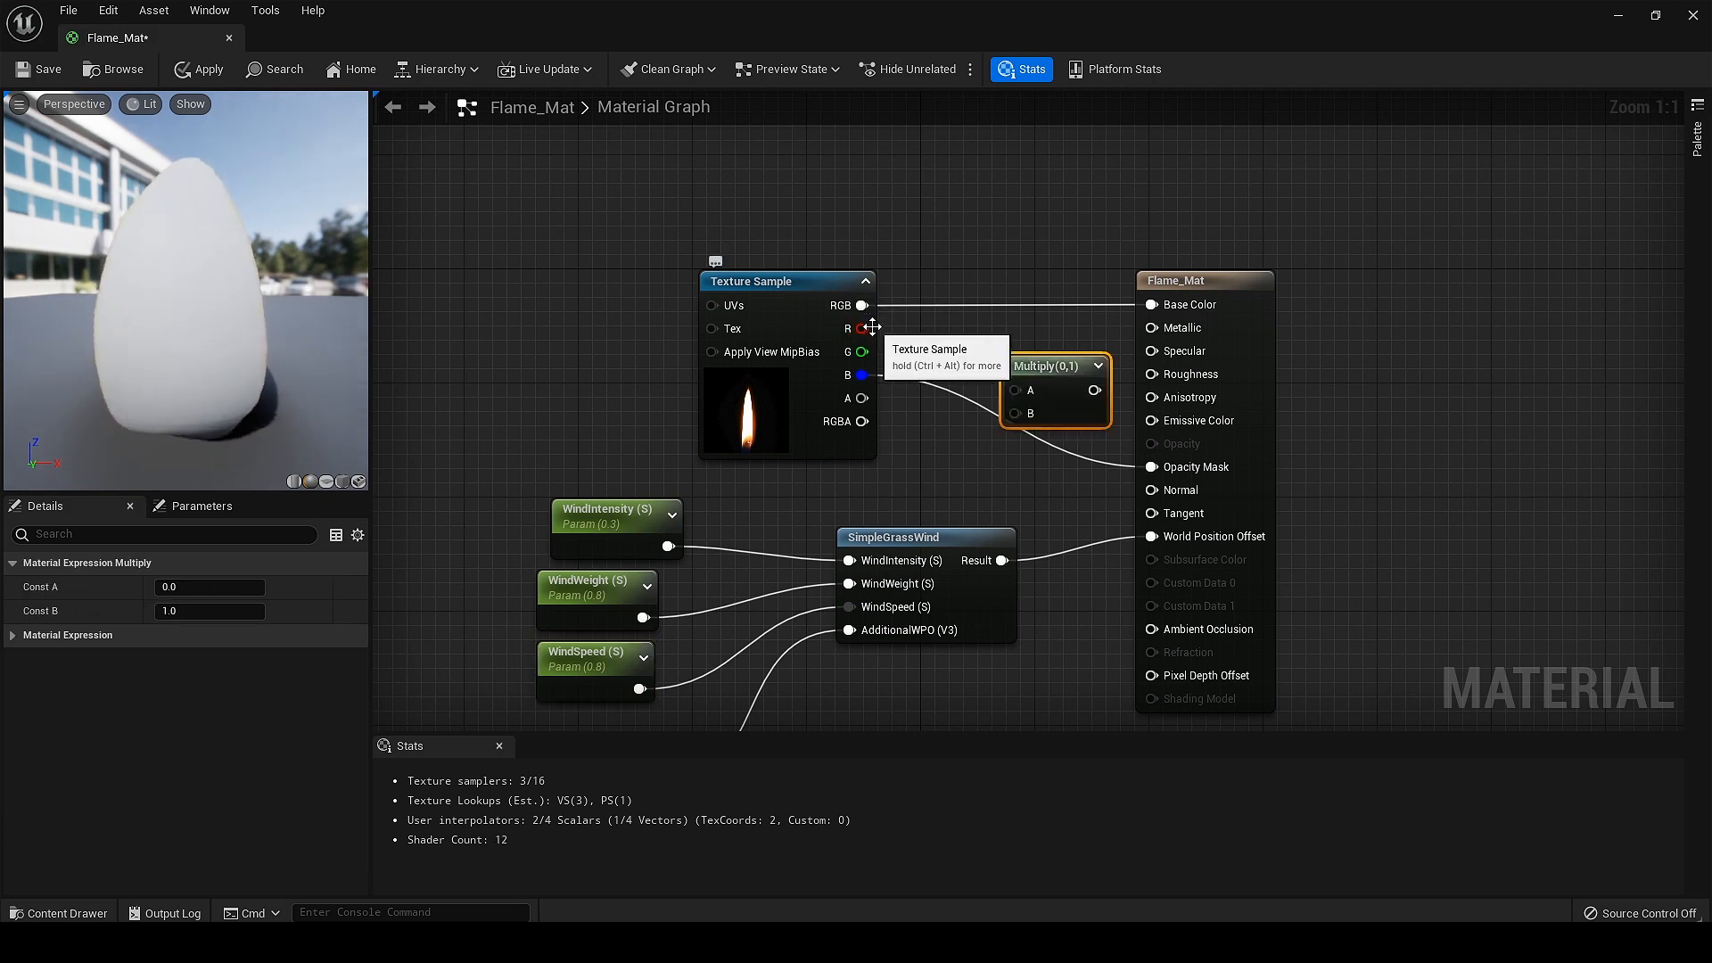
pyautogui.moveTo(863, 305); pyautogui.dragTo(1151, 420)
pyautogui.click(210, 611)
pyautogui.write('5')
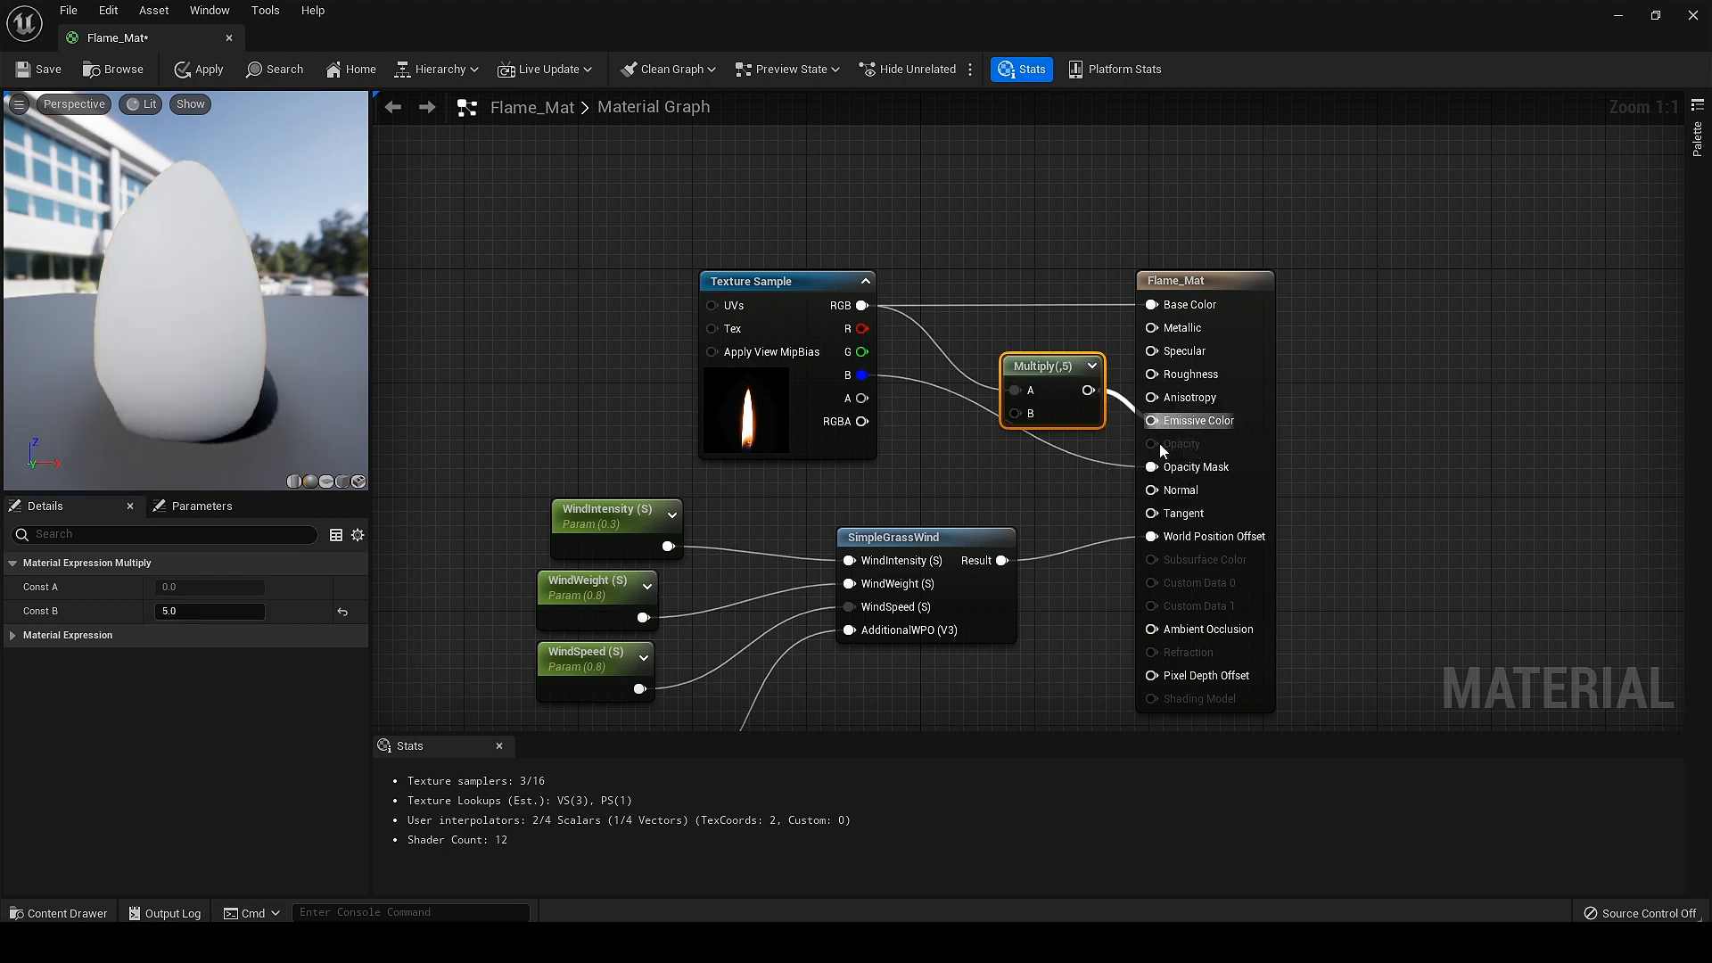
# Step: Create an Actor Blueprint Class named Candle in the Wax_Candle_tkekcg0hw folder
pyautogui.rightClick(1051, 321)
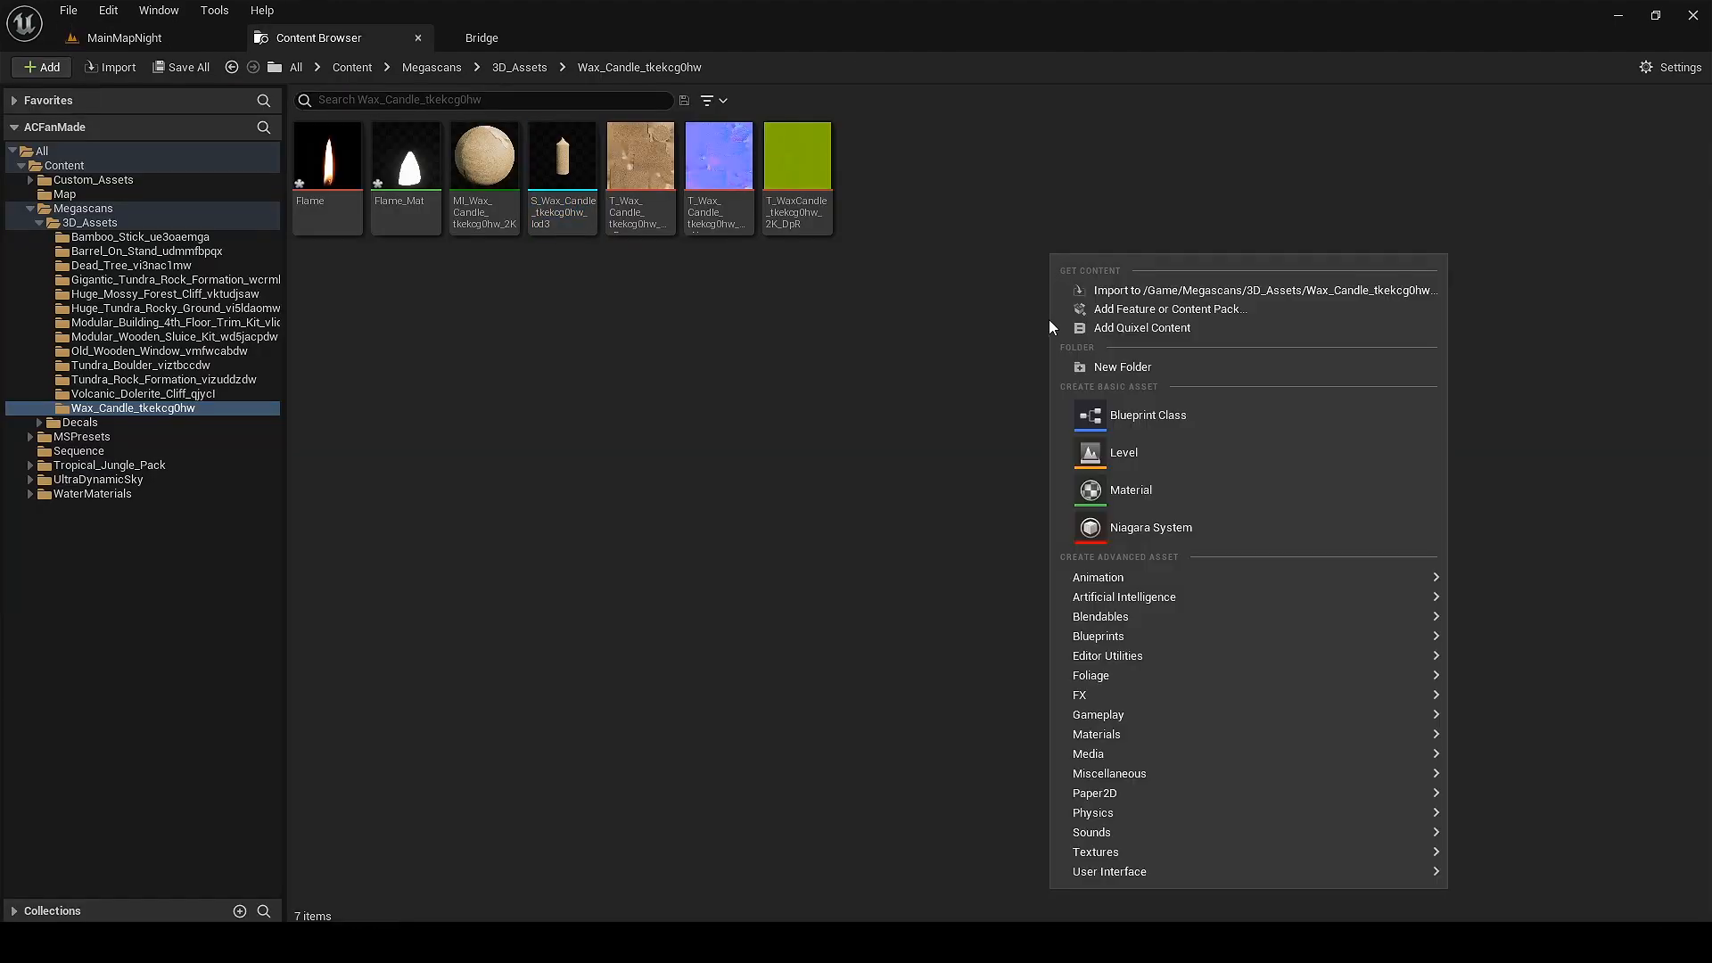
pyautogui.click(1115, 413)
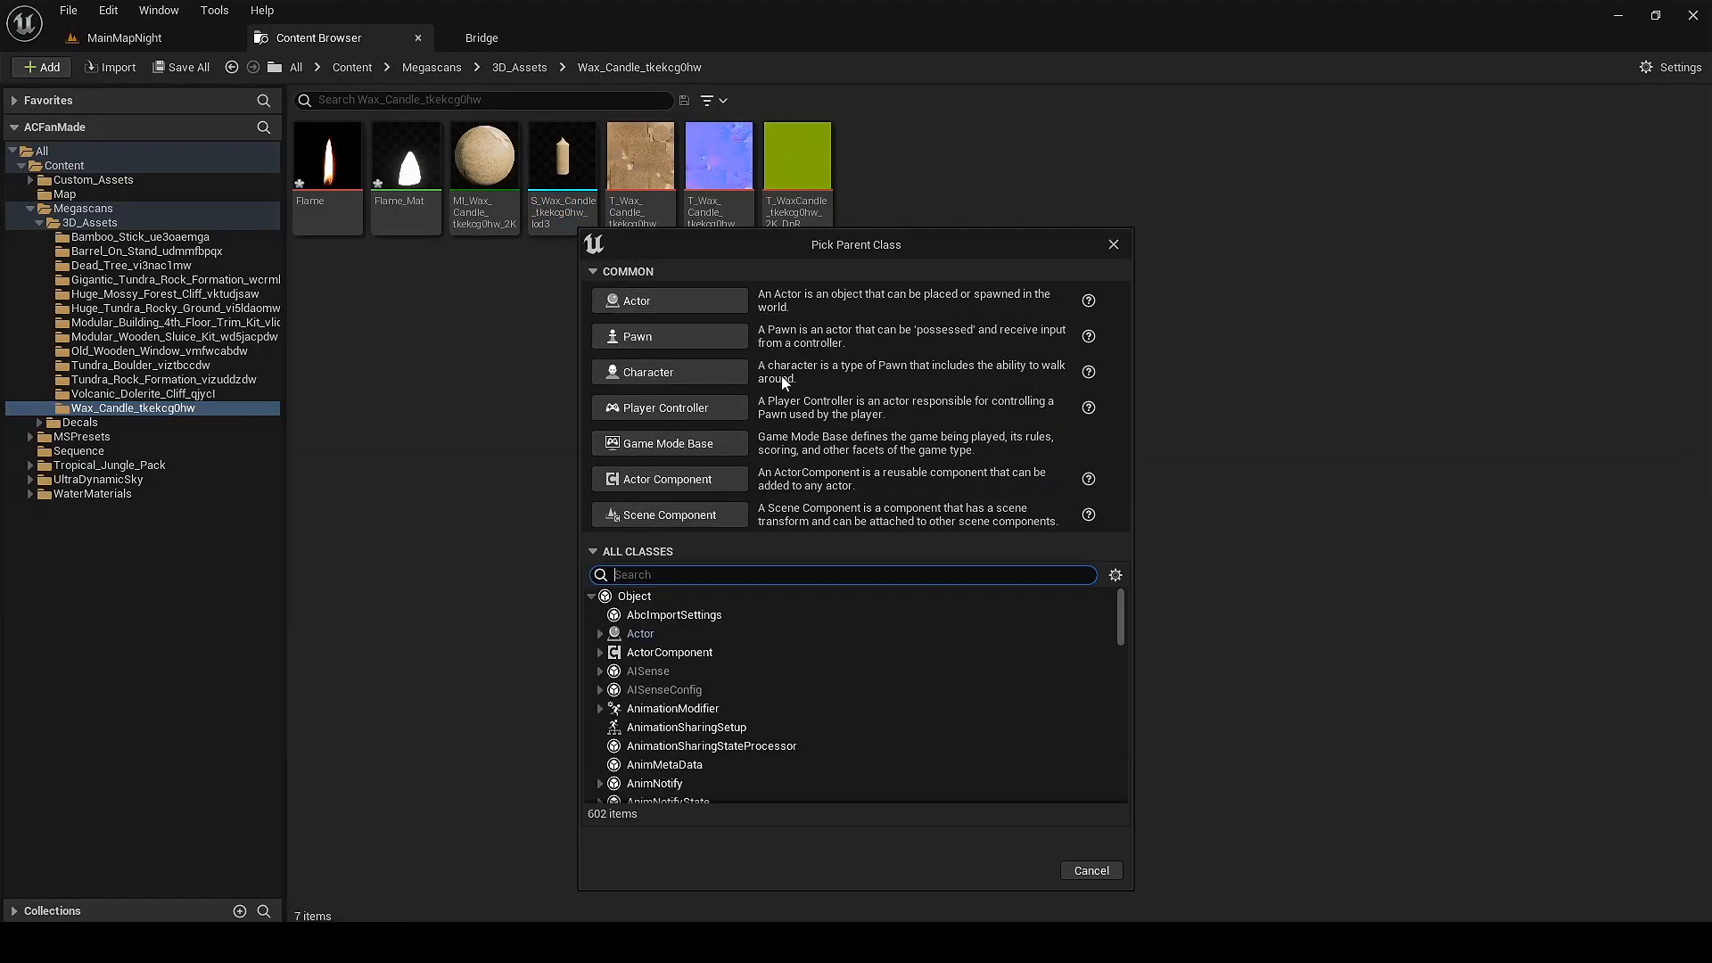
pyautogui.click(634, 302)
pyautogui.write('Candl')
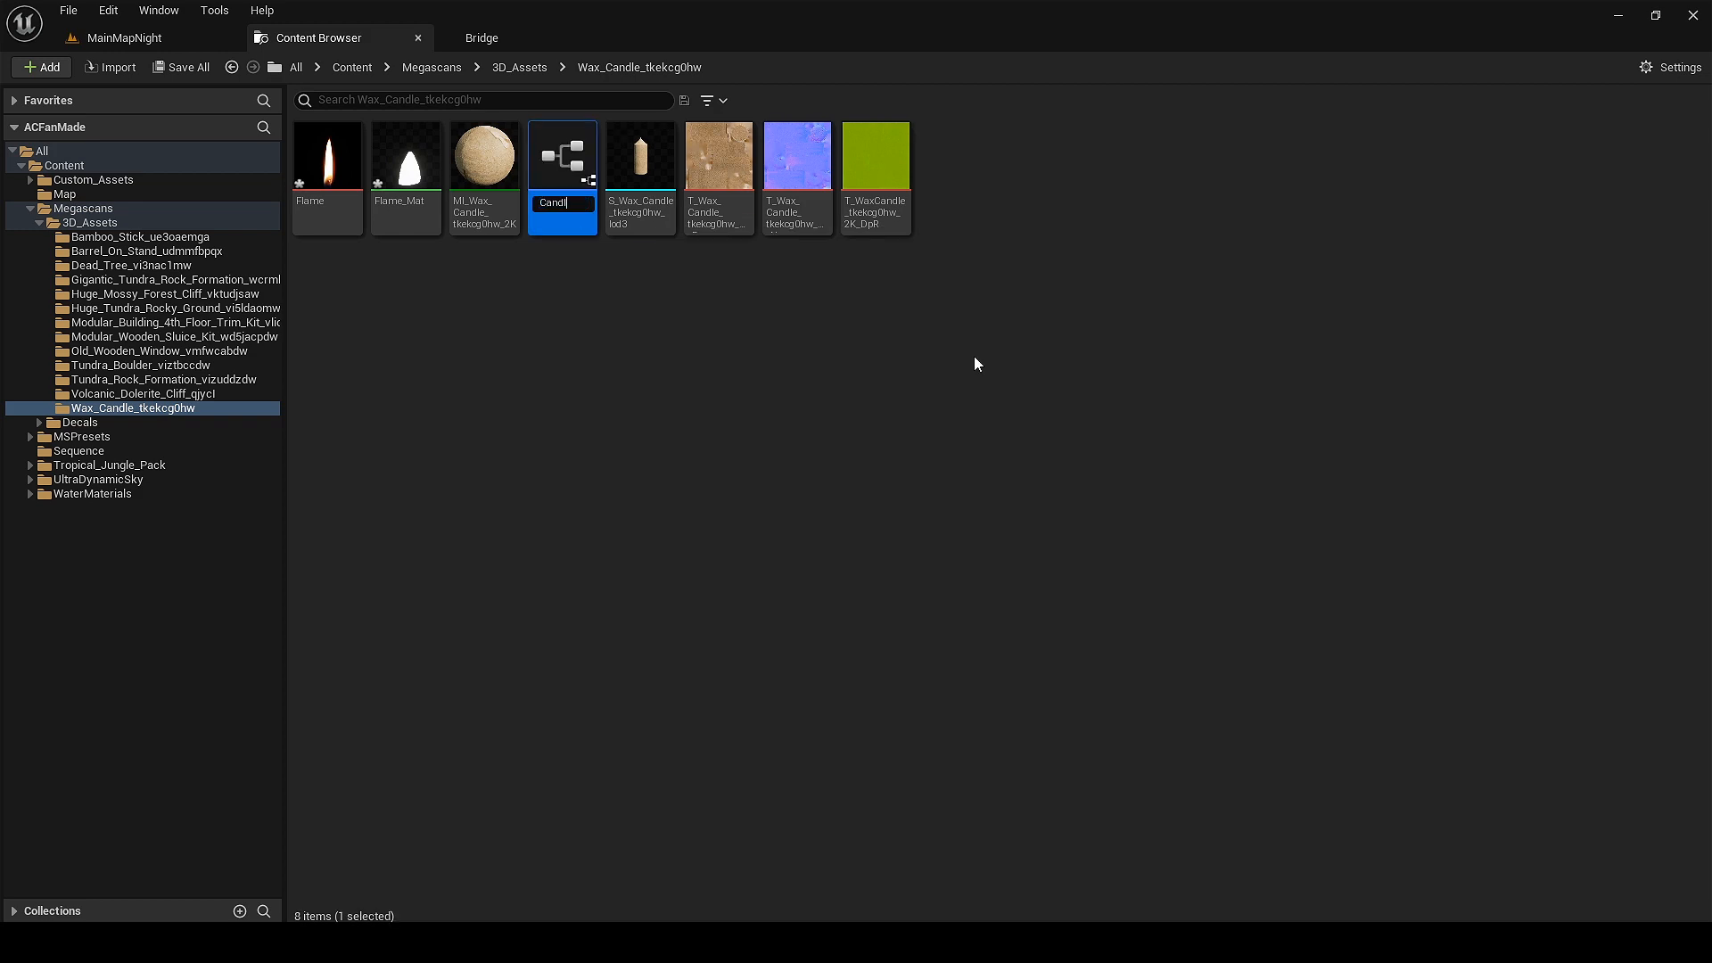
pyautogui.write('e')
pyautogui.press('Return')
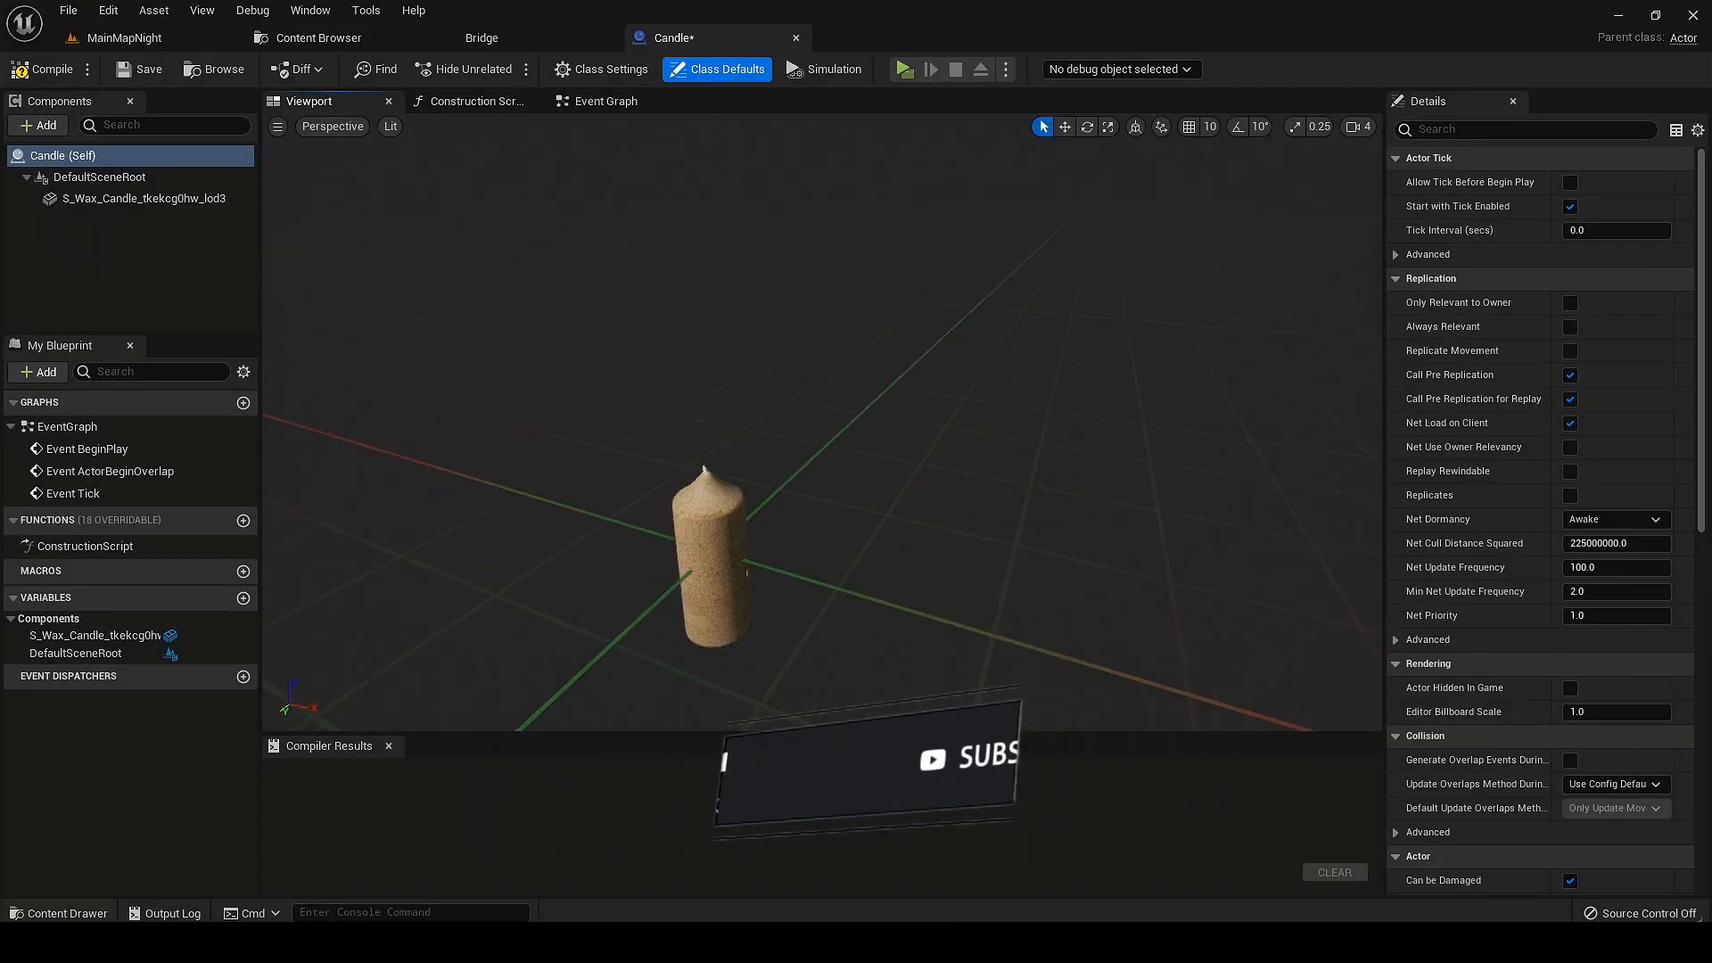
# Step: Add a Plane component to the Candle blueprint as a child of the wax candle mesh
pyautogui.click(44, 125)
pyautogui.write('plane')
pyautogui.click(105, 179)
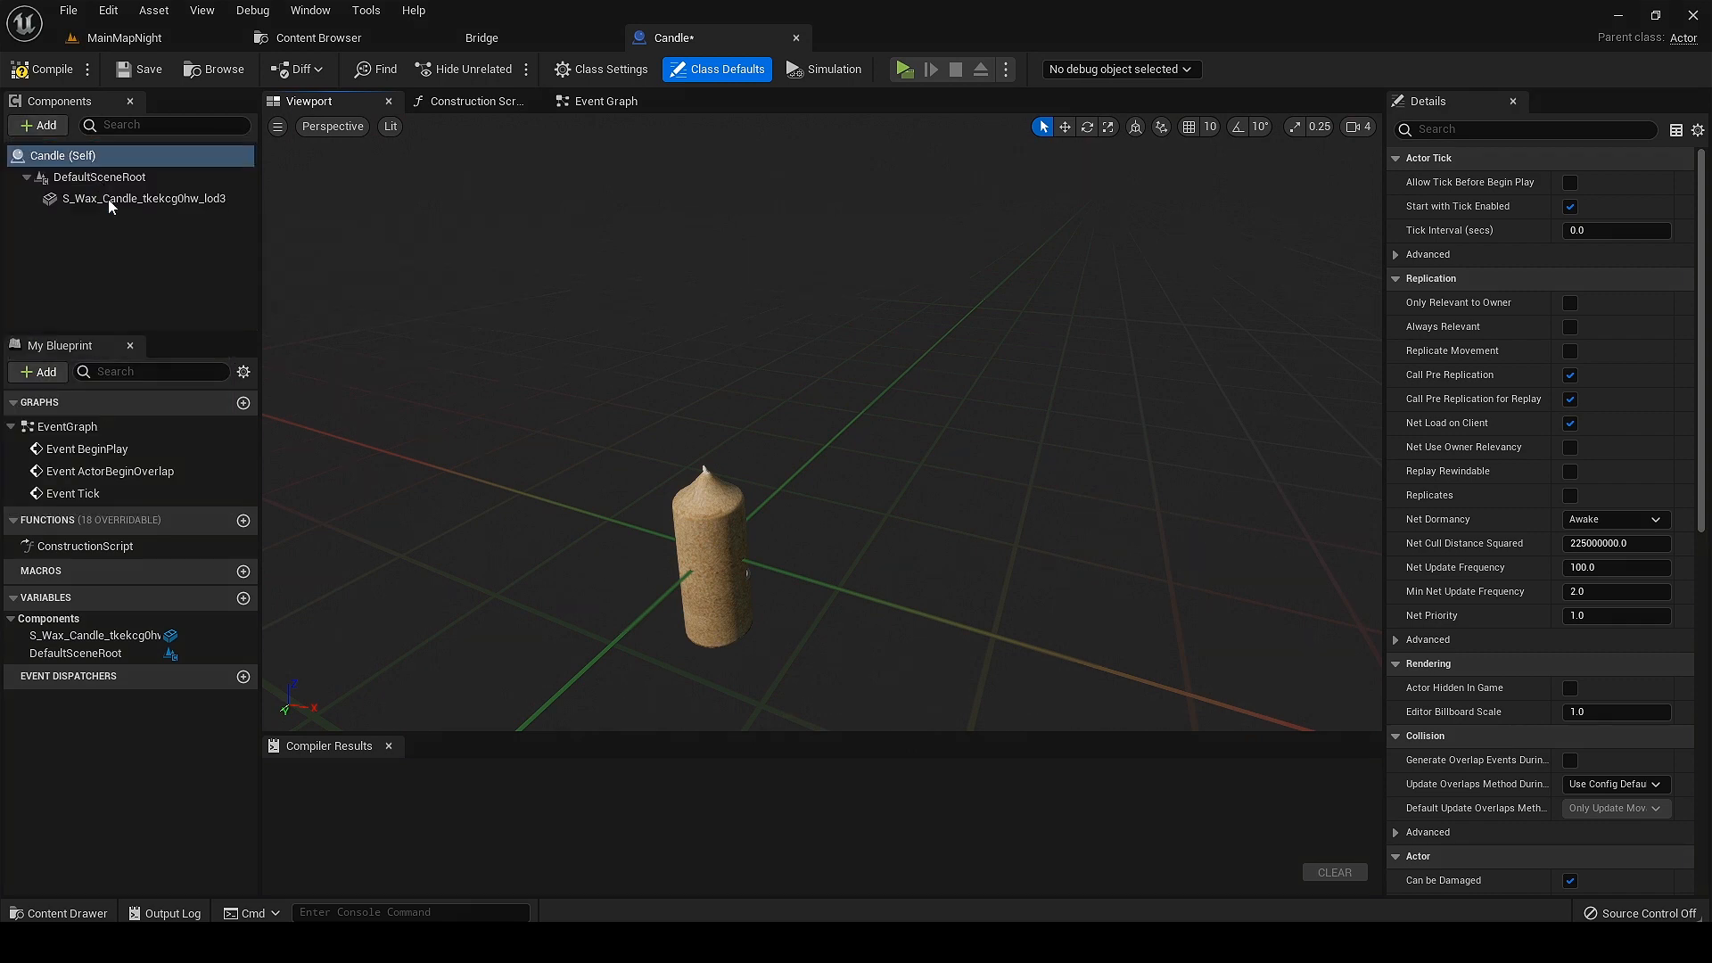
pyautogui.moveTo(109, 200)
pyautogui.mouseDown()
pyautogui.moveTo(103, 244)
pyautogui.moveTo(94, 219)
pyautogui.mouseUp()
pyautogui.scroll(2, 871, 478)
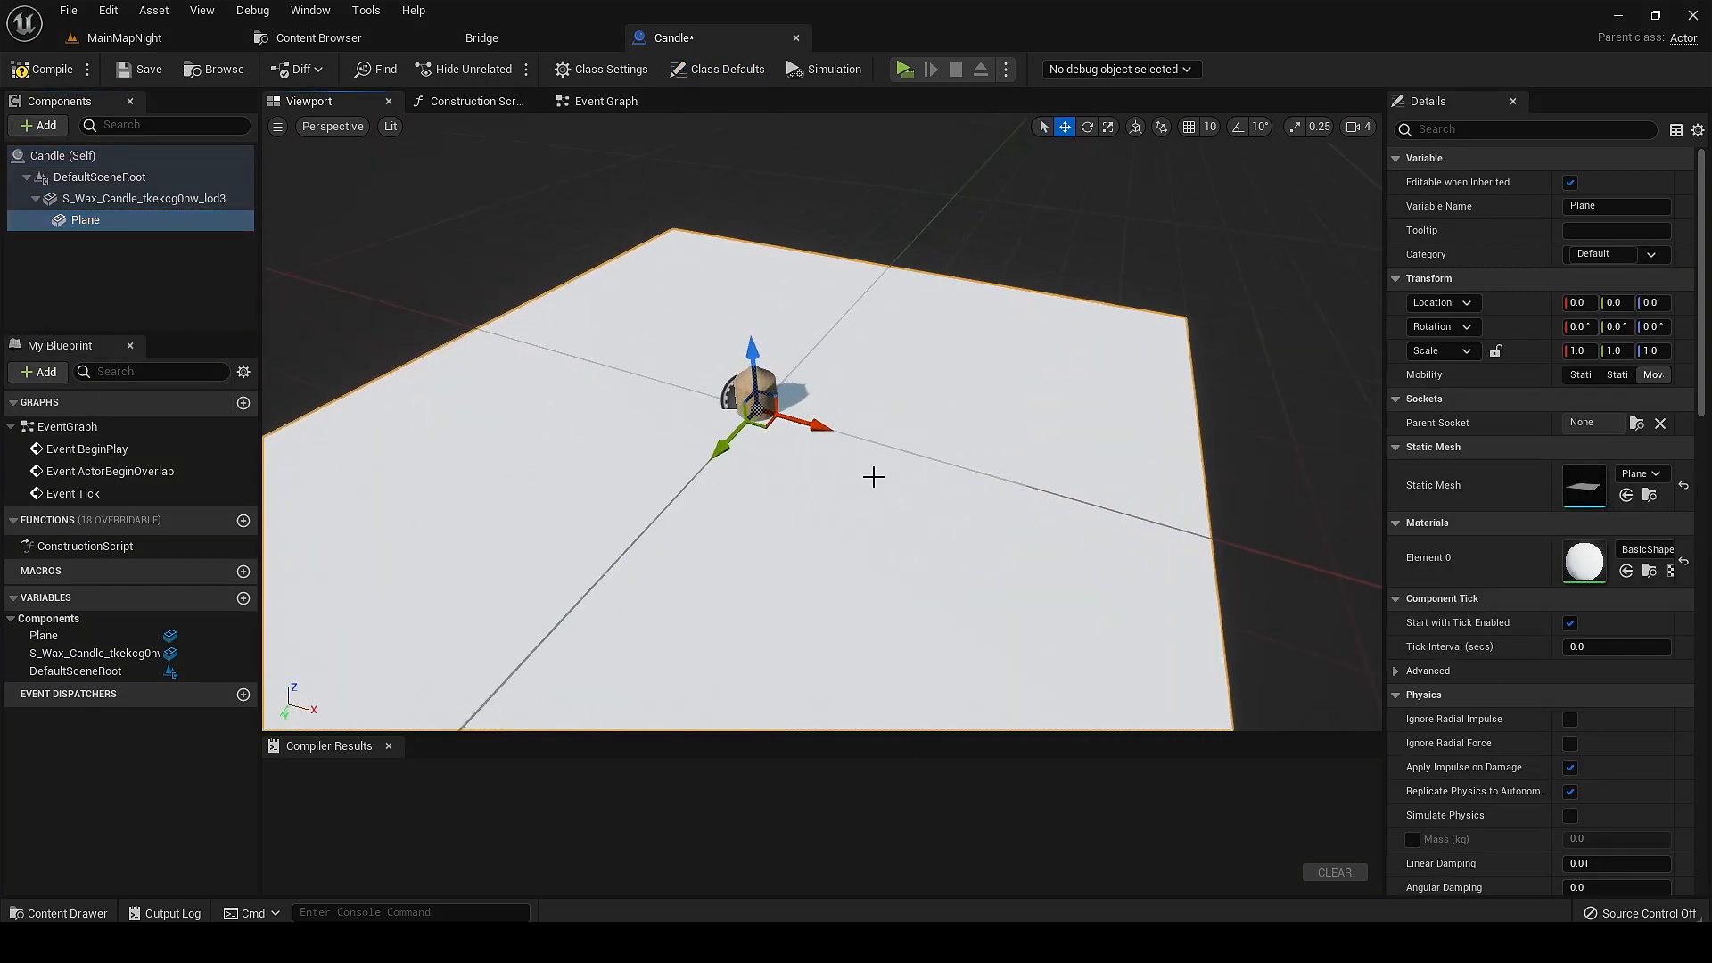
# Step: Enable 10° rotation snapping and roll the plane about 80° so it stands nearly upright
pyautogui.press('e')
pyautogui.moveTo(716, 364); pyautogui.dragTo(677, 501)
pyautogui.hotkey('ctrl', 'z')
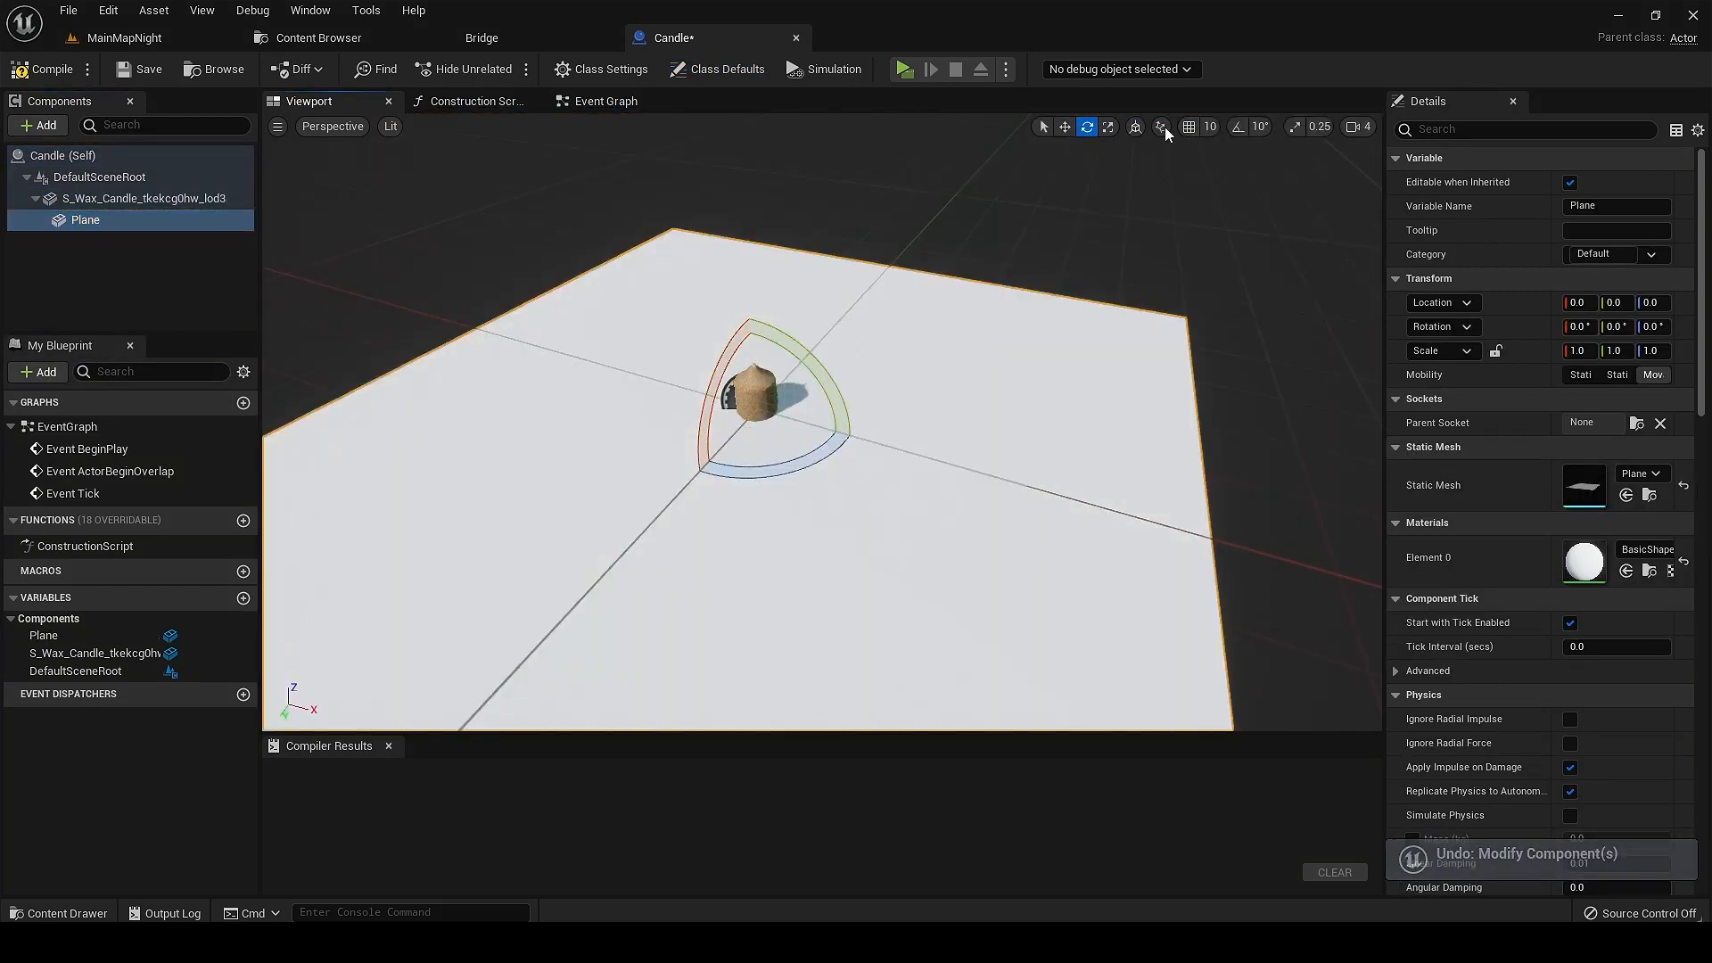
pyautogui.click(1166, 129)
pyautogui.click(1166, 130)
pyautogui.click(1234, 130)
pyautogui.moveTo(727, 370); pyautogui.dragTo(687, 473)
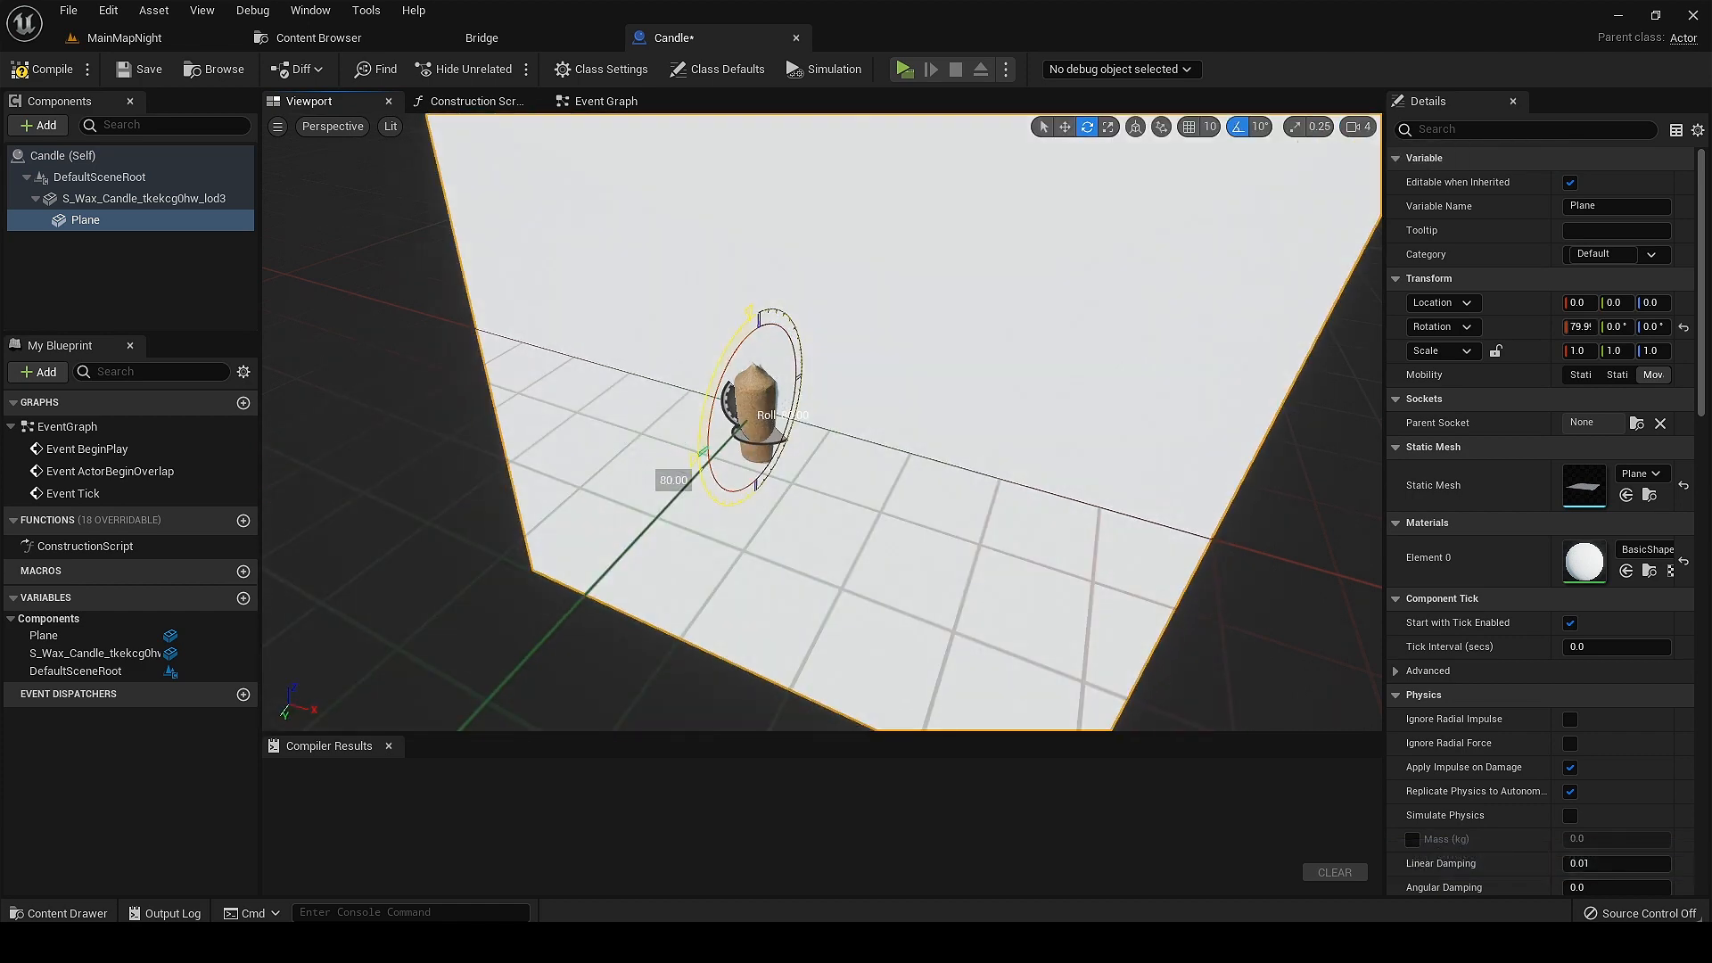
# Step: Shrink the plane to a scale of about 0.08 and raise it above the candle's wick
pyautogui.moveTo(778, 413); pyautogui.dragTo(758, 437)
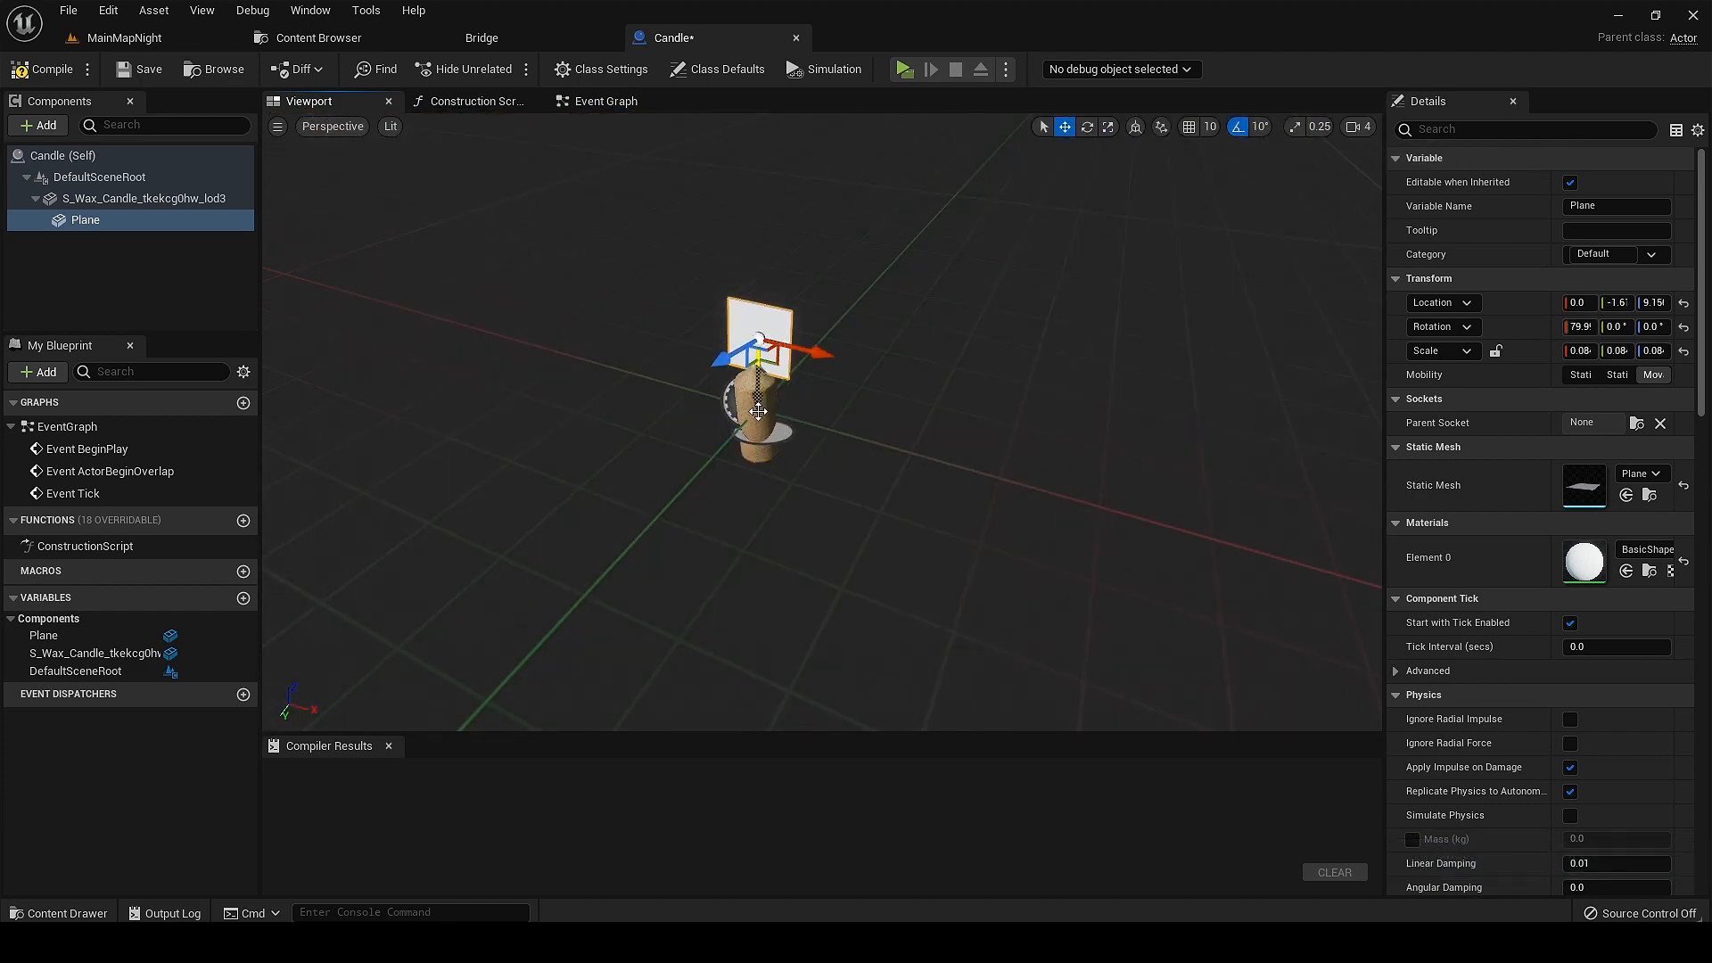
pyautogui.press('f')
pyautogui.keyDown('alt'); pyautogui.moveTo(902, 509); pyautogui.dragTo(968, 481); pyautogui.keyUp('alt')
# Step: Create a material instance of Flame_Mat from the Wax_Candle_tkekcg0hw folder and assign it to the plane
pyautogui.hotkey('ctrl', 'space')
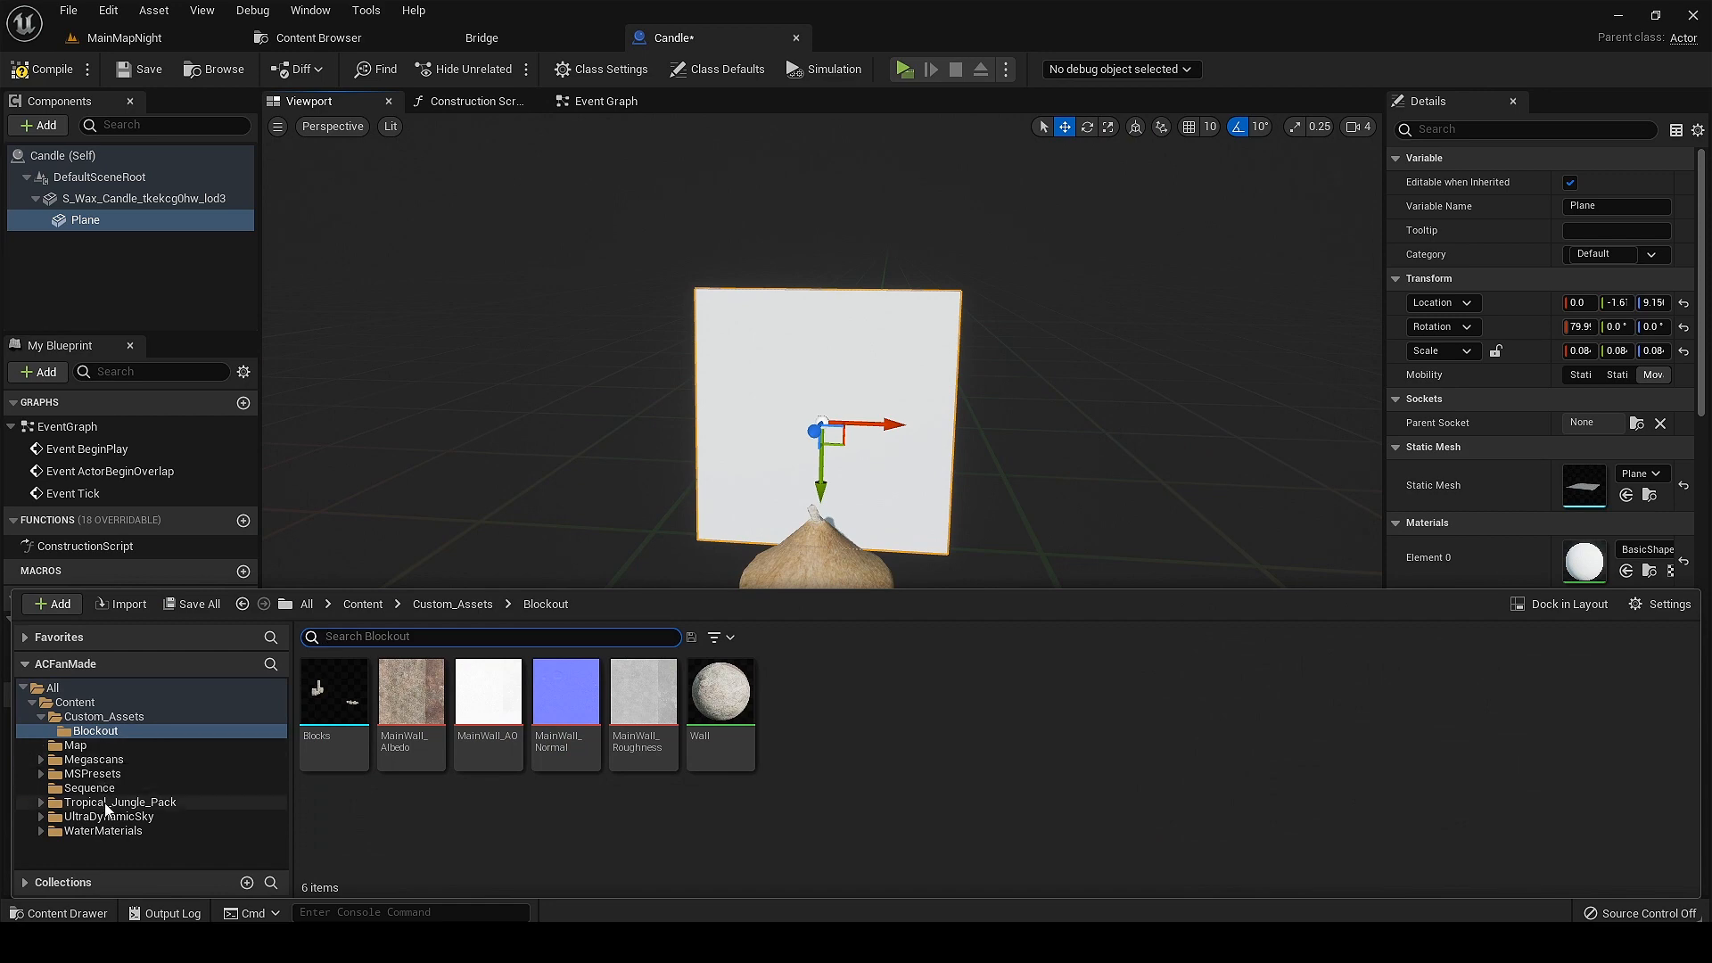
pyautogui.click(93, 758)
pyautogui.doubleClick(336, 691)
pyautogui.doubleClick(1267, 691)
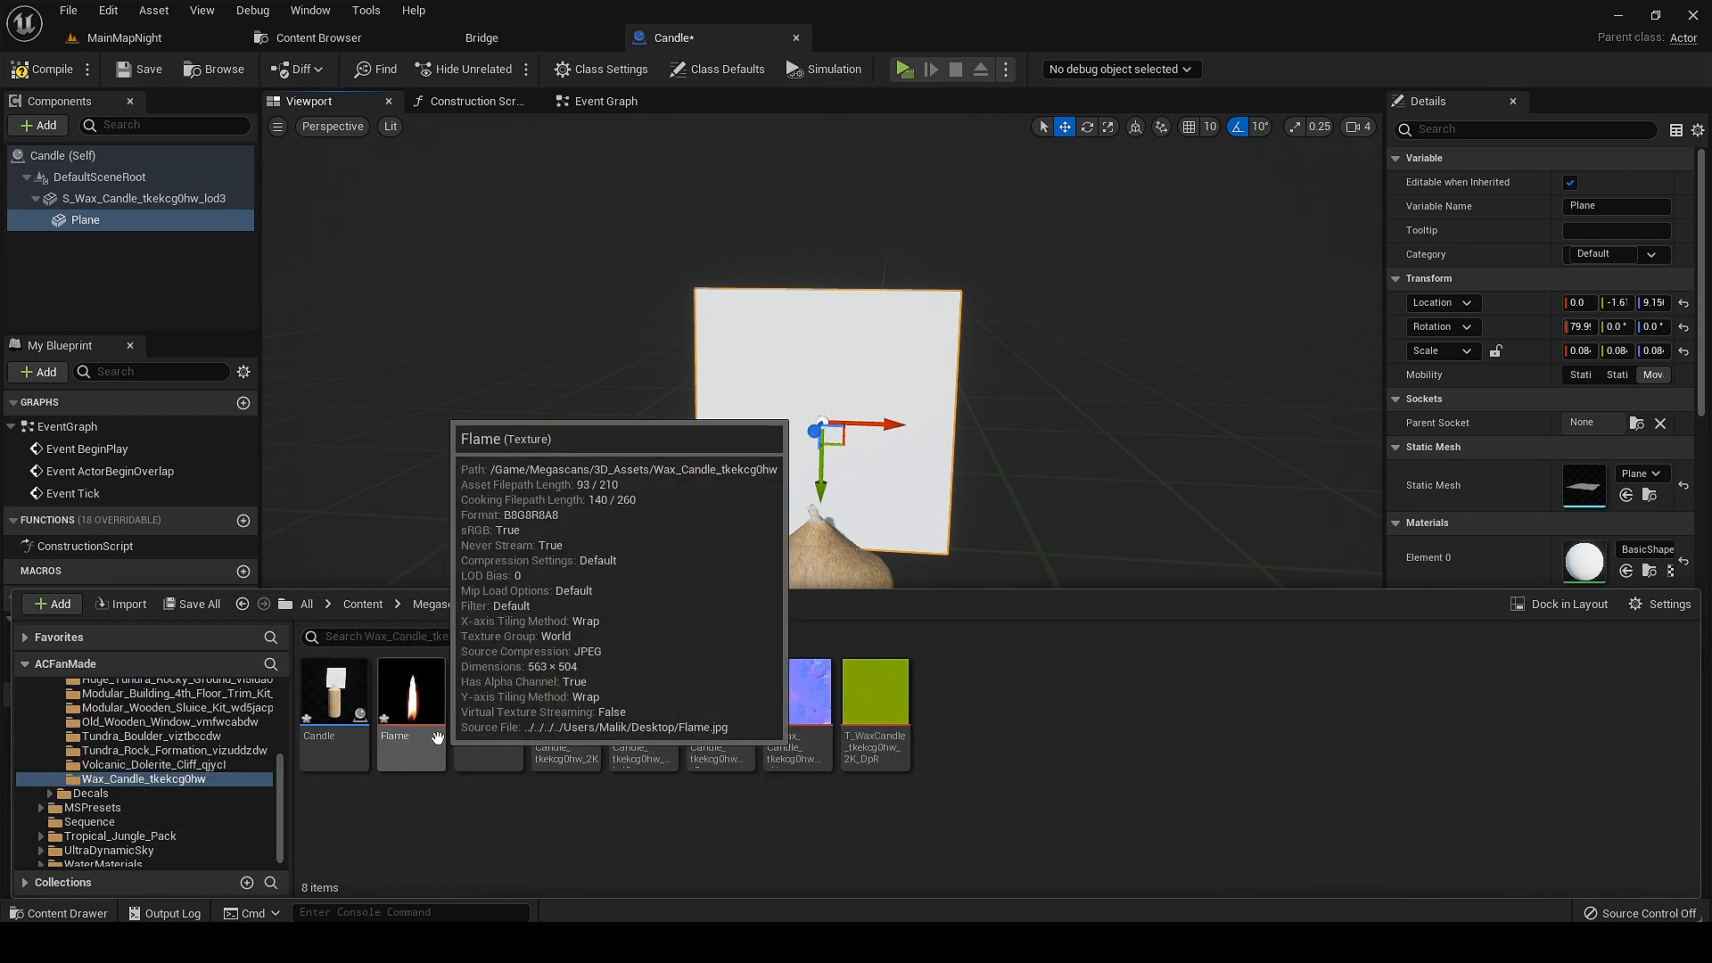
pyautogui.click(502, 712)
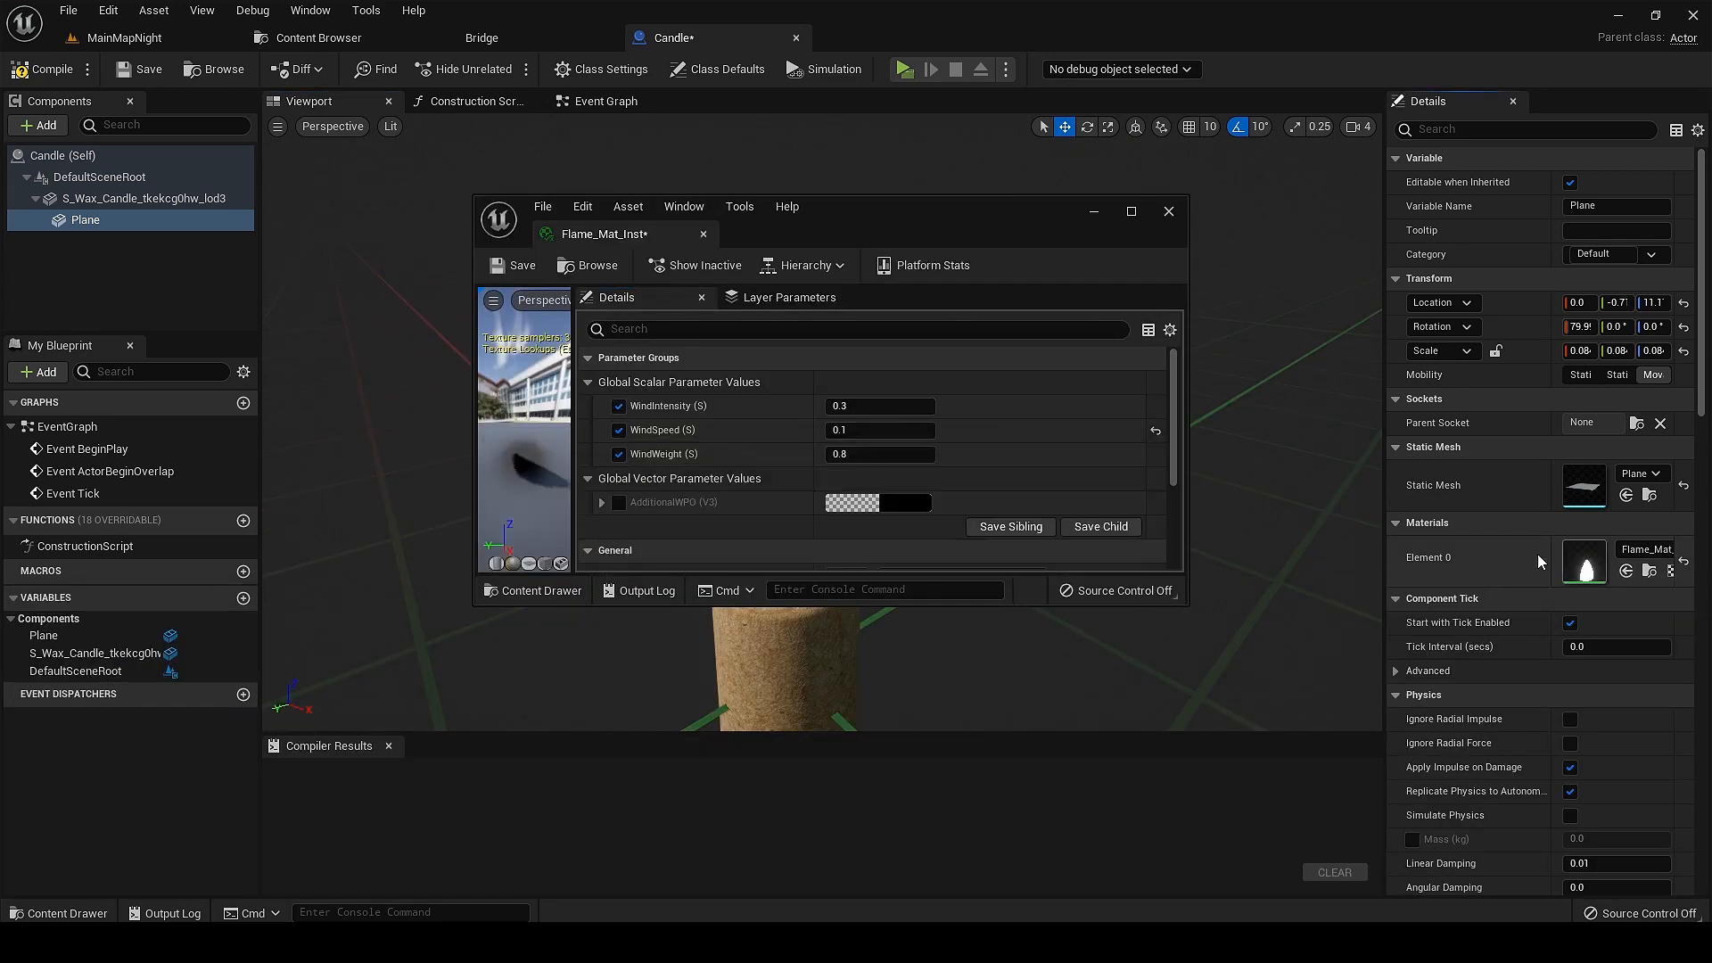
# Step: Move the Flame_Mat_Inst editor clear of the candle and set its WindIntensity to 0.1
pyautogui.moveTo(921, 216); pyautogui.dragTo(1486, 290)
pyautogui.click(1463, 478)
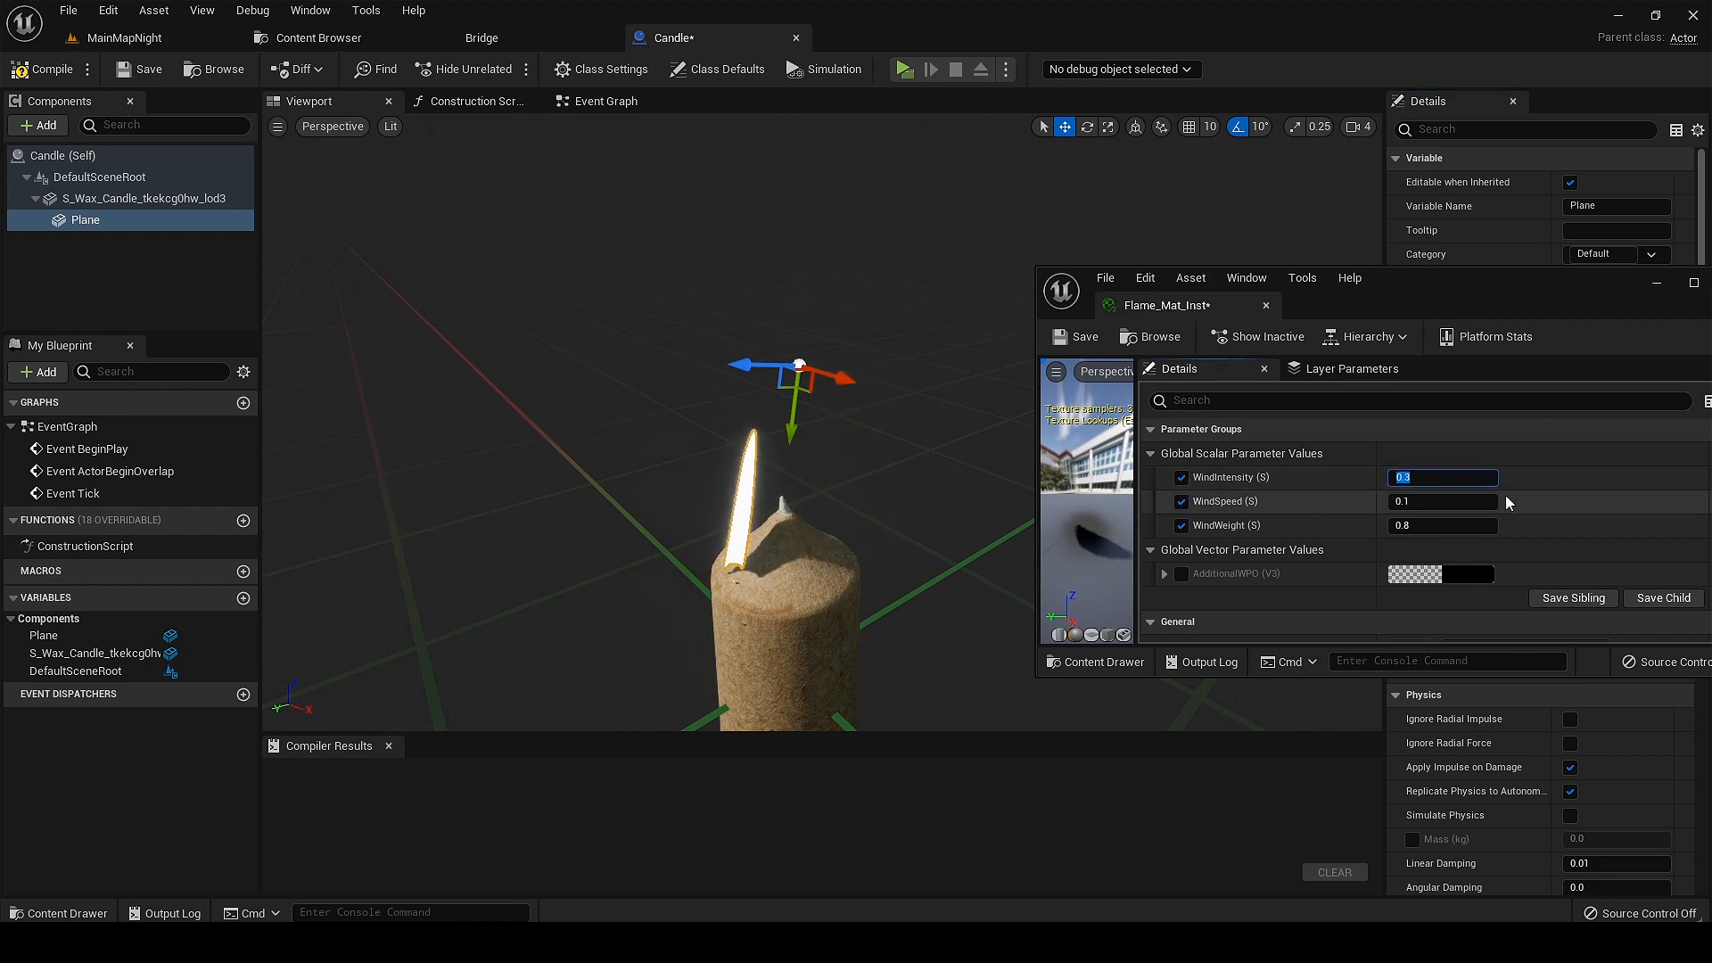
pyautogui.write('0.1')
pyautogui.press('Tab')
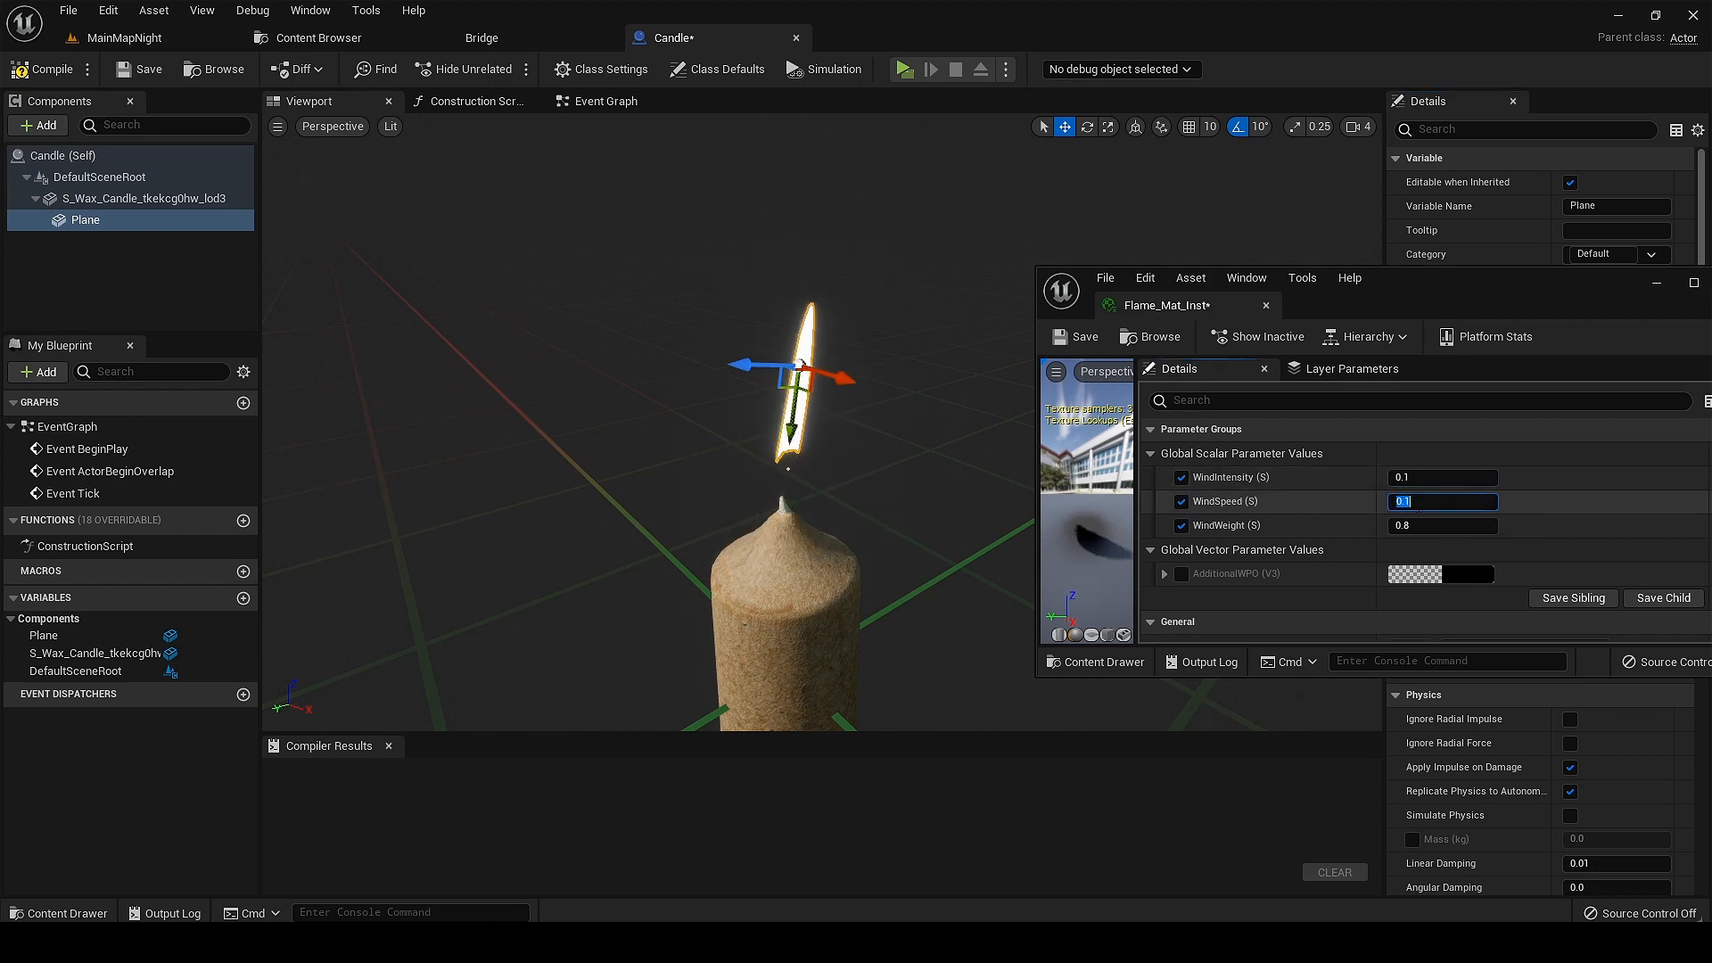
# Step: Set the WindSpeed of Flame_Mat_Inst to 0.01
pyautogui.write('0.0')
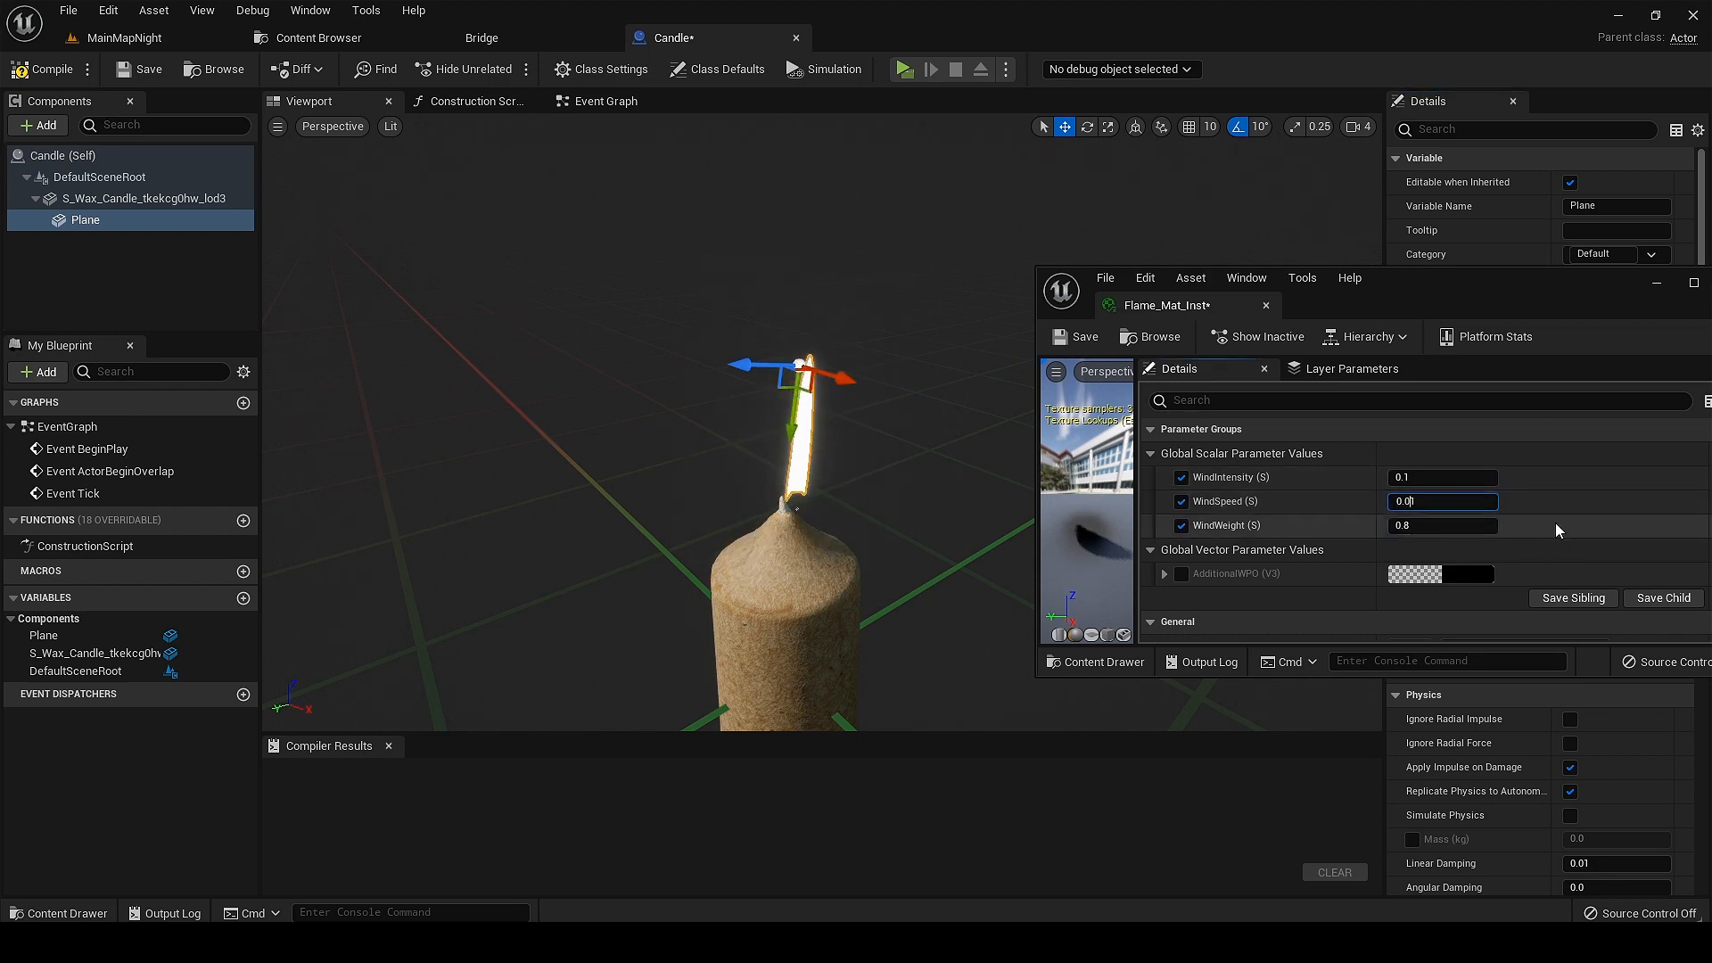
pyautogui.write('1')
pyautogui.press('Return')
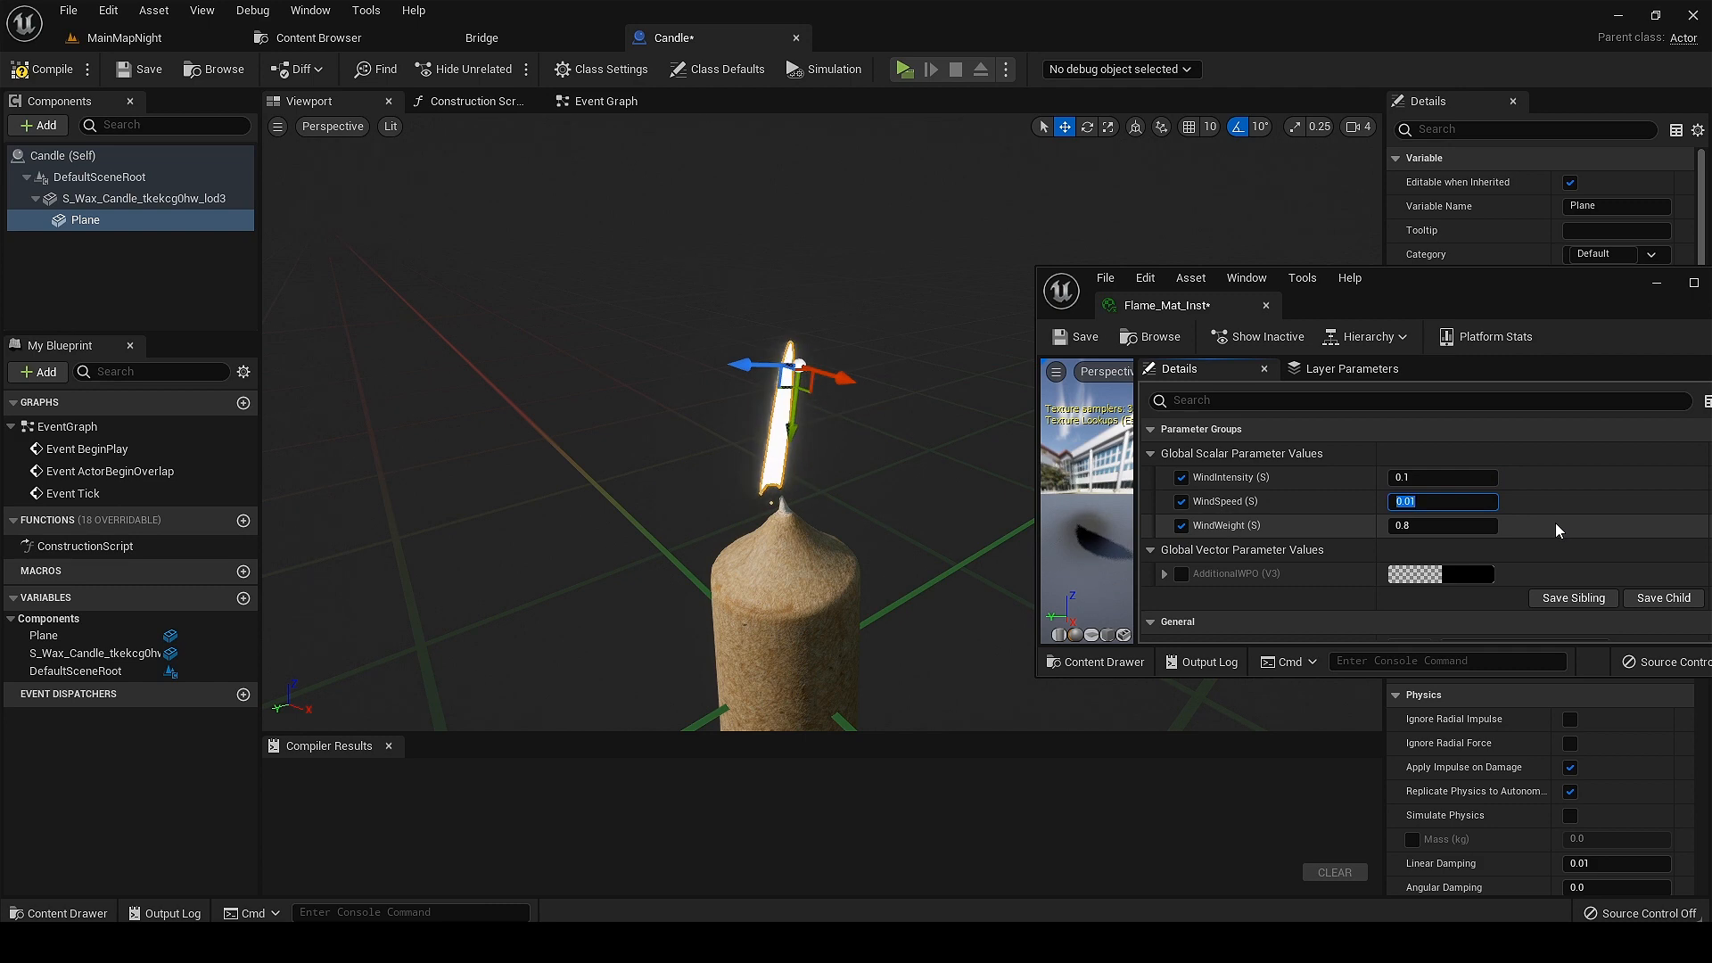
# Step: Set the WindSpeed of Flame_Mat_Inst to 0.3 and its WindWeight to 0.1
pyautogui.click(1410, 502)
pyautogui.press('BackSpace')
pyautogui.click(1407, 526)
pyautogui.click(1427, 525)
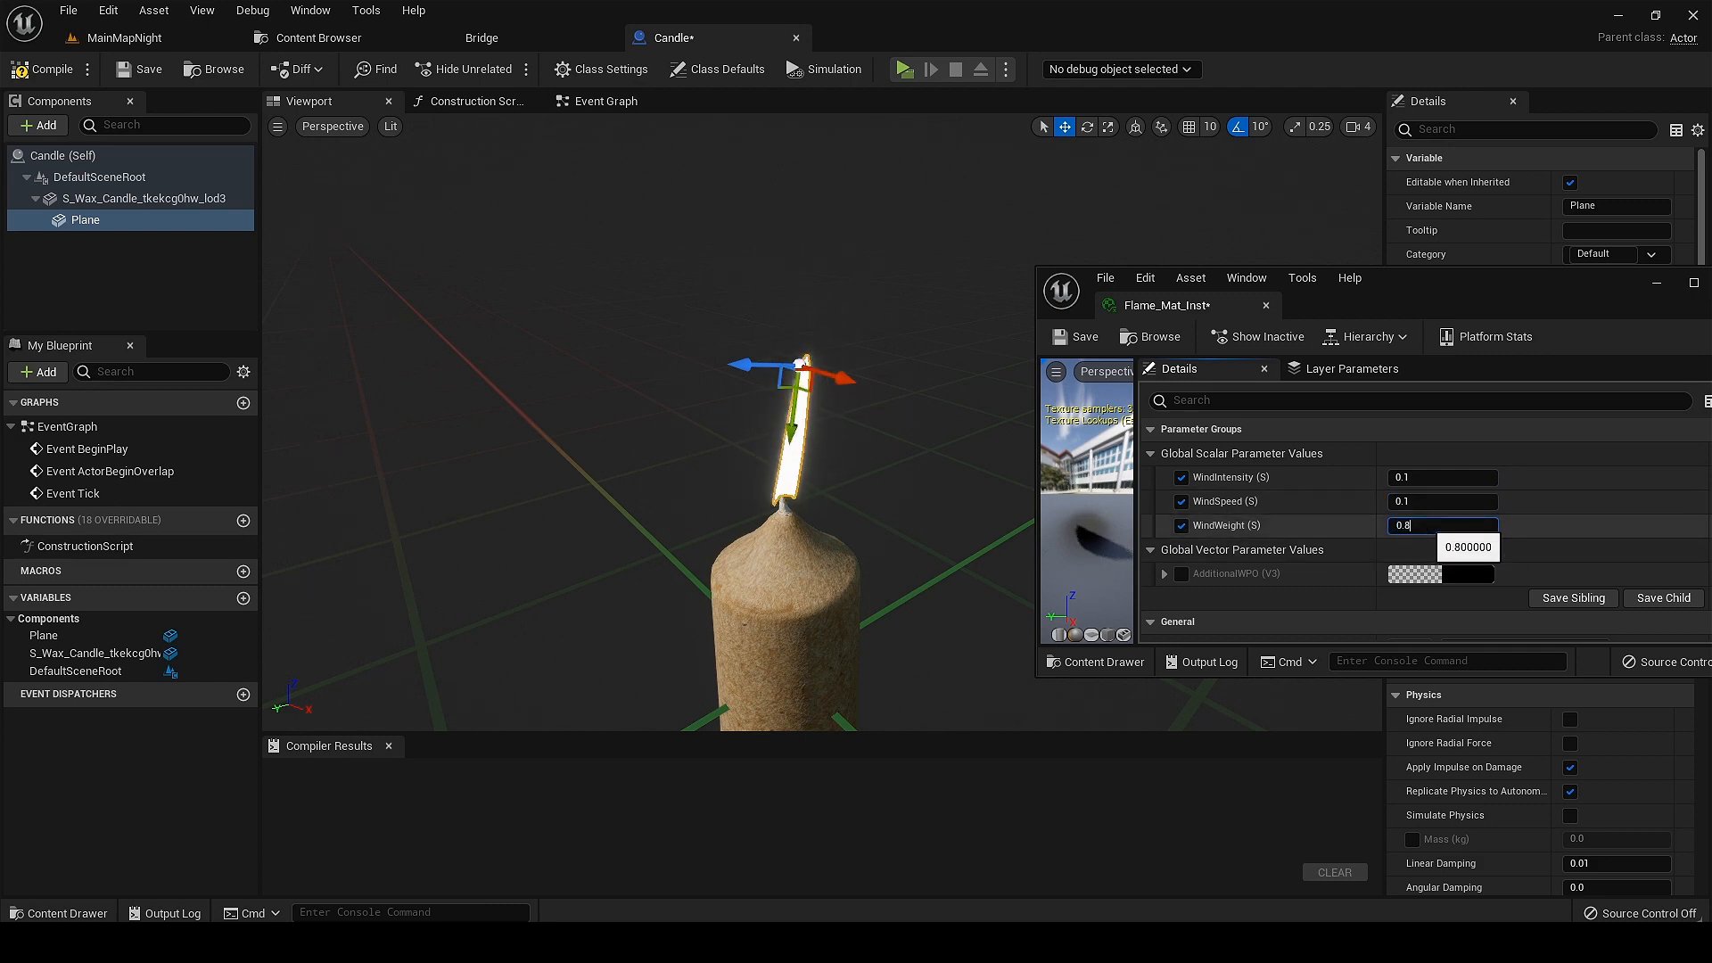
pyautogui.press('BackSpace')
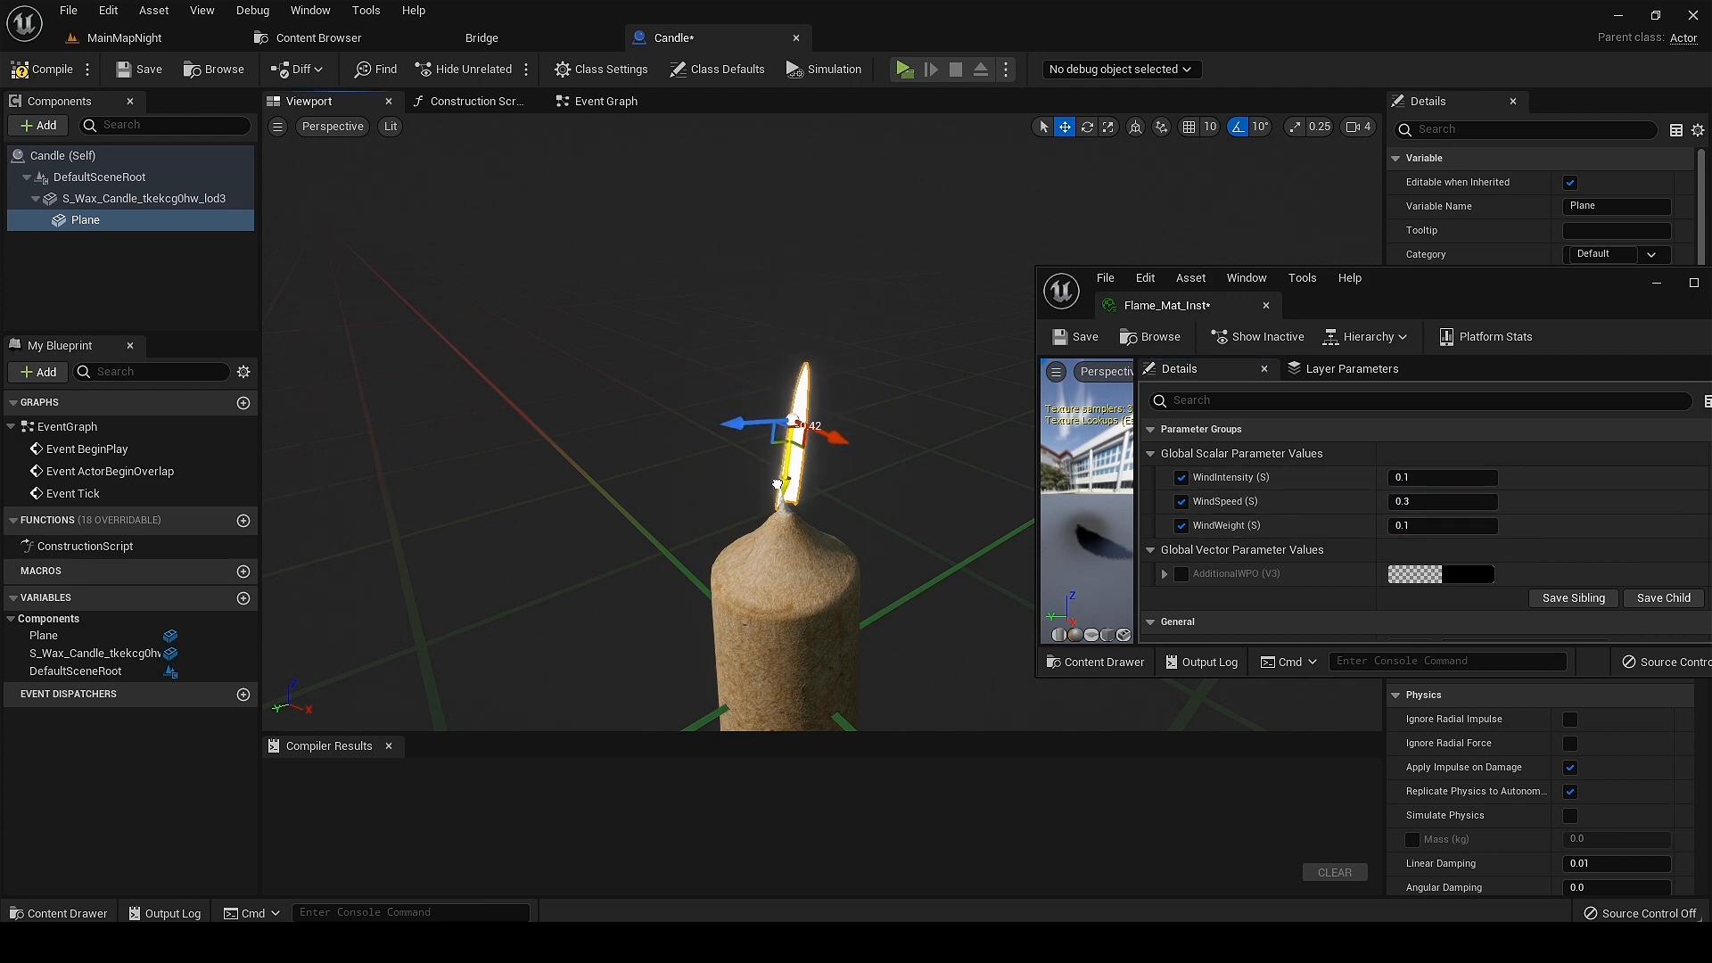
# Step: Move the flame plane onto the candle's wick and rotate it to stand upright when seen from the side
pyautogui.moveTo(835, 451); pyautogui.dragTo(822, 440)
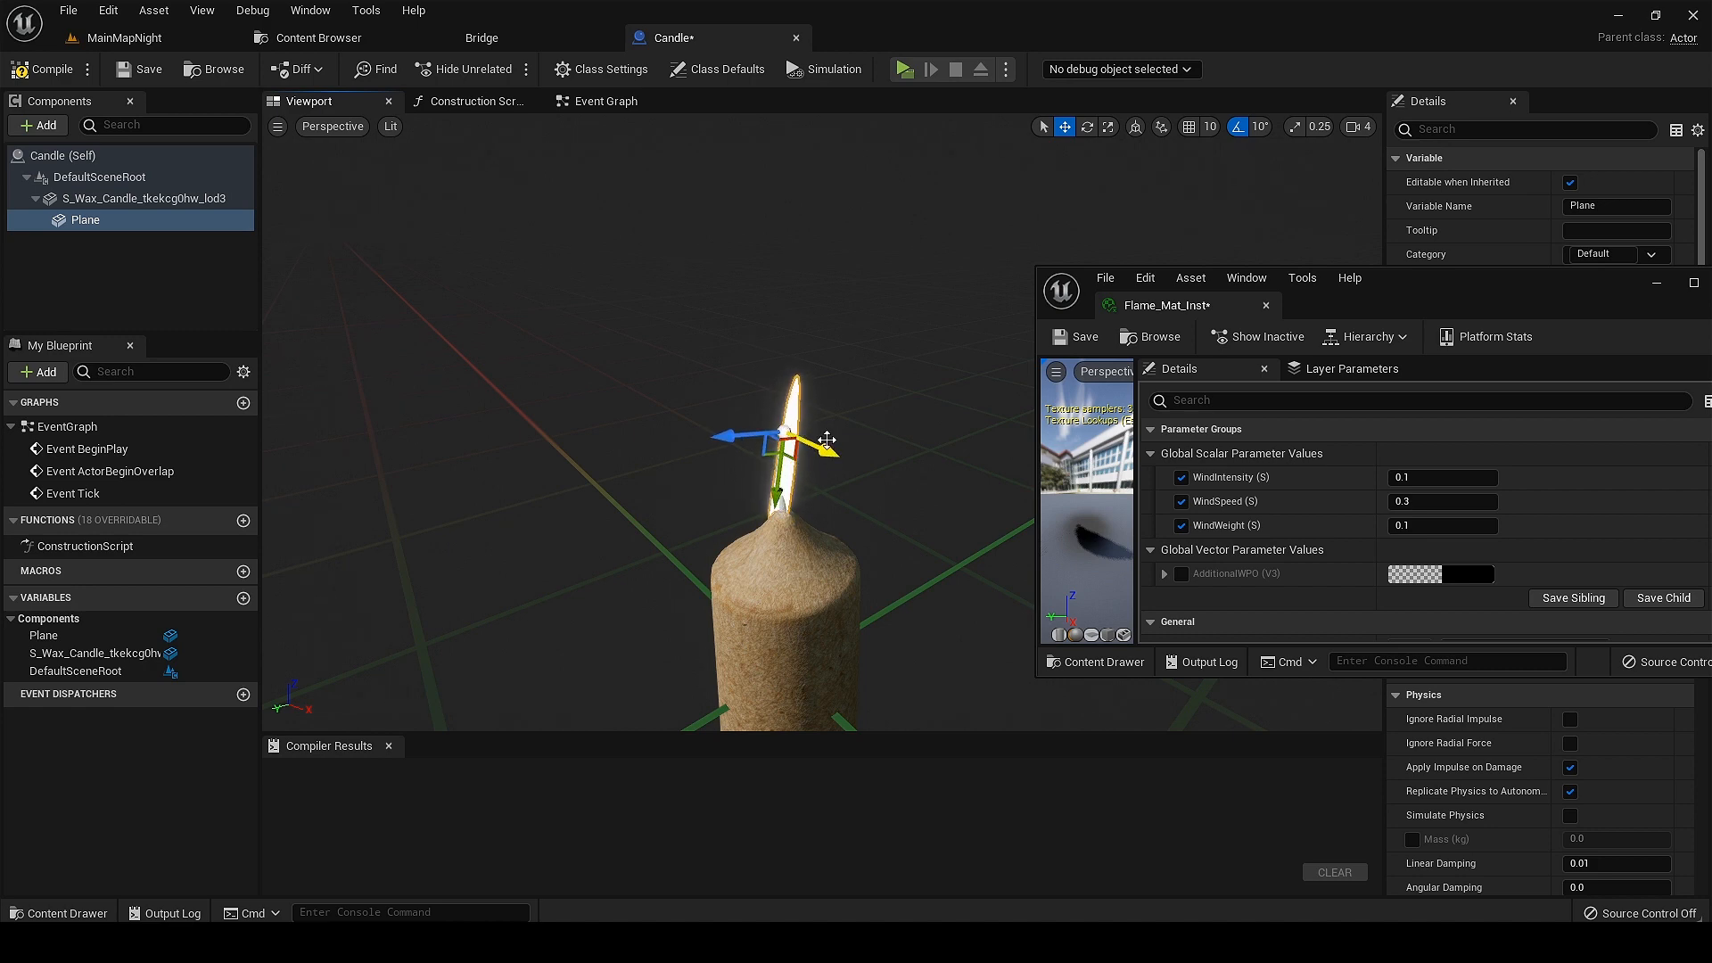
pyautogui.moveTo(833, 544)
pyautogui.keyDown('alt'); pyautogui.mouseDown()
pyautogui.moveTo(941, 539)
pyautogui.moveTo(826, 546)
pyautogui.mouseUp(); pyautogui.keyUp('alt')
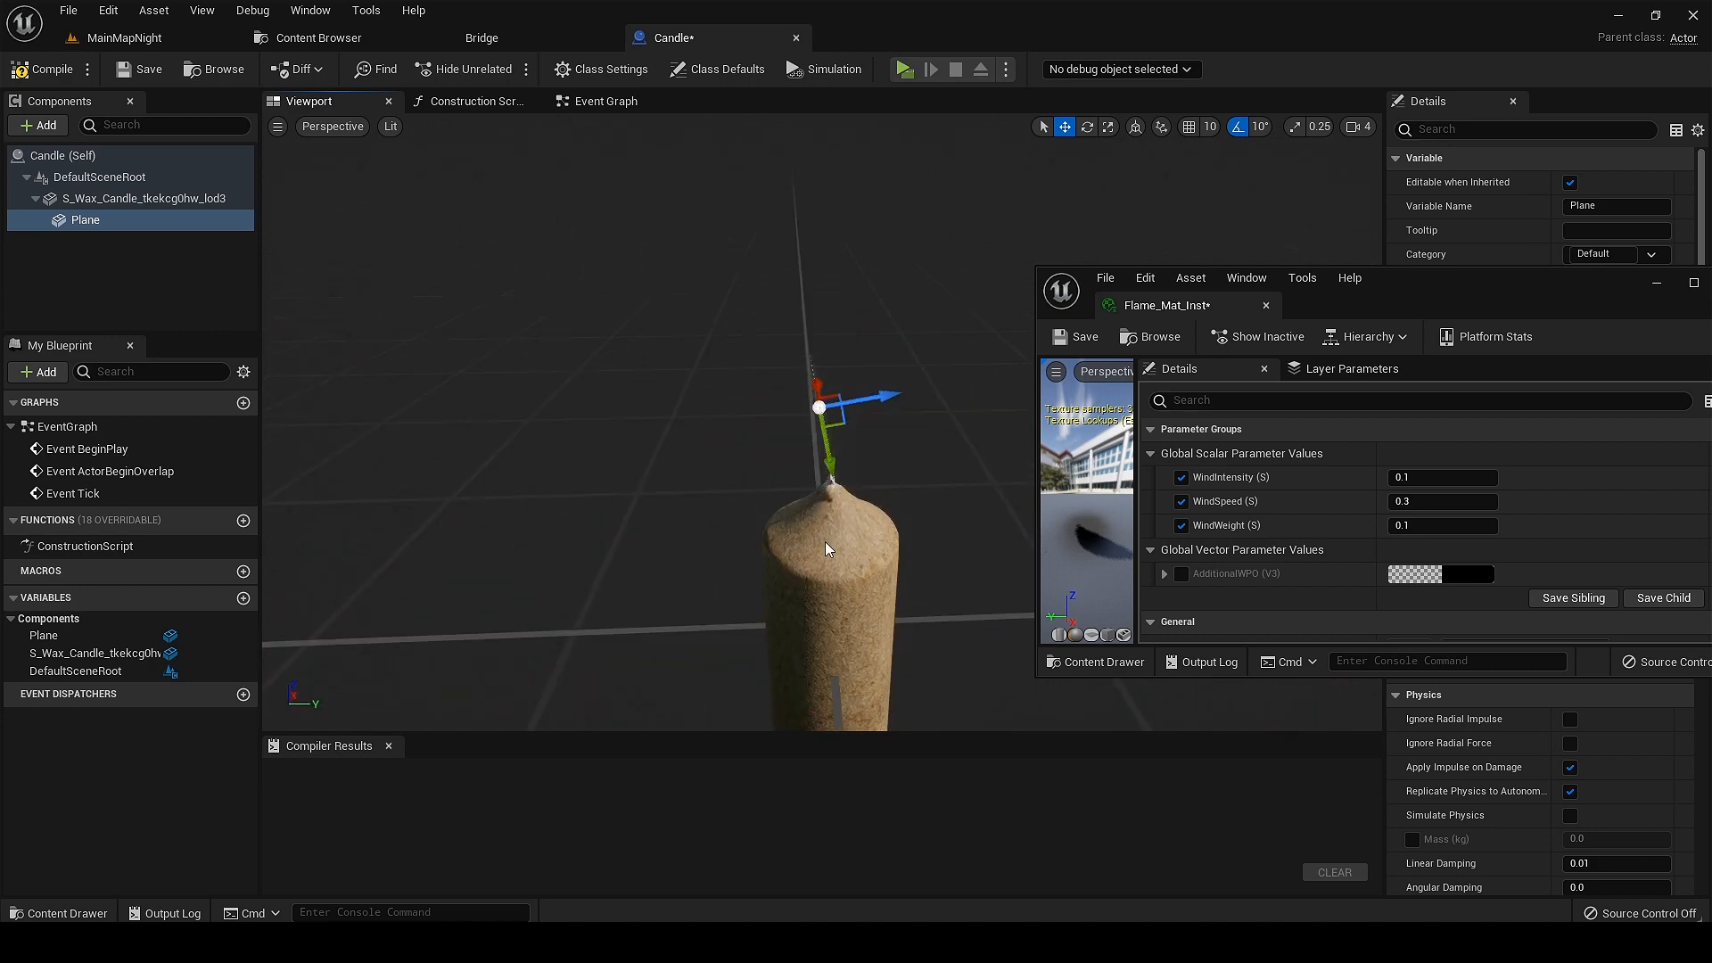
pyautogui.press('e')
pyautogui.moveTo(904, 367); pyautogui.dragTo(884, 432)
pyautogui.keyDown('alt'); pyautogui.moveTo(929, 562); pyautogui.dragTo(908, 532); pyautogui.keyUp('alt')
pyautogui.press('w')
pyautogui.moveTo(885, 423)
pyautogui.keyDown('alt'); pyautogui.mouseDown()
pyautogui.moveTo(818, 412)
pyautogui.moveTo(914, 437)
pyautogui.mouseUp(); pyautogui.keyUp('alt')
pyautogui.press('e')
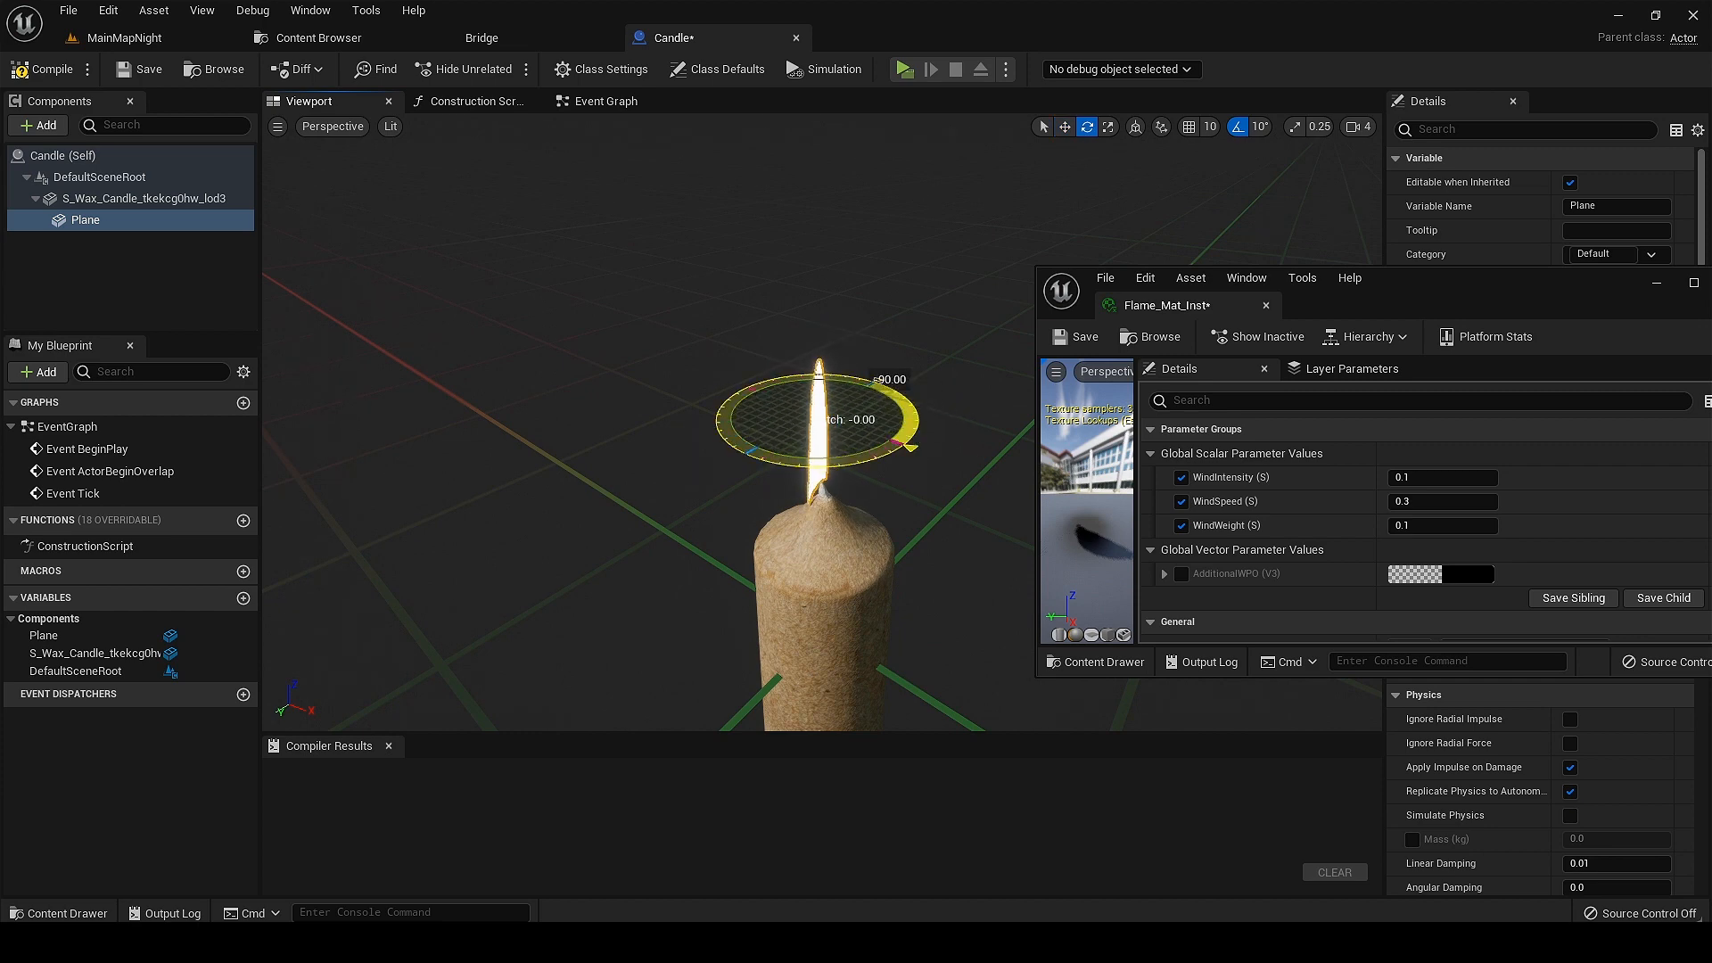
pyautogui.moveTo(871, 586)
pyautogui.keyDown('alt'); pyautogui.mouseDown()
pyautogui.moveTo(902, 592)
pyautogui.moveTo(879, 599)
pyautogui.moveTo(894, 609)
pyautogui.mouseUp(); pyautogui.keyUp('alt')
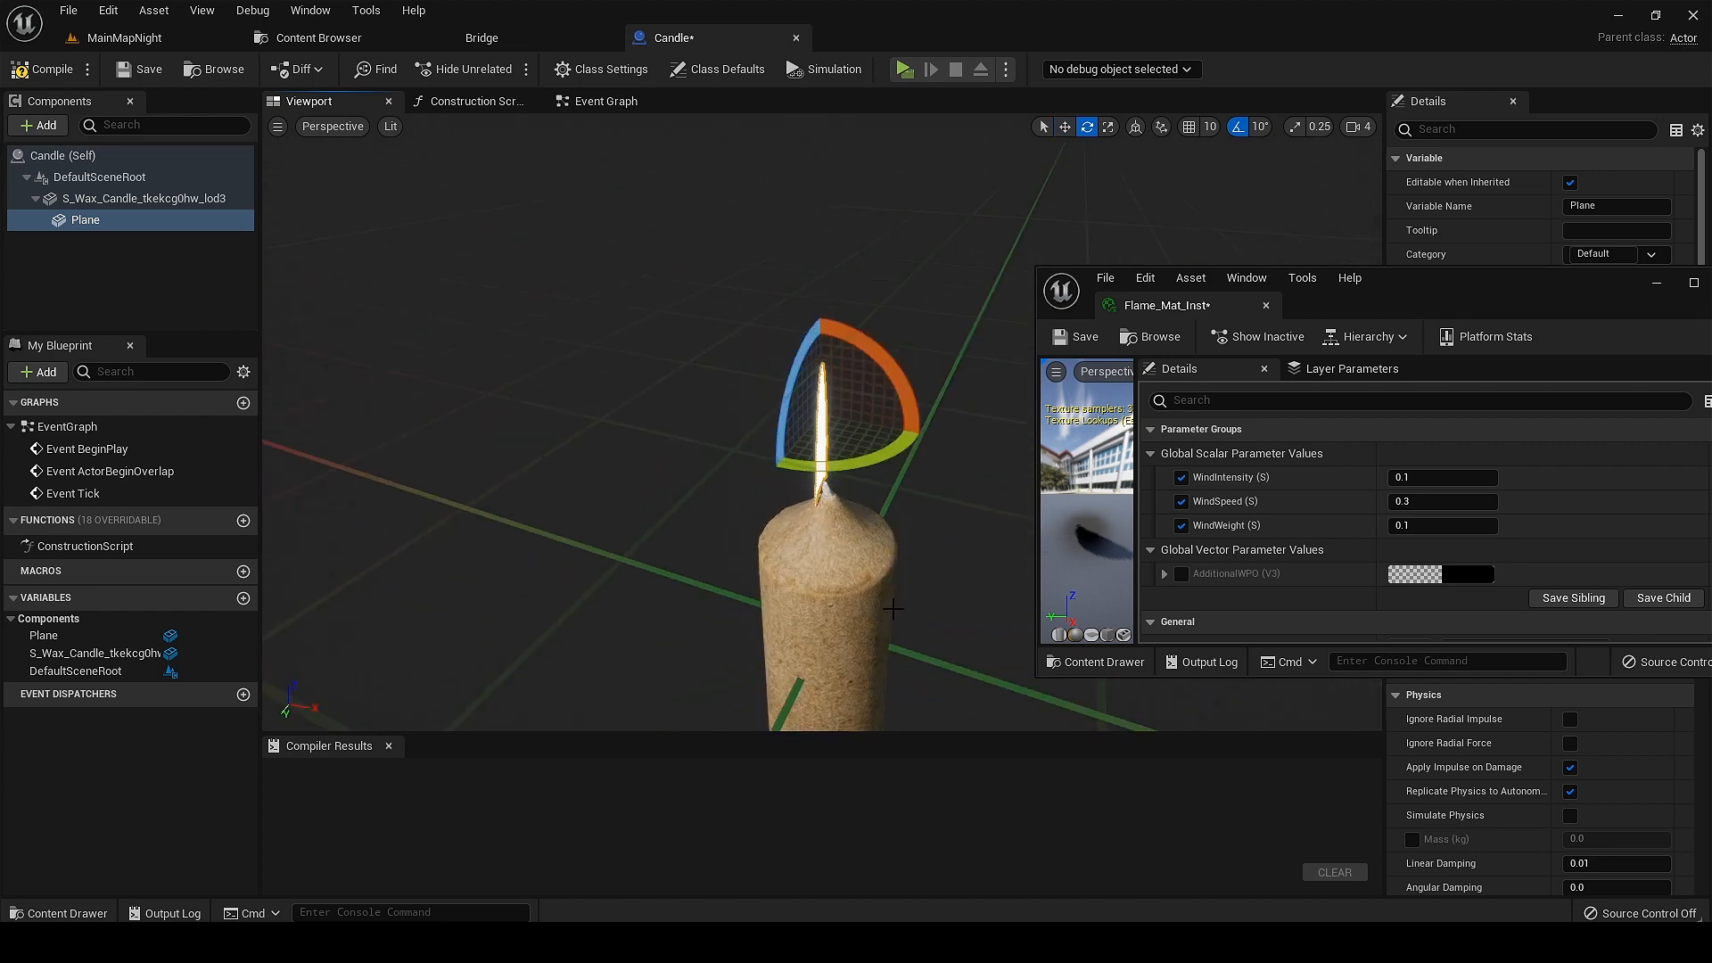
pyautogui.hotkey('ctrl', 'z')
pyautogui.press('w')
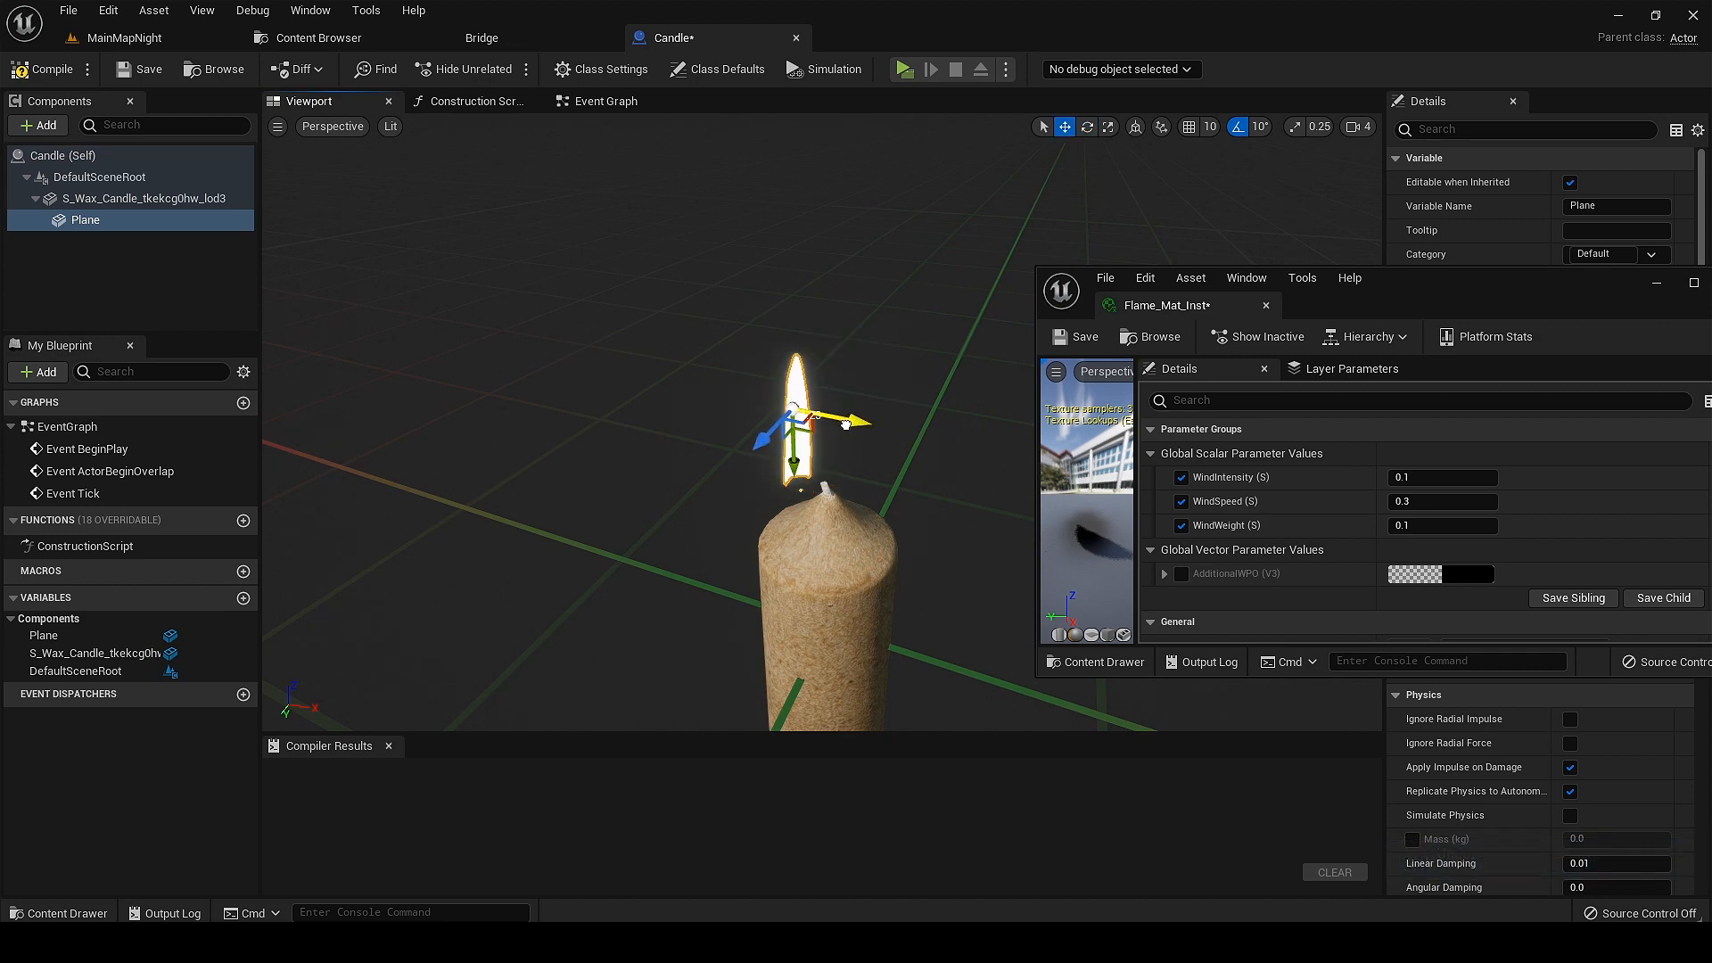
pyautogui.hotkey('ctrl', 'z')
# Step: Duplicate the flame plane, name the copy ee, and rotate it to cross the original plane at the wick
pyautogui.hotkey('ctrl', 'd')
pyautogui.write('ee')
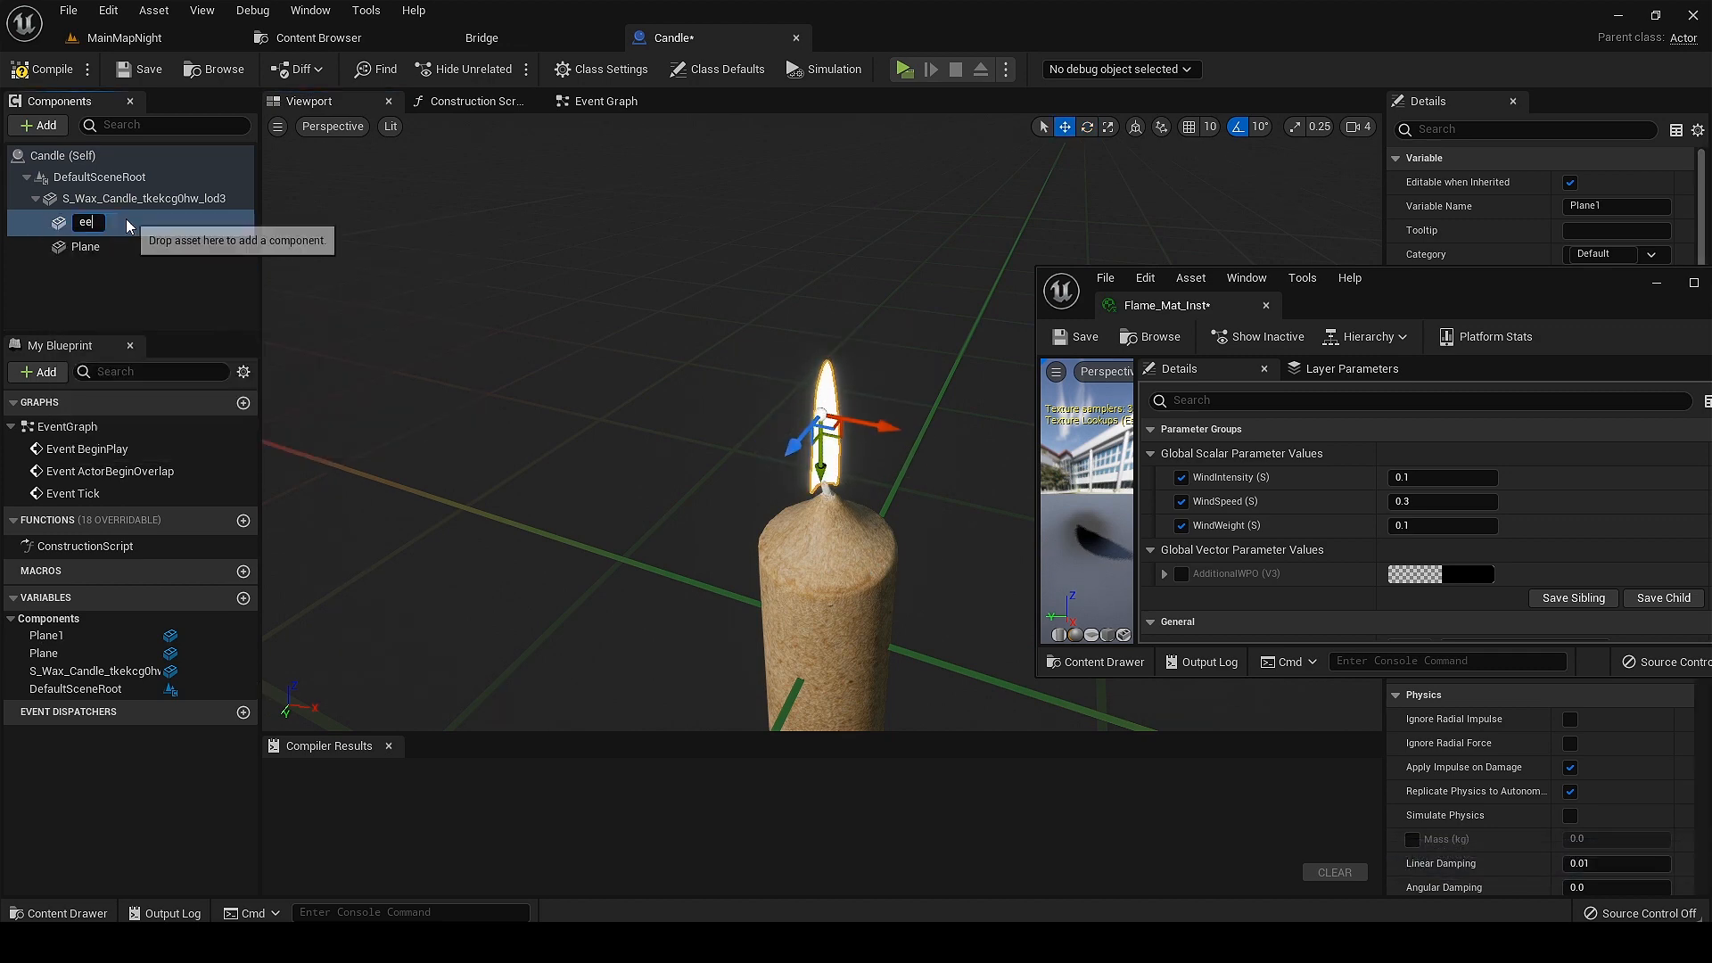
pyautogui.keyDown('alt'); pyautogui.moveTo(892, 486); pyautogui.dragTo(1012, 370); pyautogui.keyUp('alt')
pyautogui.press('e')
# Step: Look through the Lightmass Settings and Material Property Overrides of Flame_Mat_Inst for shadow options
pyautogui.scroll(-8, 1314, 521)
pyautogui.scroll(1, 1159, 500)
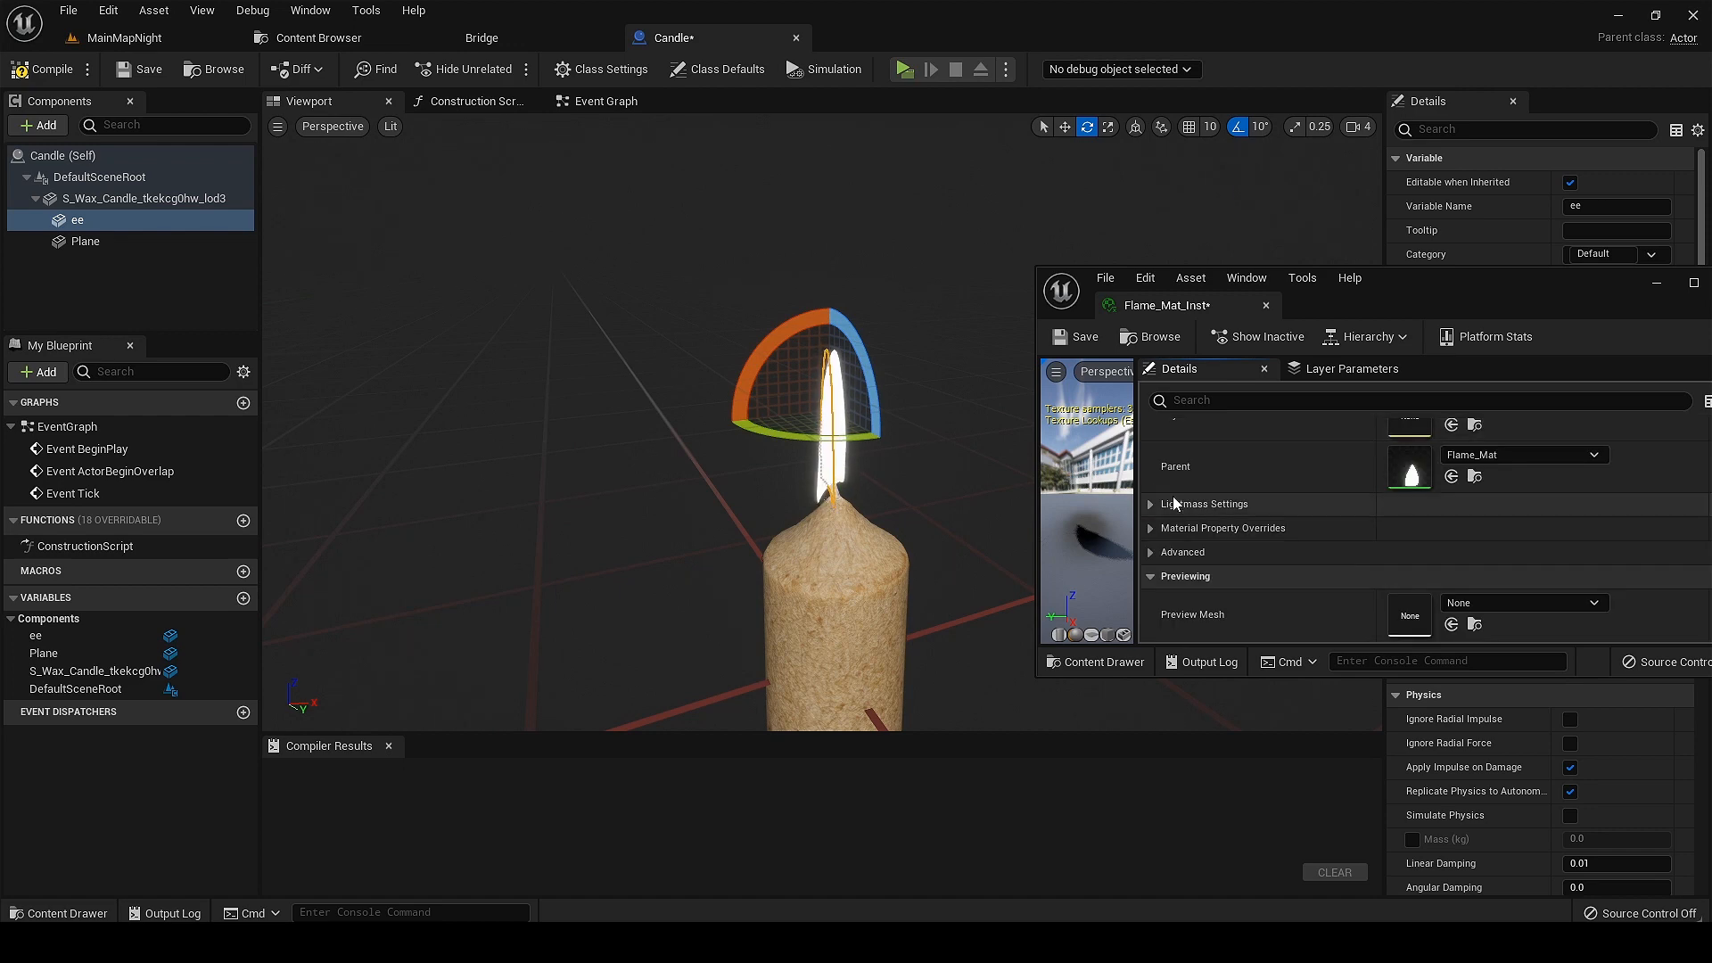
pyautogui.click(1151, 504)
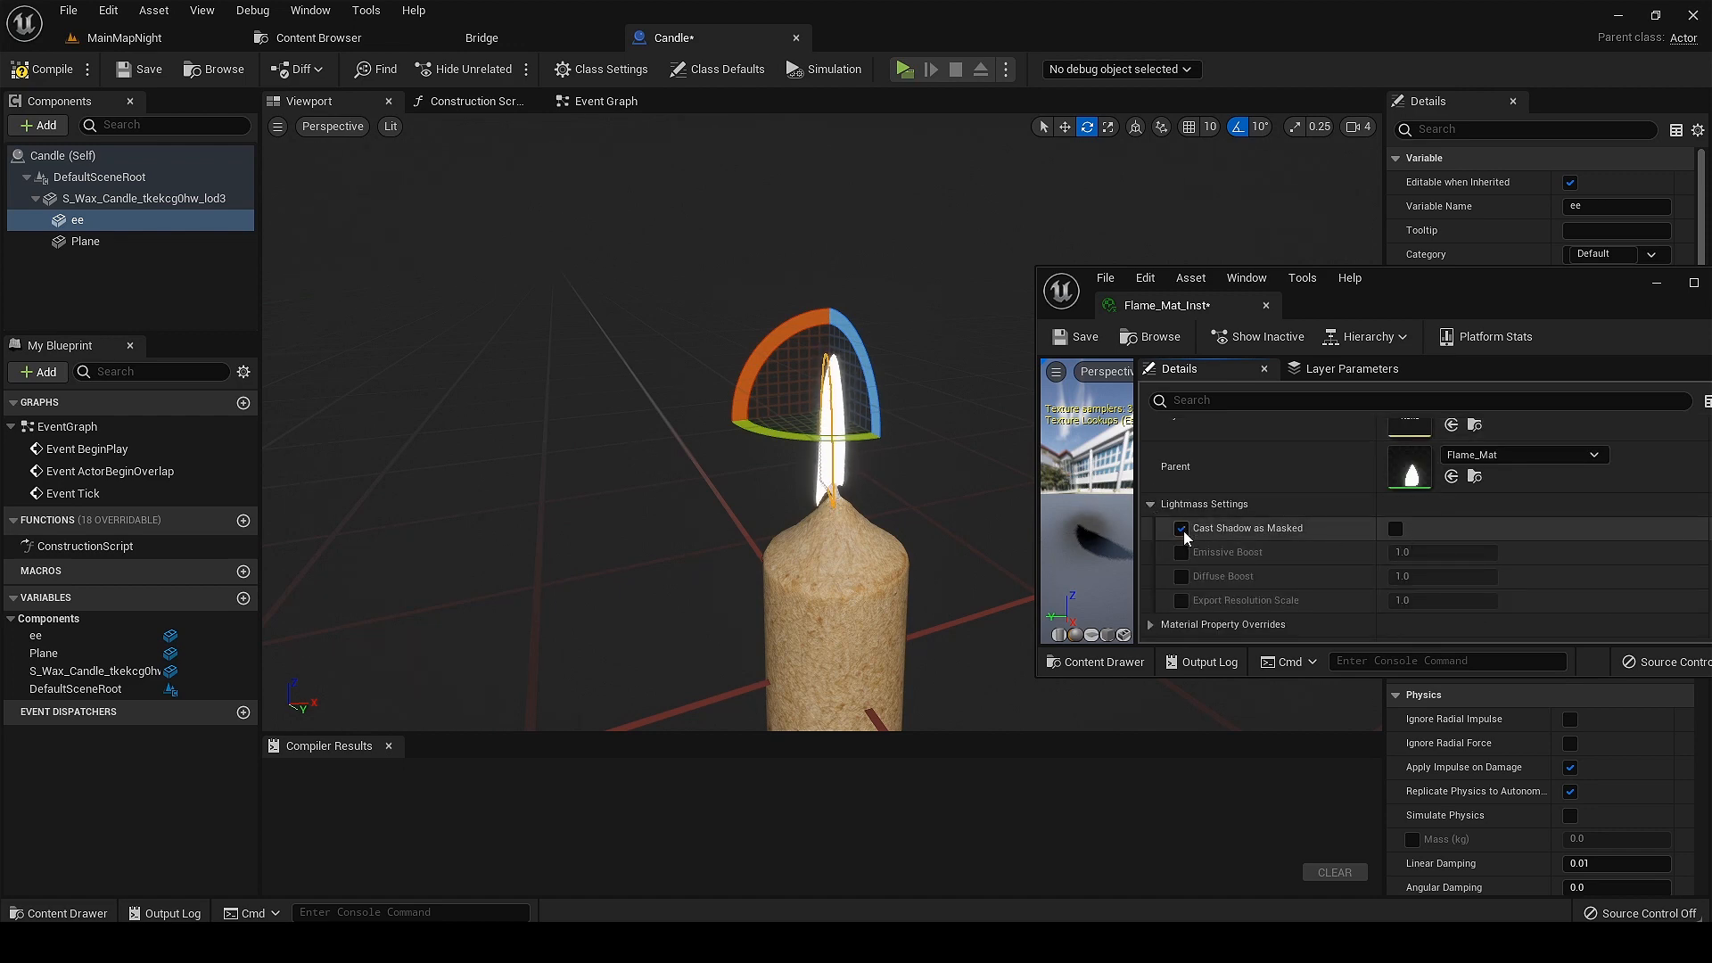
pyautogui.click(1150, 505)
pyautogui.click(1152, 559)
pyautogui.click(1152, 559)
pyautogui.moveTo(1221, 596); pyautogui.dragTo(1238, 548, button='right')
pyautogui.click(1152, 567)
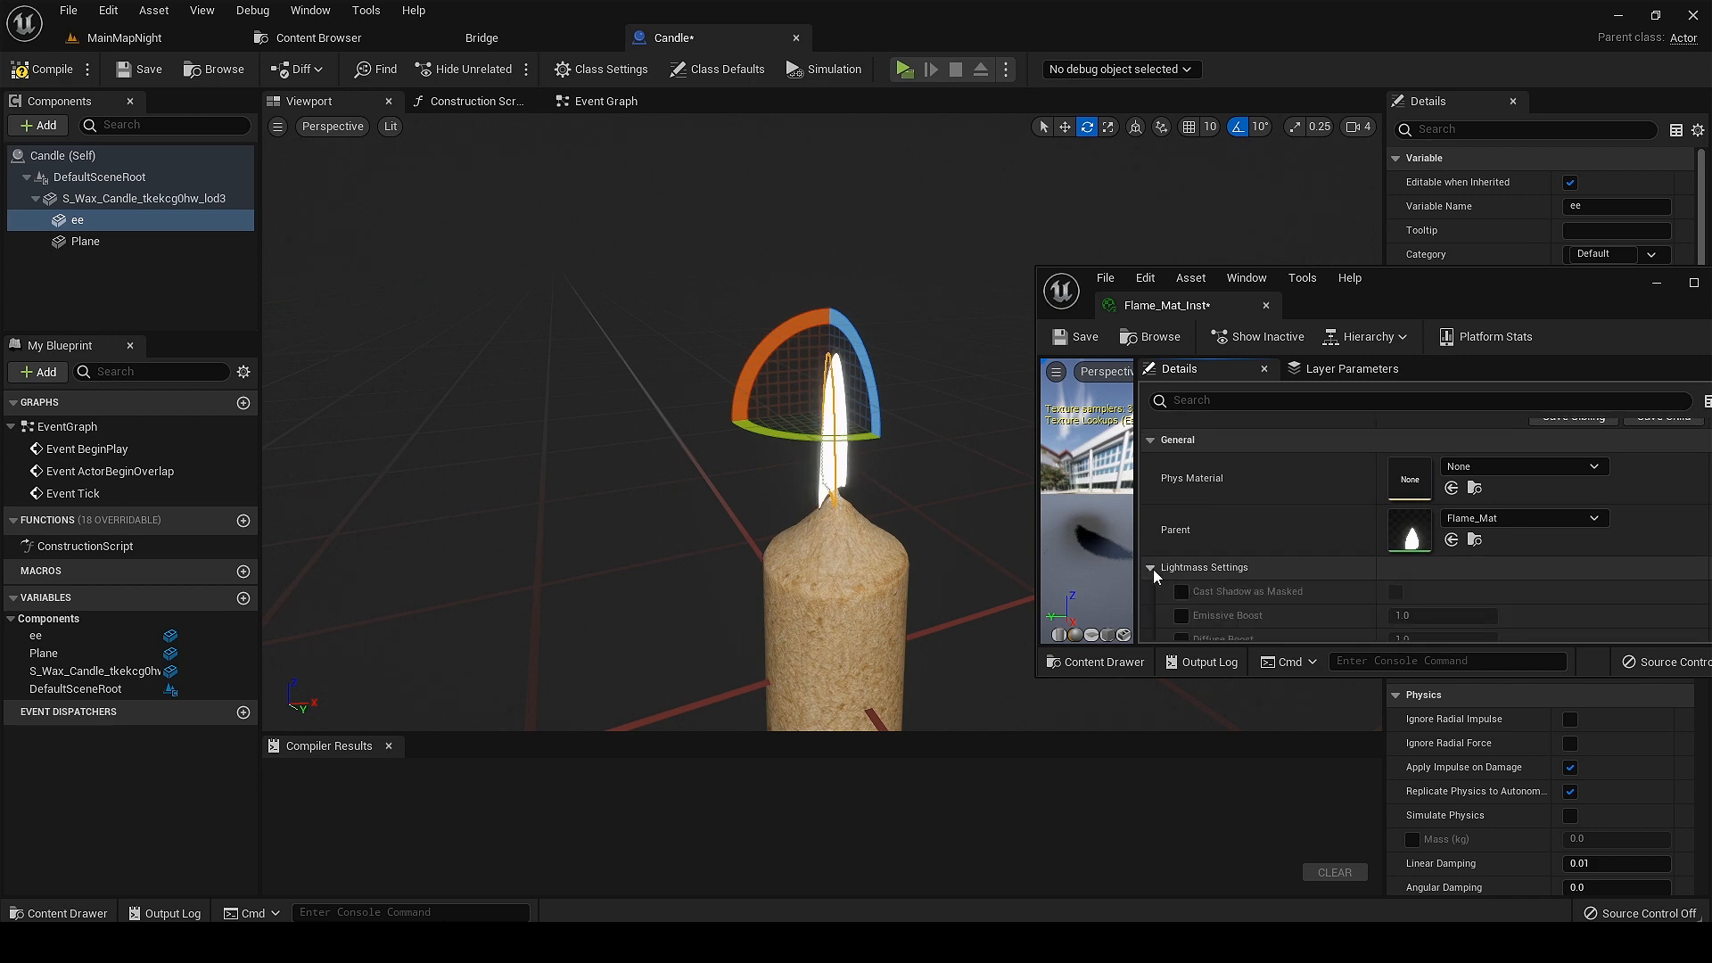
# Step: Override the Two Sided material property of Flame_Mat_Inst, enable it, and close the material instance
pyautogui.click(1153, 569)
pyautogui.click(1149, 594)
pyautogui.scroll(-2, 1149, 594)
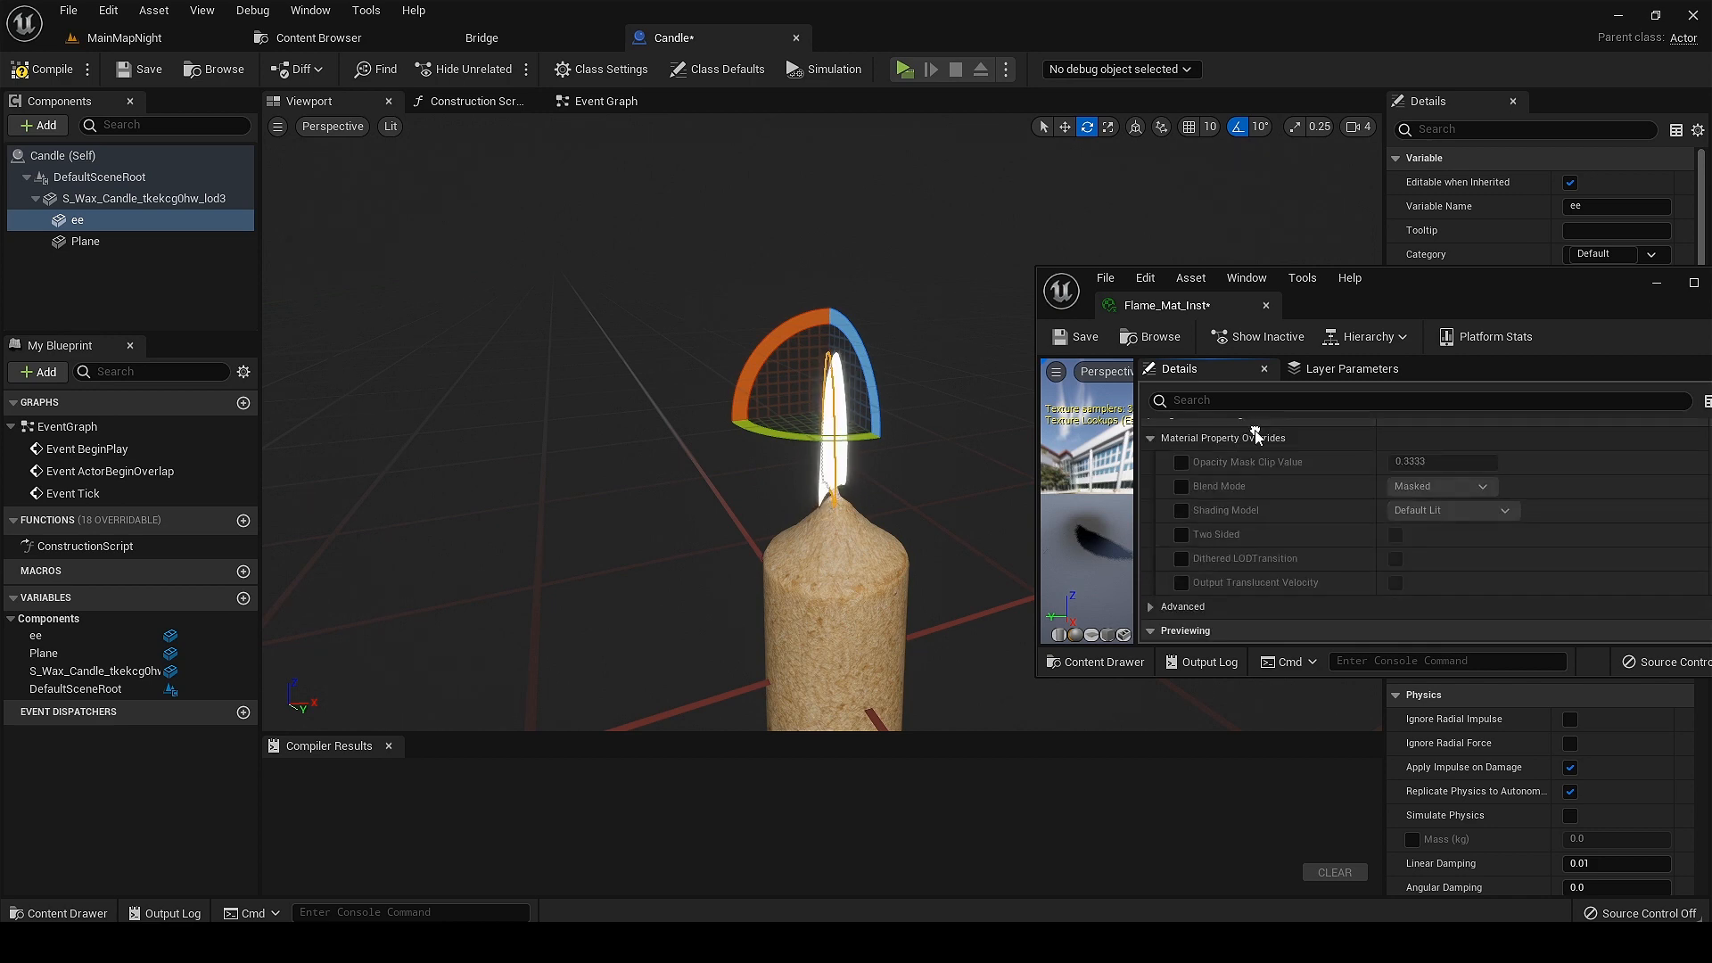
pyautogui.click(1182, 536)
pyautogui.click(1398, 536)
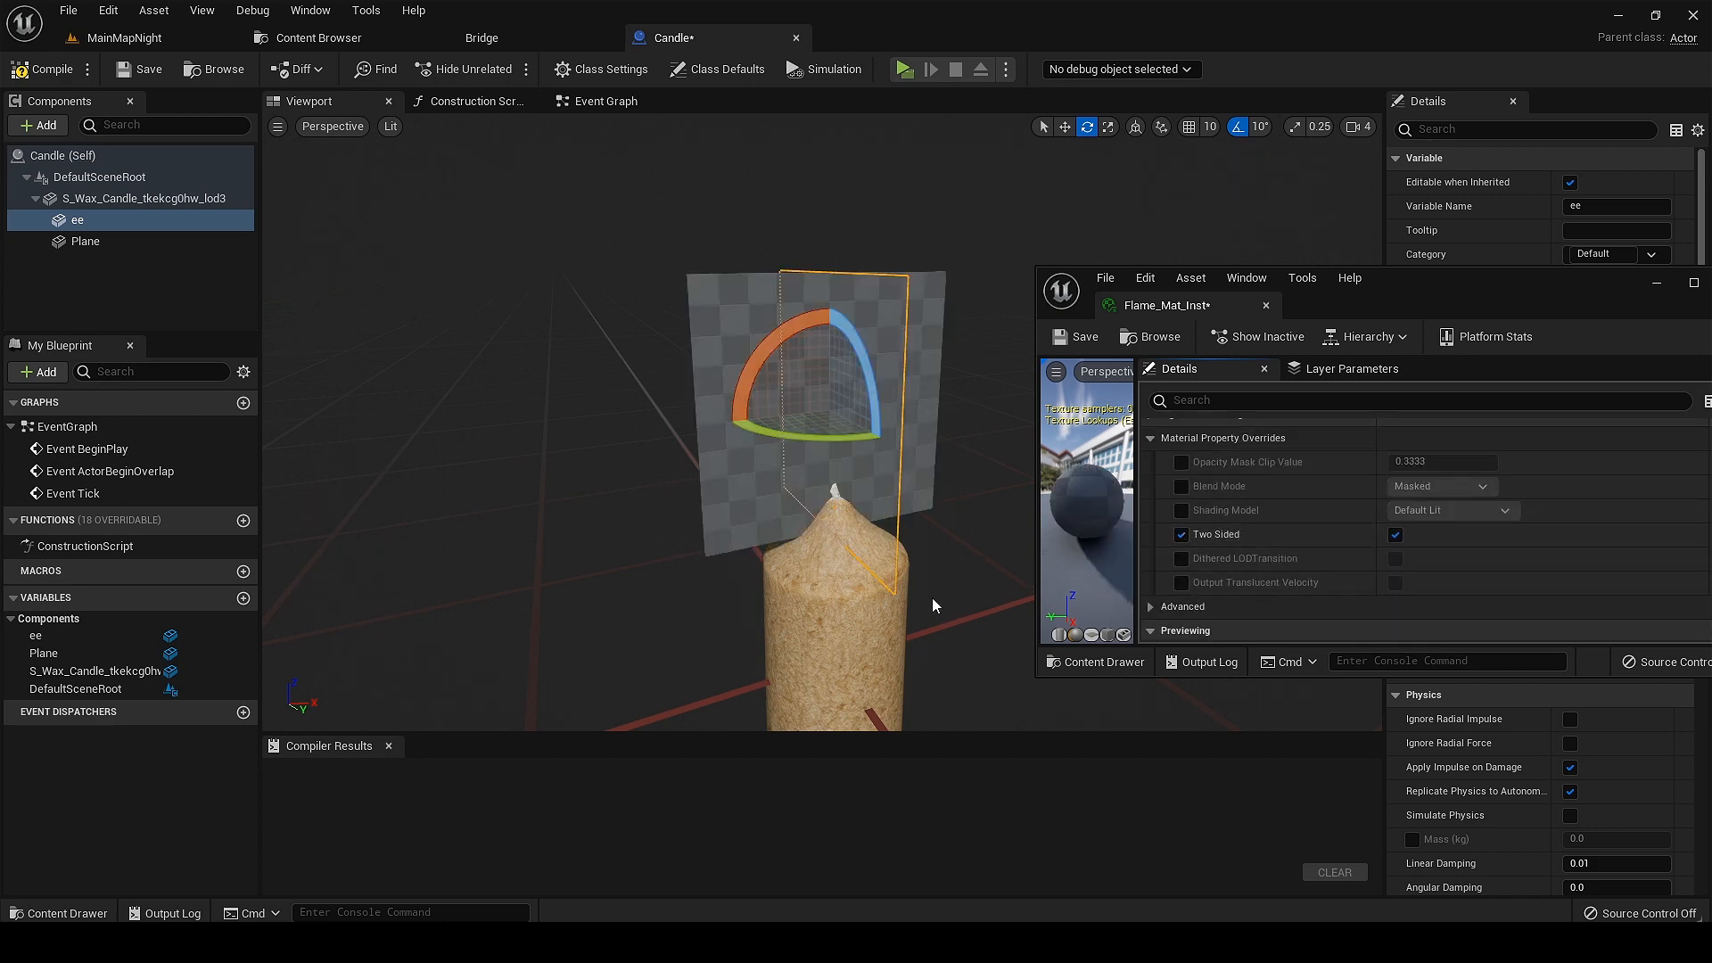
pyautogui.moveTo(1480, 276); pyautogui.dragTo(1273, 278)
pyautogui.click(1520, 287)
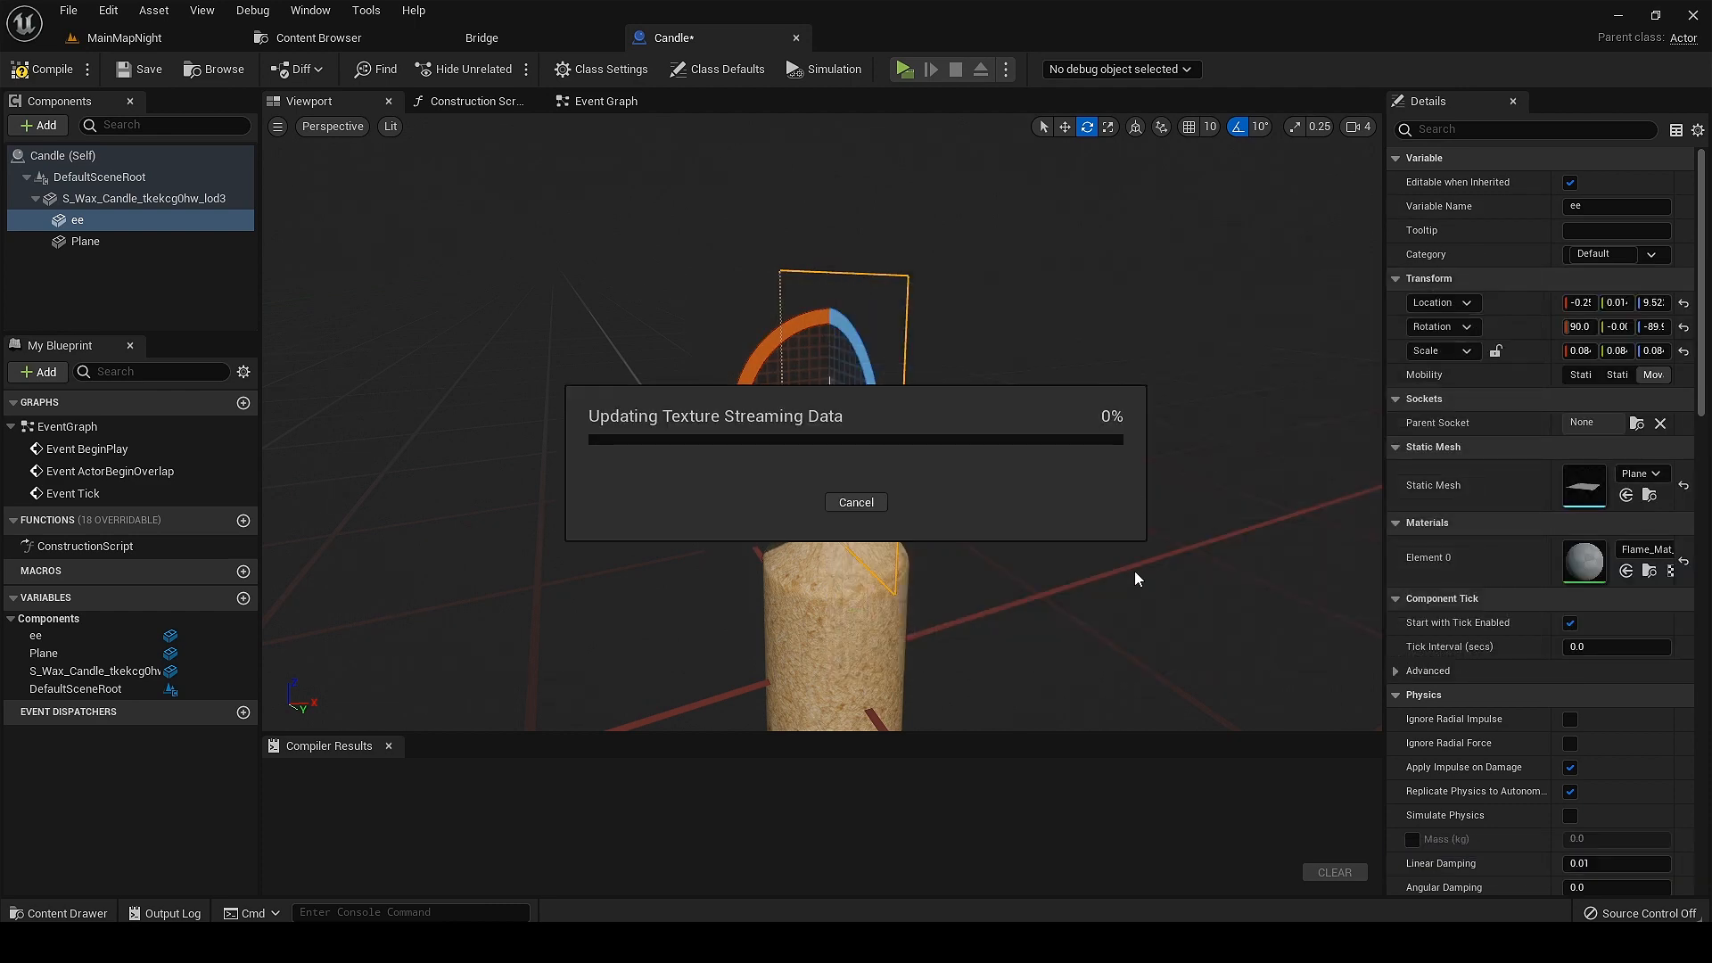
# Step: Compile the Candle blueprint with its crossed flame planes, and close both the blueprint and Bridge
pyautogui.press('w')
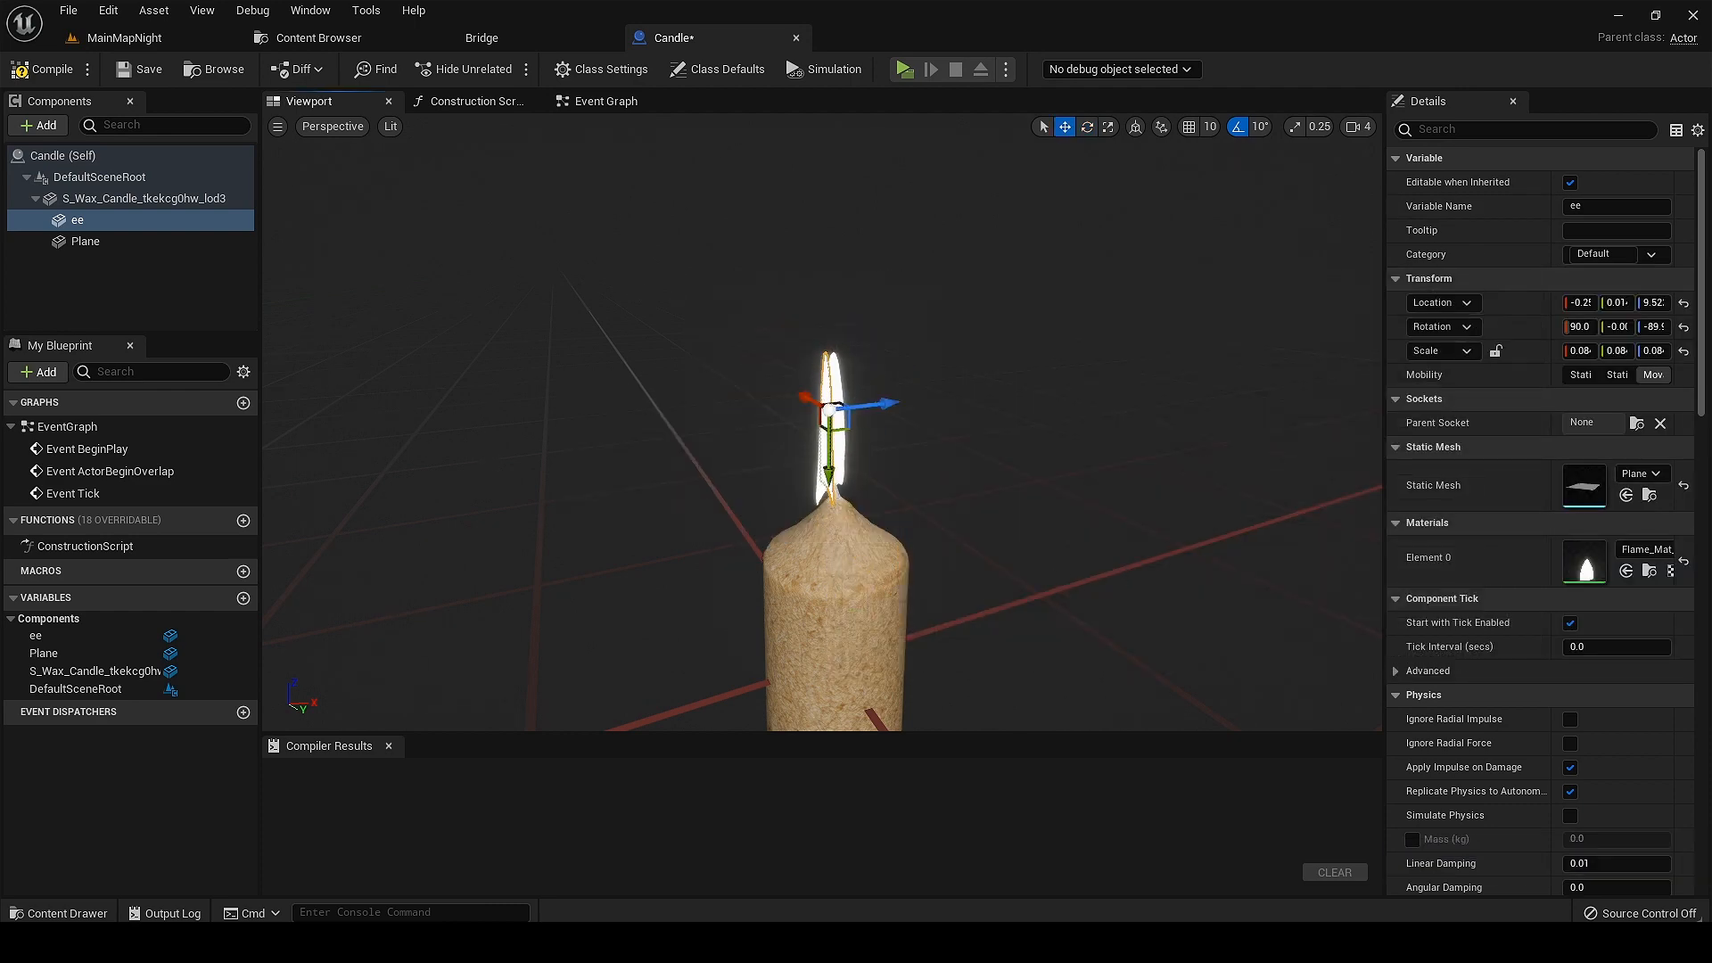
pyautogui.click(115, 287)
pyautogui.keyDown('alt'); pyautogui.moveTo(642, 428); pyautogui.dragTo(1114, 366); pyautogui.keyUp('alt')
pyautogui.keyDown('alt'); pyautogui.moveTo(1115, 365); pyautogui.dragTo(1025, 446, button='right'); pyautogui.keyUp('alt')
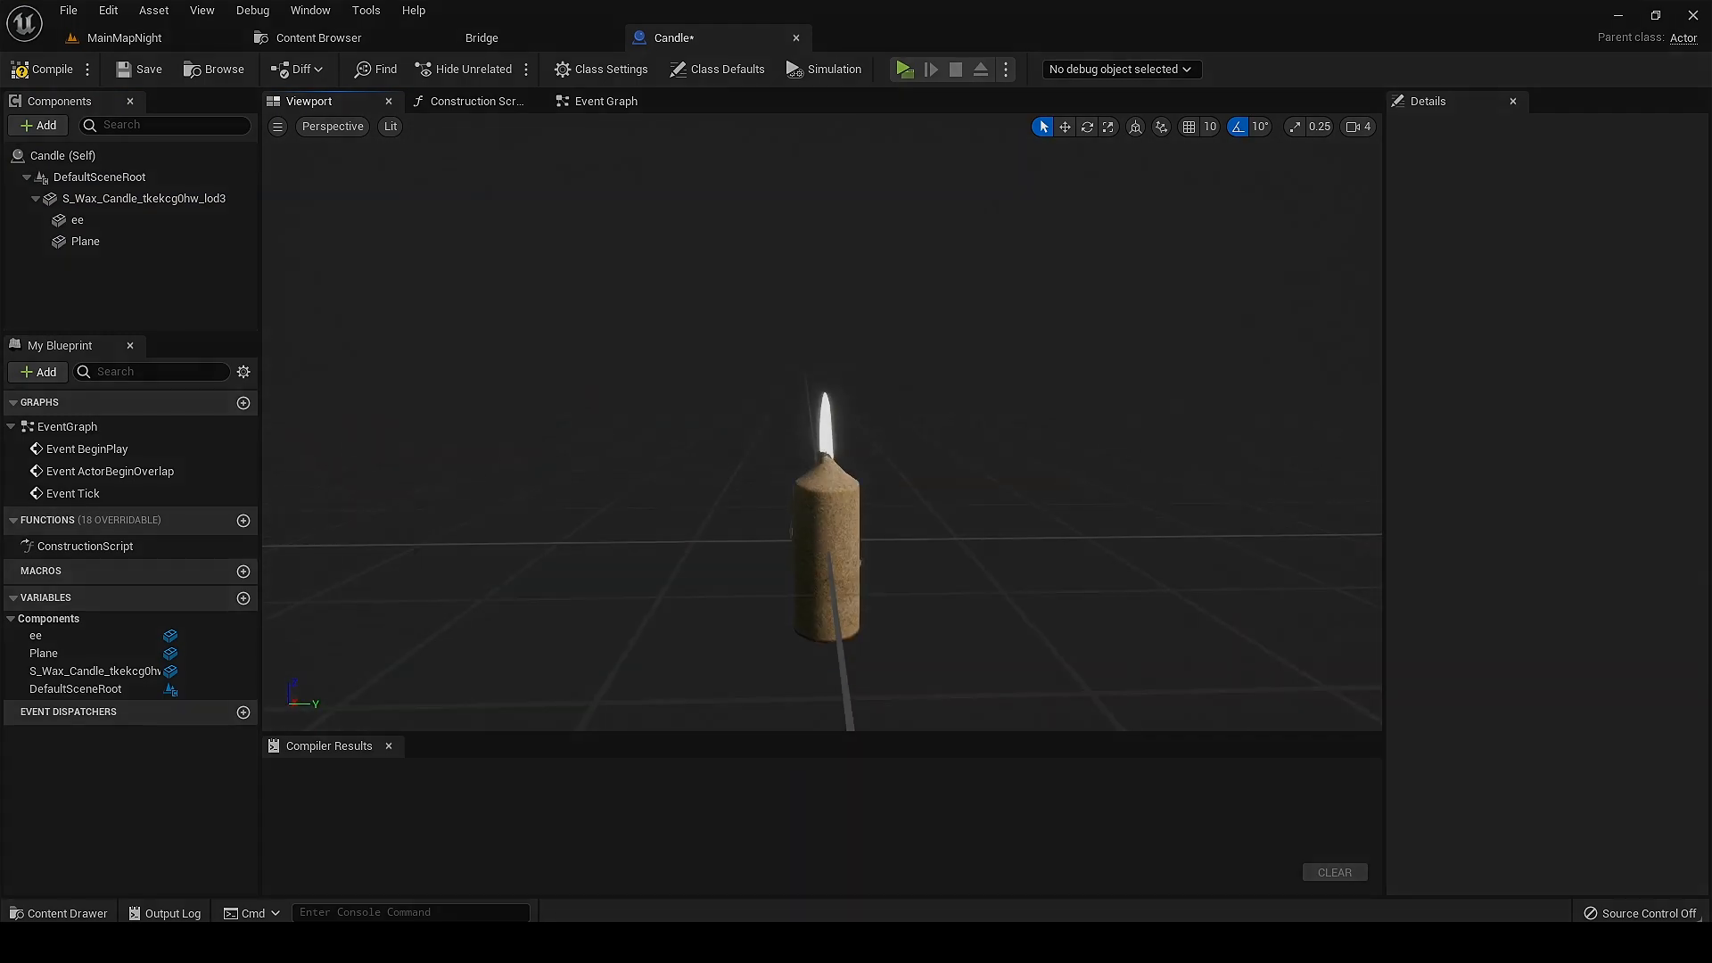
pyautogui.click(52, 69)
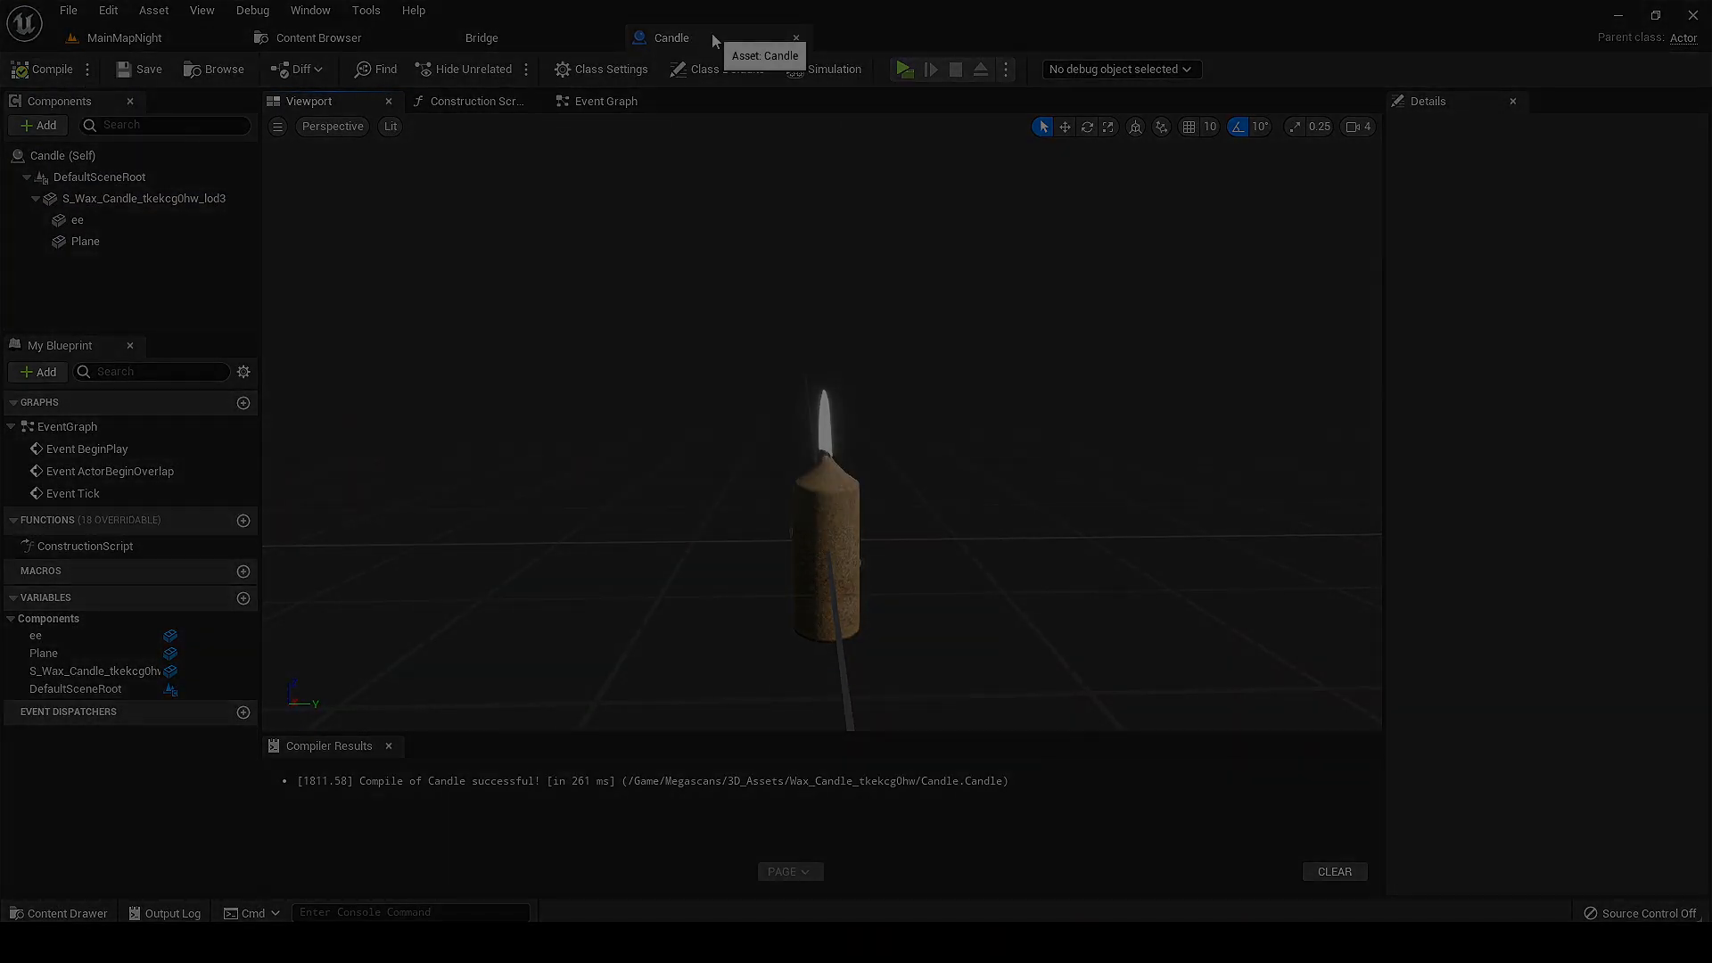
pyautogui.click(796, 38)
pyautogui.click(607, 38)
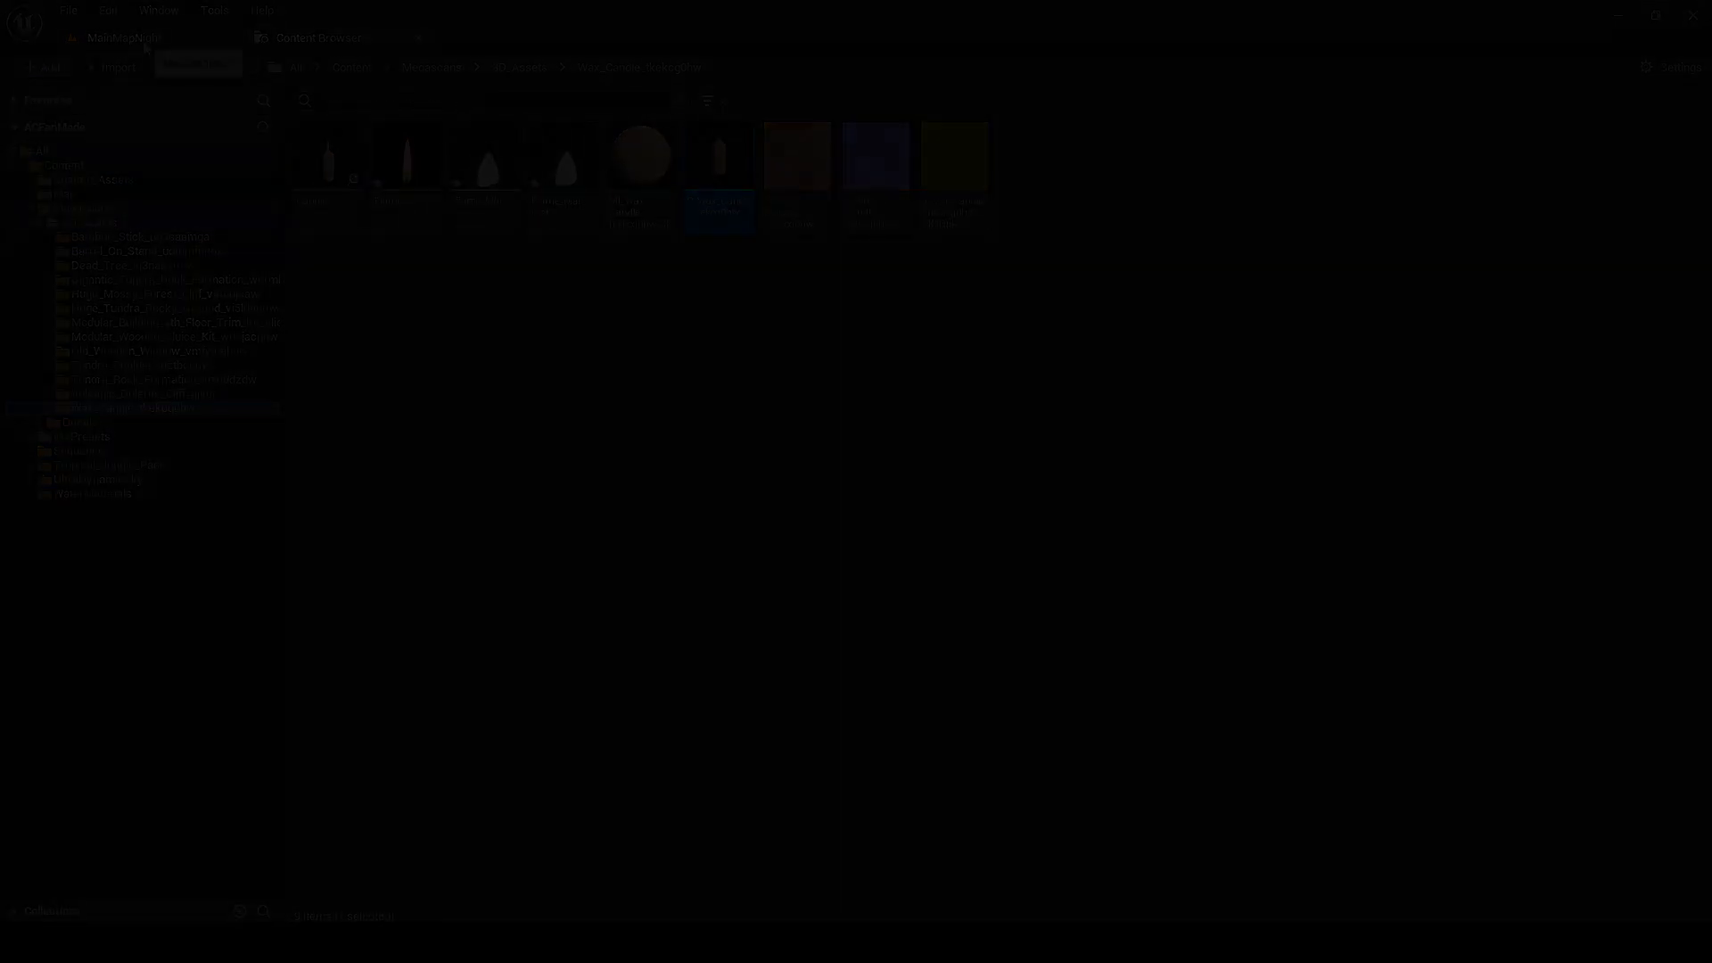